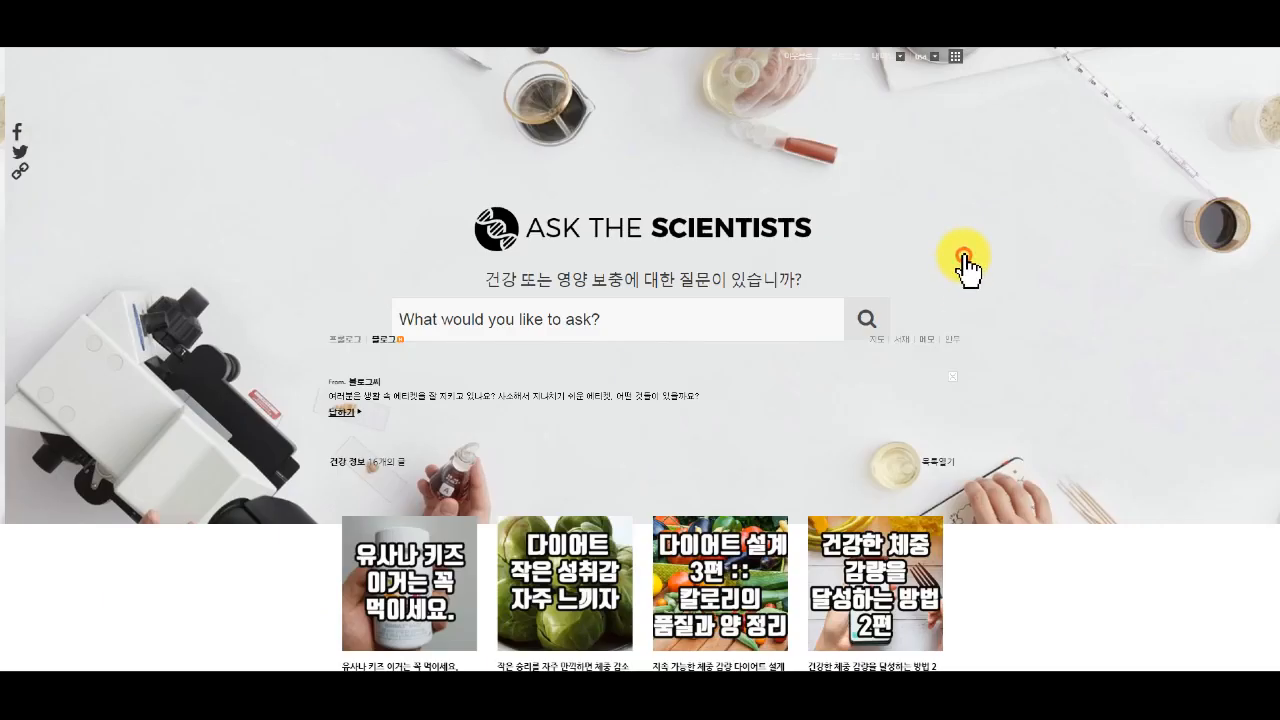
Look over the blog's post list, open its visitor statistics and examine the daily views chart.
{"action": "scroll", "coordinate": [963, 265], "scroll_direction": "down", "scroll_amount": 5}
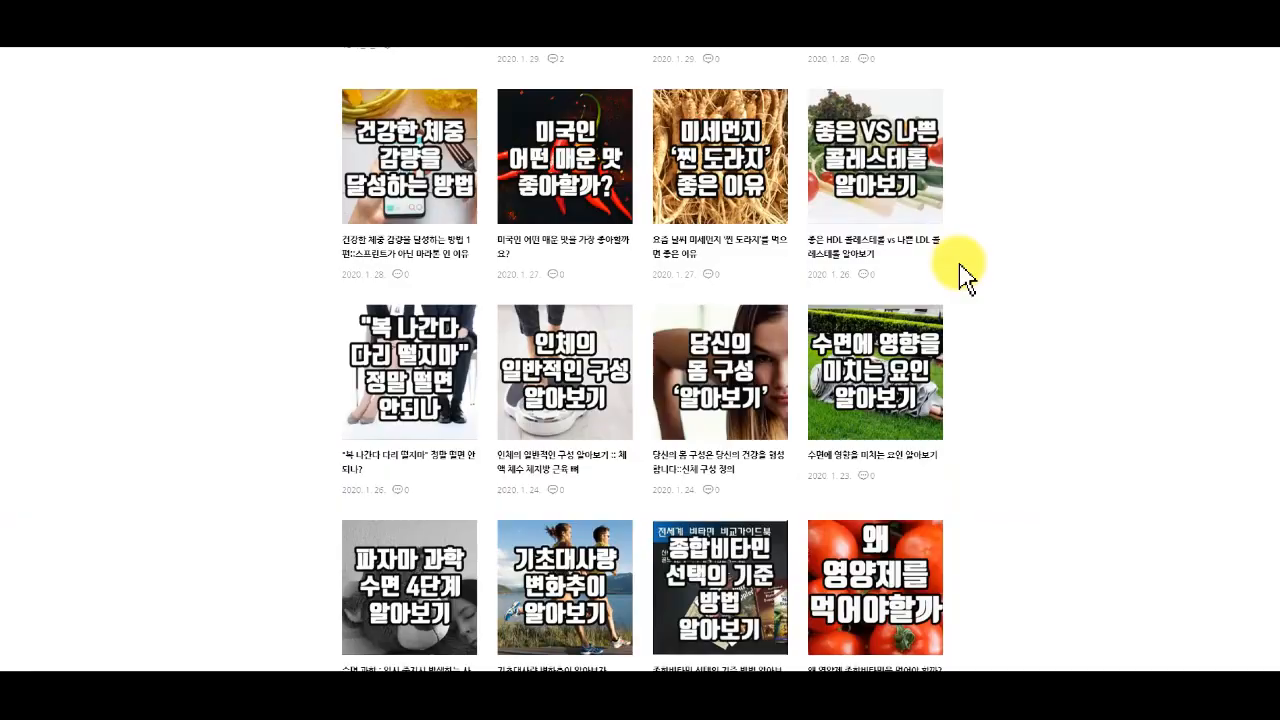
{"action": "scroll", "coordinate": [963, 272], "scroll_direction": "down", "scroll_amount": 4}
{"action": "scroll", "coordinate": [606, 349], "scroll_direction": "up", "scroll_amount": 8}
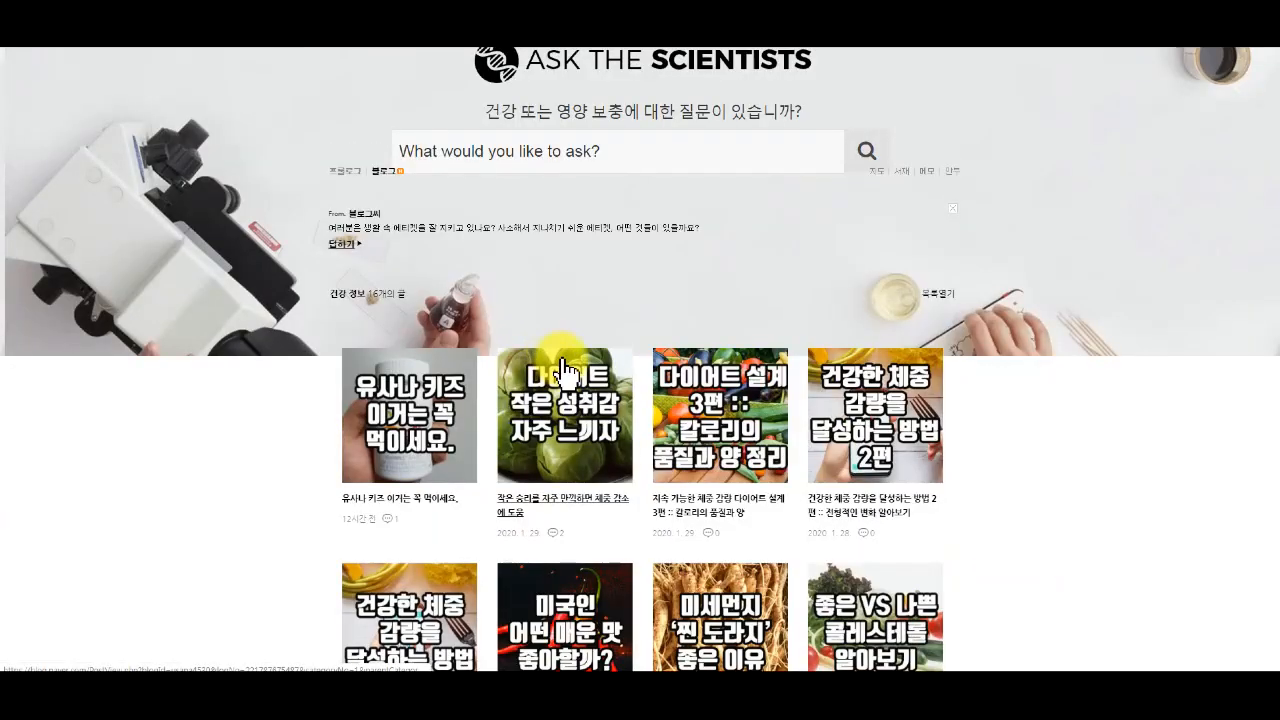
{"action": "scroll", "coordinate": [708, 466], "scroll_direction": "down", "scroll_amount": 5}
{"action": "scroll", "coordinate": [706, 466], "scroll_direction": "down", "scroll_amount": 4}
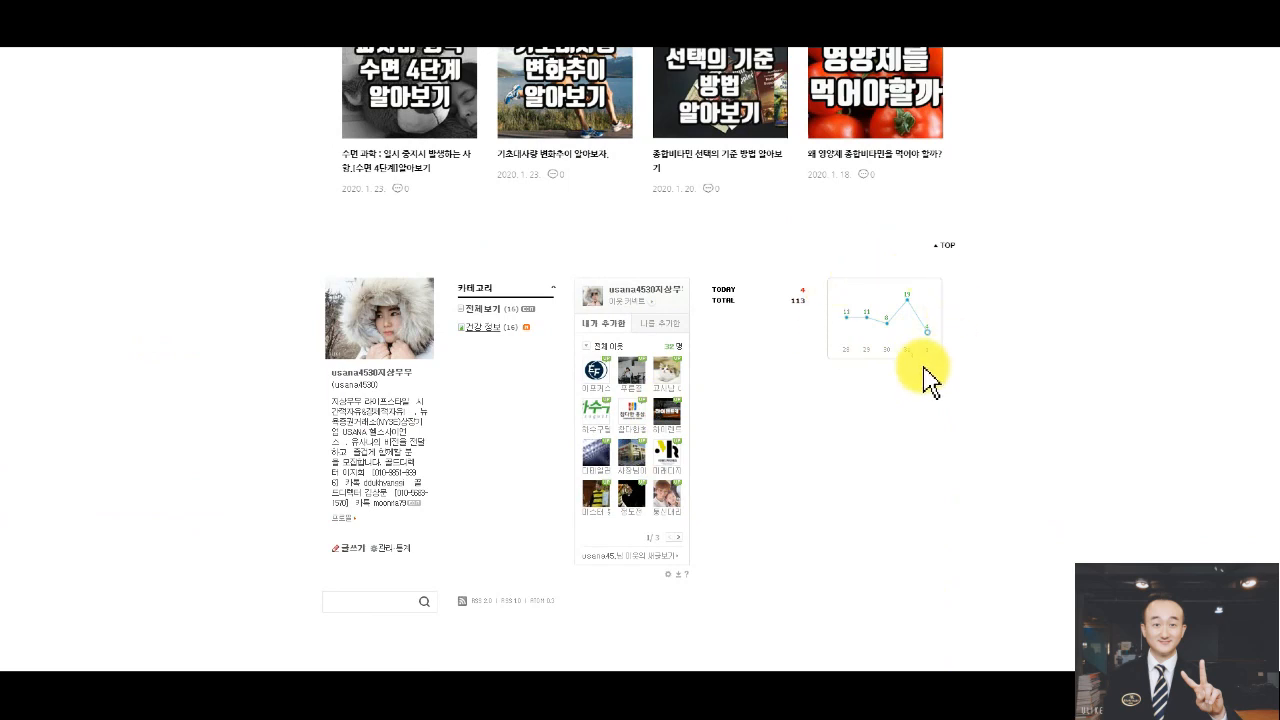
{"action": "left_click", "coordinate": [398, 550]}
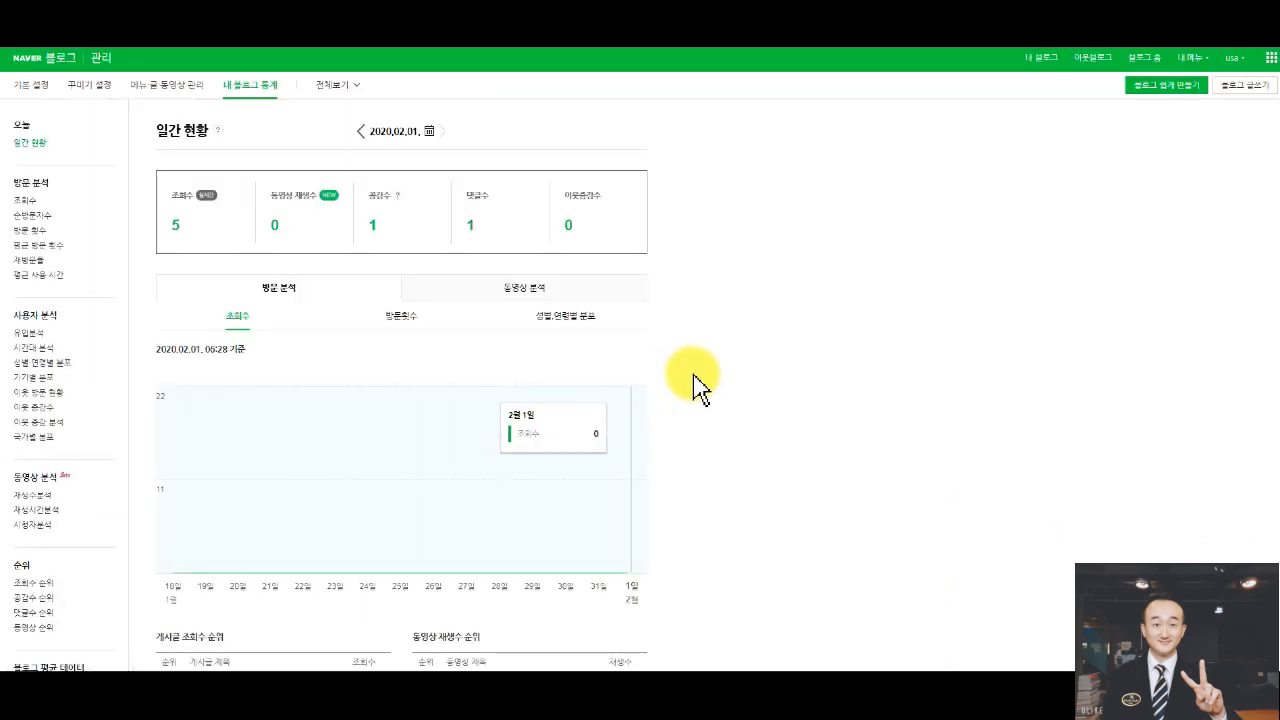
{"action": "scroll", "coordinate": [717, 297], "scroll_direction": "down", "scroll_amount": 2}
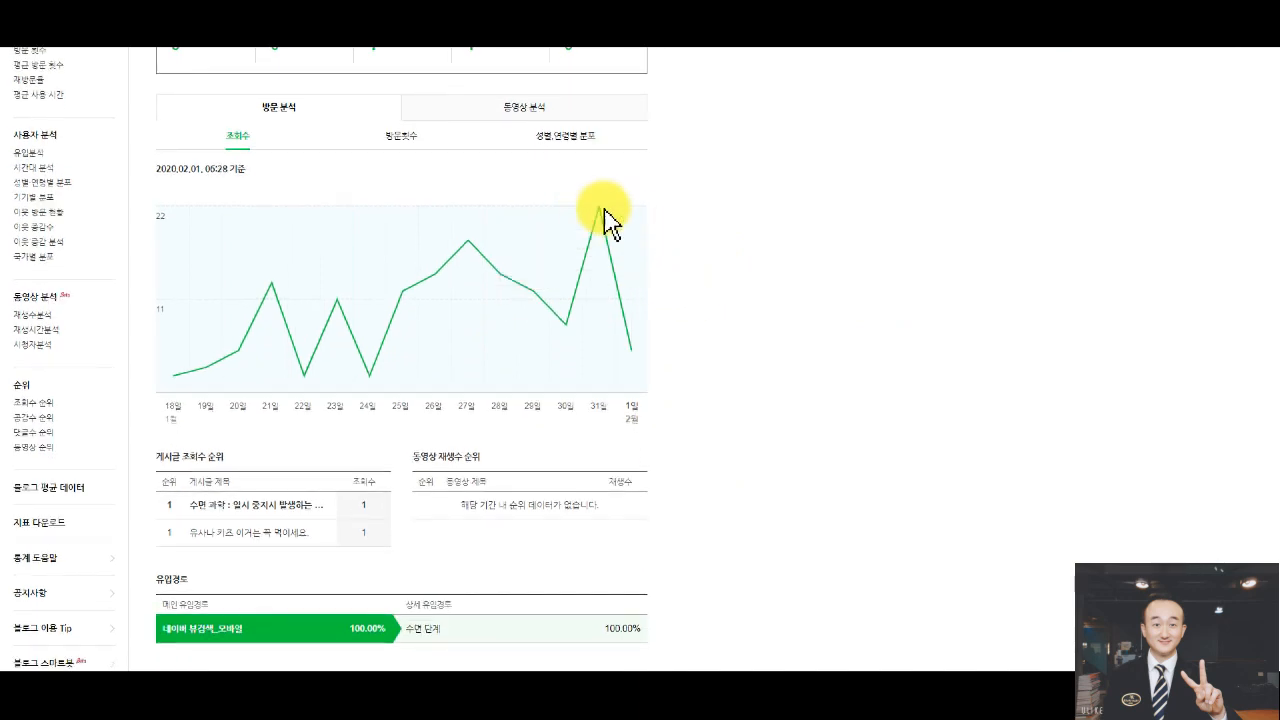
{"action": "scroll", "coordinate": [789, 234], "scroll_direction": "up", "scroll_amount": 2}
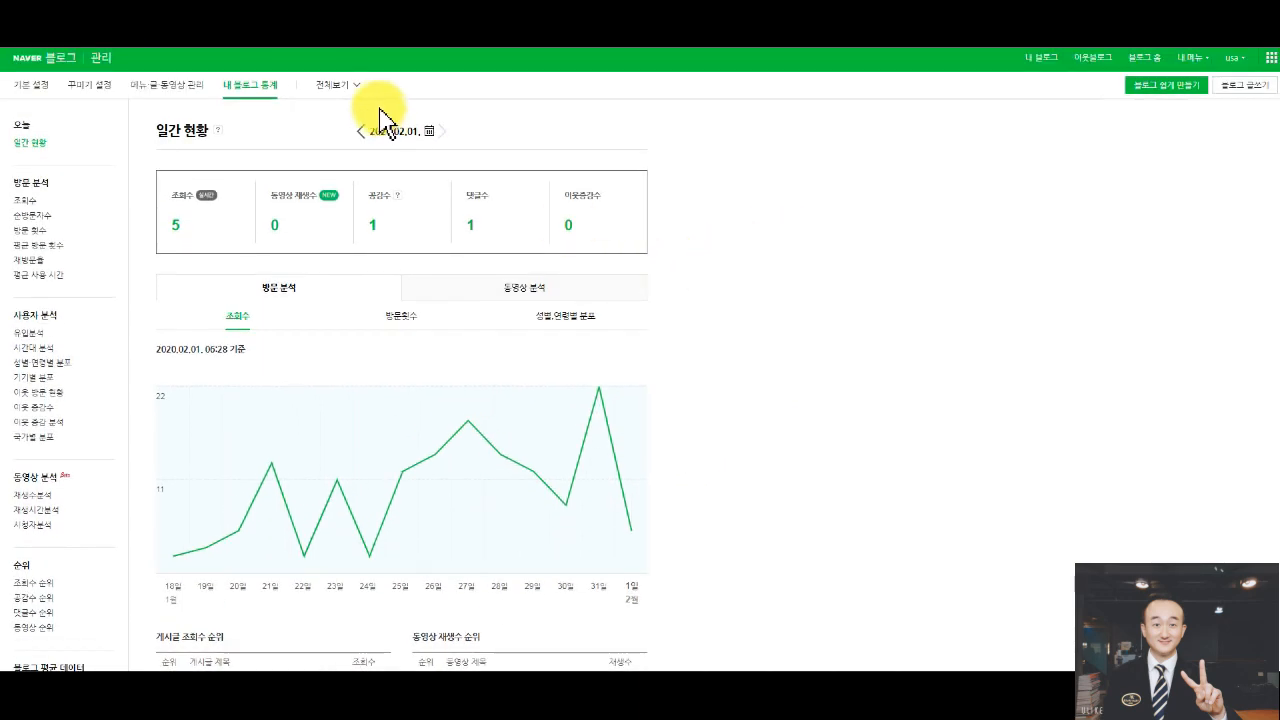
Show the daily statistics for 2020.01.31 and examine the post view ranking and the traffic sources.
{"action": "left_click", "coordinate": [362, 130]}
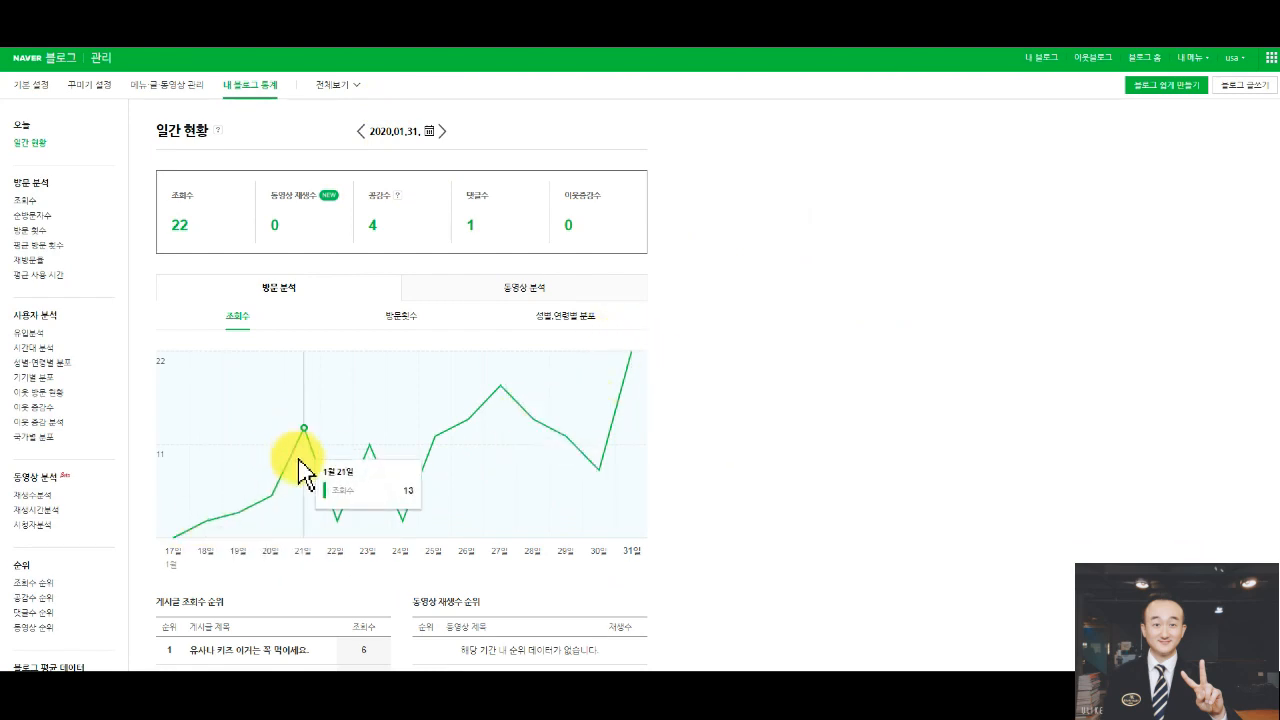
{"action": "scroll", "coordinate": [740, 380], "scroll_direction": "down", "scroll_amount": 3}
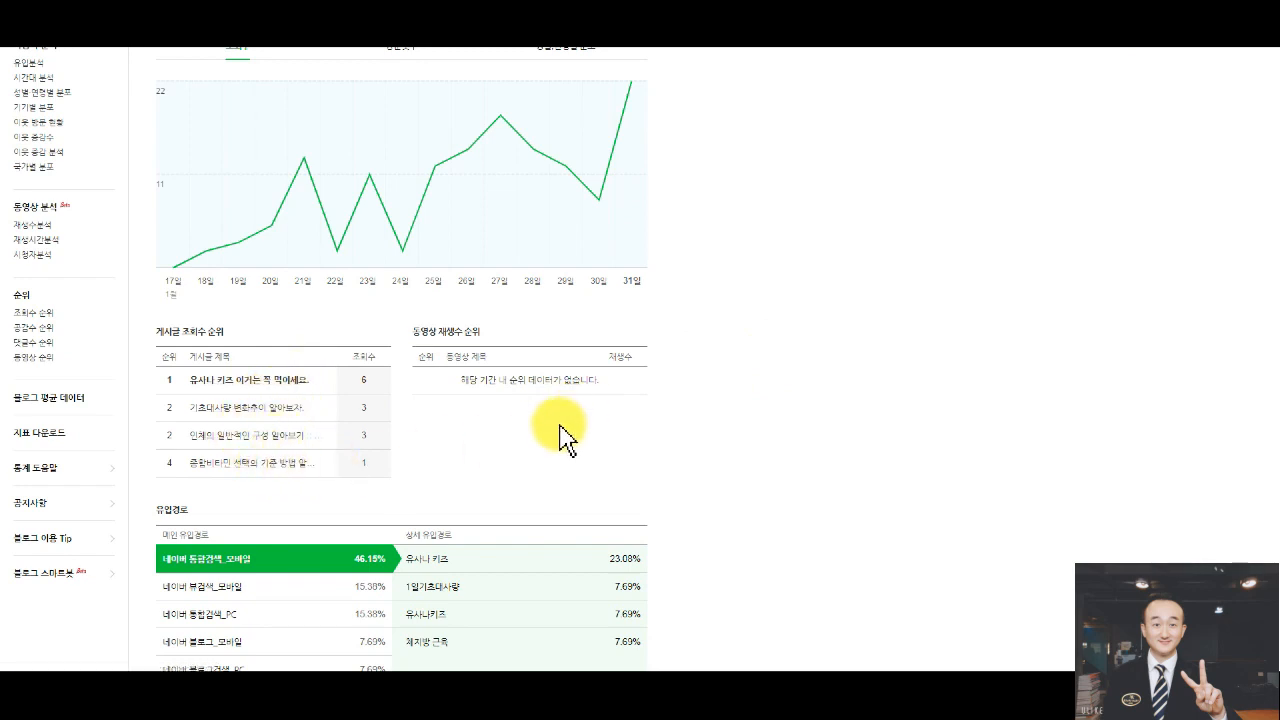
{"action": "scroll", "coordinate": [560, 430], "scroll_direction": "down", "scroll_amount": 2}
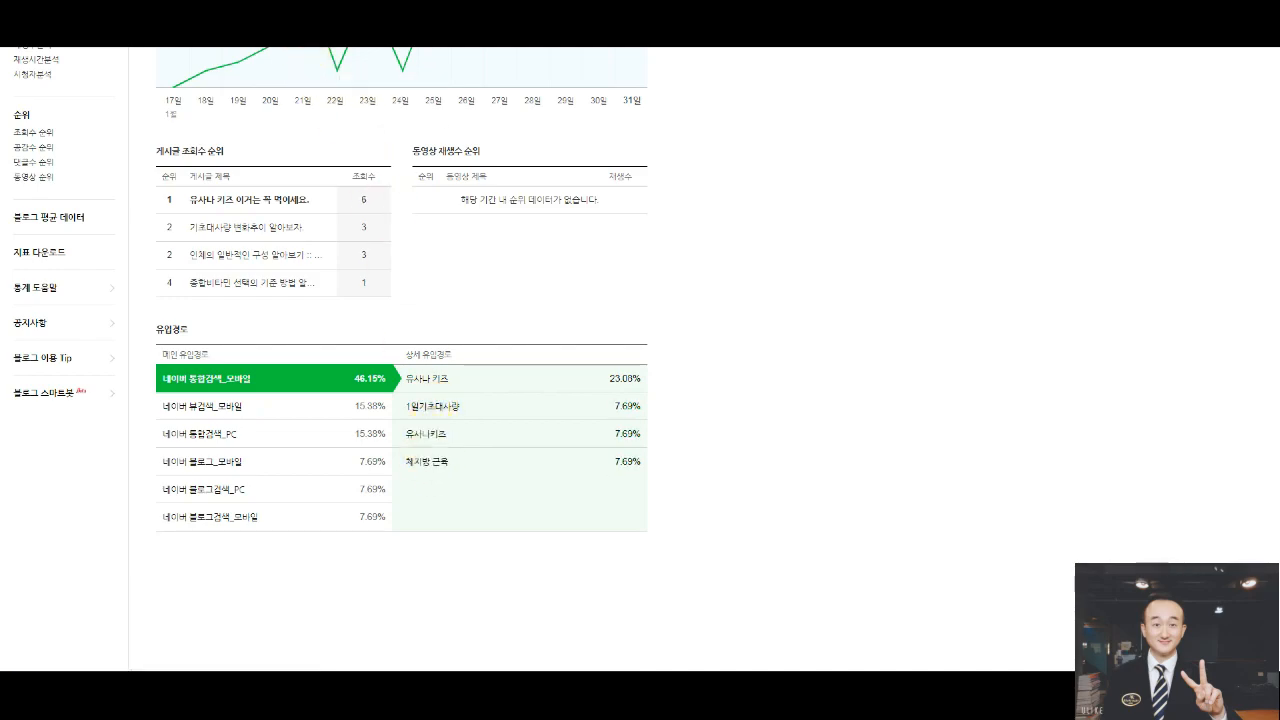
Examine the Naver search results for 유사나 키즈 and locate the blog's own post in the VIEW section.
{"action": "left_click", "coordinate": [278, 24]}
{"action": "scroll", "coordinate": [335, 181], "scroll_direction": "up", "scroll_amount": 1}
{"action": "scroll", "coordinate": [340, 192], "scroll_direction": "up", "scroll_amount": 8}
{"action": "scroll", "coordinate": [337, 194], "scroll_direction": "down", "scroll_amount": 10}
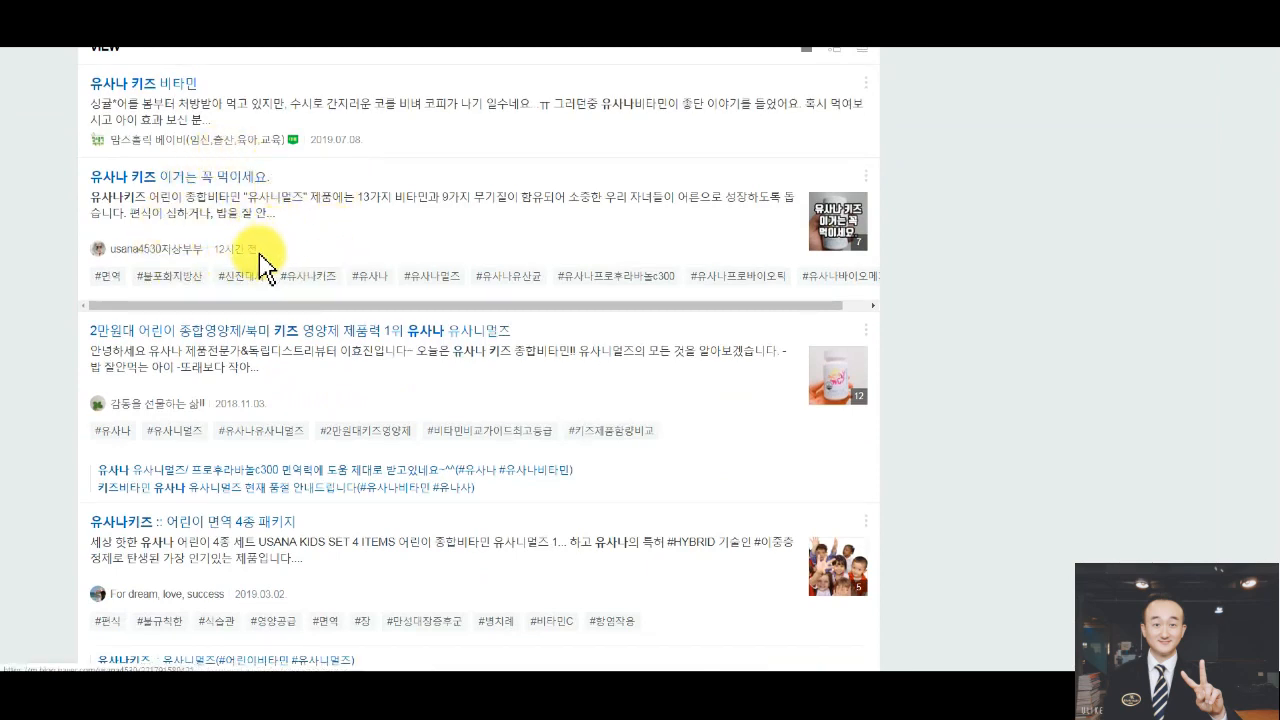
{"action": "left_click_drag", "start_coordinate": [60, 172], "coordinate": [531, 266]}
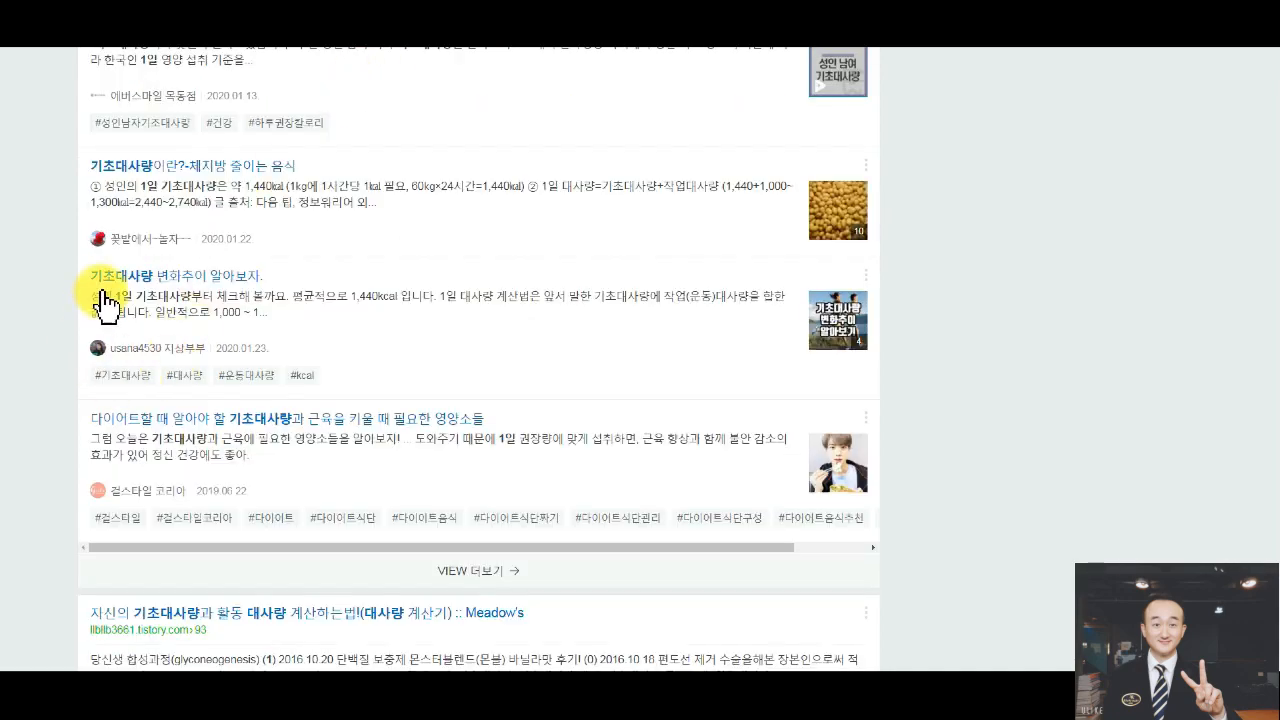
Check the VIEW results for 1일기초대사량 and locate the blog's post on basal metabolic rate.
{"action": "scroll", "coordinate": [106, 294], "scroll_direction": "up", "scroll_amount": 15}
{"action": "scroll", "coordinate": [106, 294], "scroll_direction": "down", "scroll_amount": 10}
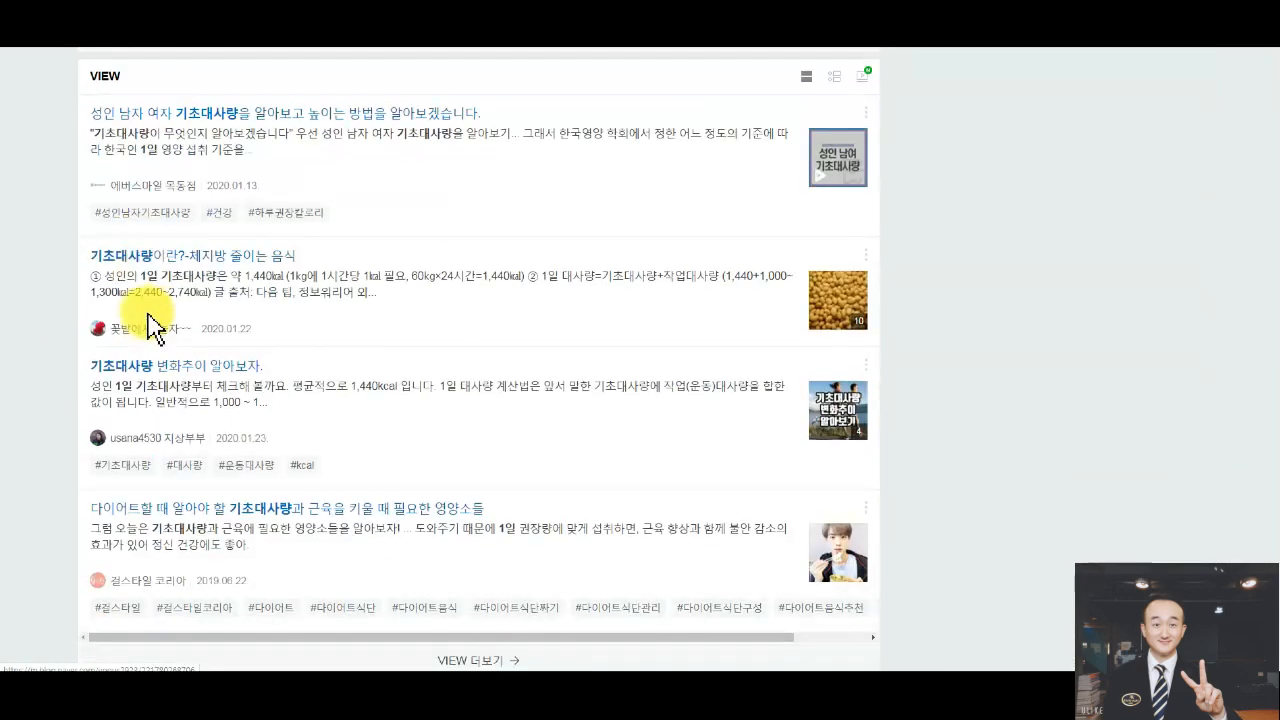
{"action": "left_click_drag", "start_coordinate": [97, 363], "coordinate": [366, 471]}
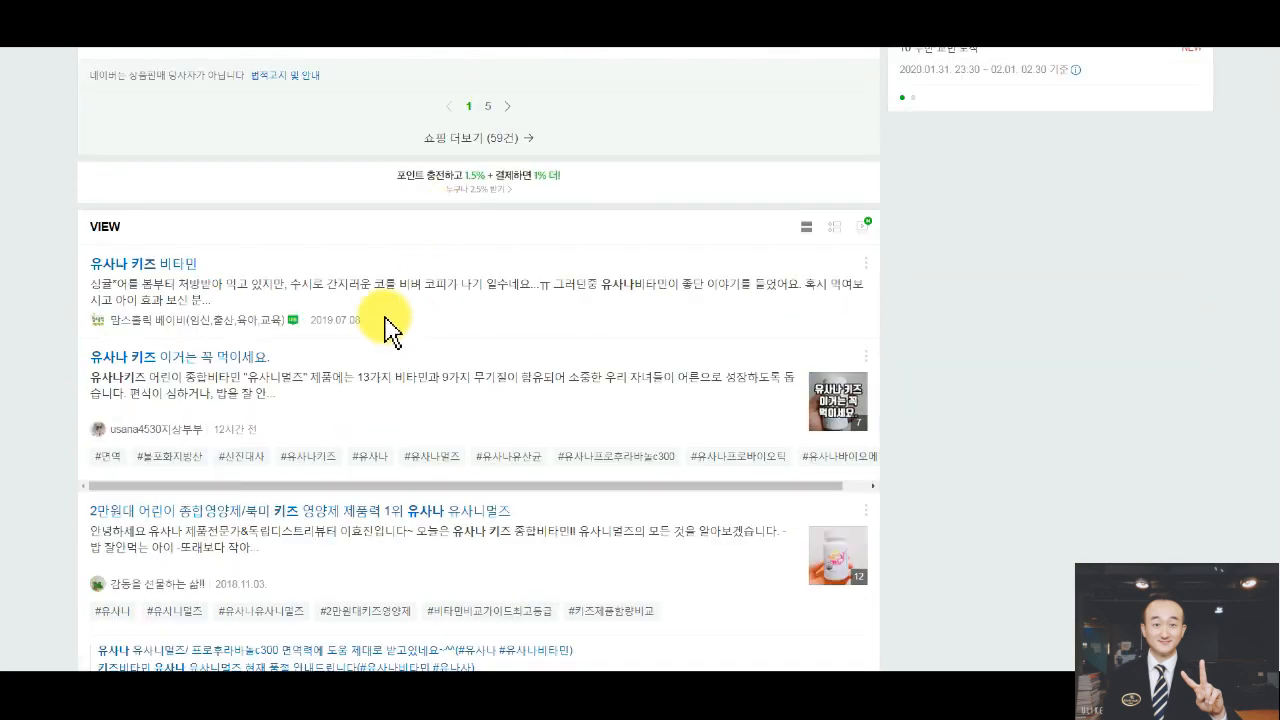
Check the VIEW results for 유사나키즈 and locate the blog's post about the kids' vitamin.
{"action": "scroll", "coordinate": [366, 320], "scroll_direction": "up", "scroll_amount": 10}
{"action": "scroll", "coordinate": [355, 328], "scroll_direction": "down", "scroll_amount": 7}
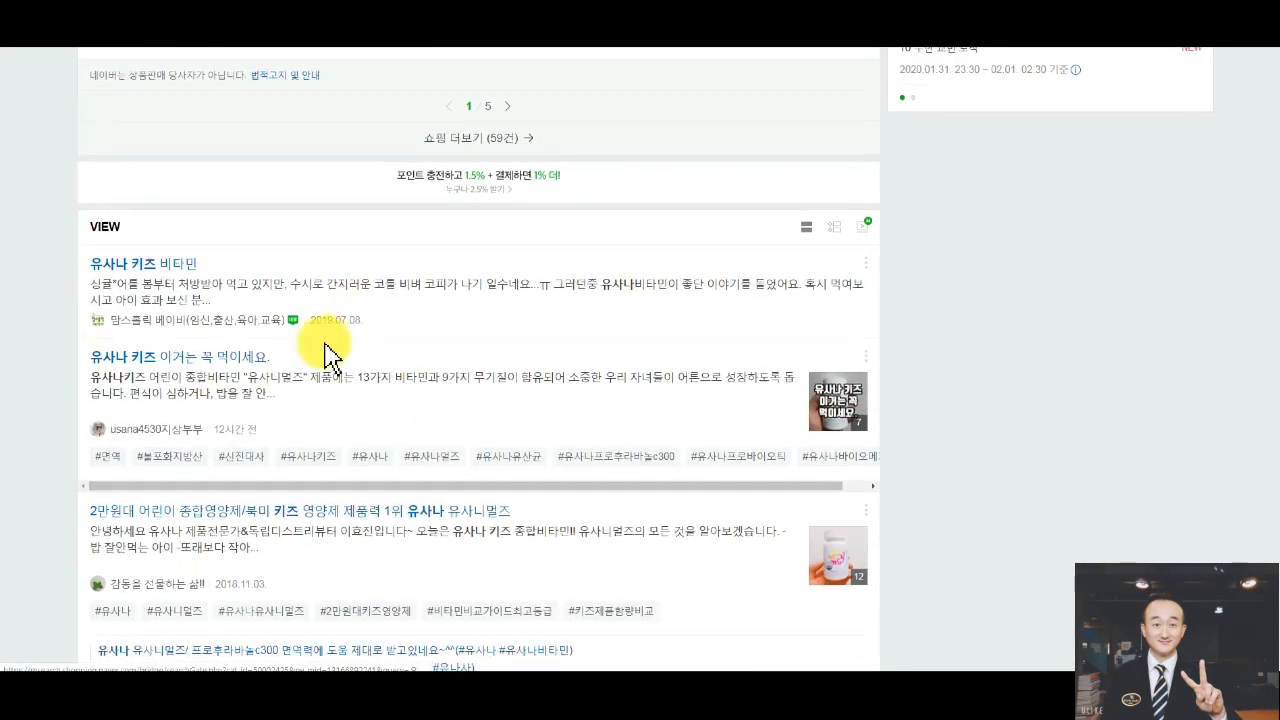
{"action": "left_click_drag", "start_coordinate": [91, 360], "coordinate": [334, 443]}
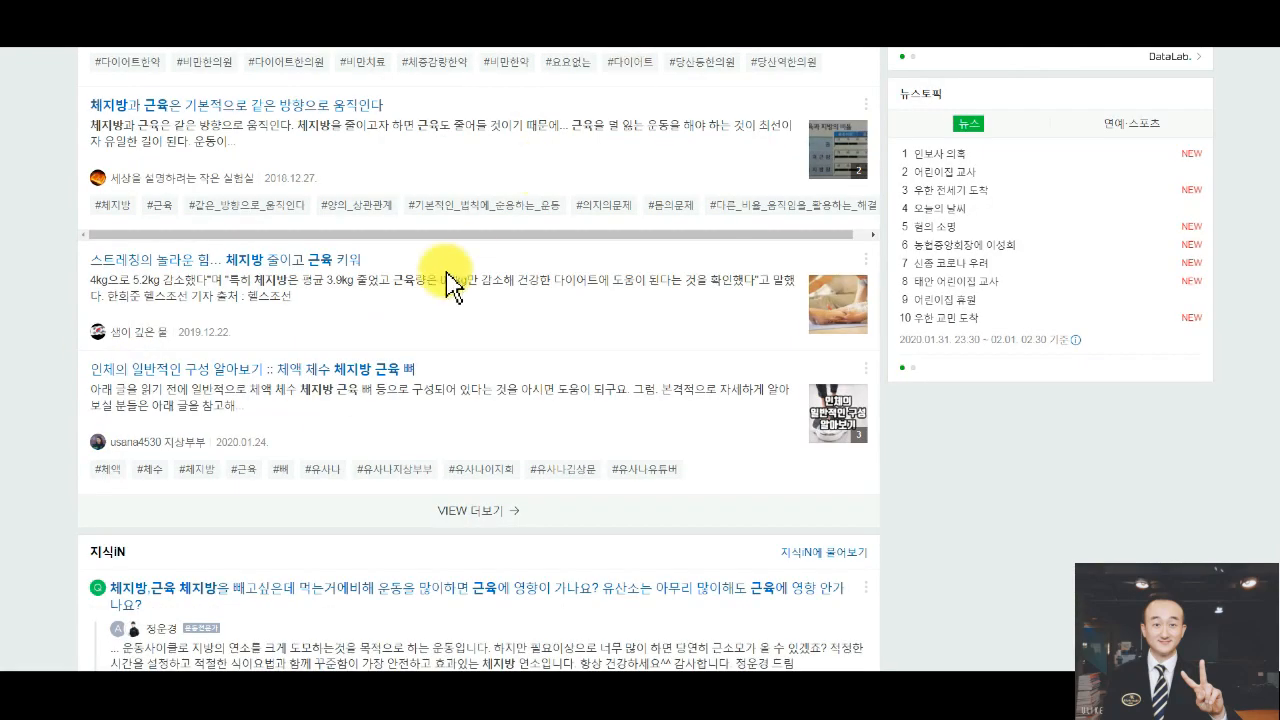
Check the VIEW results for 체지방 근육 and locate the blog's post about general body composition.
{"action": "scroll", "coordinate": [427, 284], "scroll_direction": "up", "scroll_amount": 3}
{"action": "scroll", "coordinate": [427, 284], "scroll_direction": "down", "scroll_amount": 5}
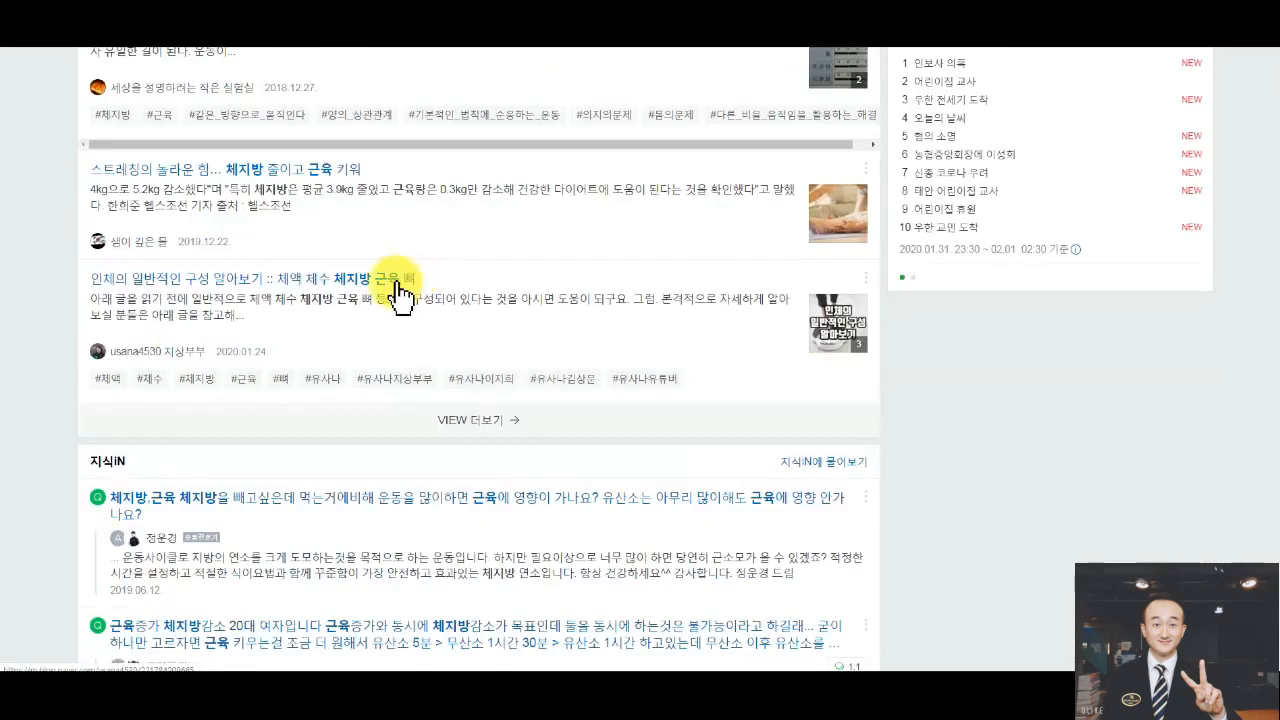
{"action": "left_click_drag", "start_coordinate": [88, 277], "coordinate": [365, 378]}
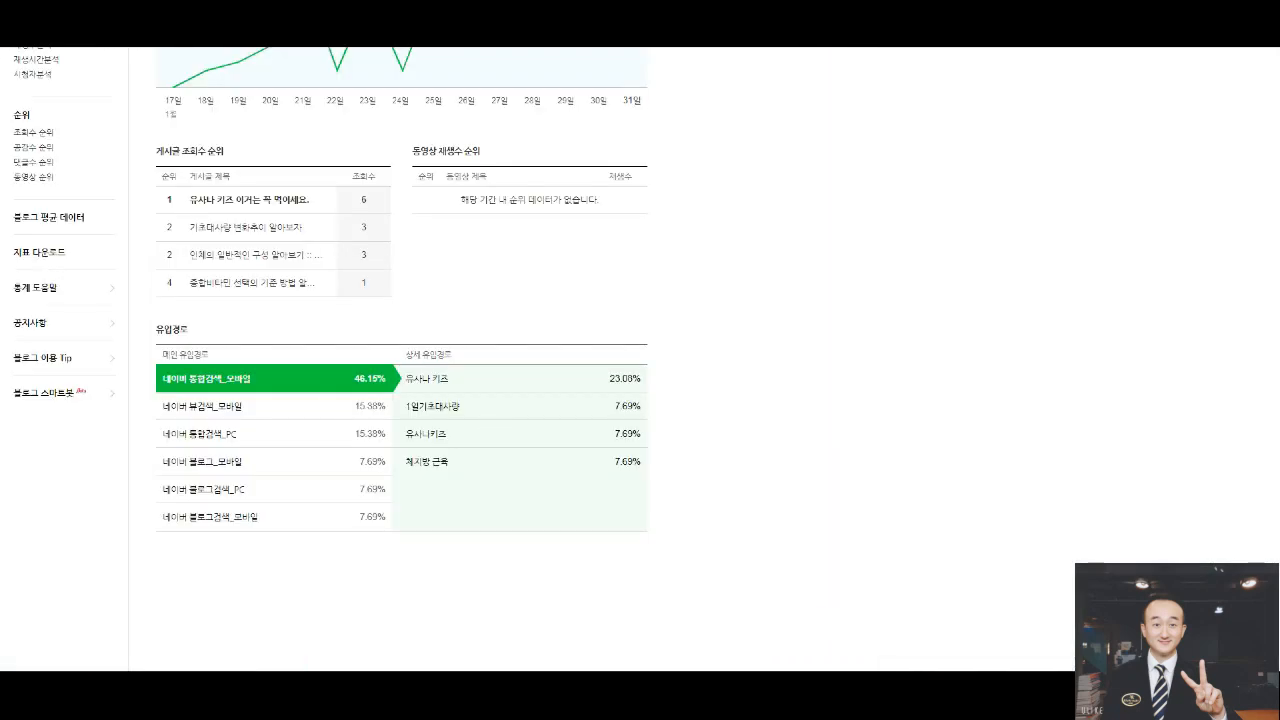
Switch to the 키워드마스터 site and look up the keyword 1일기초대사량.
{"action": "left_click_drag", "start_coordinate": [484, 400], "coordinate": [869, 114]}
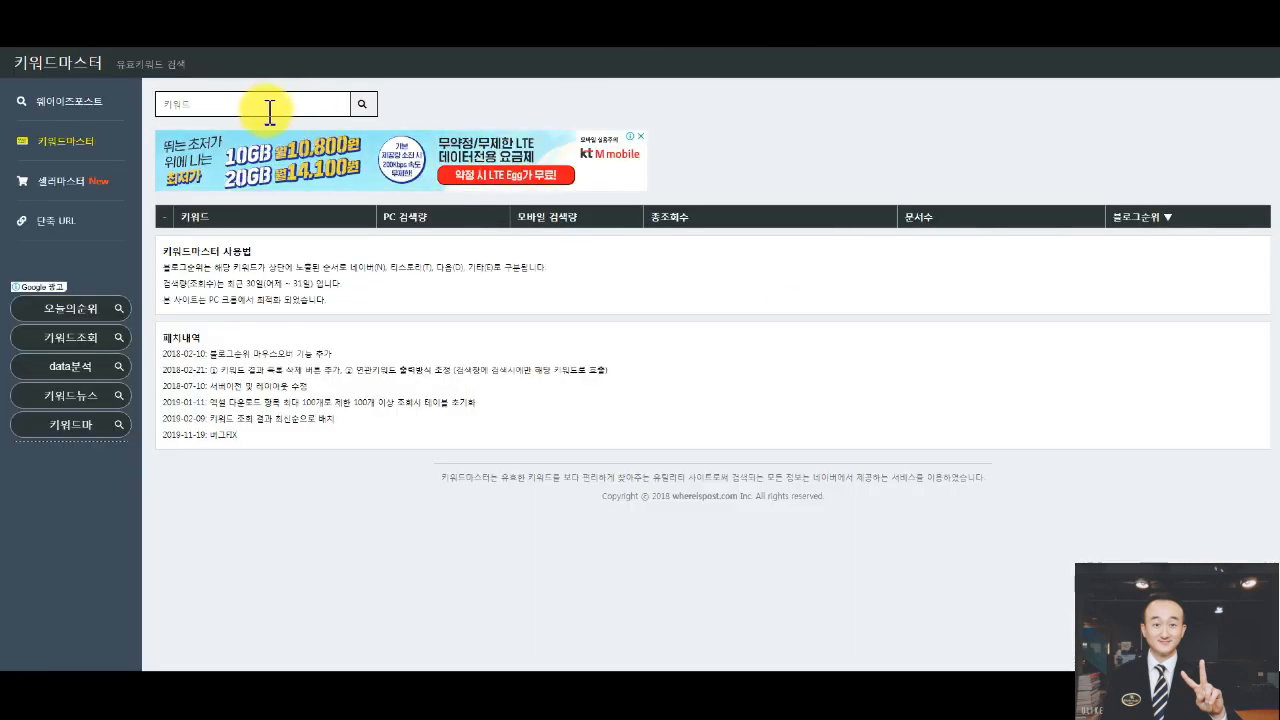
{"action": "left_click", "coordinate": [258, 105]}
{"action": "type", "text": "1일기초대사량"}
{"action": "key", "text": "Return"}
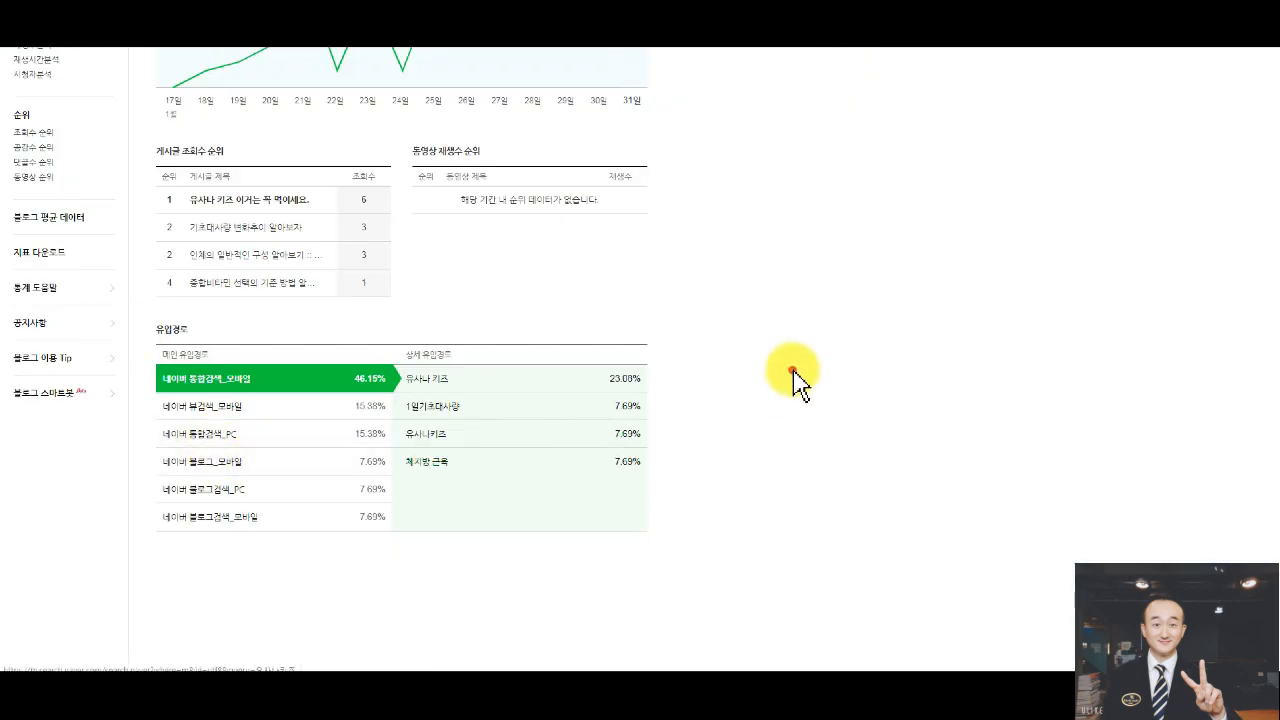
Return from the statistics to the blog's home page and start writing a new post.
{"action": "scroll", "coordinate": [860, 330], "scroll_direction": "up", "scroll_amount": 5}
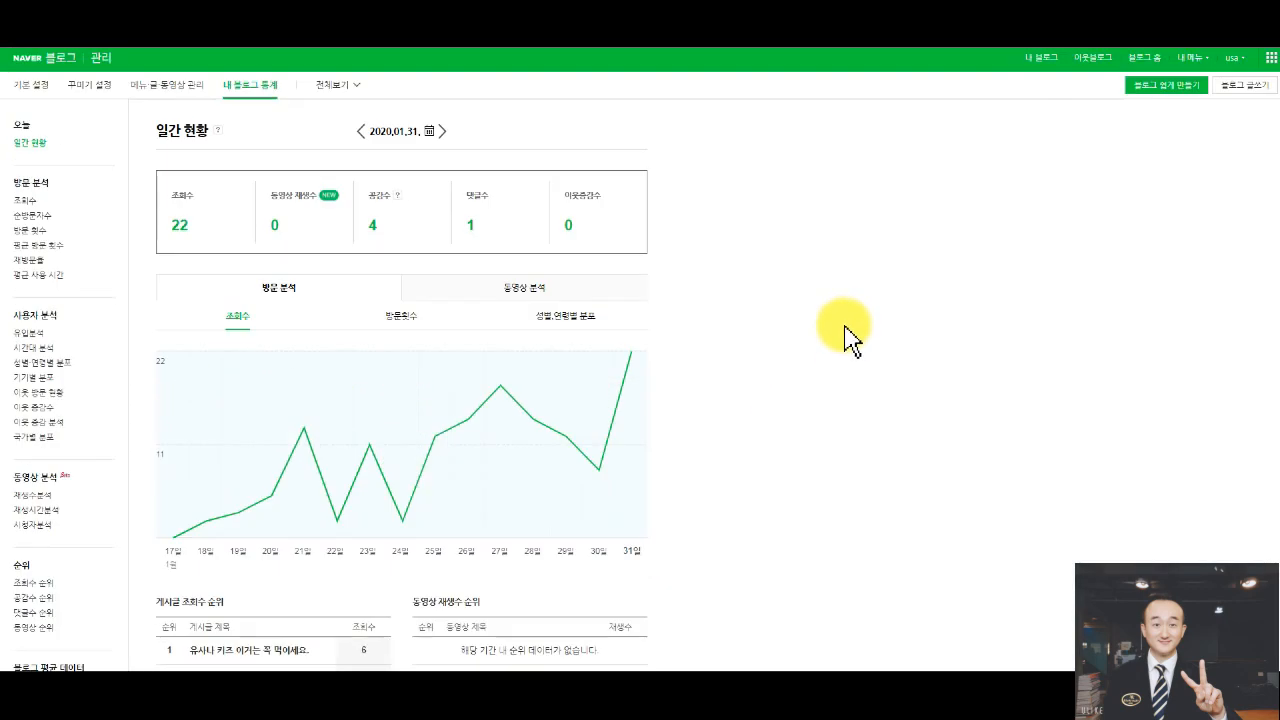
{"action": "left_click", "coordinate": [1040, 60]}
{"action": "scroll", "coordinate": [880, 332], "scroll_direction": "down", "scroll_amount": 10}
{"action": "scroll", "coordinate": [993, 350], "scroll_direction": "up", "scroll_amount": 10}
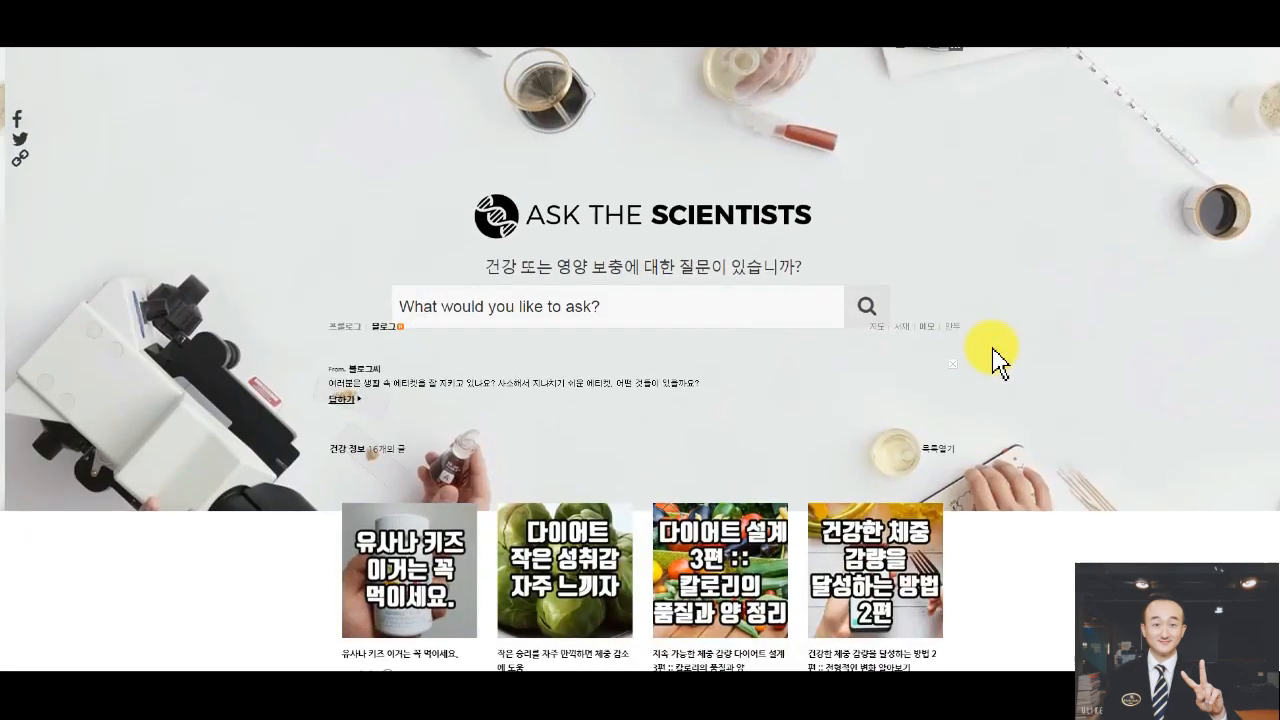
{"action": "scroll", "coordinate": [980, 358], "scroll_direction": "down", "scroll_amount": 10}
{"action": "left_click", "coordinate": [352, 548]}
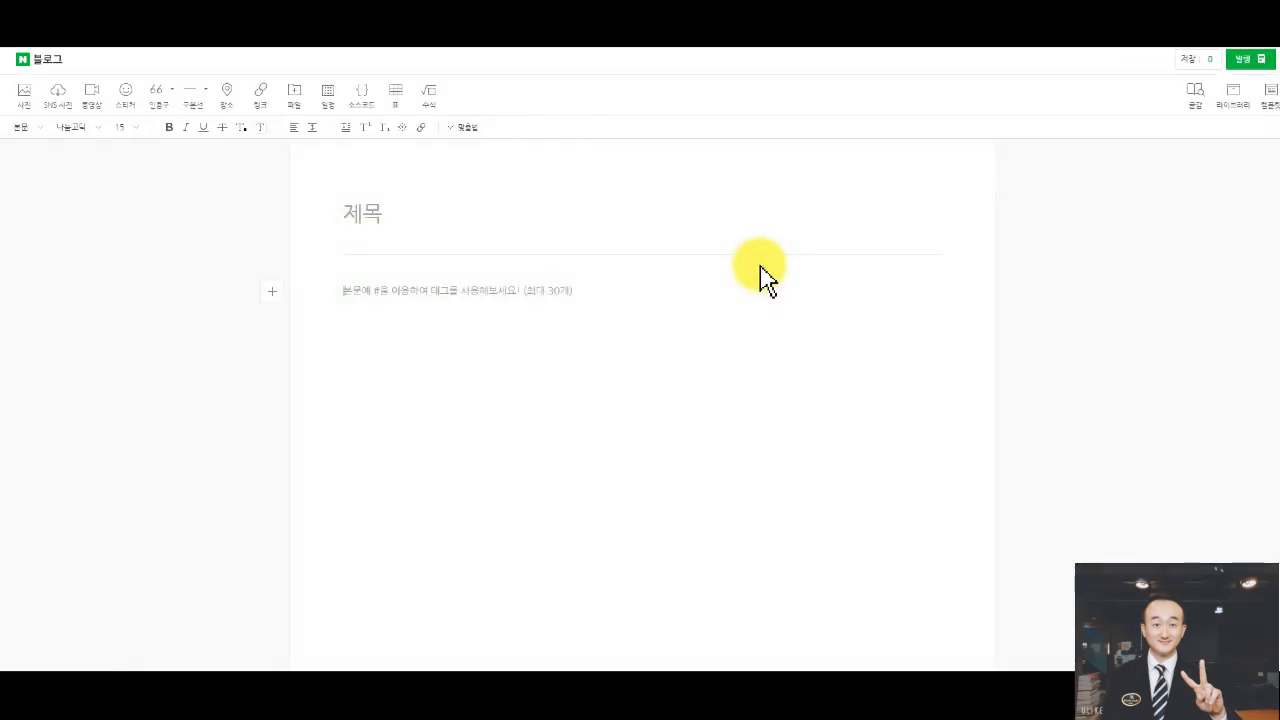
Enter the post title "유사나큐 간편하고 쉽게 :: 회원가입 총정리~".
{"action": "left_click", "coordinate": [503, 228]}
{"action": "type", "text": "ㅇ유사나큐 간ㅍ"}
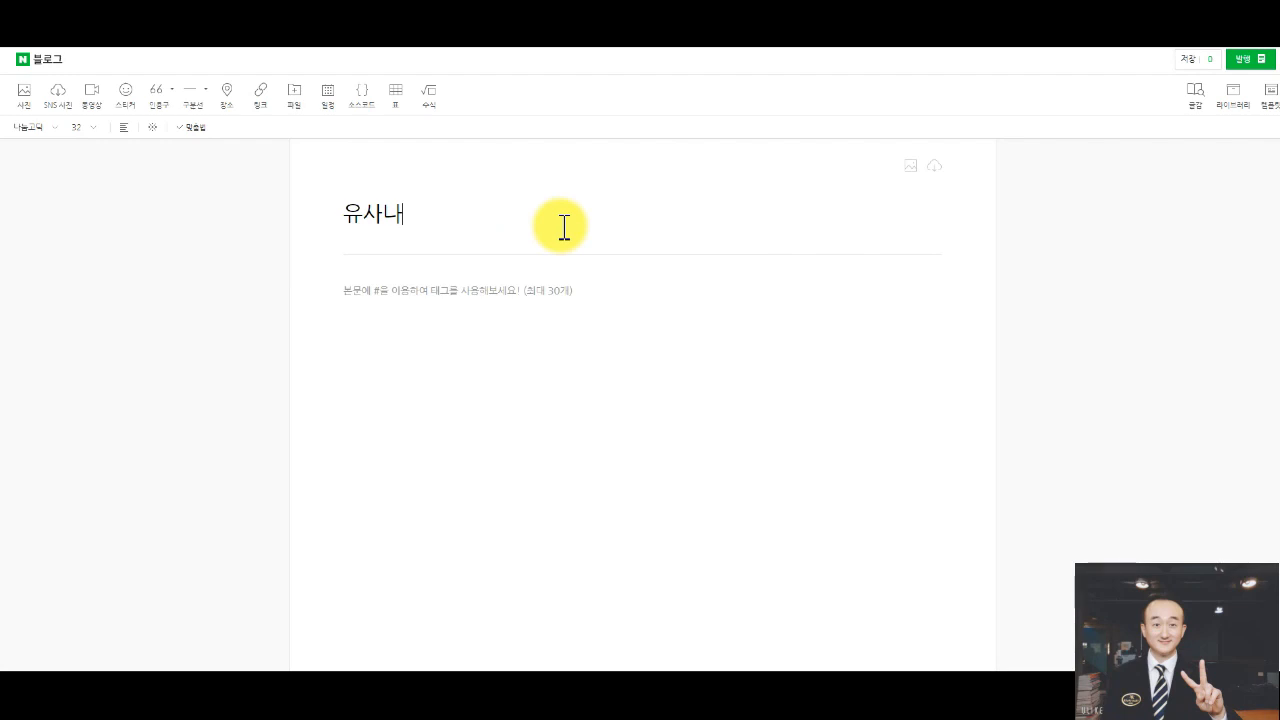
{"action": "type", "text": "ㅕㄴ "}
{"action": "type", "text": "하고 "}
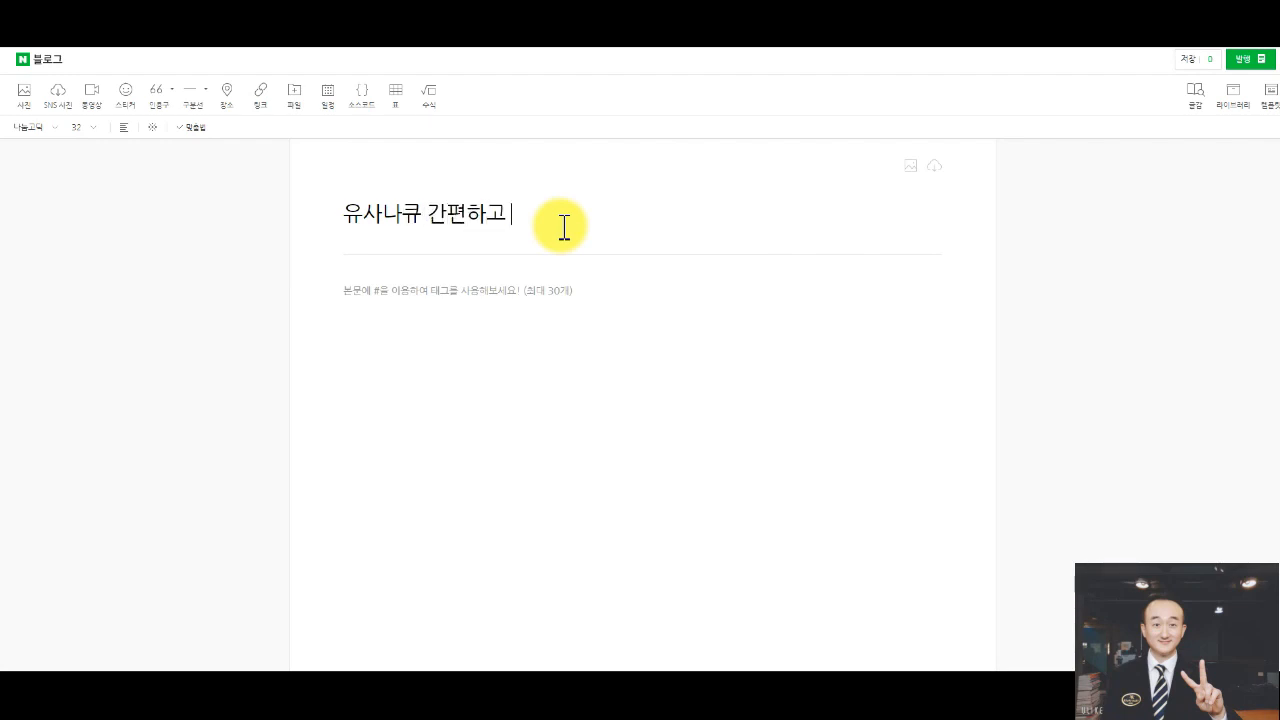
{"action": "type", "text": "쉽게"}
{"action": "type", "text": " 히"}
{"action": "type", "text": "회원가입 초"}
{"action": "type", "text": "총"}
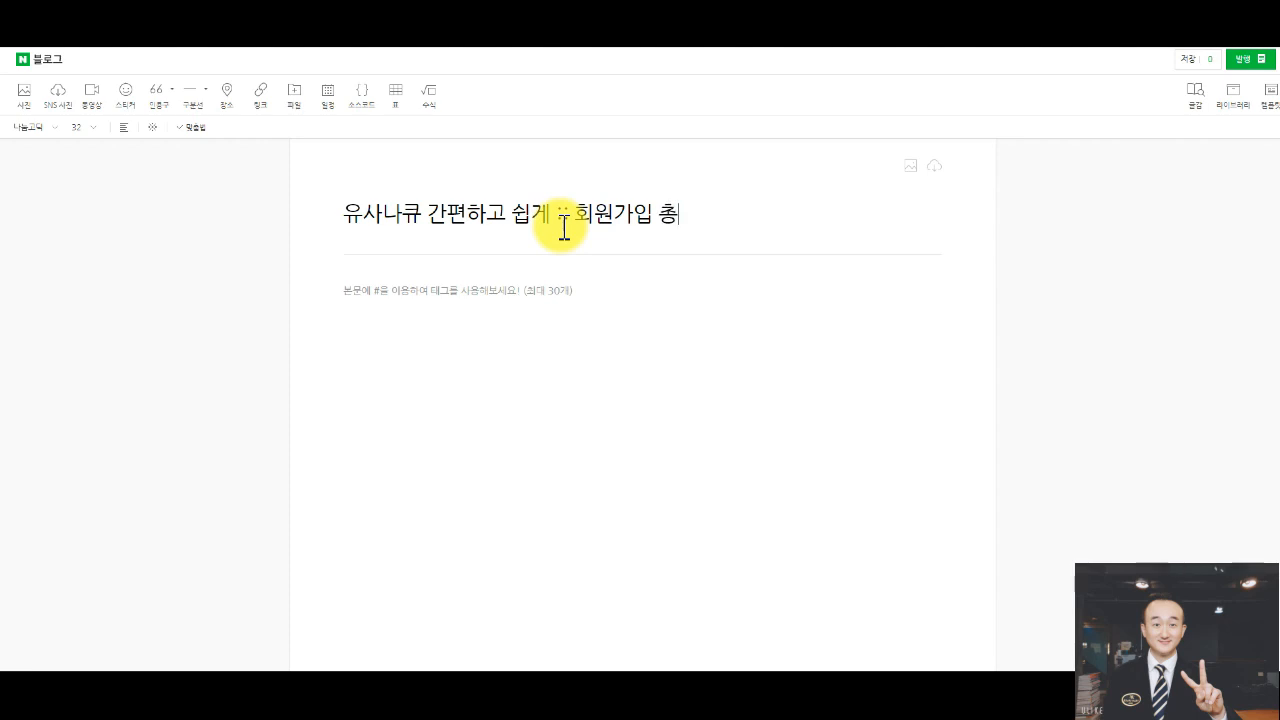
{"action": "type", "text": "정리"}
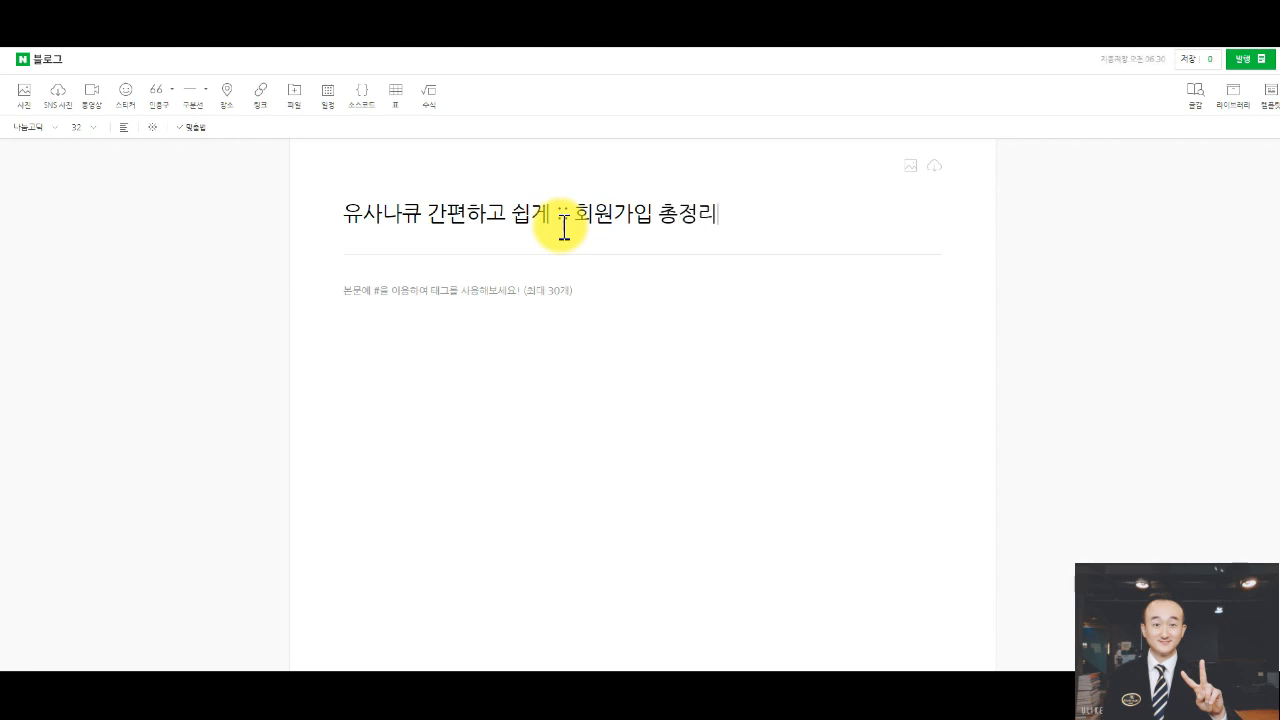
{"action": "type", "text": "~"}
Begin the body with a greeting and self-introduction, followed by "이번 시간에는 유사나 제품을 드시기 위해서 필요한 유사나 소비자 가입을 직접 하는 방법을 알려드릴텐데요.".
{"action": "left_click", "coordinate": [604, 291]}
{"action": "type", "text": "ㅇ"}
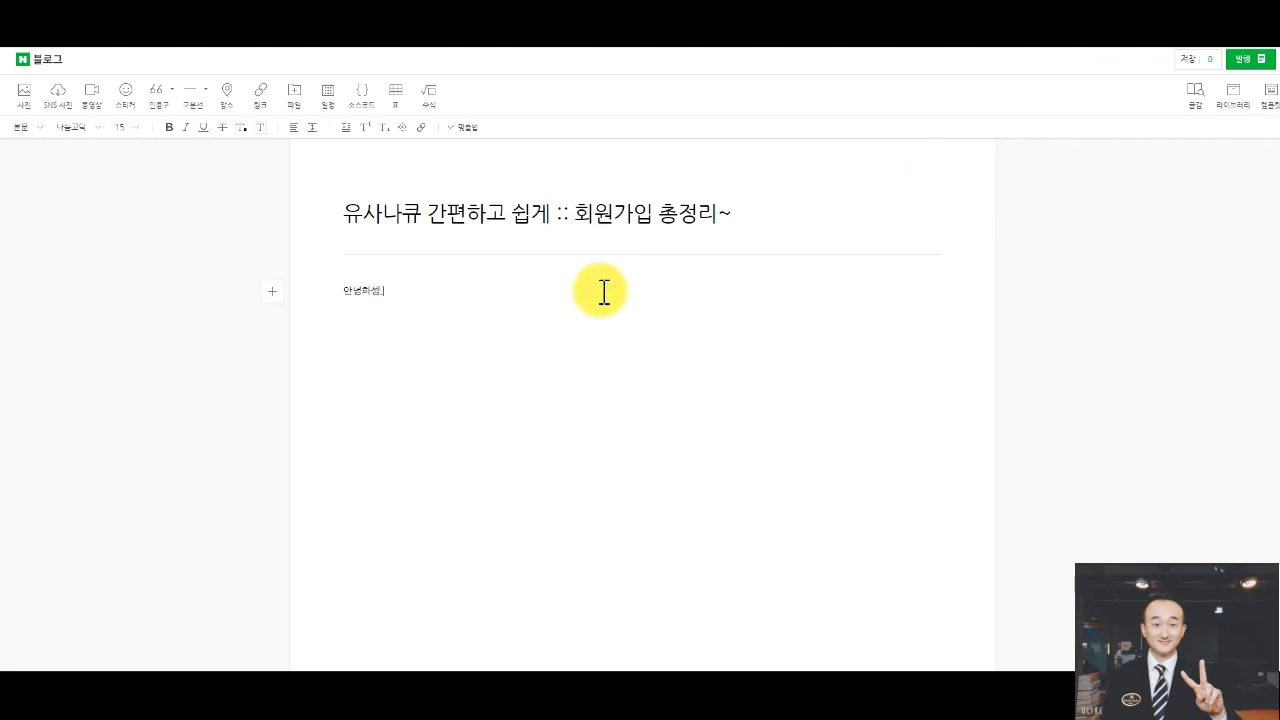
{"action": "type", "text": "녕하세요. 유사나큐 치상부부입니다. 이번 시간에는"}
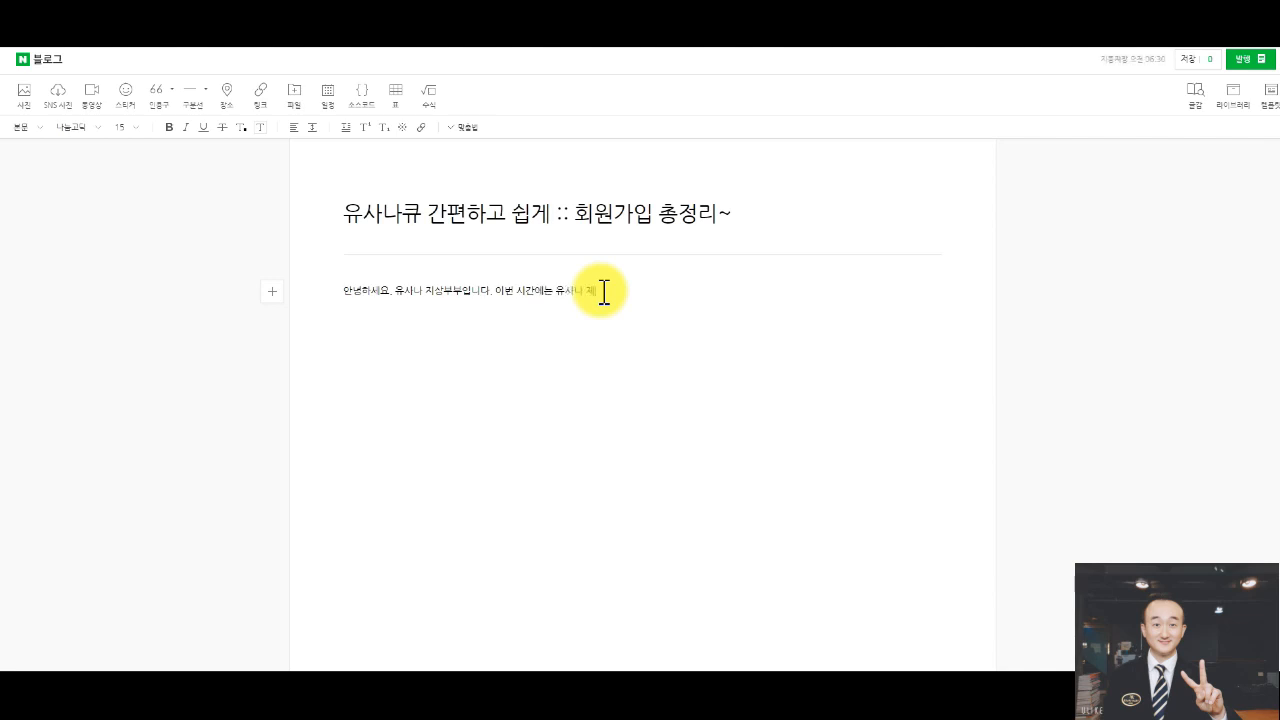
{"action": "type", "text": " 유사나 제품을 드시기 위해서 페"}
{"action": "type", "text": "요한 유사내"}
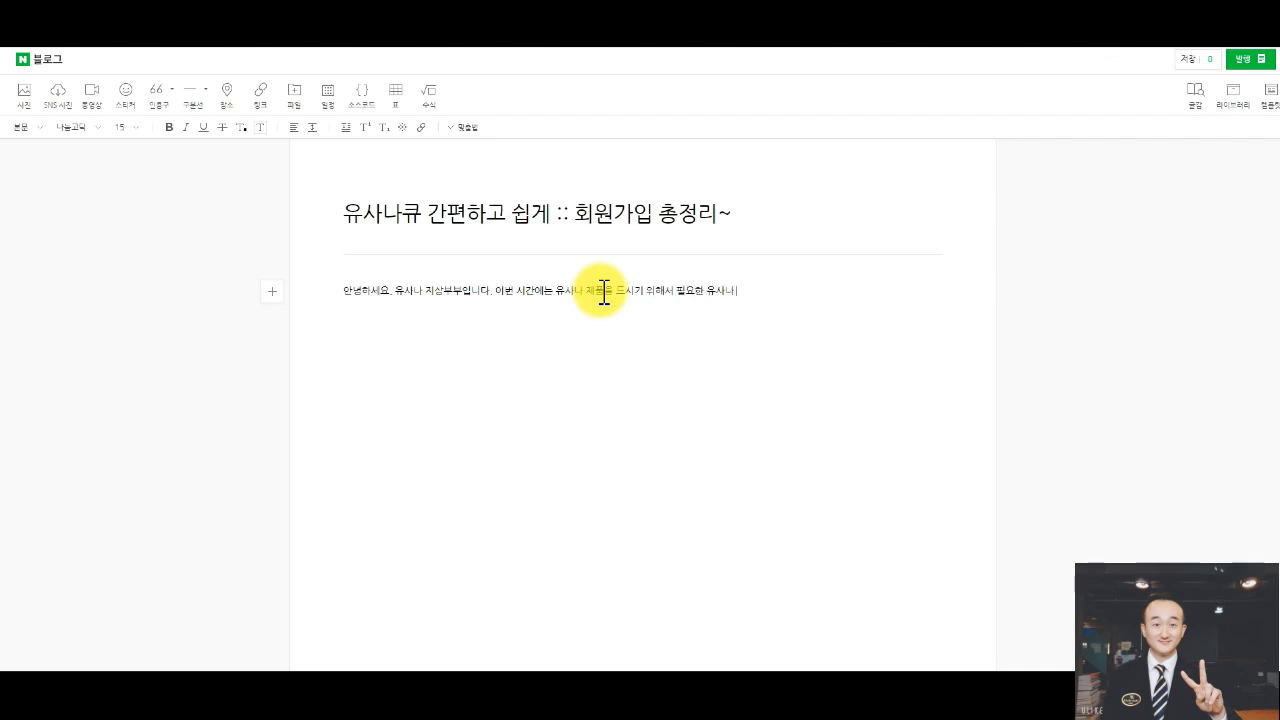
{"action": "type", "text": " 소비제 가입을 첵"}
{"action": "type", "text": " 알려드릴"}
{"action": "type", "text": "텐데요."}
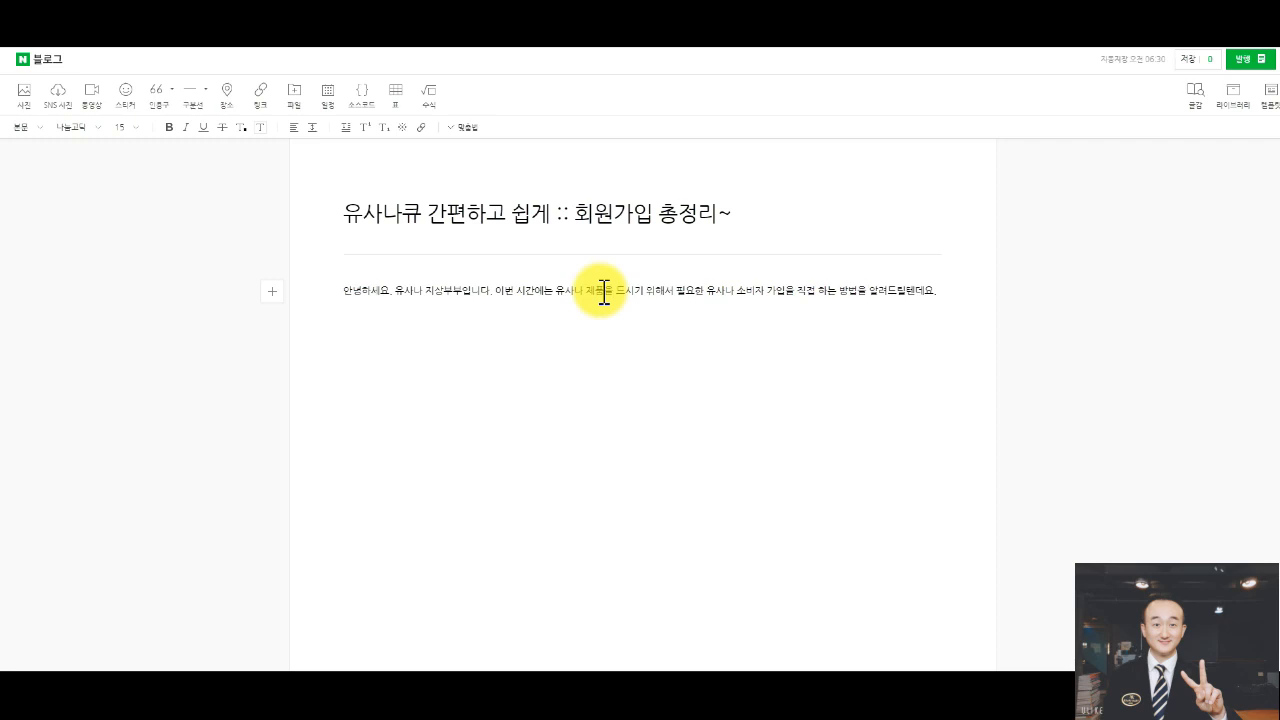
Add the body sentence "유사나 전 제품은 유사나큐 또는 유사나허브에서 무료 회원가입을 하고 10% 할인 받고 정품으로 주문해서 드시는게 가장 좋습니다.".
{"action": "type", "text": "유사나 전 제품의"}
{"action": "type", "text": " 유새"}
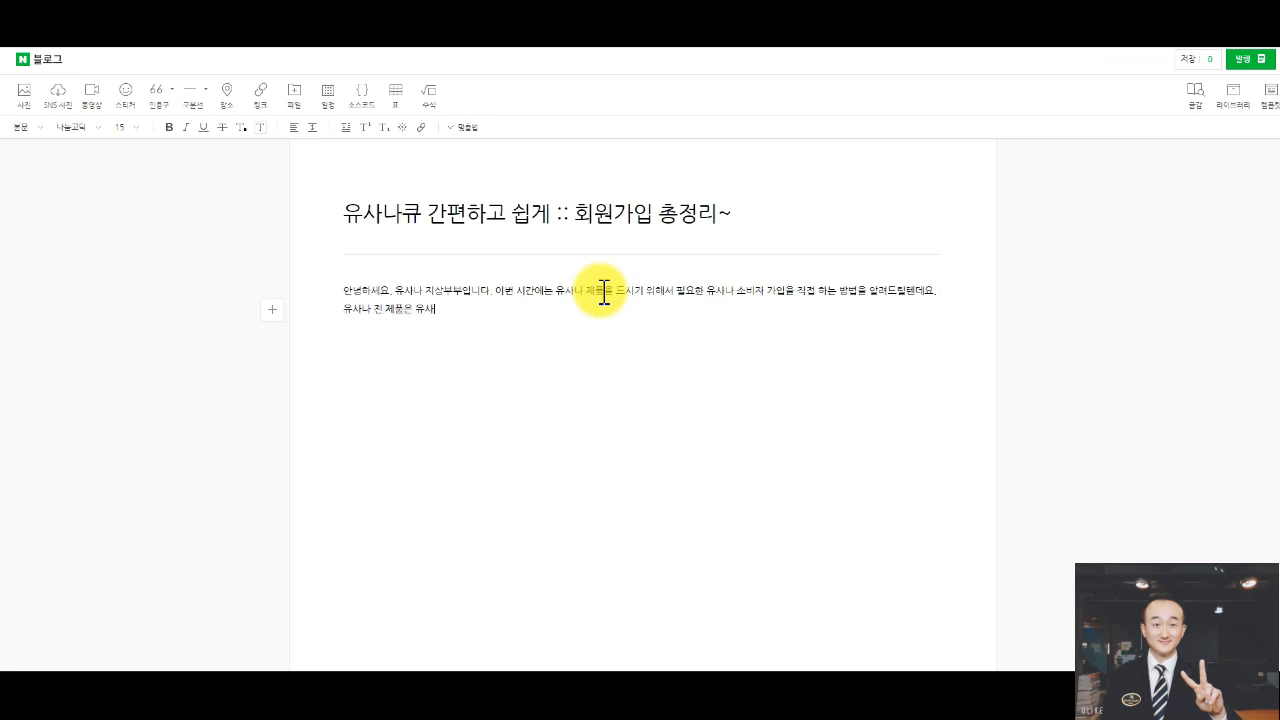
{"action": "type", "text": "나큐 또는 유사나허브"}
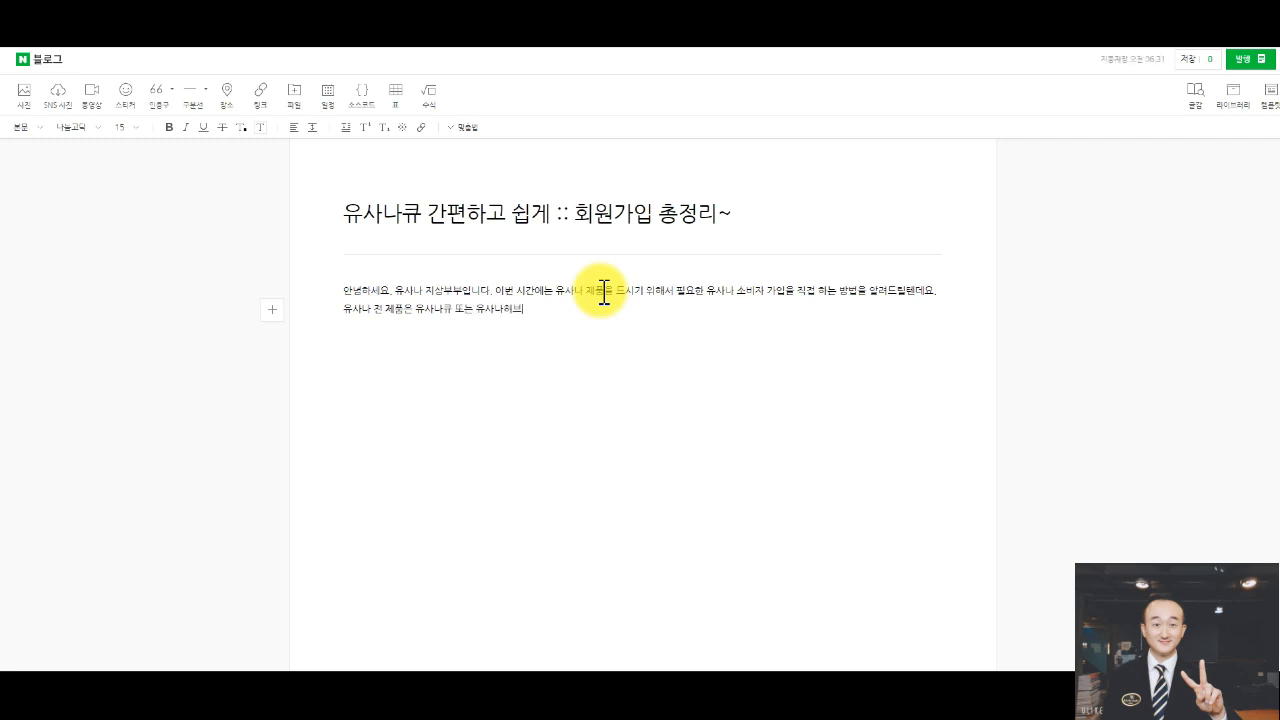
{"action": "type", "text": "에서 무료 회원가입을"}
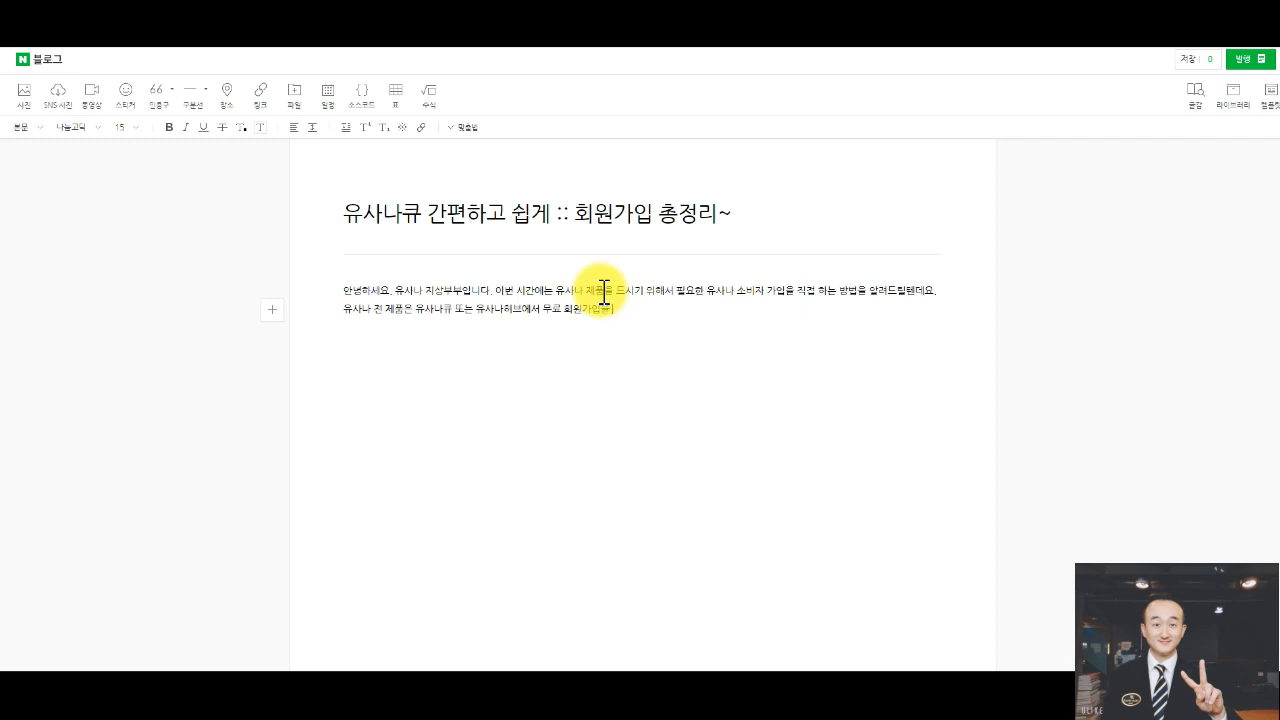
{"action": "type", "text": " 하고 10% 할인"}
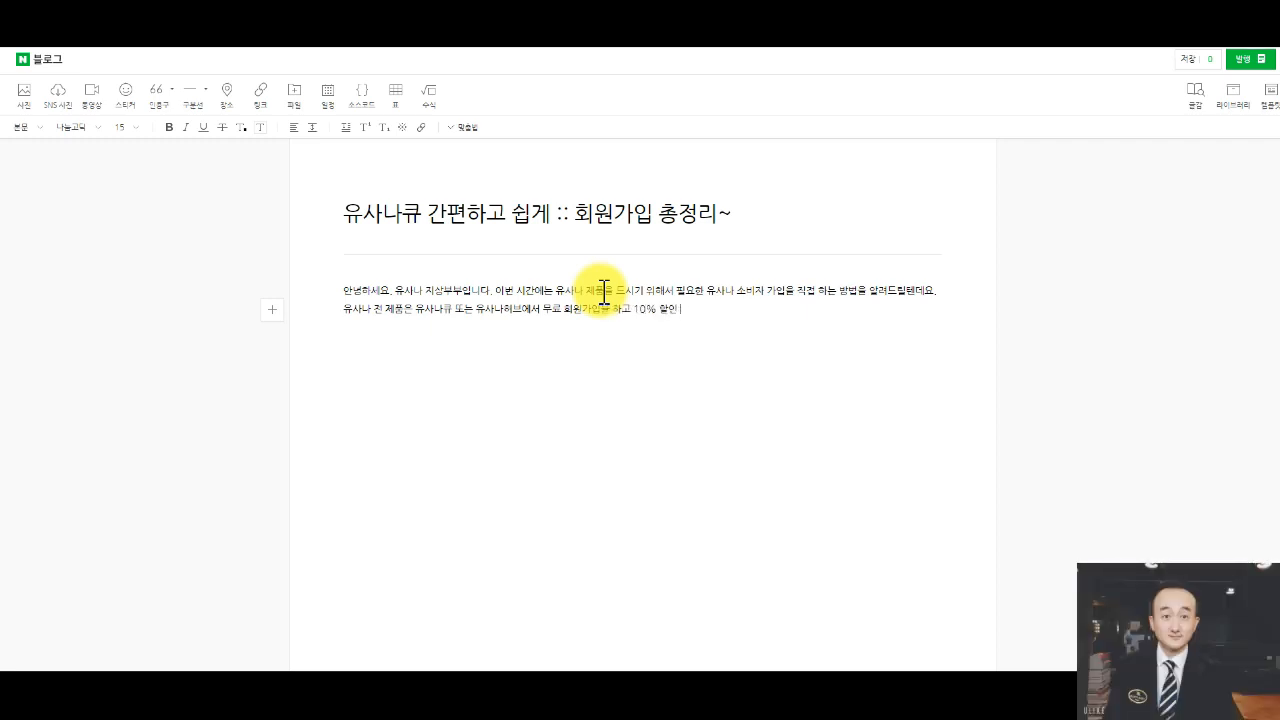
{"action": "type", "text": " 받고 정품으로 주문해서 드시는게 가자 좋습니다"}
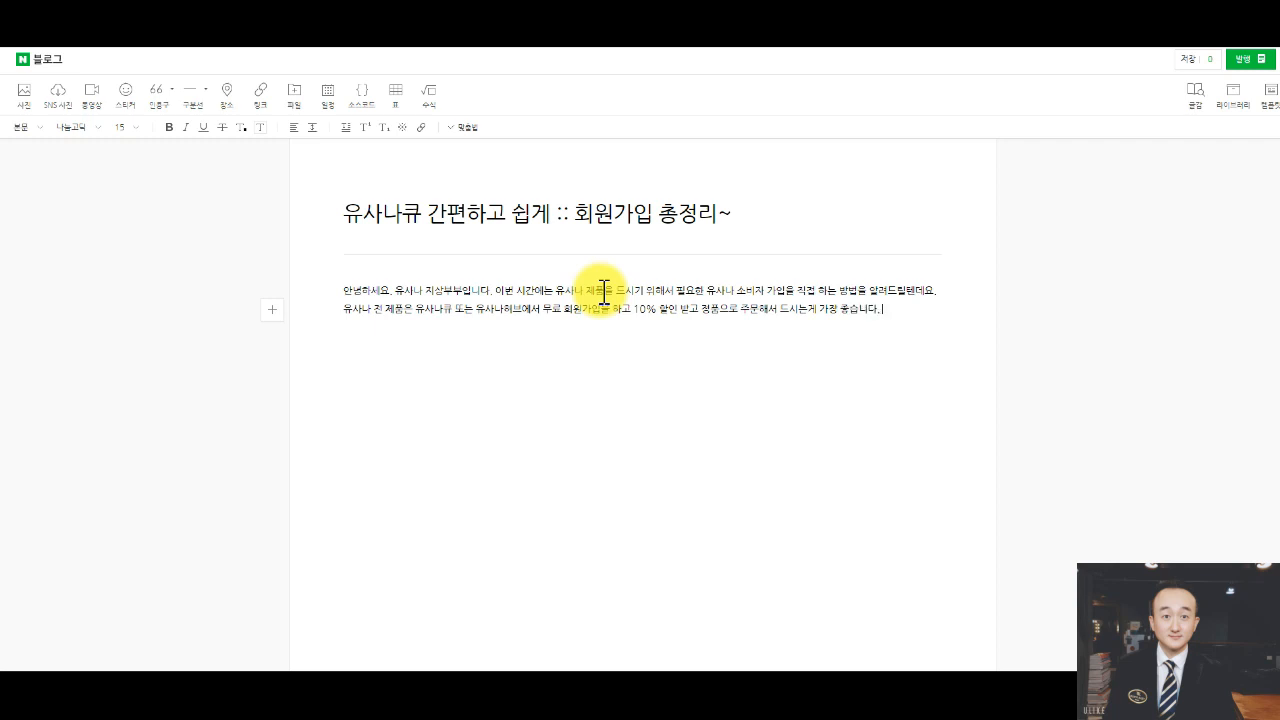
Add the caution "단 주의할 것은 네이버쇼핑 지마켓, 쿠팡 등에도 제품이 올라와 있는데요." to the end of the body paragraph.
{"action": "type", "text": ". 단 주의할 ㄱ"}
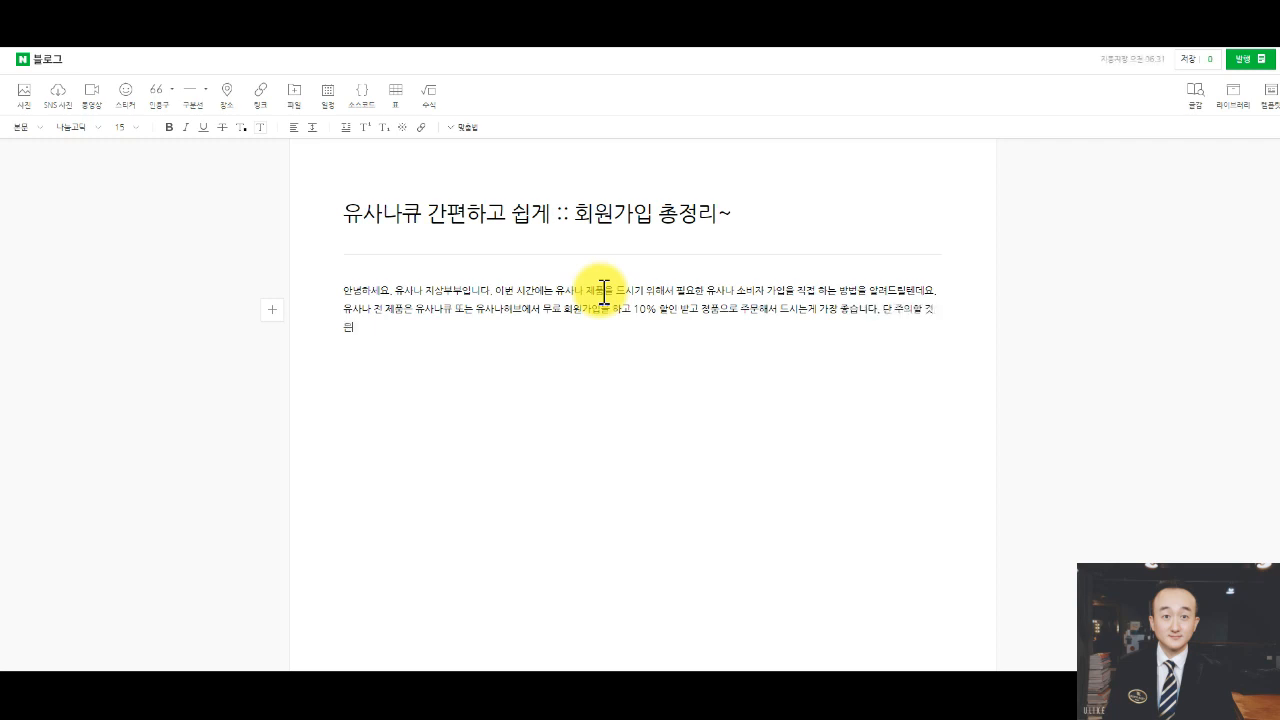
{"action": "type", "text": "것은 네이버"}
{"action": "type", "text": "지마켓, 쿠팡 등에"}
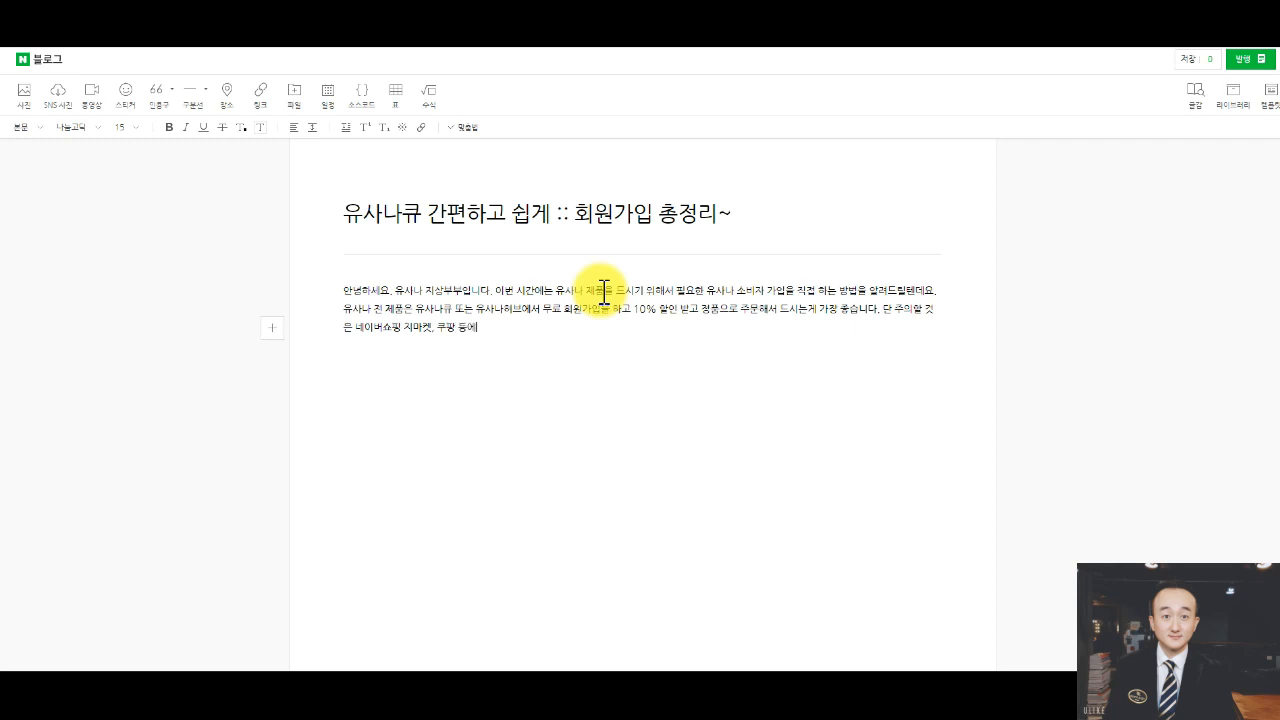
{"action": "type", "text": "도 제품이 올라와"}
{"action": "type", "text": " 있는데의"}
Continue the caution with "그것은 비정상적인 유통으로 흘러간 제품으로 유통기한을 확신할 수 없고 제품에".
{"action": "type", "text": ". 그"}
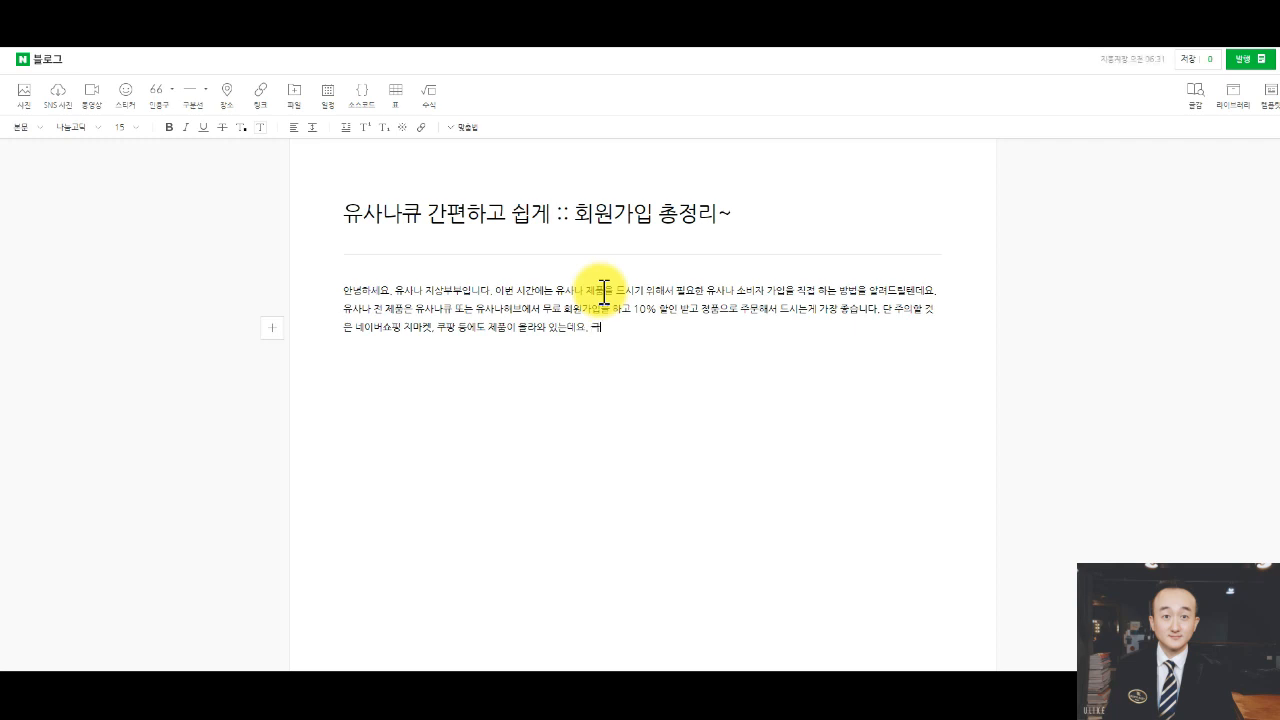
{"action": "type", "text": "것은 비정상적이"}
{"action": "type", "text": "ㄴ"}
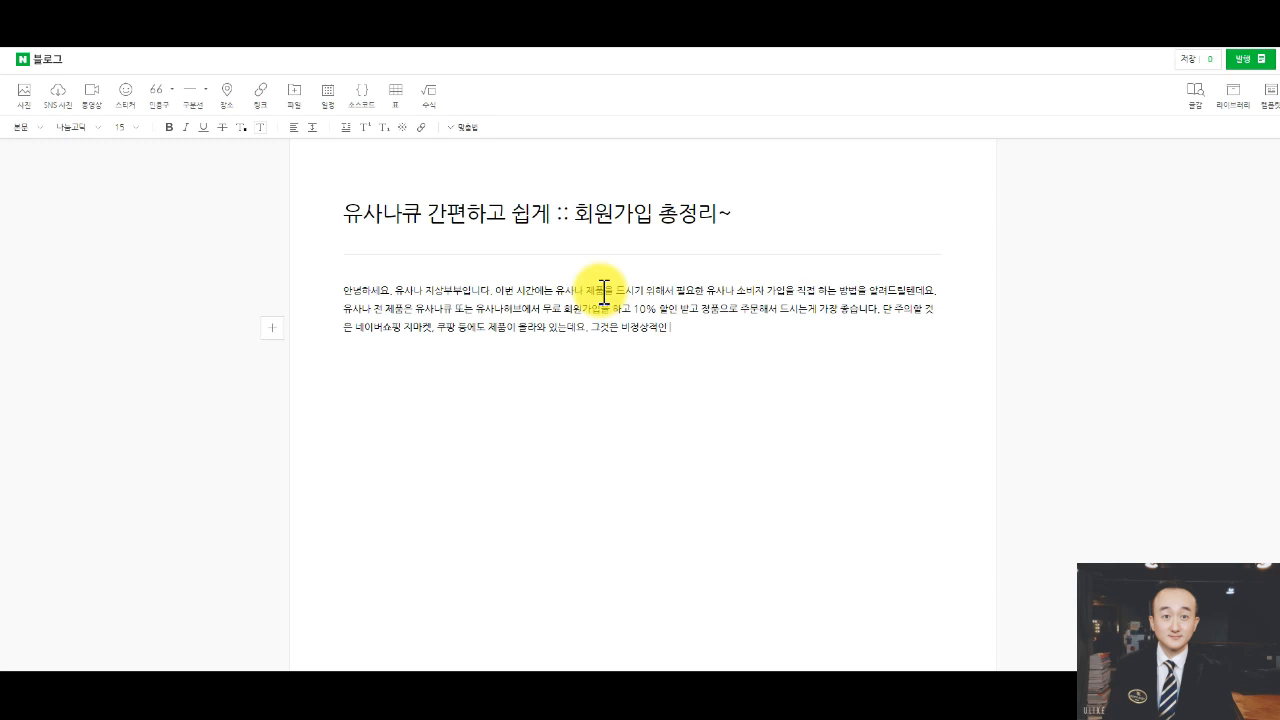
{"action": "type", "text": " 유통"}
{"action": "type", "text": "으로 흘러"}
{"action": "type", "text": "간 제품으로"}
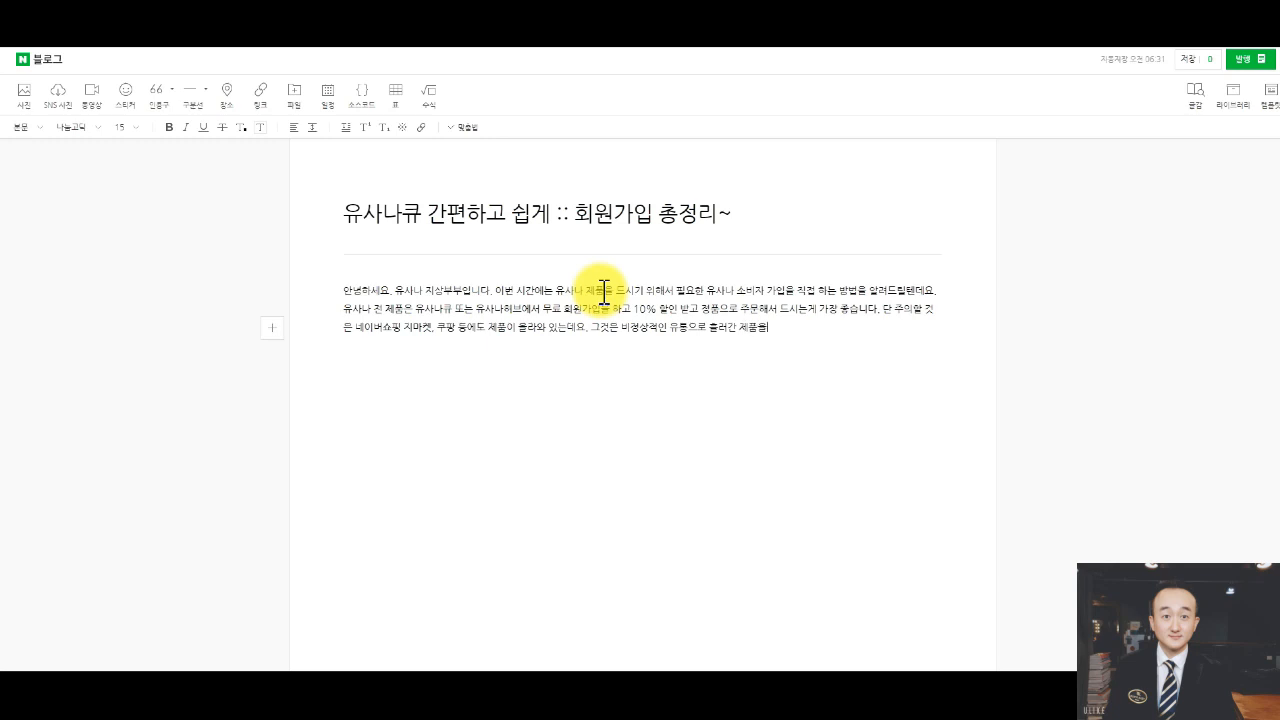
{"action": "type", "text": " 유통기한을"}
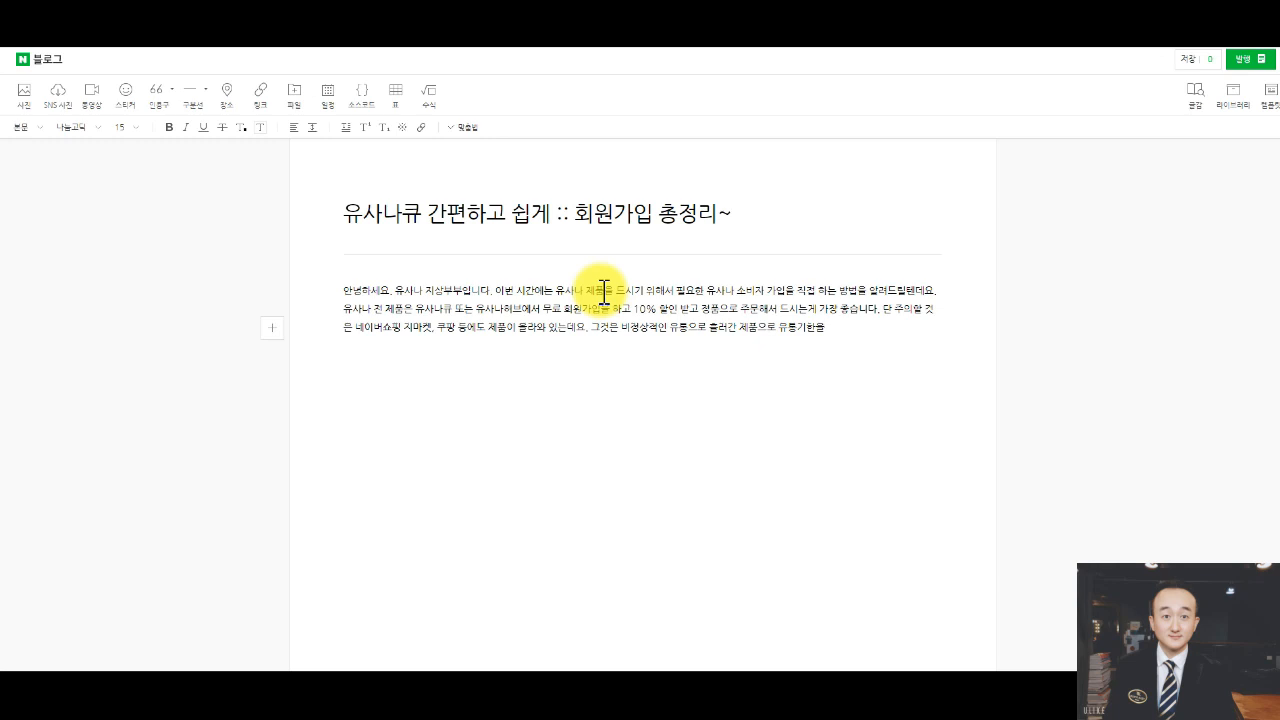
{"action": "type", "text": " 확신된 세 없고 제품에"}
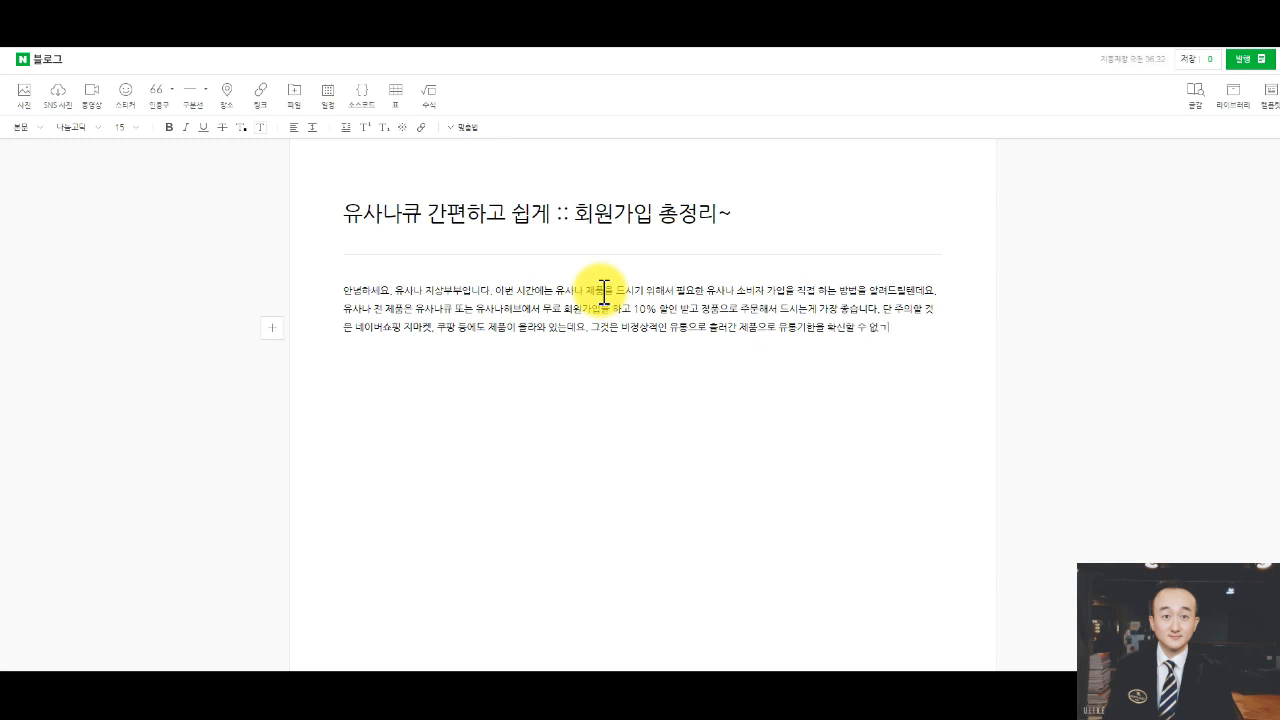
Complete the caution with "문제가 생겼을 경우 환불, 교환, 반품 등이 안되어 모든 피해를 소비자가 가져가기 때문에 조심하세요." and end the paragraph.
{"action": "type", "text": " 문제가 생"}
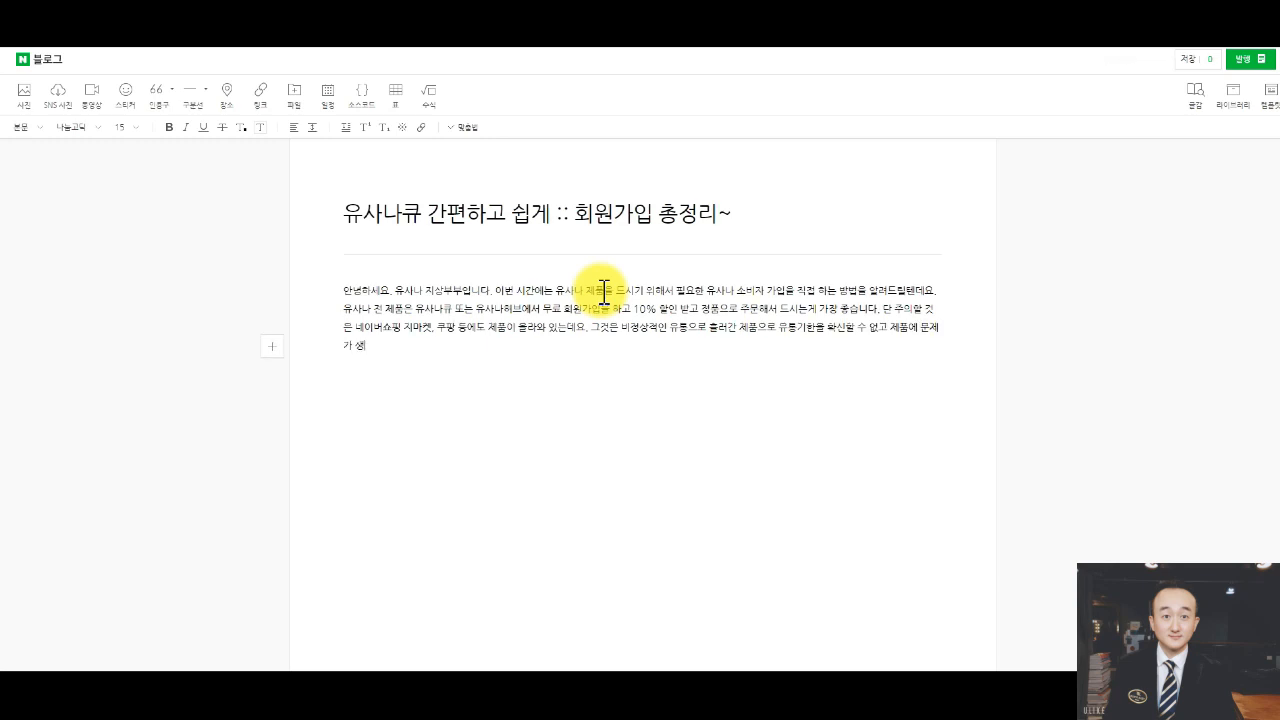
{"action": "type", "text": "겼을 경우 팬"}
{"action": "type", "text": "불, 교"}
{"action": "type", "text": "환, "}
{"action": "type", "text": "반품 등이 안"}
{"action": "type", "text": "되니"}
{"action": "key", "text": "BackSpace"}
{"action": "key", "text": "BackSpace"}
{"action": "type", "text": "어 모든"}
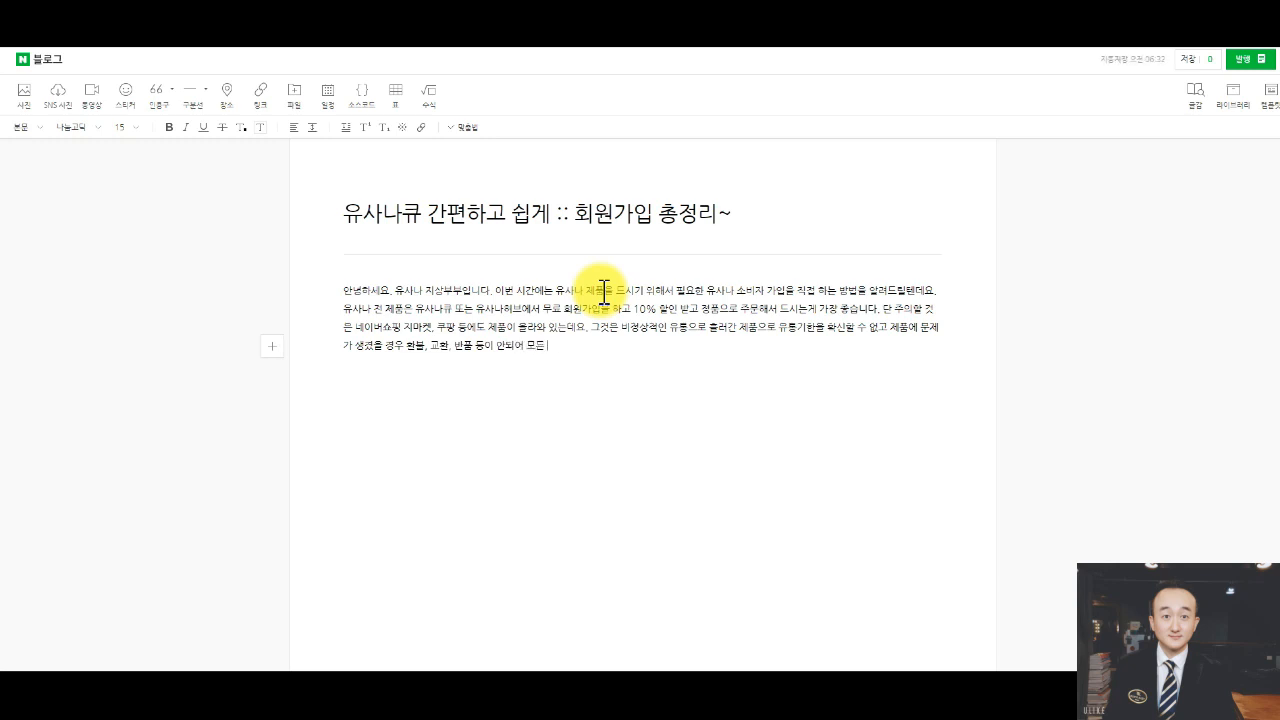
{"action": "type", "text": " 페해를 소비자가 가져가게"}
{"action": "type", "text": " 때문에"}
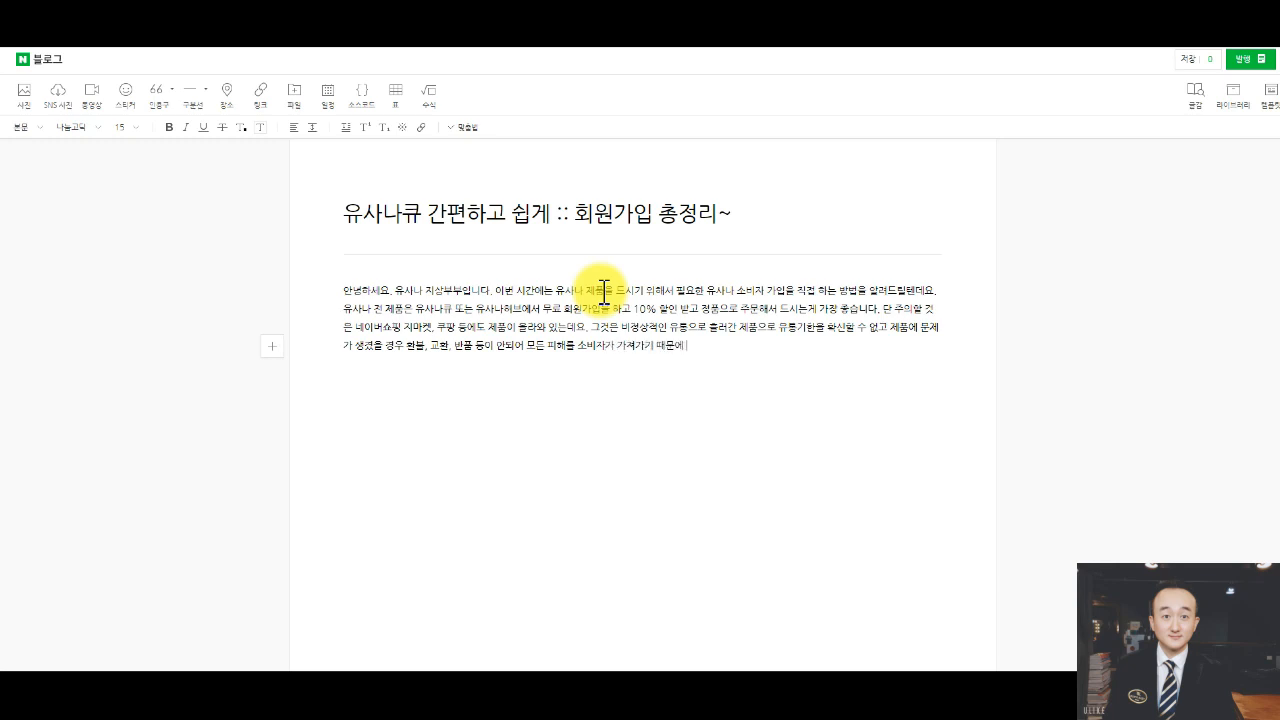
{"action": "type", "text": " 조심하세요."}
{"action": "key", "text": "Return"}
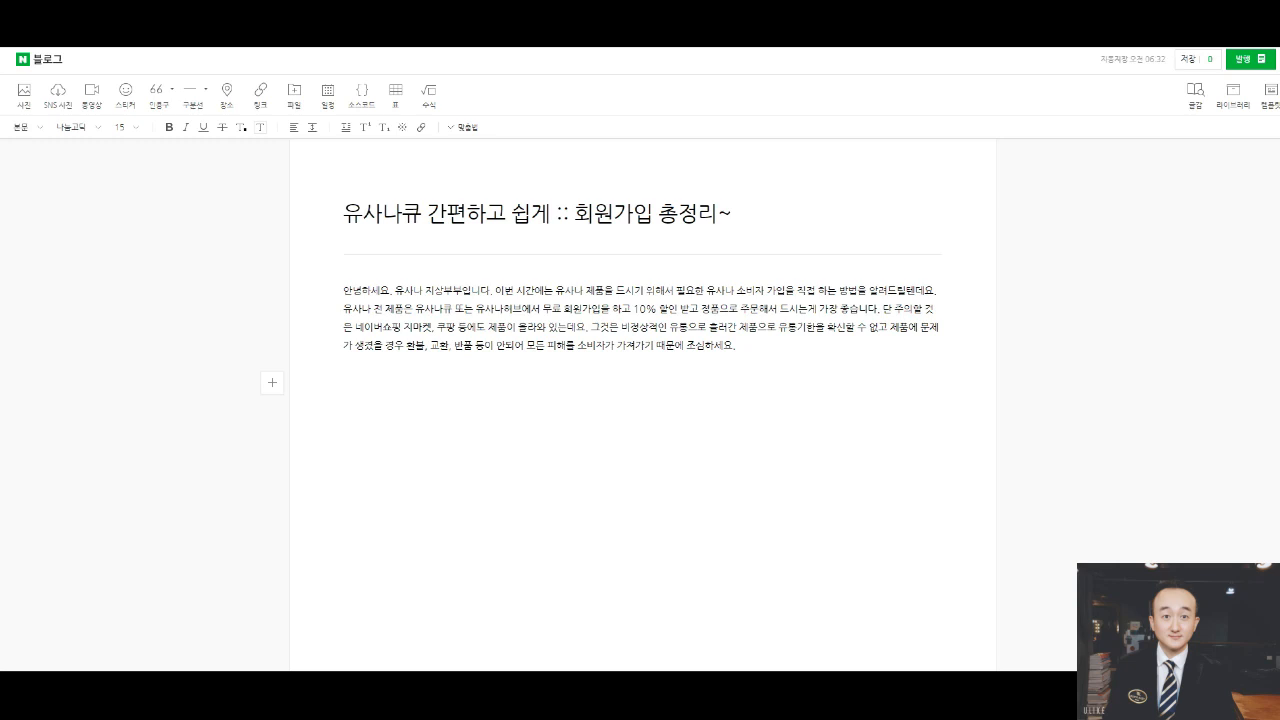
Insert the prepared Notepad text below the first paragraph, from "유사나 회원가입은 2가지가 있어요!" through the 유사나큐 method ending "쉽게 가입이 가능합니다.".
{"action": "mouse_move", "coordinate": [355, 670]}
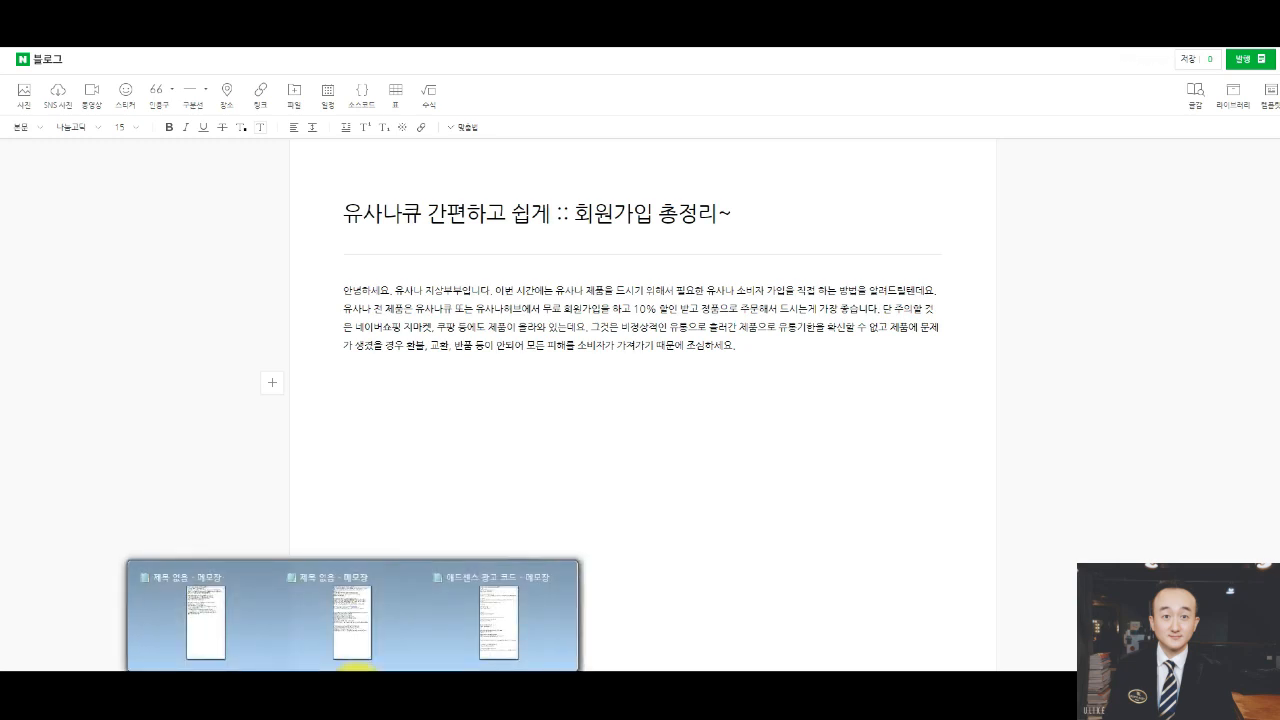
{"action": "right_click", "coordinate": [355, 668]}
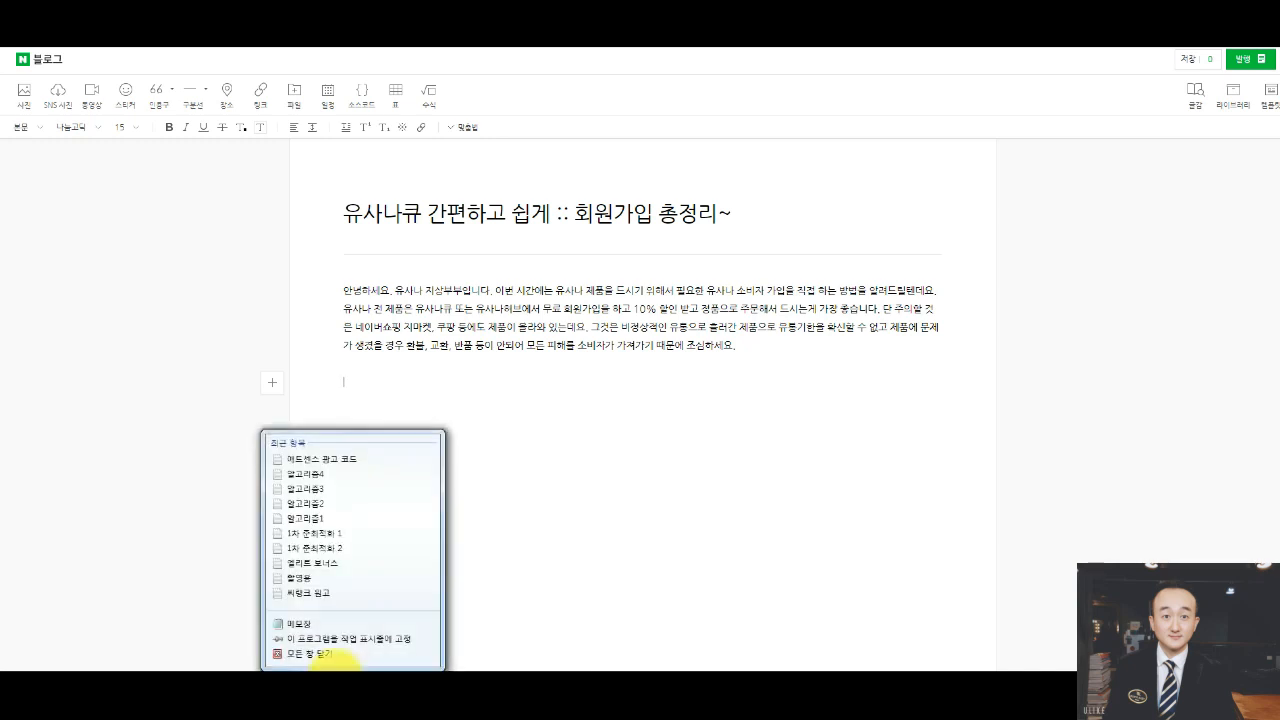
{"action": "left_click", "coordinate": [330, 605]}
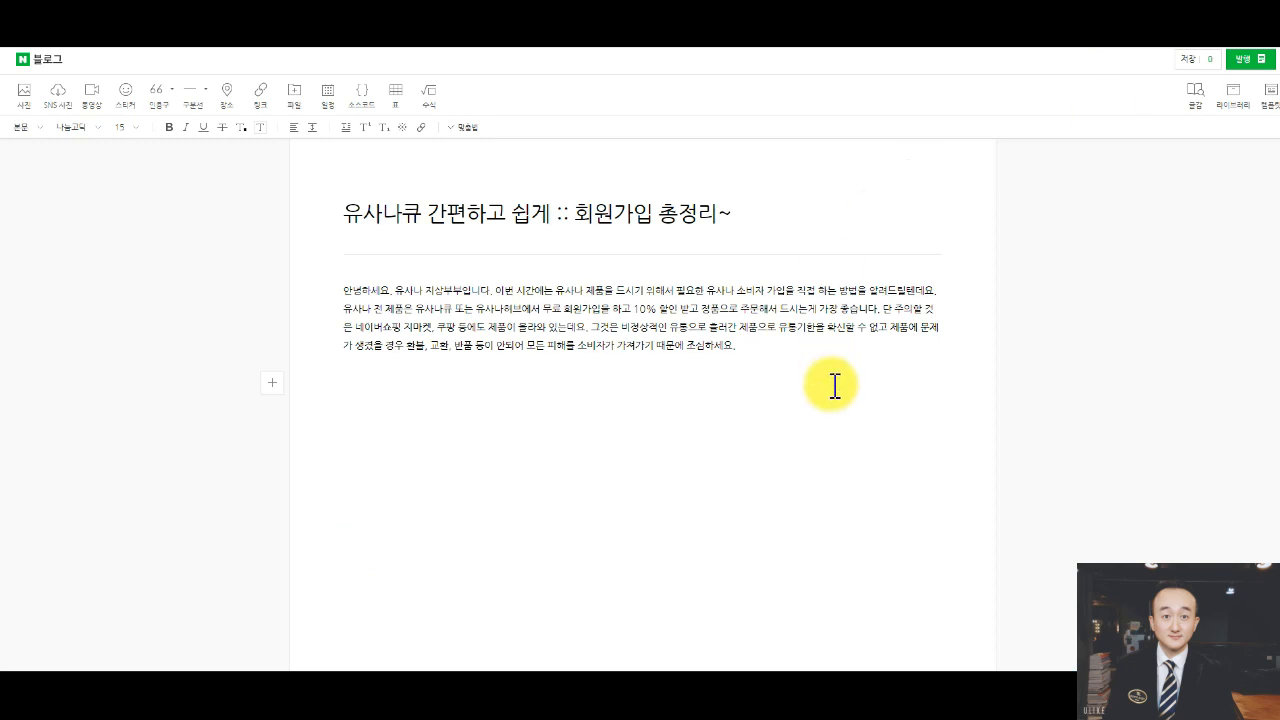
{"action": "type", "text": "유사나 회원가입은 2가지가 있어요!  첫번째, 본인인증으로 간편하게 회원가입가능한 유사나큐 에서 가능합니다. 유사나큐는 모바일이나 PC에서 가입이 가능하며 유사나코리아에서만 사용하는 사이트입니다. 다른 사이트와 동일하게 본인인증 후 가입하기 때문에, 쉽게 가입이 가능합니다."}
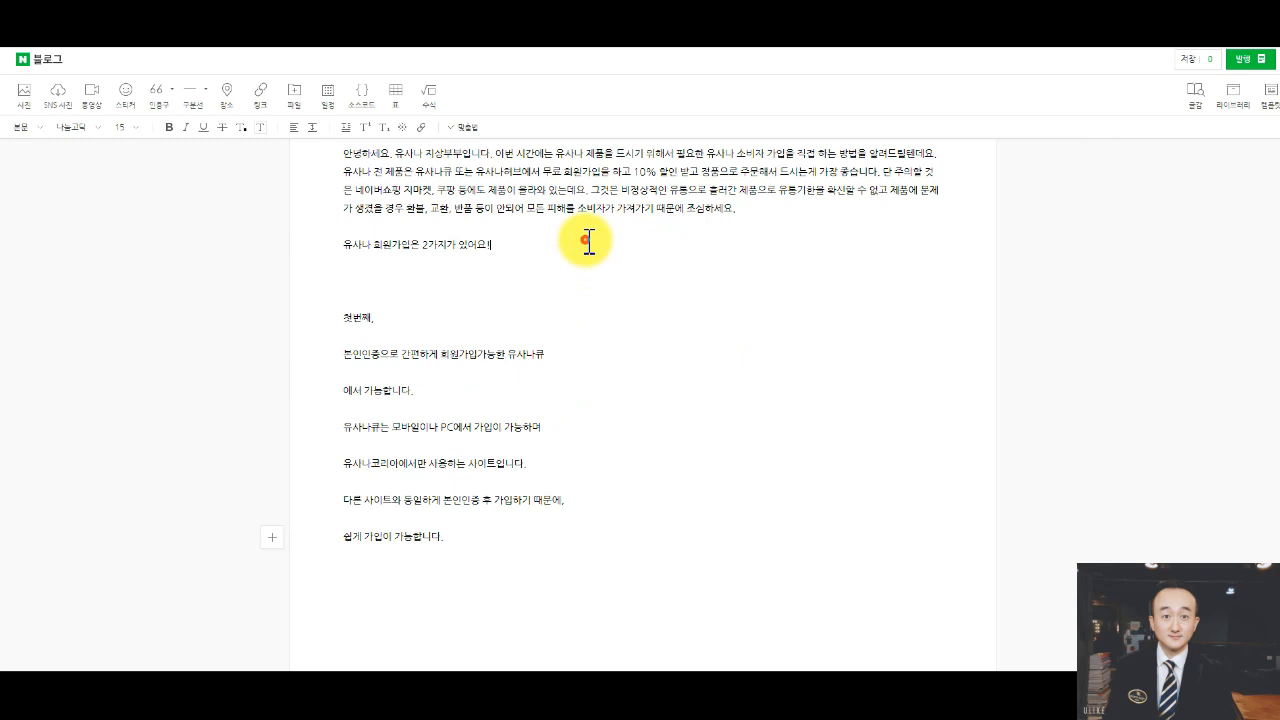
Join the lines "첫번째," and "본인인증으로 간편하게 회원가입가능한 유사나큐" onto the line "유사나 회원가입은 2가지가 있어요!".
{"action": "left_click", "coordinate": [649, 294]}
{"action": "key", "text": "BackSpace"}
{"action": "key", "text": "Delete"}
{"action": "key", "text": "Delete"}
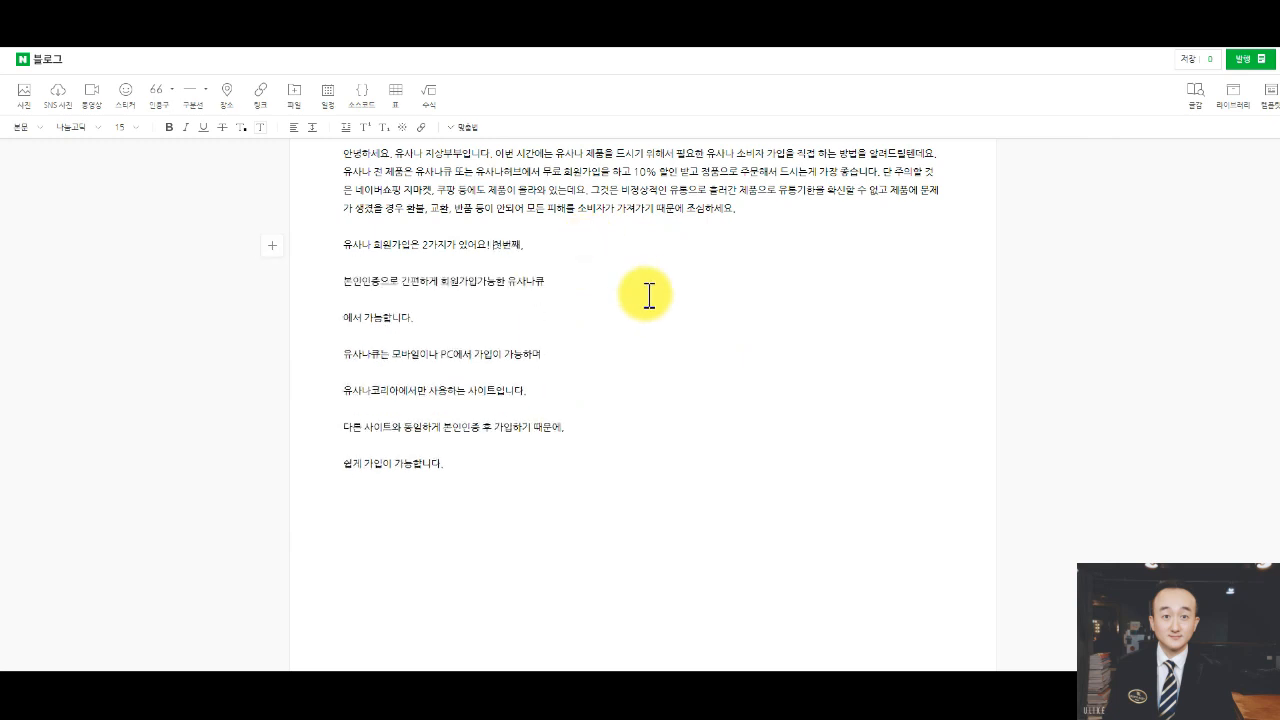
{"action": "key", "text": "Delete"}
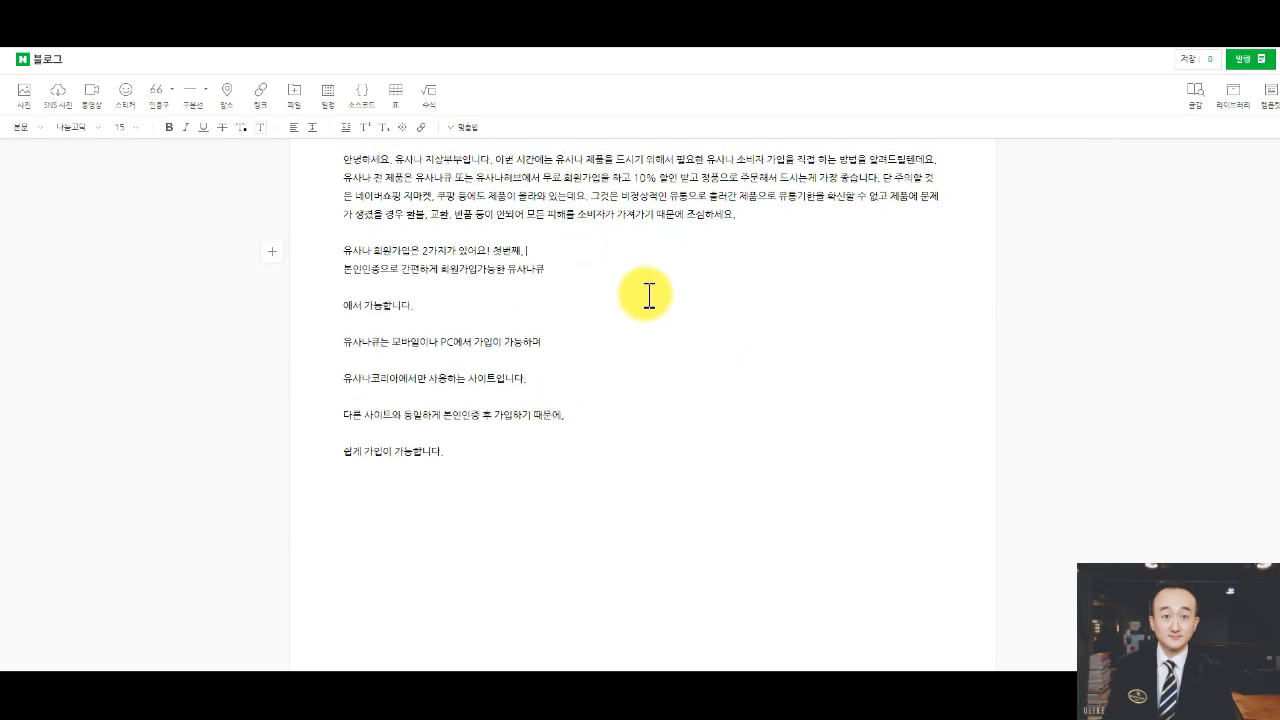
{"action": "key", "text": "Delete"}
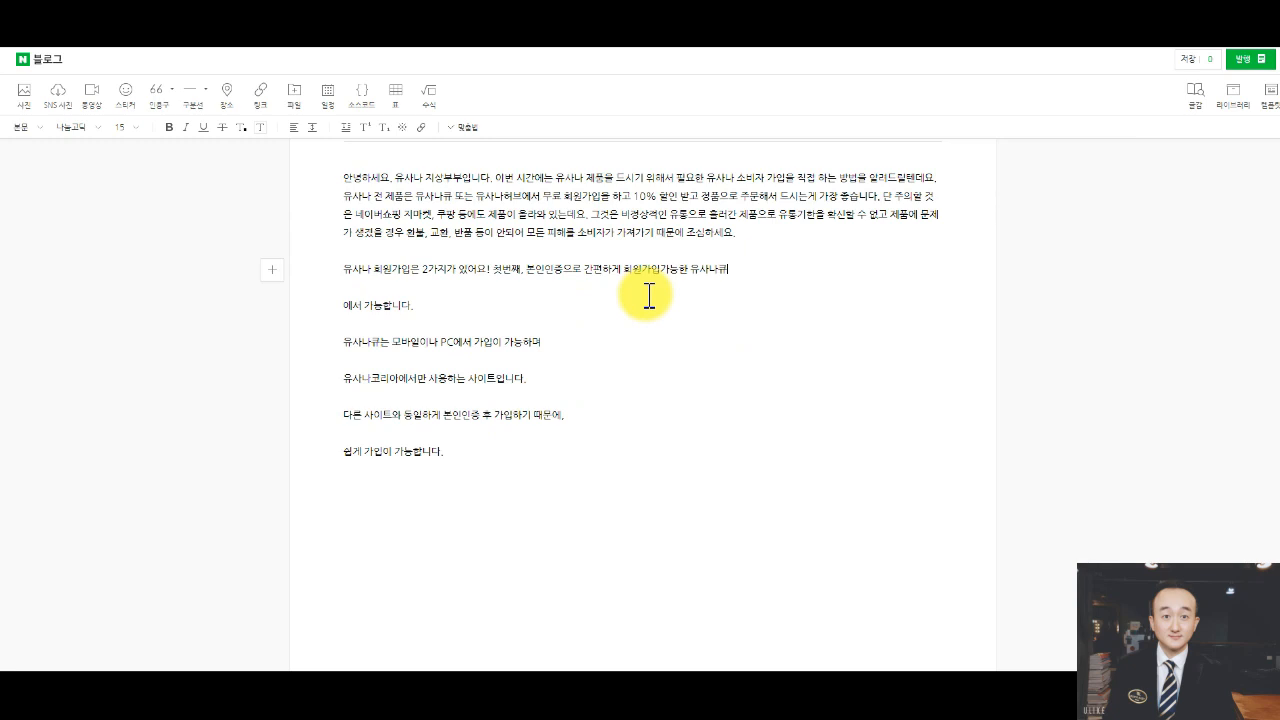
Replace "에서 가능합니다." after "유사나큐" with "사용하세요. 한국에서만 사용하는 아주 편리한 사이트입니다.".
{"action": "key", "text": "Delete"}
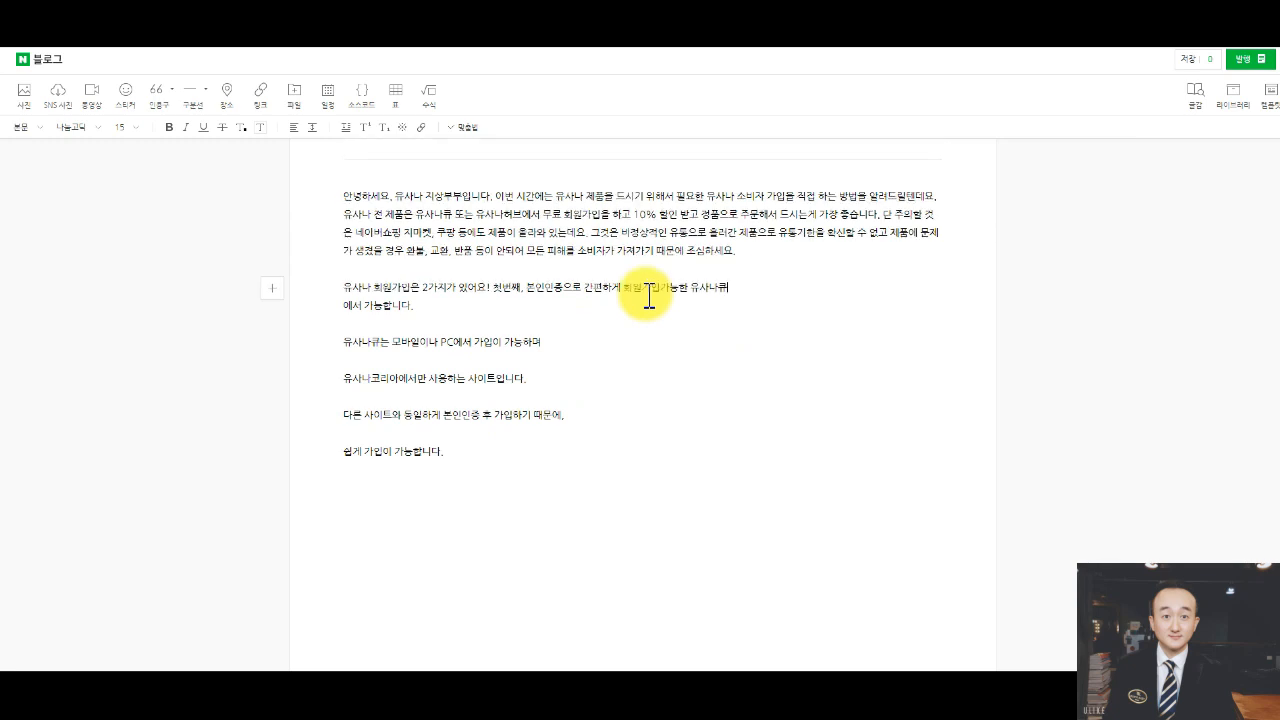
{"action": "key", "text": "Delete"}
{"action": "key", "text": "shift+End"}
{"action": "key", "text": "Delete"}
{"action": "type", "text": "사용하세요"}
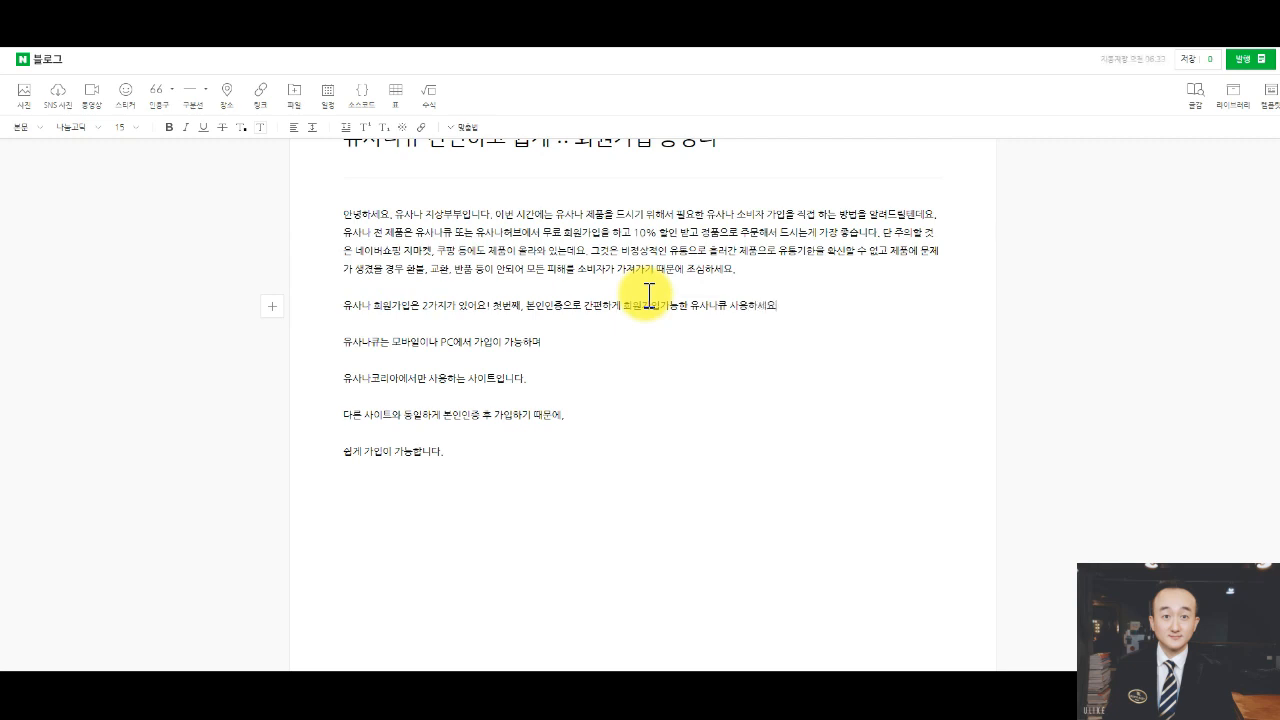
{"action": "type", "text": ". 한국에서만 사용하는 아주"}
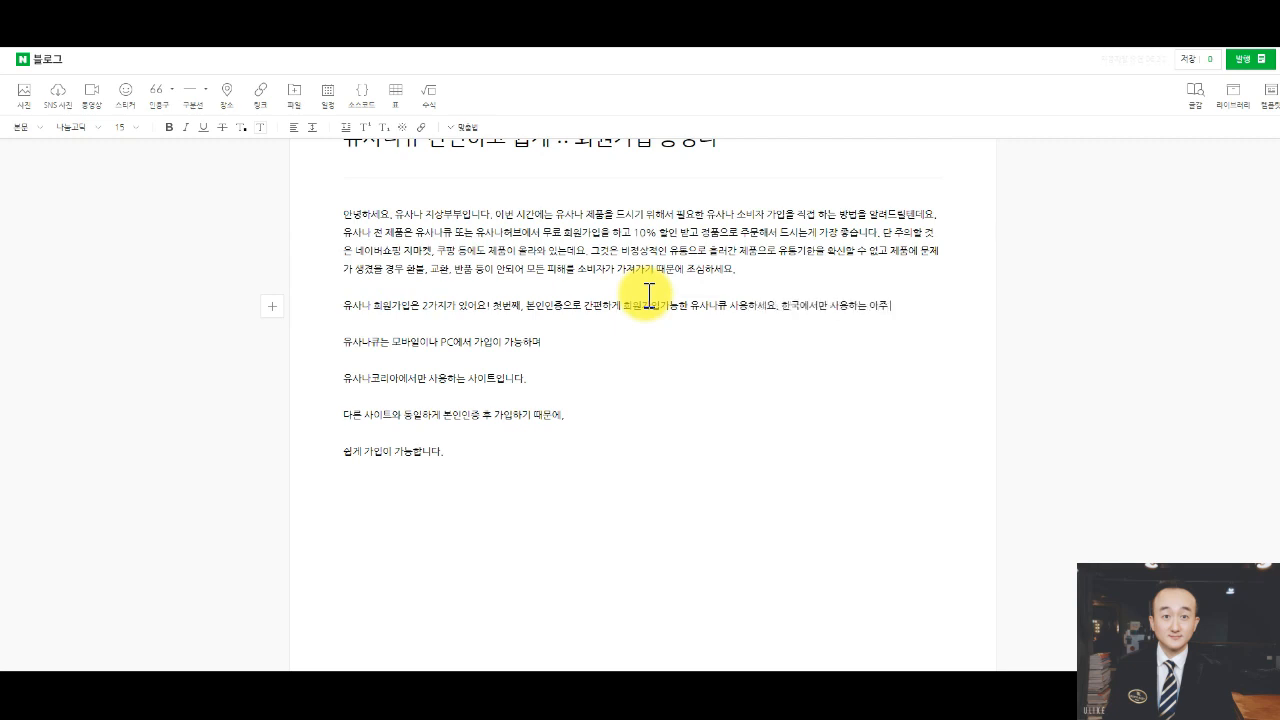
{"action": "type", "text": " 편리한 생"}
{"action": "type", "text": "이트입니다."}
Join the mobile and PC sign-up line to the paragraph, delete "유사나코리아에서만 사용하는 사이트입니다.", and change the ending "가능하며" to "가능해요.".
{"action": "key", "text": "Delete"}
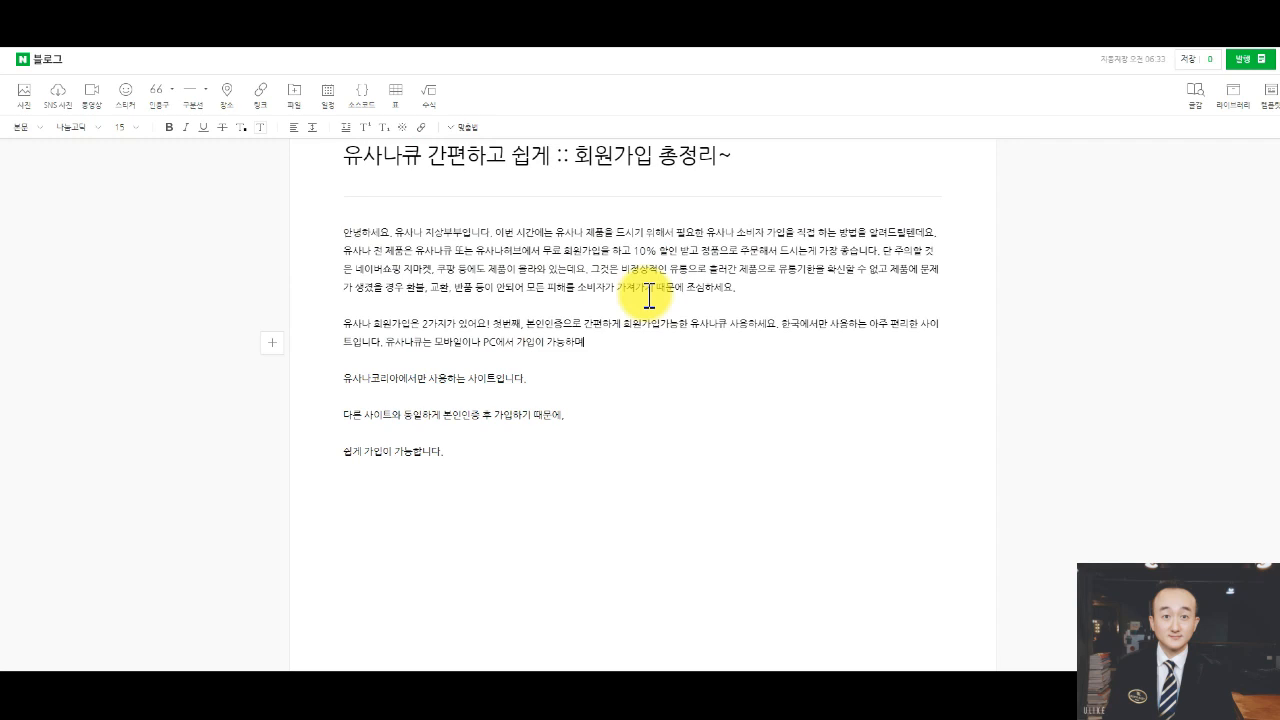
{"action": "key", "text": "Delete"}
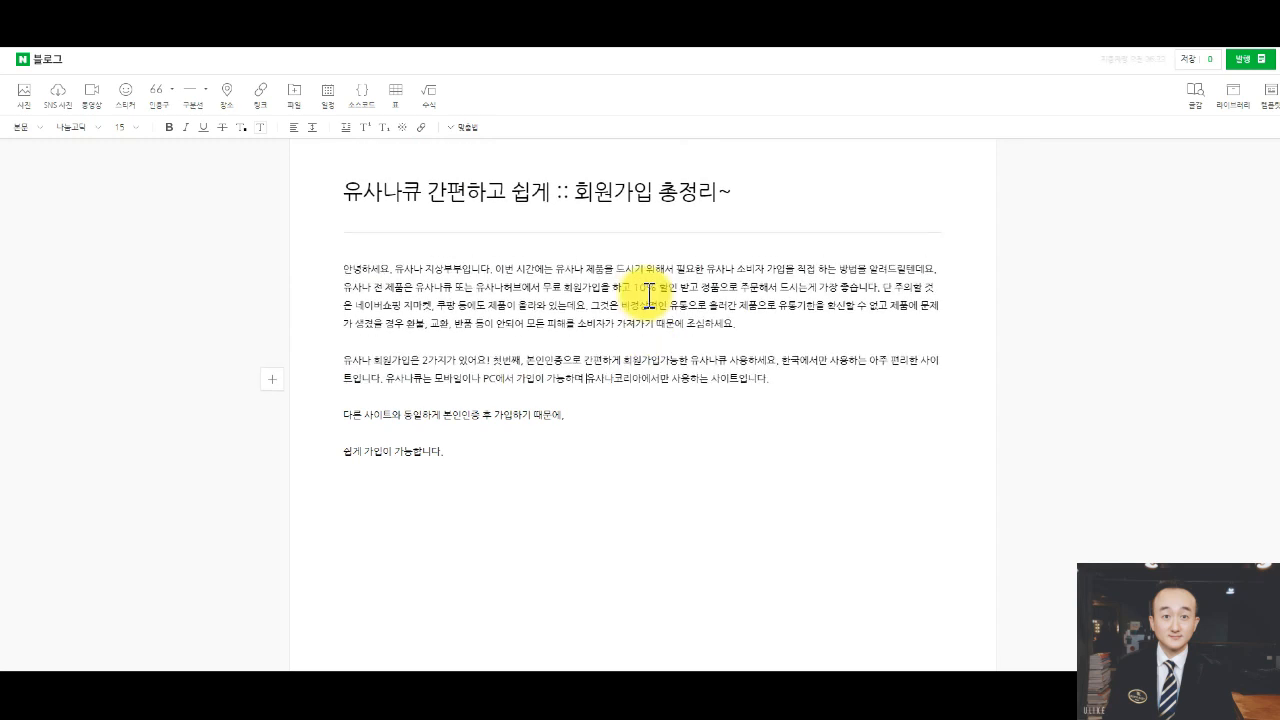
{"action": "key", "text": "shift+End"}
{"action": "key", "text": "Delete"}
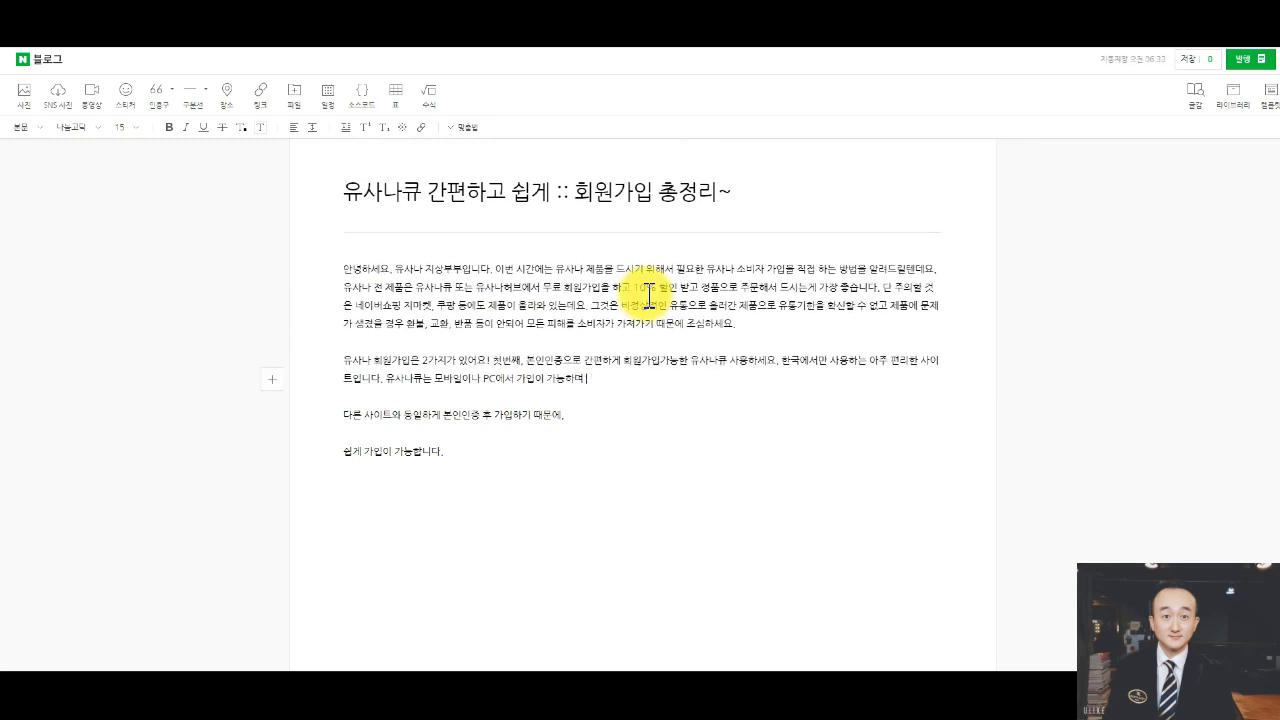
{"action": "key", "text": "BackSpace"}
{"action": "type", "text": "해요."}
Join the lines "다른 사이트와 동일하게 본인인증 후 가입하기 때문에," and "쉽게 가입이 가능합니다." to the 유사나큐 paragraph.
{"action": "key", "text": "Delete"}
{"action": "key", "text": "Delete"}
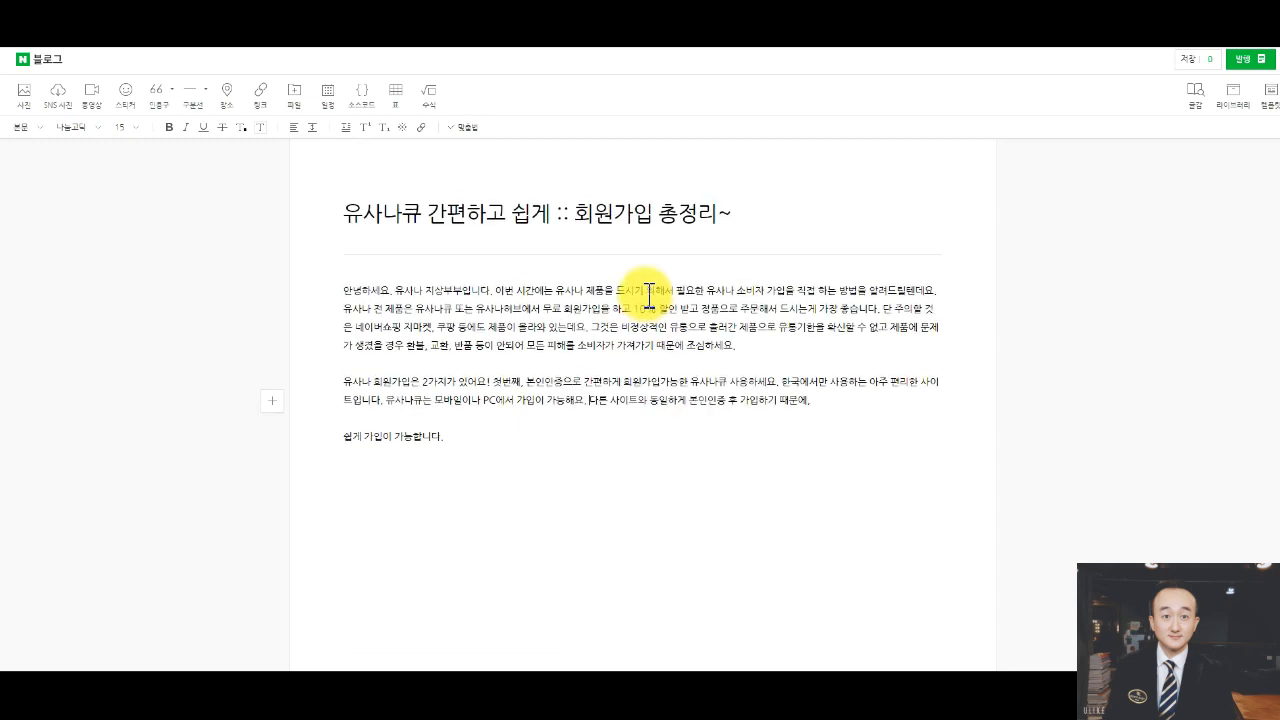
{"action": "key", "text": "Delete"}
{"action": "key", "text": "Delete"}
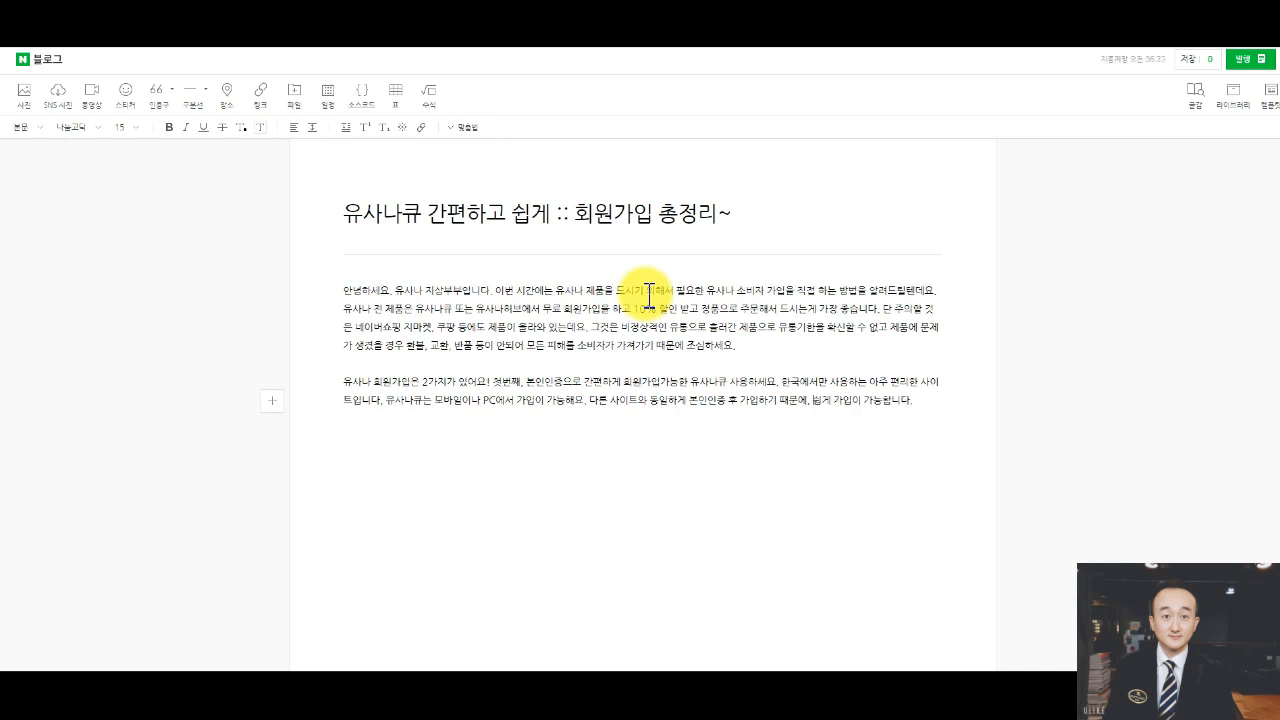
Insert the prepared text on the second method, 유사나허브, as a new paragraph from "두번째," to "해외에 있는 경우 사용하시기 좋아요.".
{"action": "key", "text": "Return"}
{"action": "key", "text": "Return"}
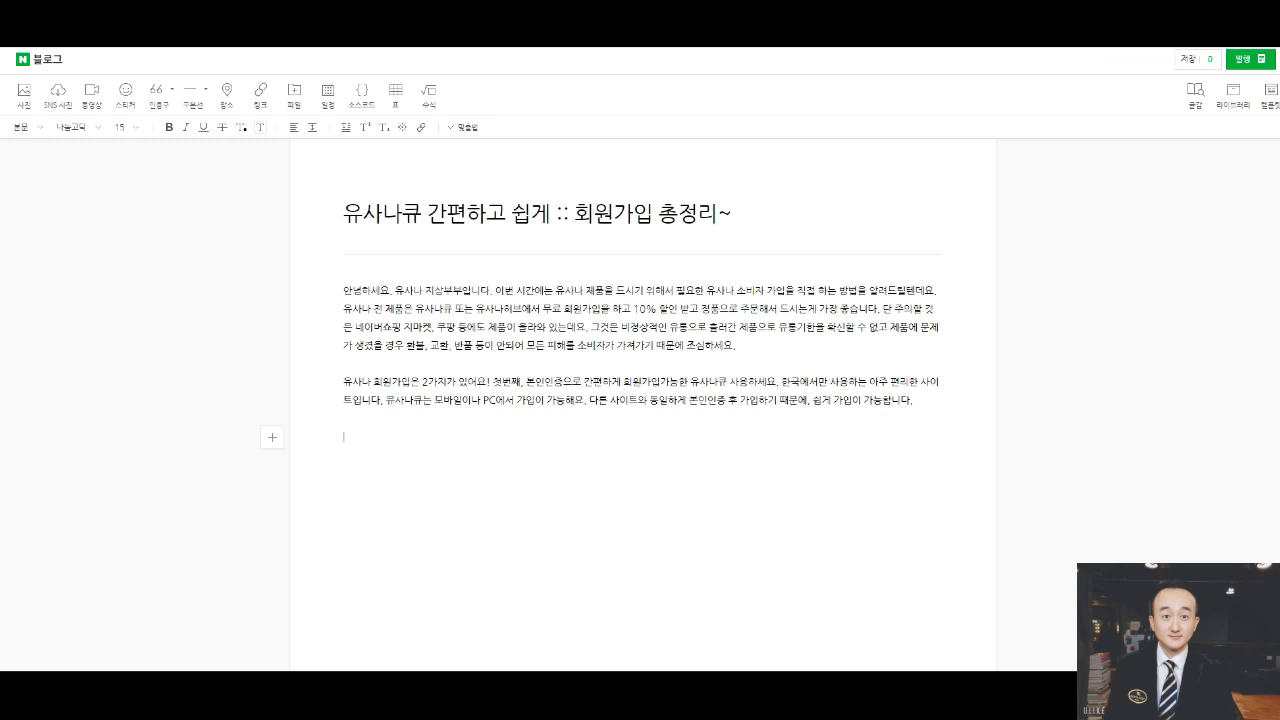
{"action": "type", "text": "두번째,  유사나허브를 통해 인증없이 가입될 수 있어요.  전세계인들이 공통으로 사용하는 사이트로  본인인증을 거치지 않아도 가입이 가능합니다.  간단한 인적사항으로 가입이 가능하며,  회원코드가 바로 발급되고, 가입 후 고객센터(1577-7307)로  전화주문하시면 됩니다.  이 방법은 대리인이 신청이 가능하기 때문에,  인증이 어려우시거나, 해외에 있는 경우 사용하시기 좋아요."}
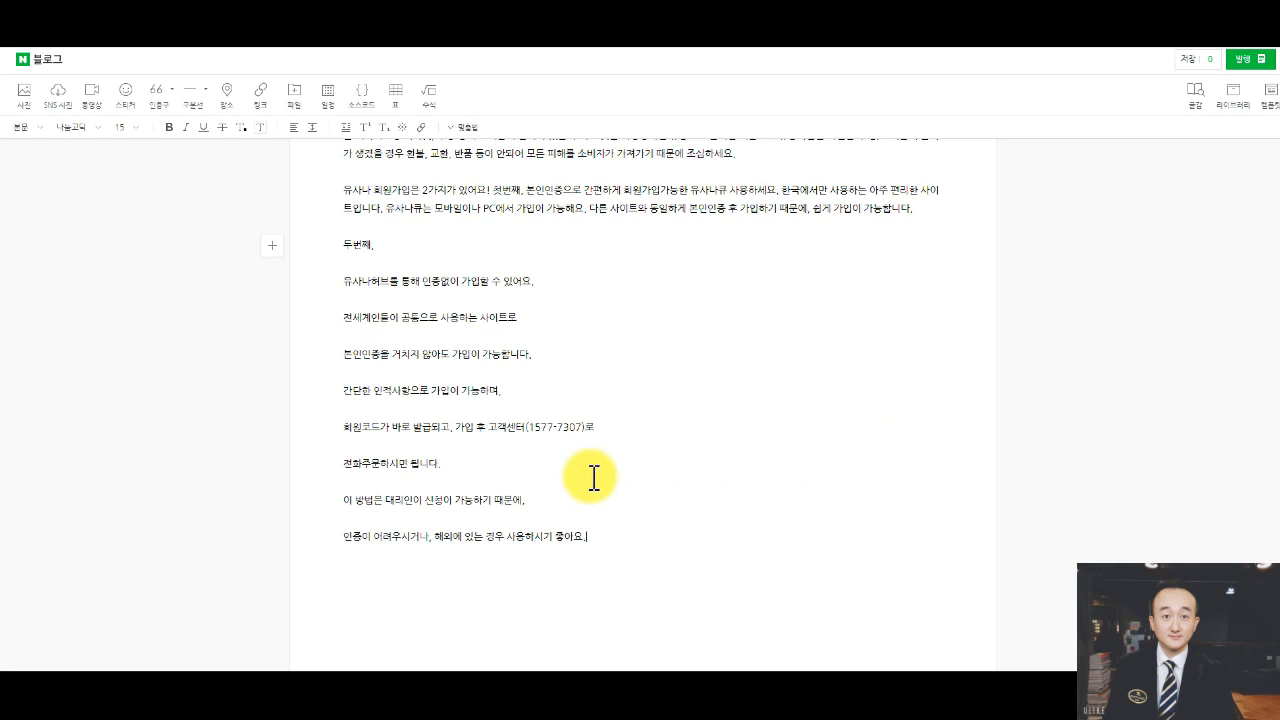
Join the lines "유사나허브를 통해 인증없이 가입할 수 있어요." and "전세계인들이 공통으로 사용하는 사이트로" onto the "두번째," line.
{"action": "left_click", "coordinate": [600, 262]}
{"action": "scroll", "coordinate": [780, 405], "scroll_direction": "up", "scroll_amount": 2}
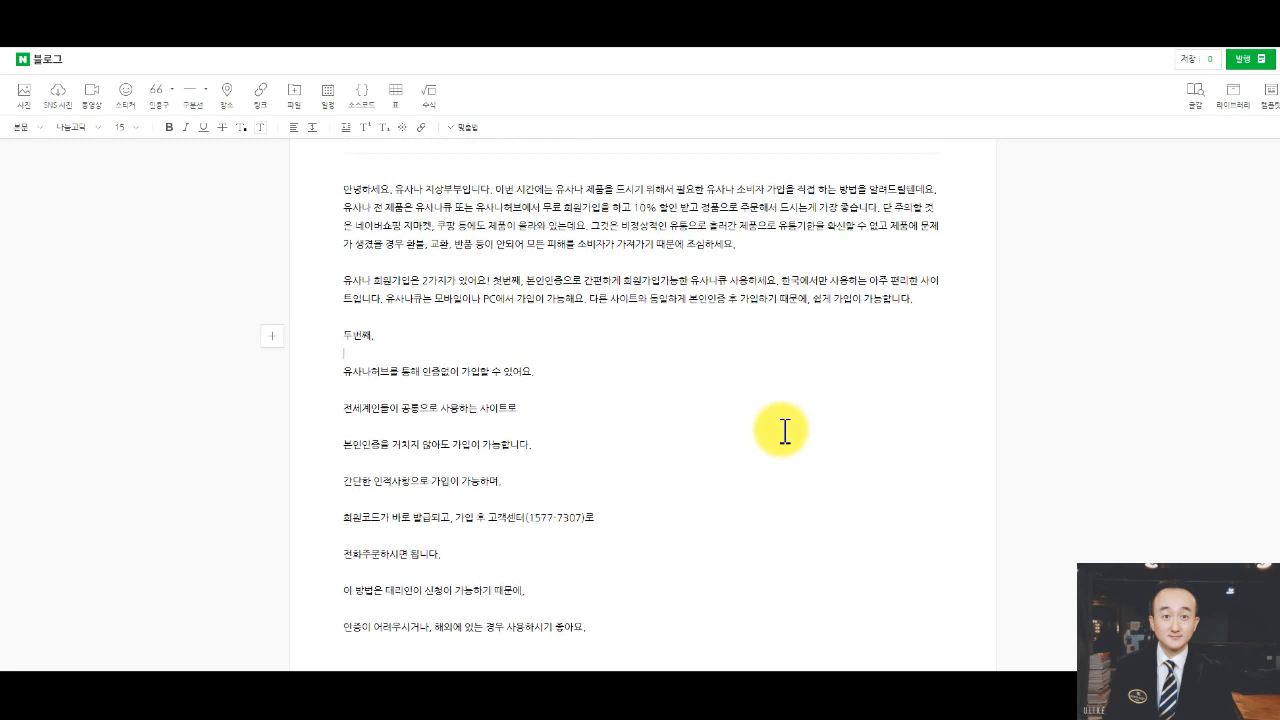
{"action": "key", "text": "Up"}
{"action": "key", "text": "Delete"}
{"action": "key", "text": "Delete"}
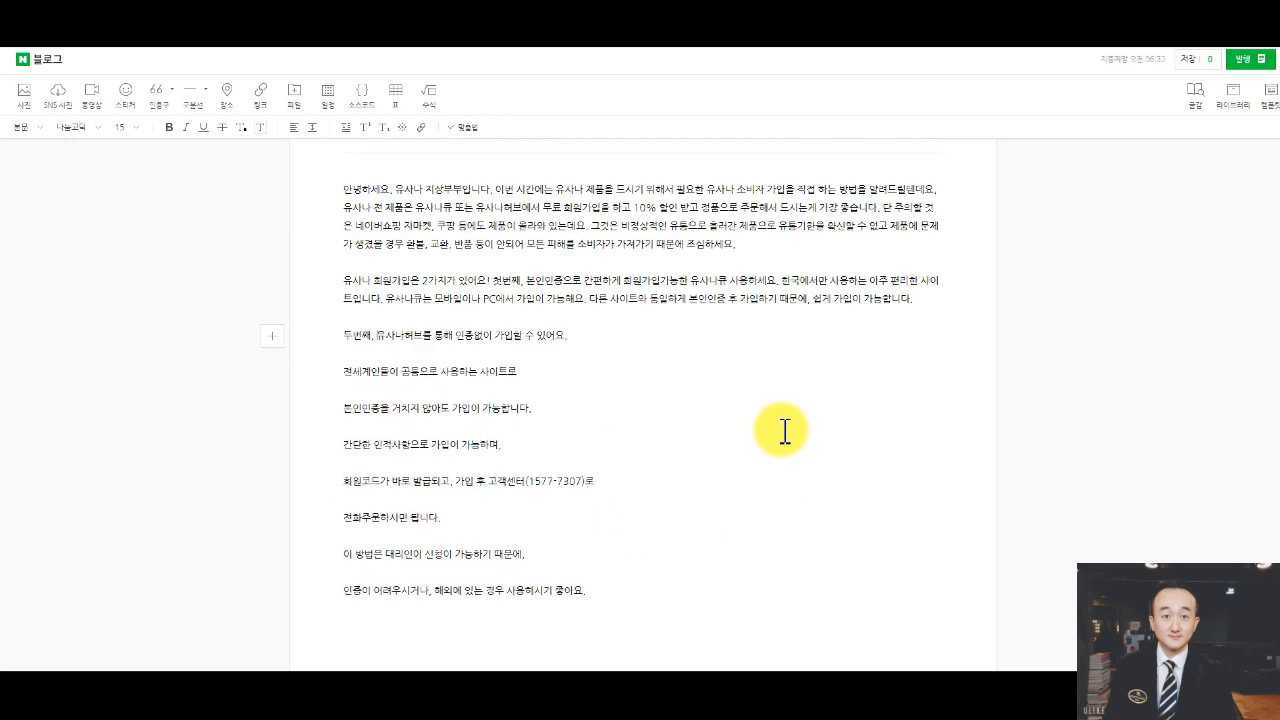
{"action": "key", "text": "Delete"}
{"action": "key", "text": "Delete"}
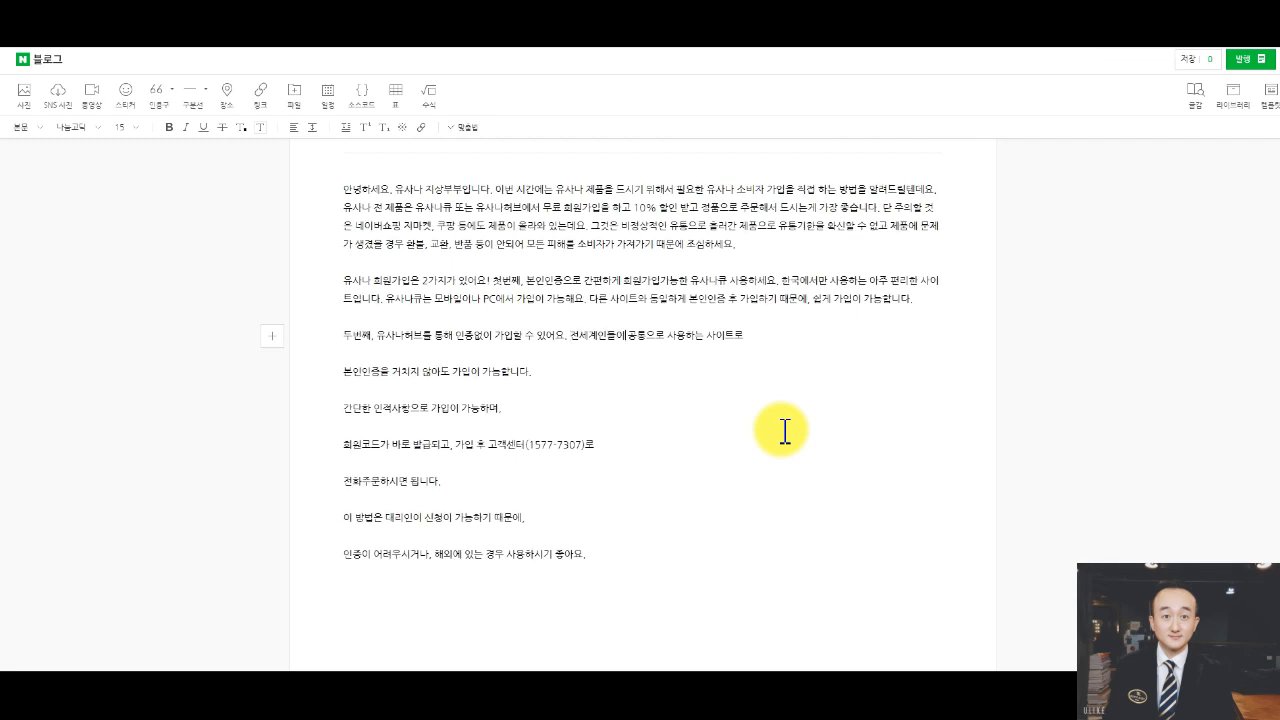
Reword "전세계인들이" in the second-method paragraph as "전세계 24개국에서".
{"action": "key", "text": "BackSpace"}
{"action": "key", "text": "Delete"}
{"action": "key", "text": "Delete"}
{"action": "key", "text": "Delete"}
{"action": "type", "text": "24"}
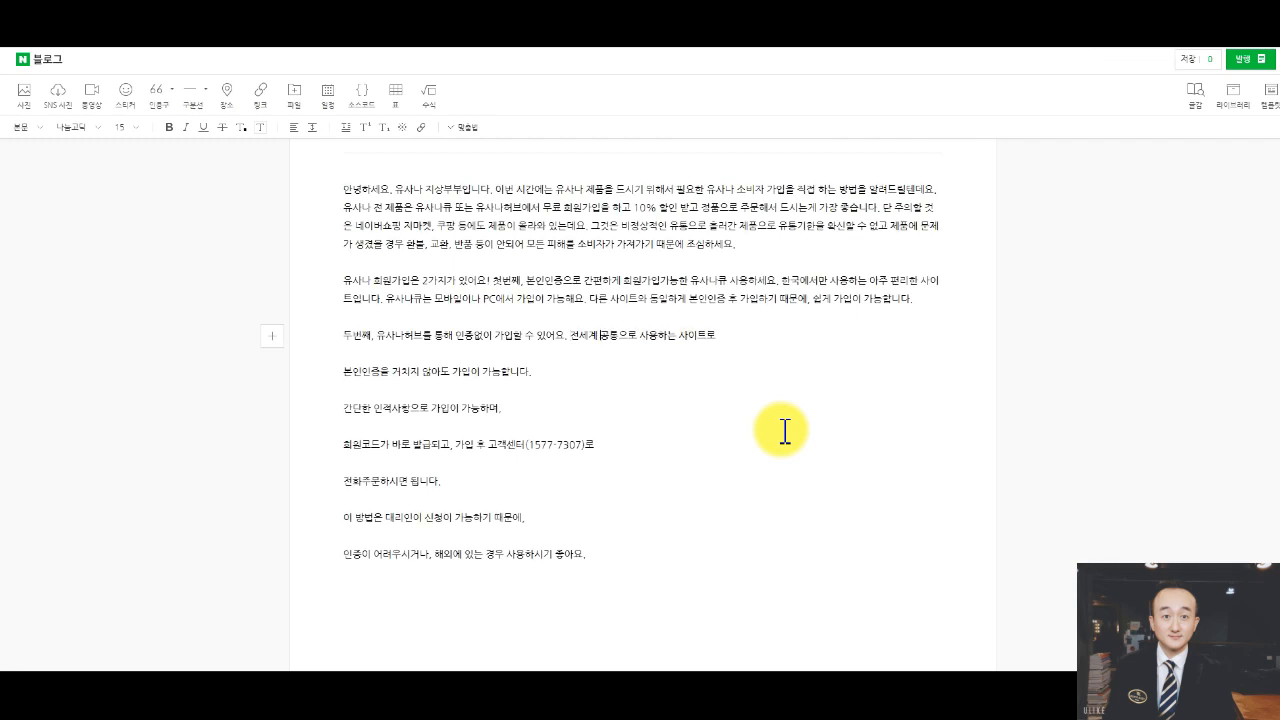
{"action": "type", "text": "개국에서"}
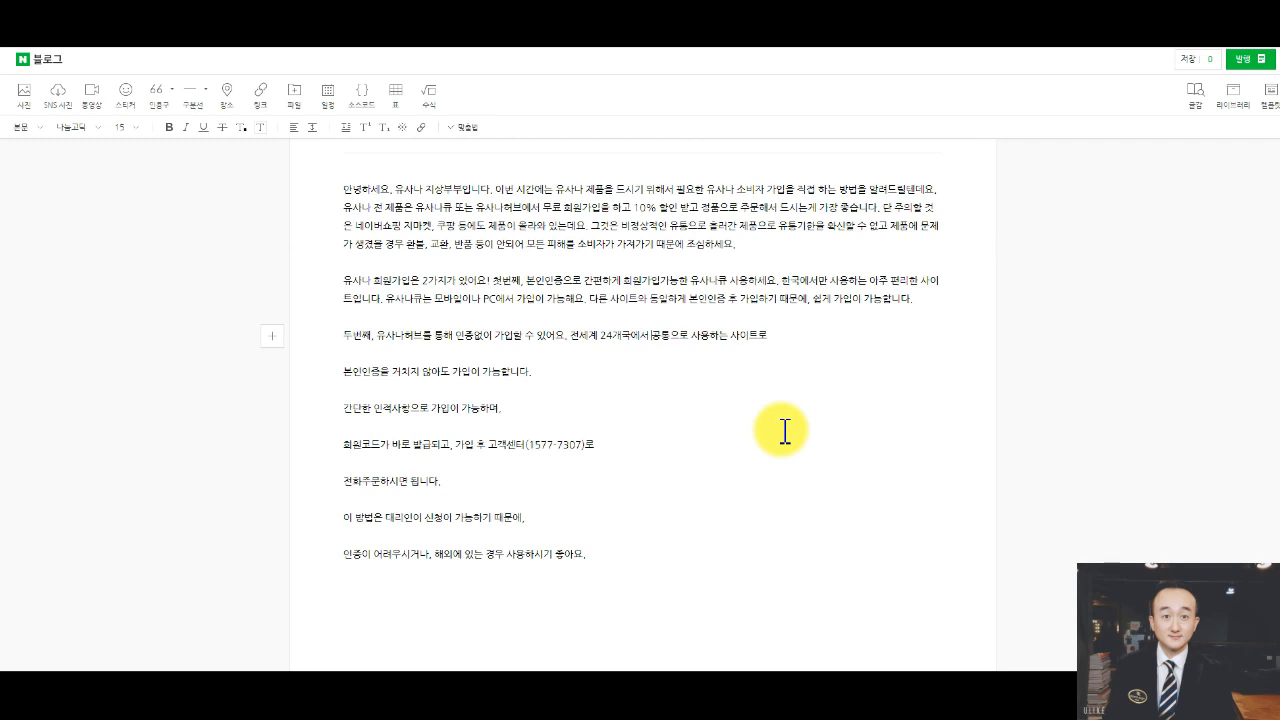
Join the lines "본인인증을 거치지 않아도 가입이 가능합니다." and "간단한 인적사항으로 가입이 가능하며," to the 유사나허브 paragraph.
{"action": "key", "text": "Delete"}
{"action": "key", "text": "Delete"}
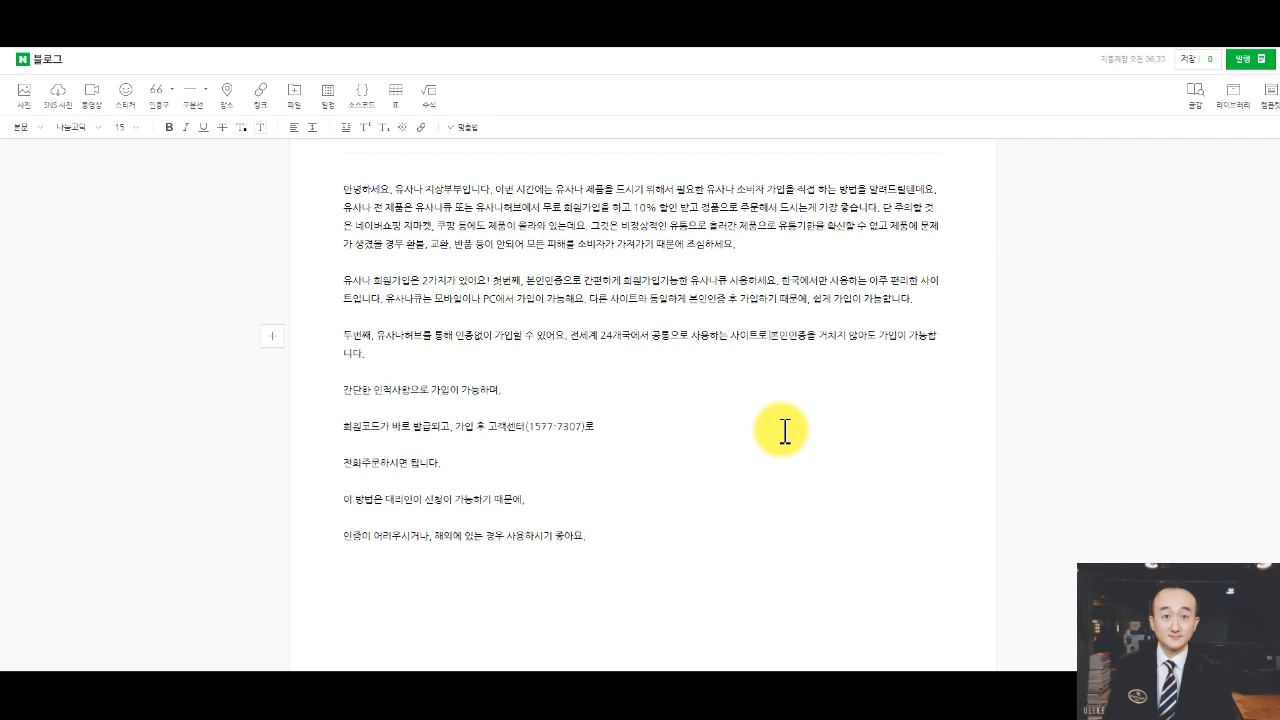
{"action": "key", "text": "Down"}
{"action": "key", "text": "Delete"}
{"action": "key", "text": "Delete"}
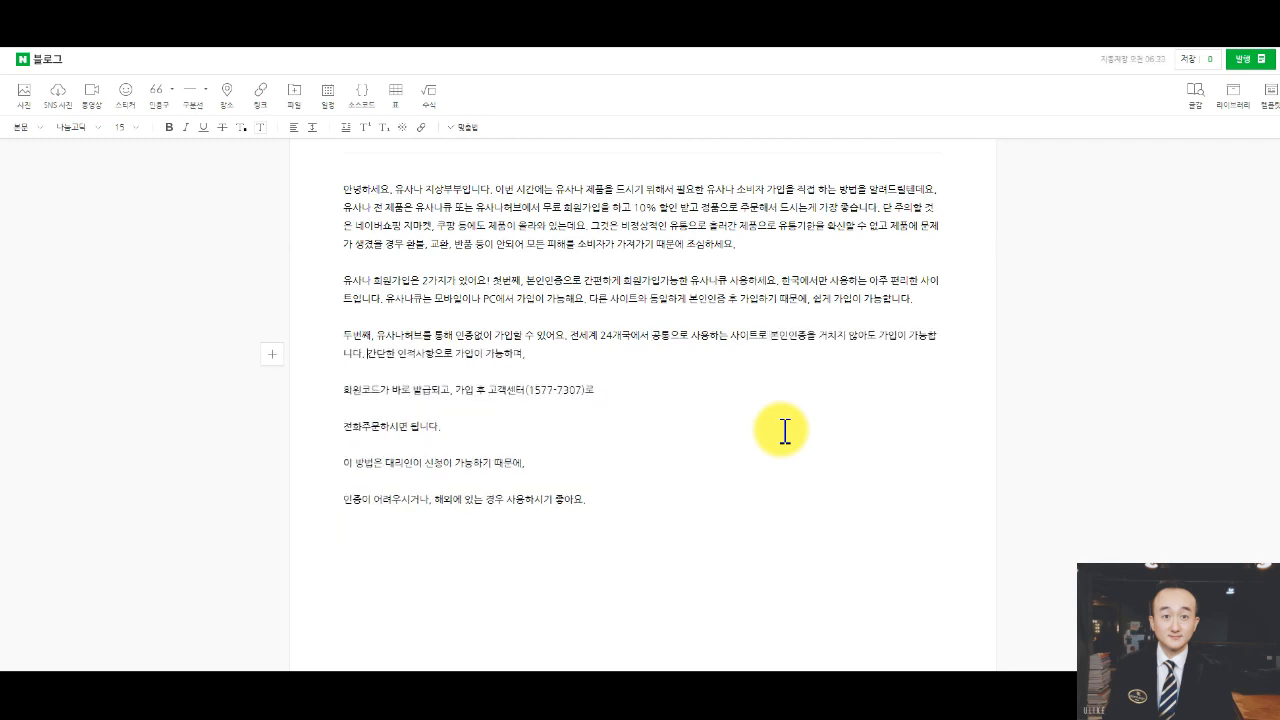
Join the line starting "회원코드가 바로 발급되고," and the line "전화주문하시면 됩니다." to the end of the 유사나허브 paragraph.
{"action": "key", "text": "Delete"}
{"action": "key", "text": "Delete"}
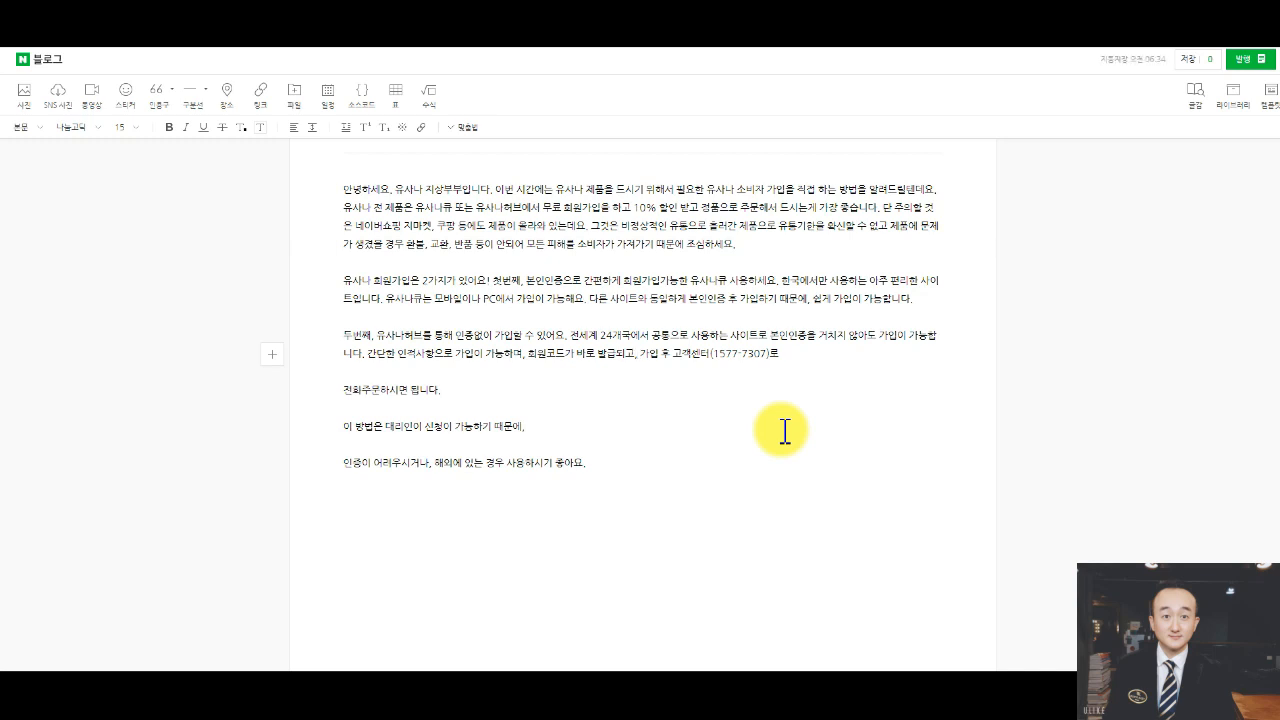
{"action": "key", "text": "Delete"}
{"action": "key", "text": "Delete"}
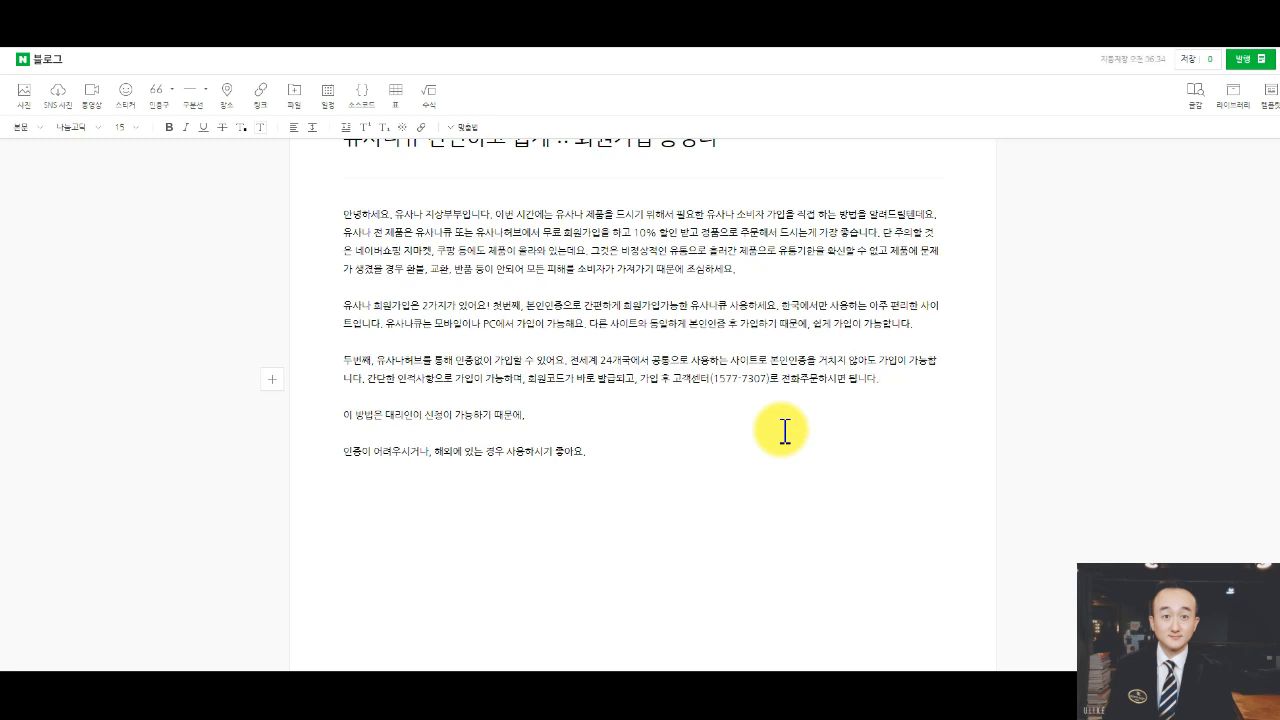
Remove "이 방법은 대리인이 신청이 가능하기 때문에,", join the "인증이 어려우시거나," line to the 유사나허브 paragraph and add empty lines below.
{"action": "key", "text": "Delete"}
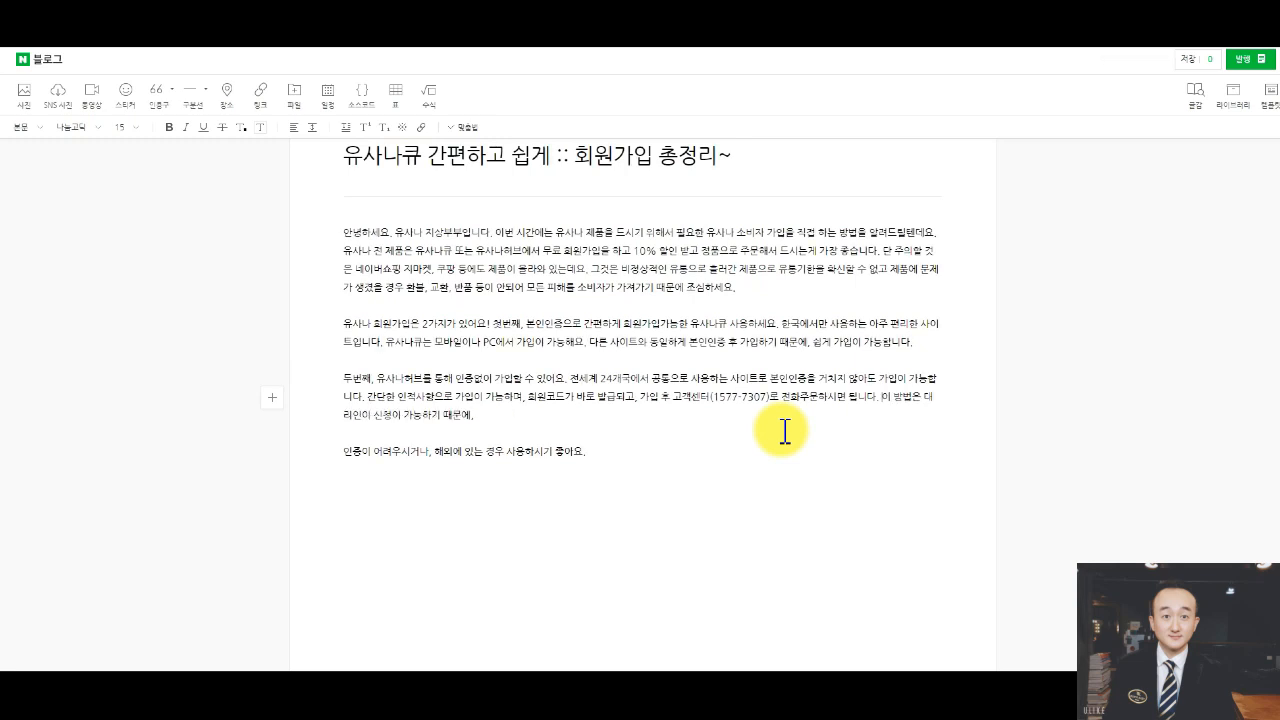
{"action": "key", "text": "shift+Down"}
{"action": "key", "text": "Delete"}
{"action": "key", "text": "Delete"}
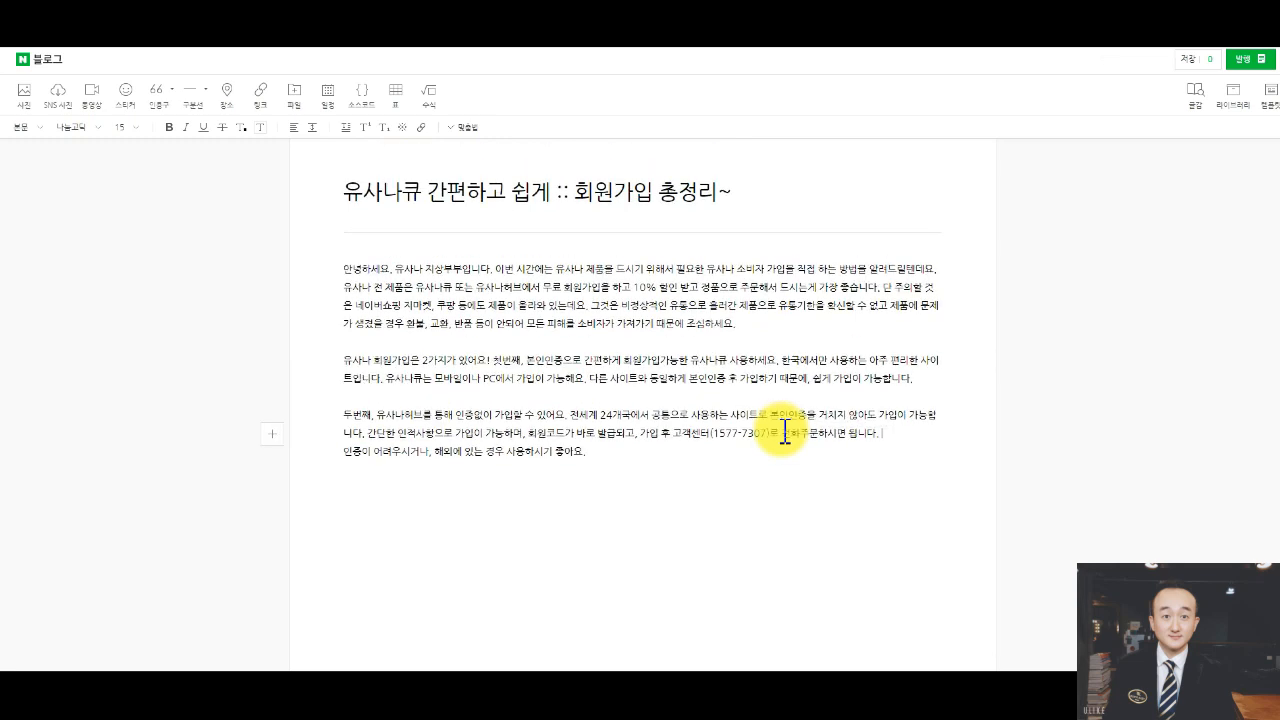
{"action": "key", "text": "Delete"}
{"action": "key", "text": "Down"}
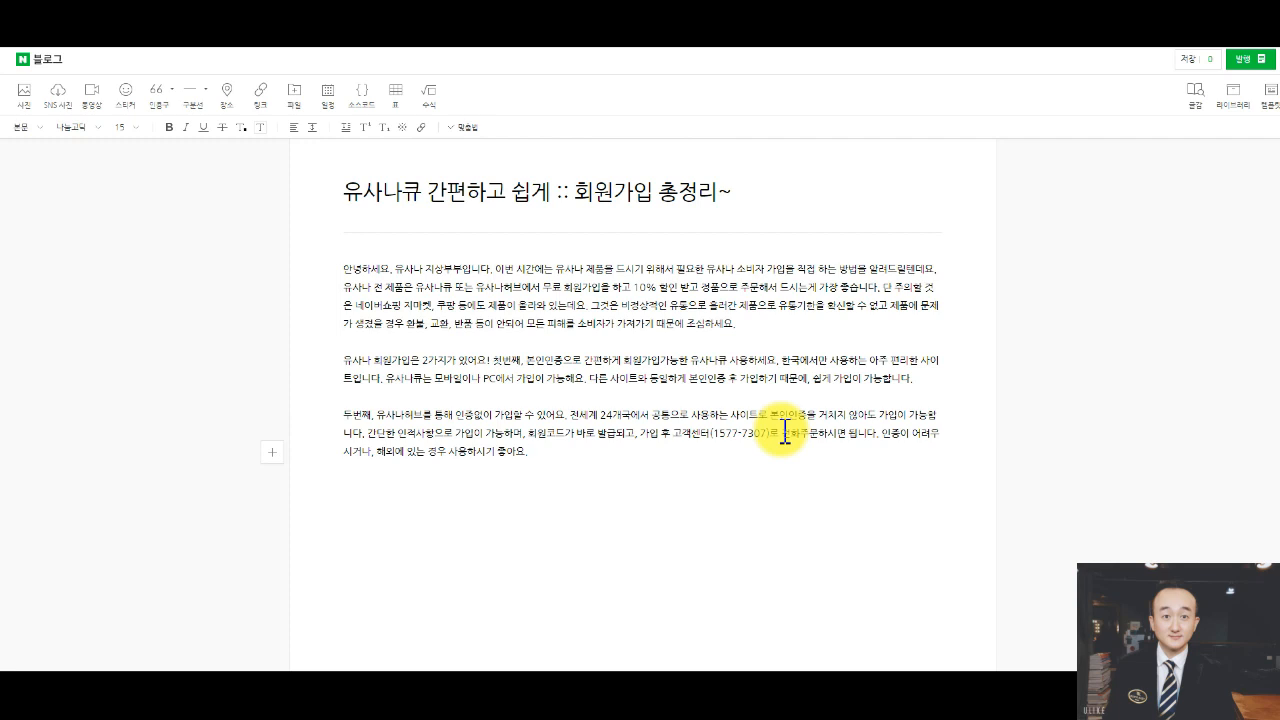
{"action": "key", "text": "Return"}
{"action": "key", "text": "Return"}
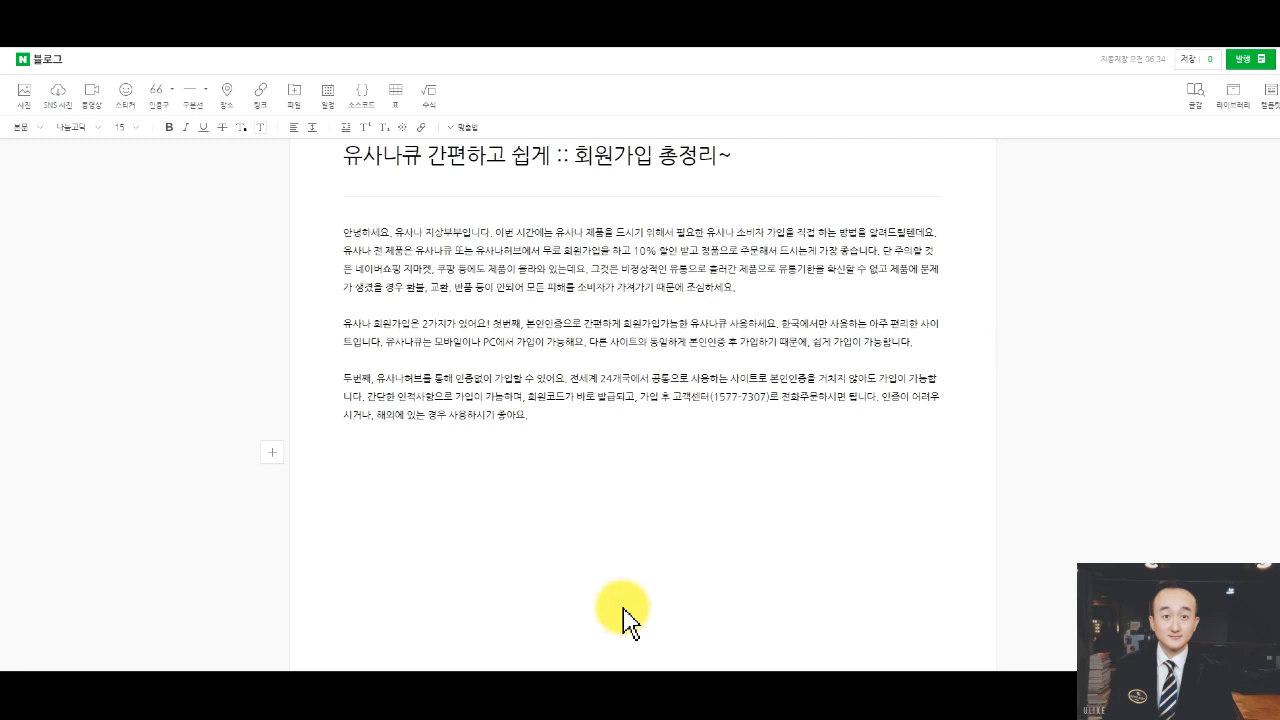
Switch to the PhotoScape batch editor and load all seven sign-up screenshots.
{"action": "left_click", "coordinate": [425, 667]}
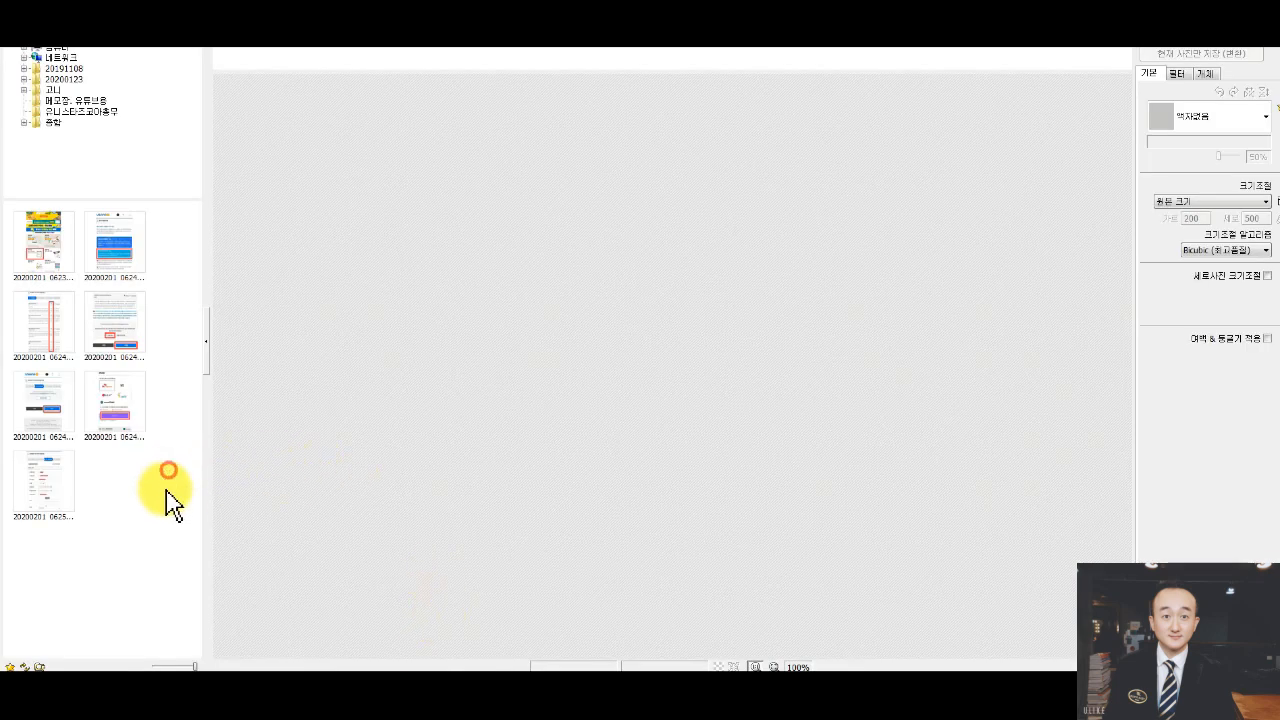
{"action": "left_click_drag", "start_coordinate": [171, 500], "coordinate": [29, 266]}
{"action": "left_click_drag", "start_coordinate": [120, 251], "coordinate": [860, 120]}
Apply batch filters to the screenshots: auto contrast 약, sharpening +2 and 색빼기 -3.
{"action": "left_click", "coordinate": [1177, 74]}
{"action": "left_click", "coordinate": [1236, 125]}
{"action": "left_click", "coordinate": [1240, 147]}
{"action": "left_click", "coordinate": [1246, 142]}
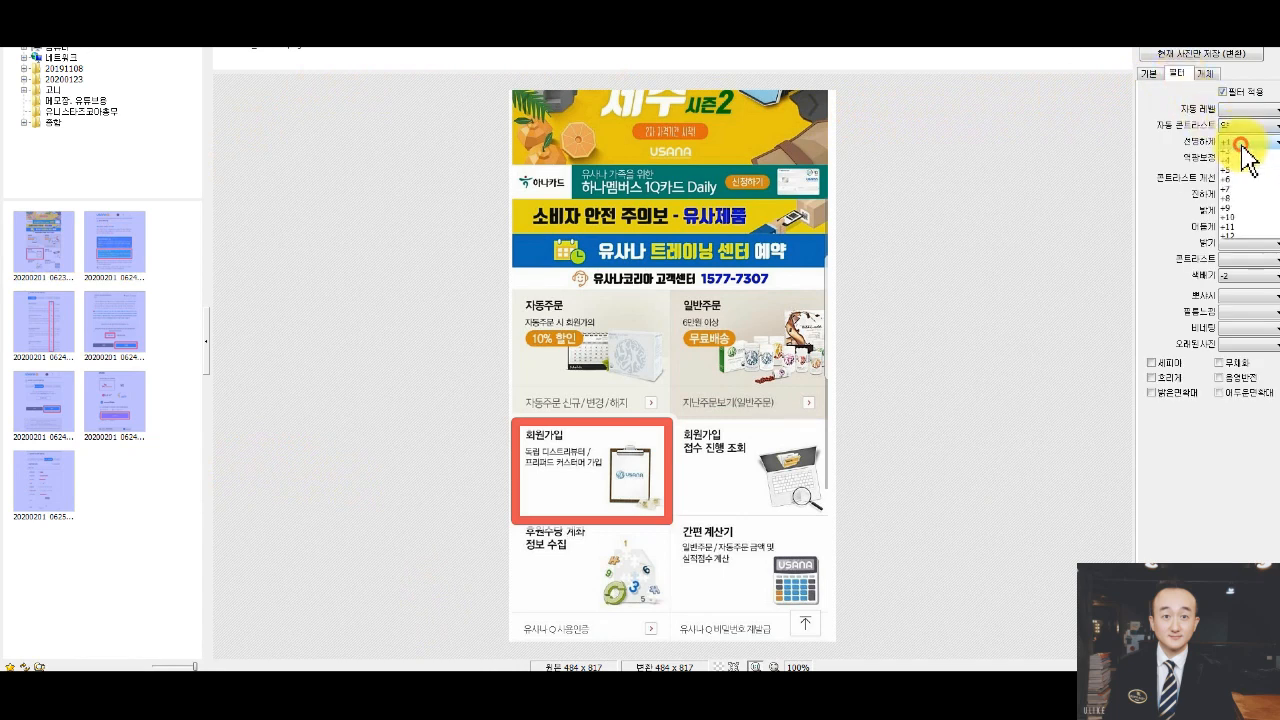
{"action": "left_click", "coordinate": [1233, 174]}
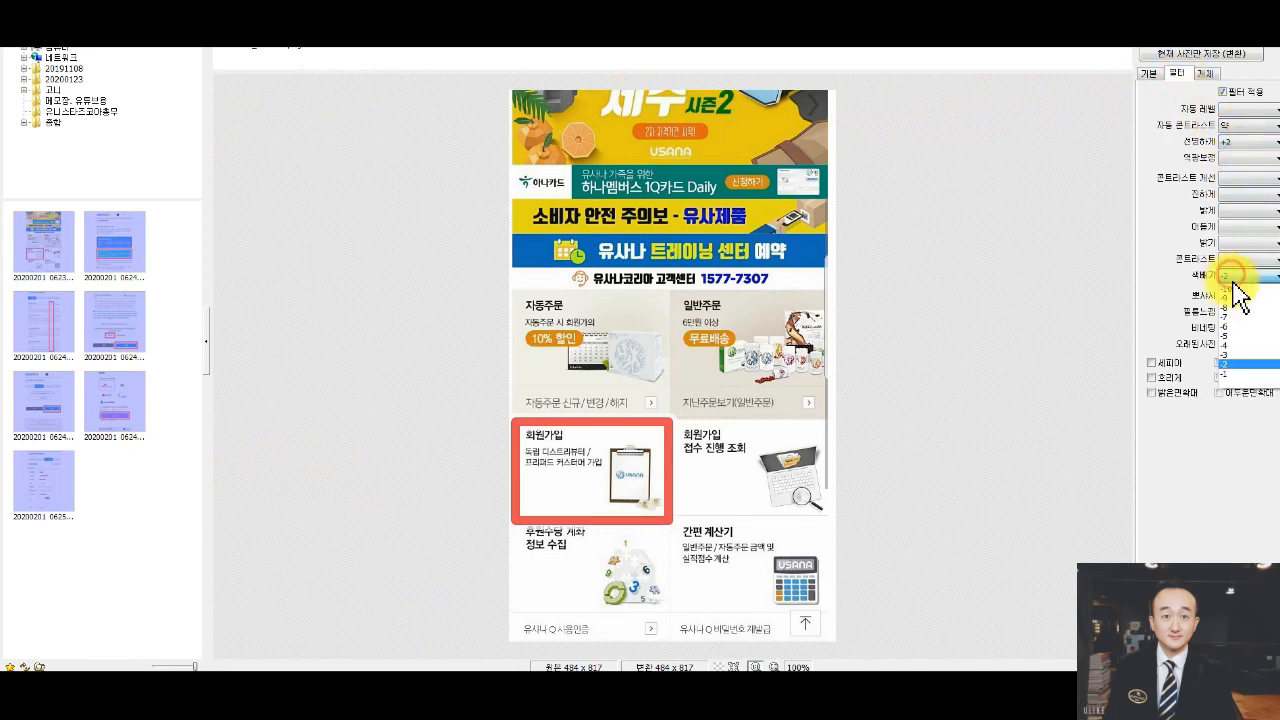
{"action": "left_click", "coordinate": [1237, 362]}
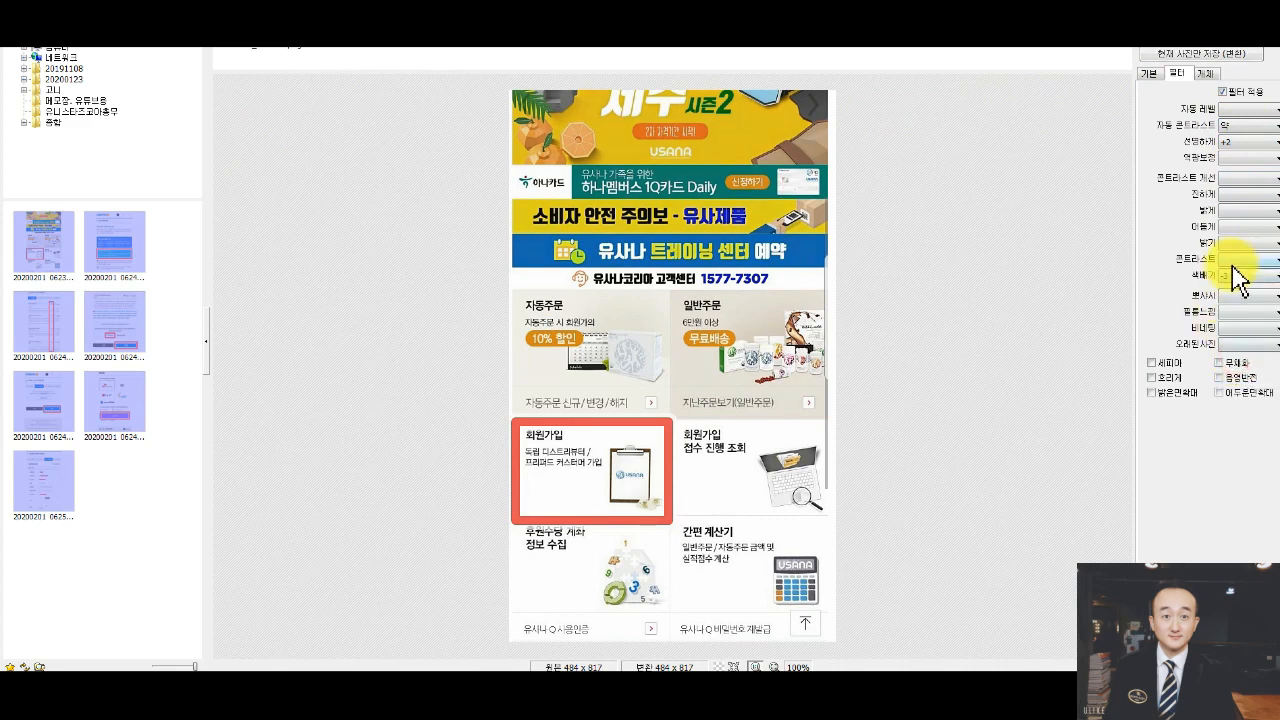
Save the converted screenshots in an output folder below the first photo, with the file name prefix "zzdd".
{"action": "left_click", "coordinate": [1212, 52]}
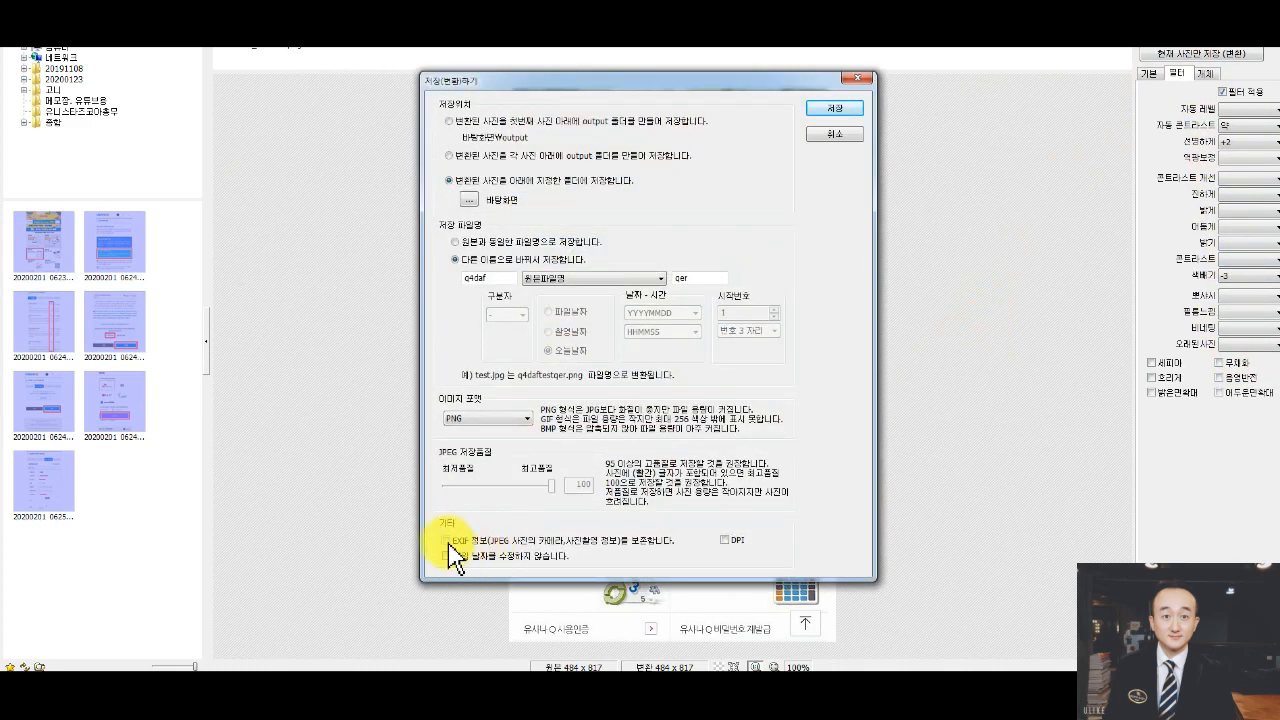
{"action": "left_click_drag", "start_coordinate": [499, 278], "coordinate": [452, 276]}
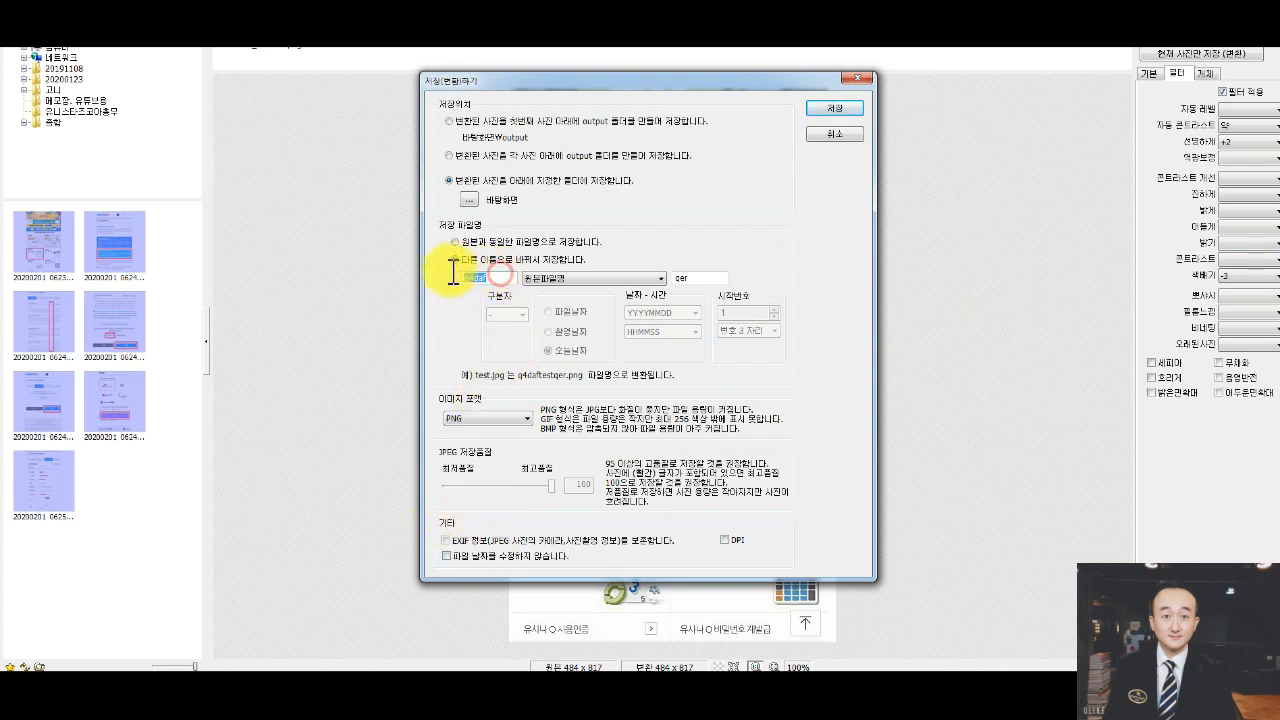
{"action": "type", "text": "zzdd"}
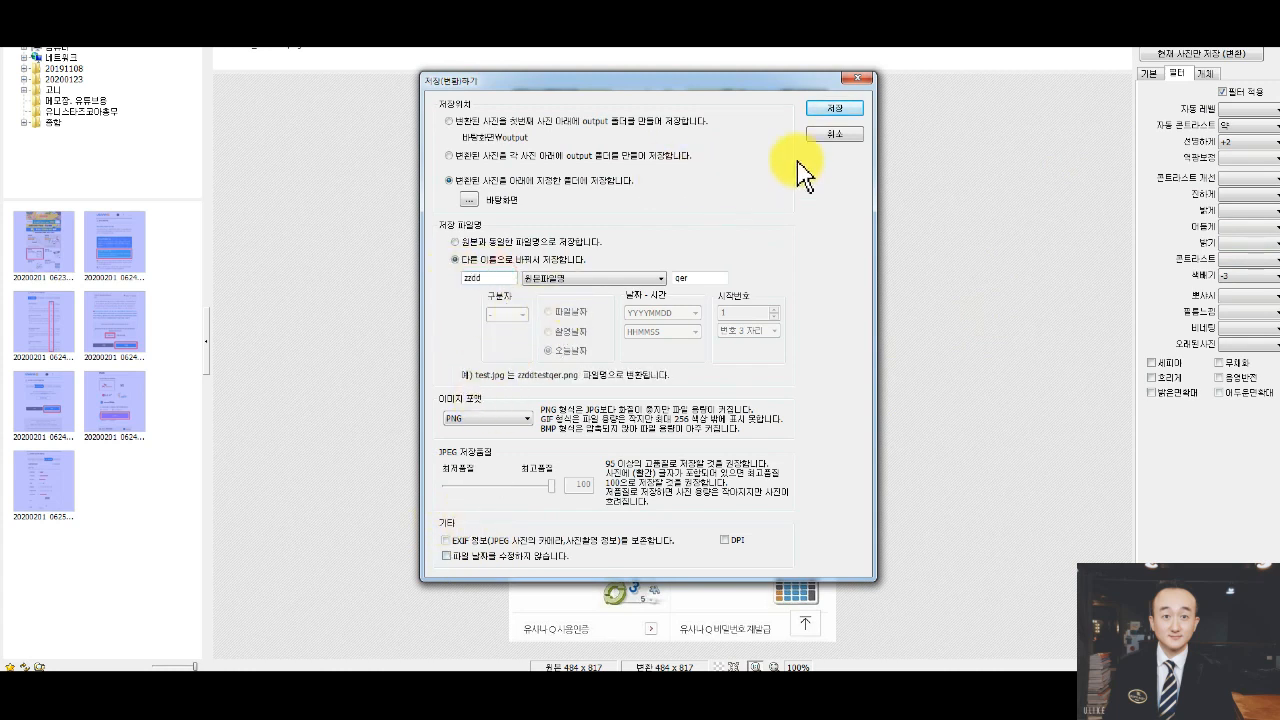
{"action": "left_click", "coordinate": [556, 122]}
{"action": "left_click", "coordinate": [832, 108]}
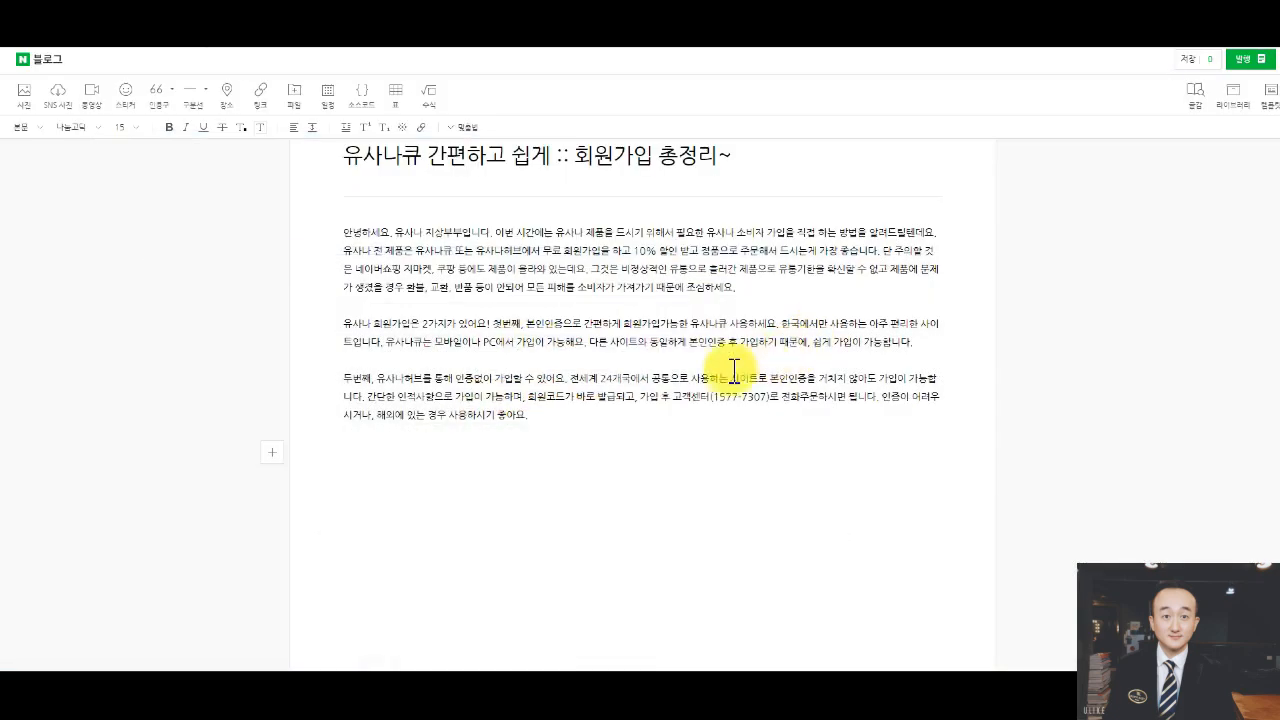
Insert all seven converted screenshots from the output folder into the blog post as individual photos (개별사진).
{"action": "left_click", "coordinate": [243, 371]}
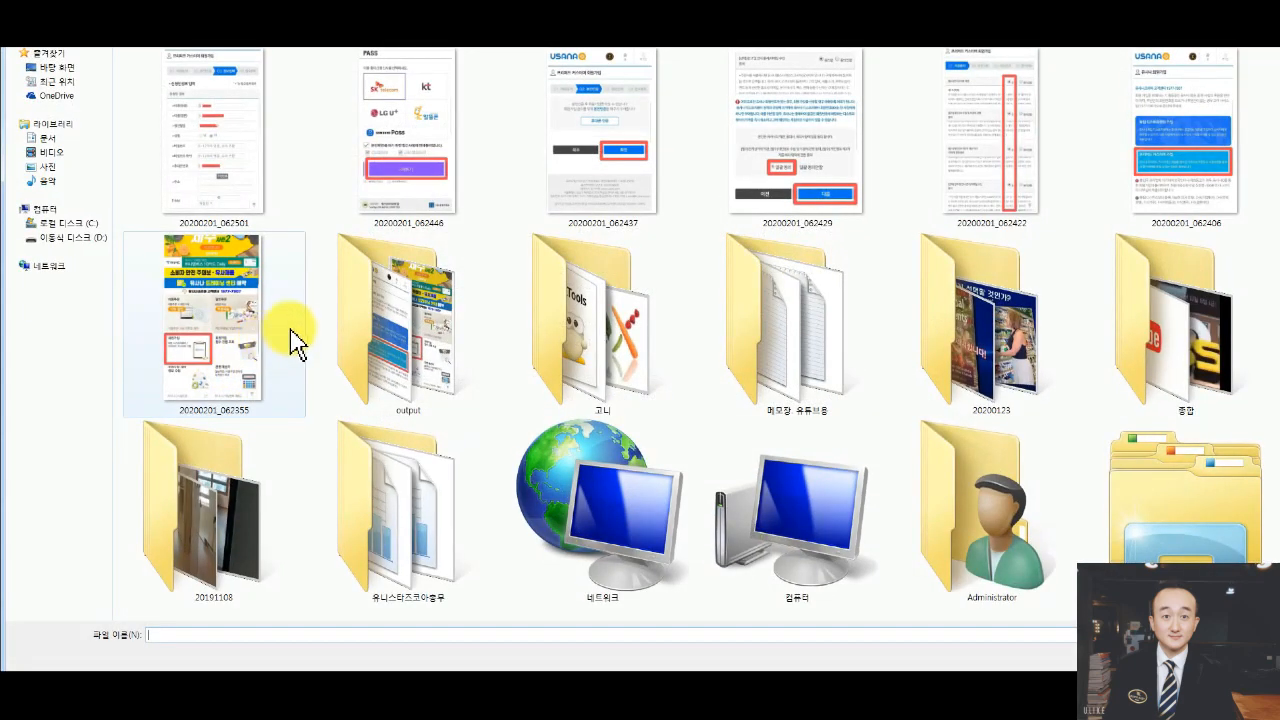
{"action": "left_click", "coordinate": [405, 325]}
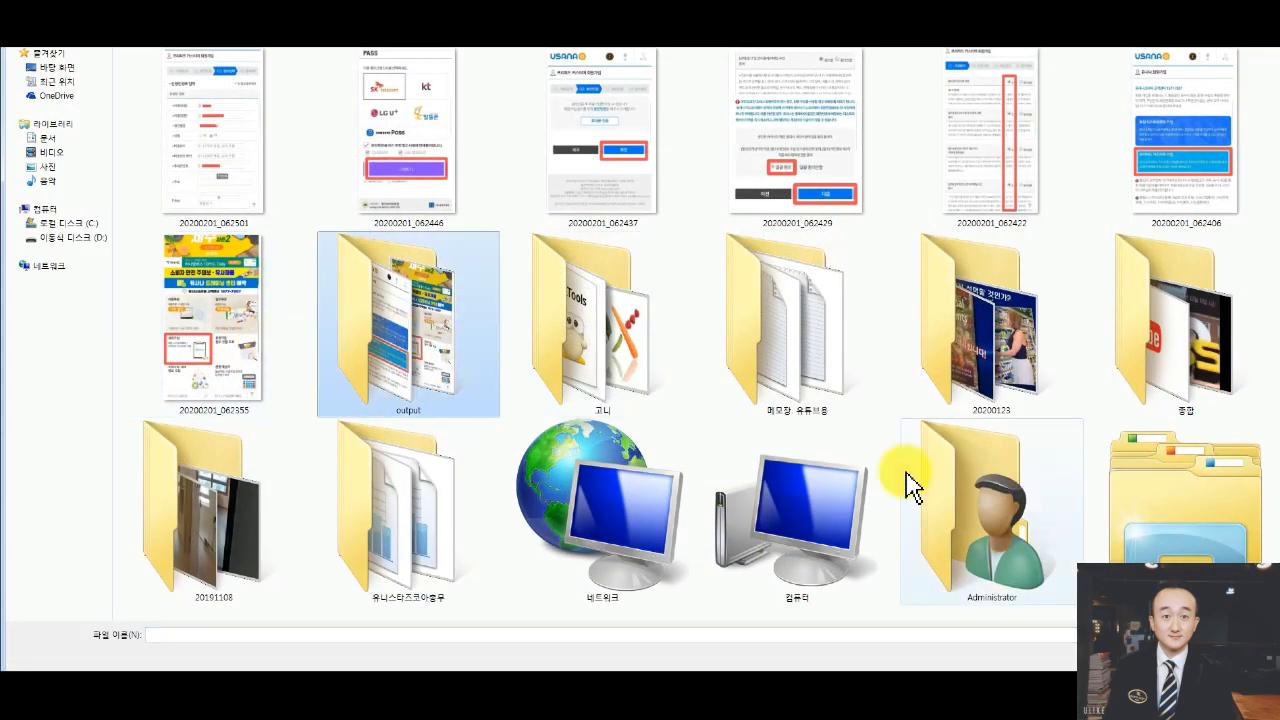
{"action": "double_click", "coordinate": [449, 371]}
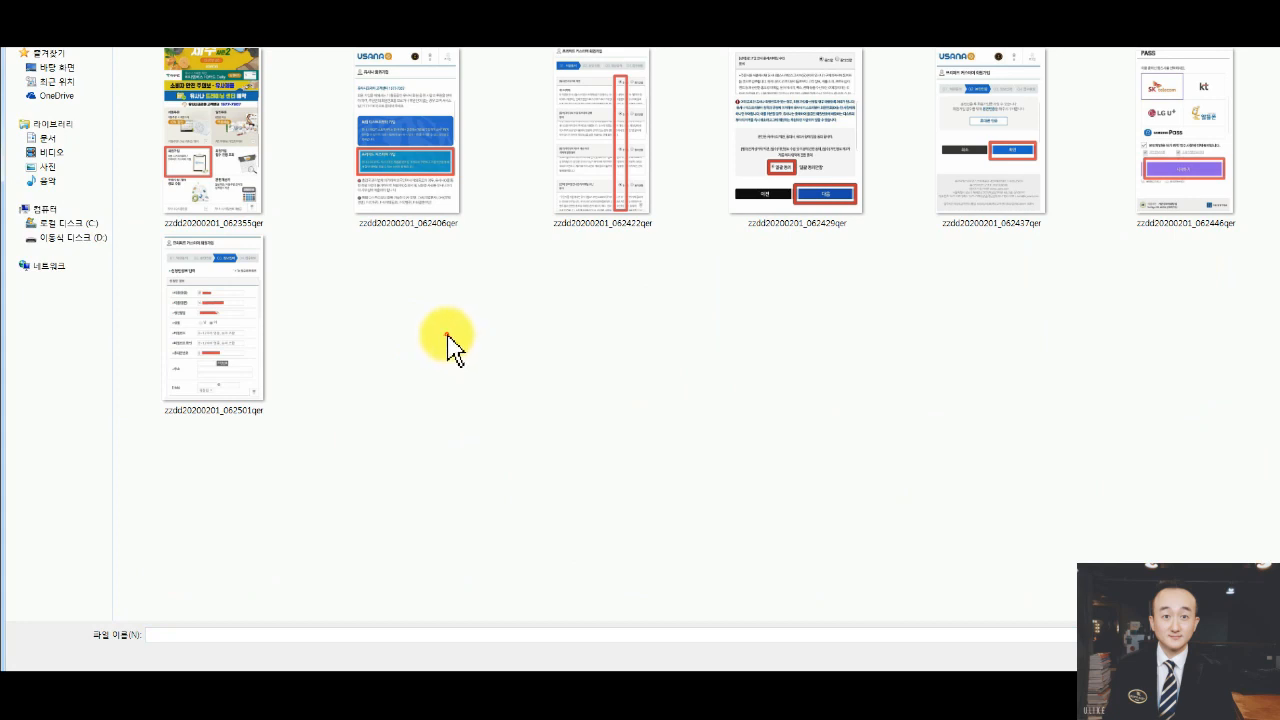
{"action": "left_click", "coordinate": [214, 180]}
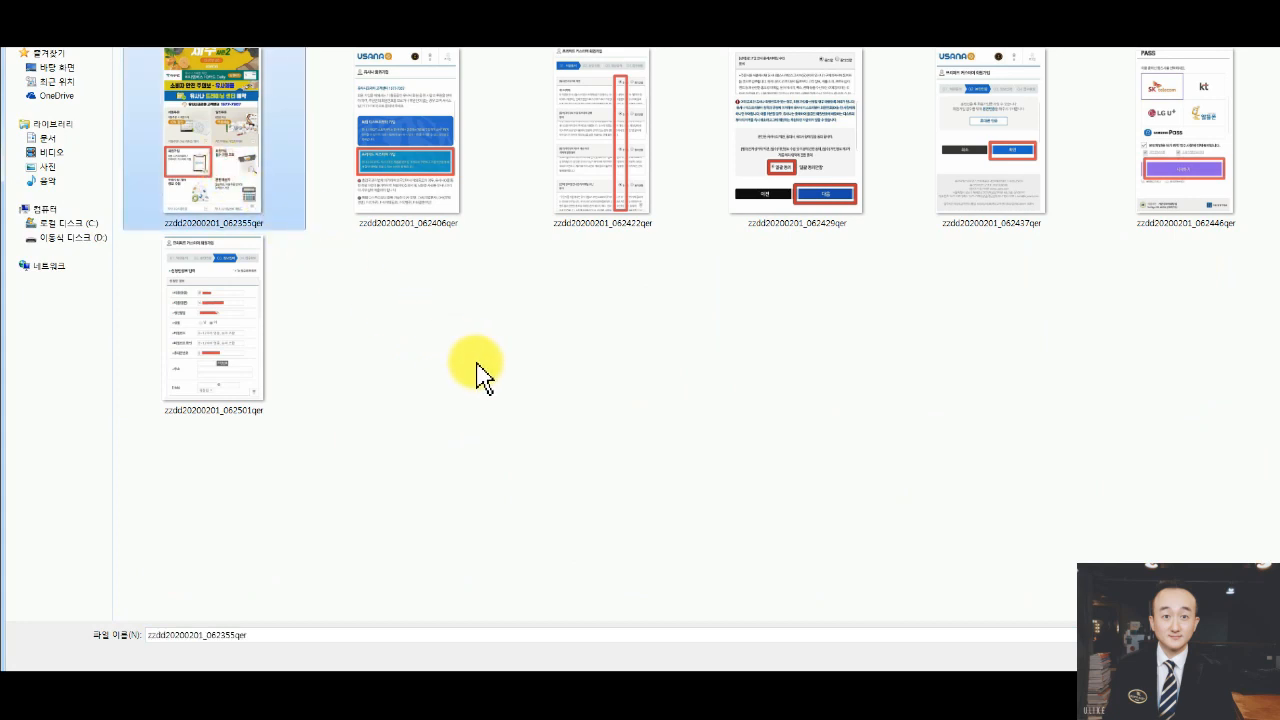
{"action": "key", "text": "shift+Right"}
{"action": "key", "text": "shift+Right"}
{"action": "key", "text": "shift+Right"}
{"action": "key", "text": "shift+Right"}
{"action": "key", "text": "shift+Right"}
{"action": "key", "text": "shift+Right"}
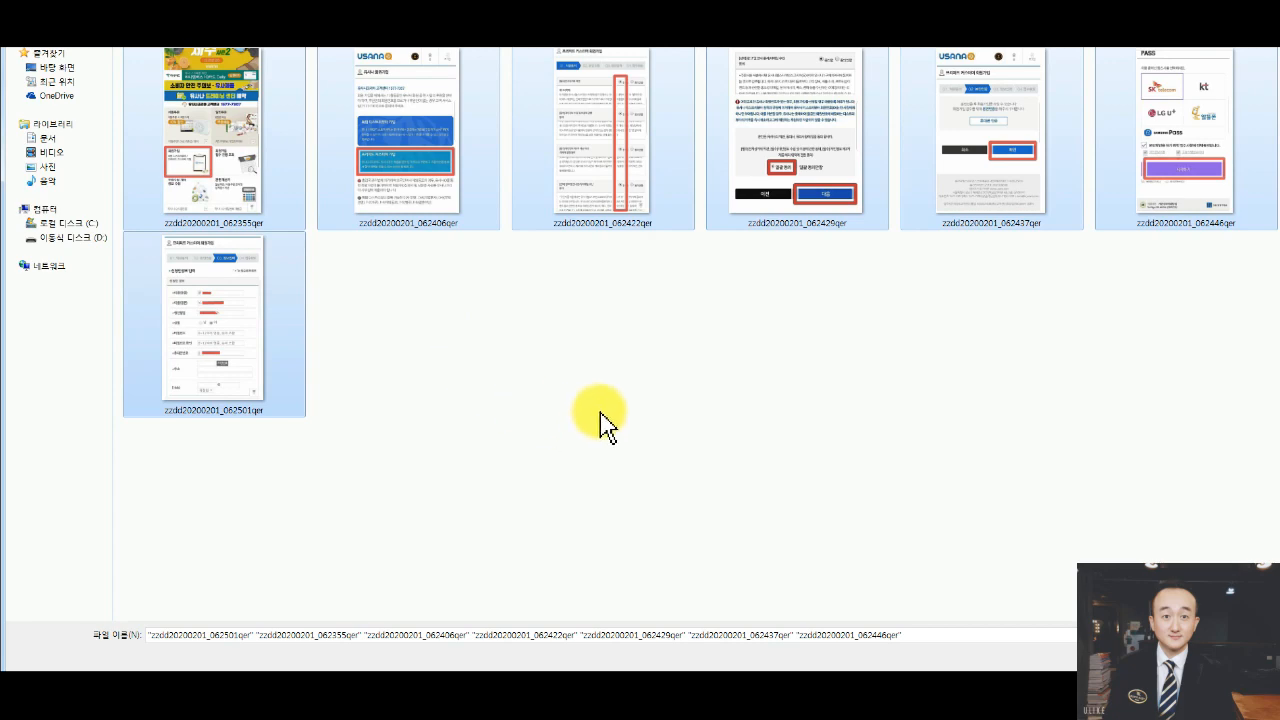
{"action": "key", "text": "Return"}
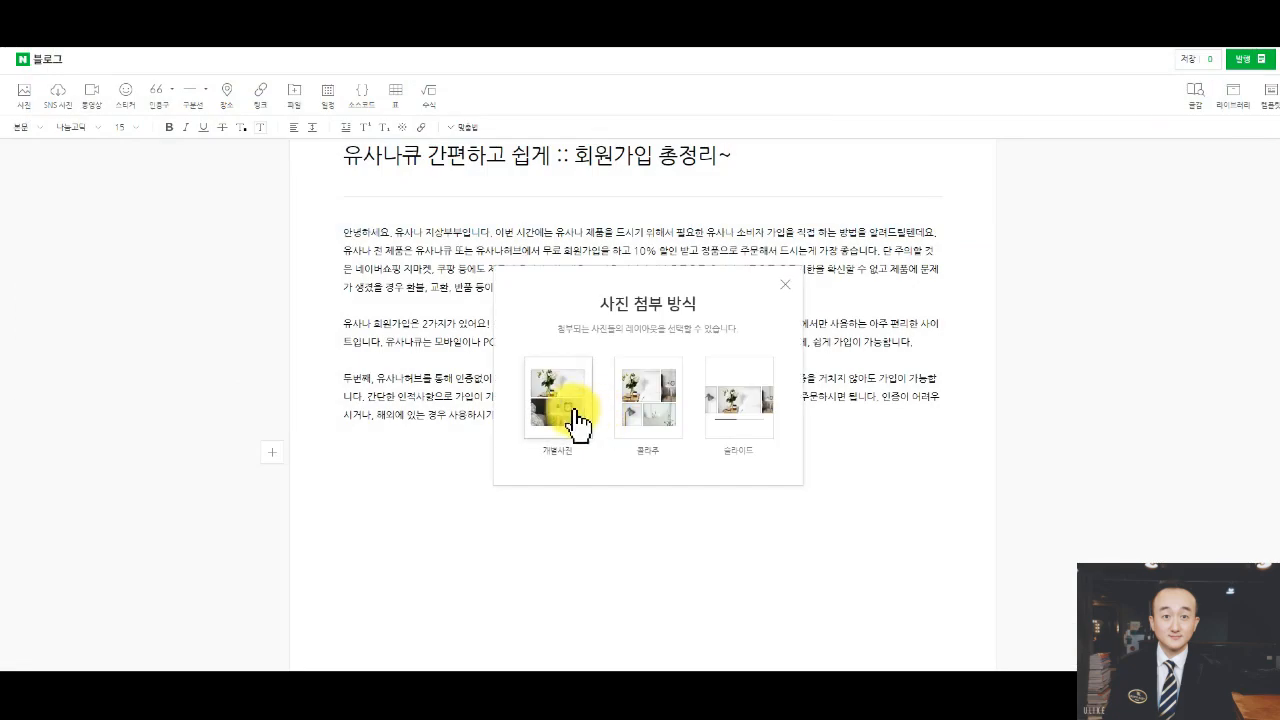
{"action": "left_click", "coordinate": [578, 415]}
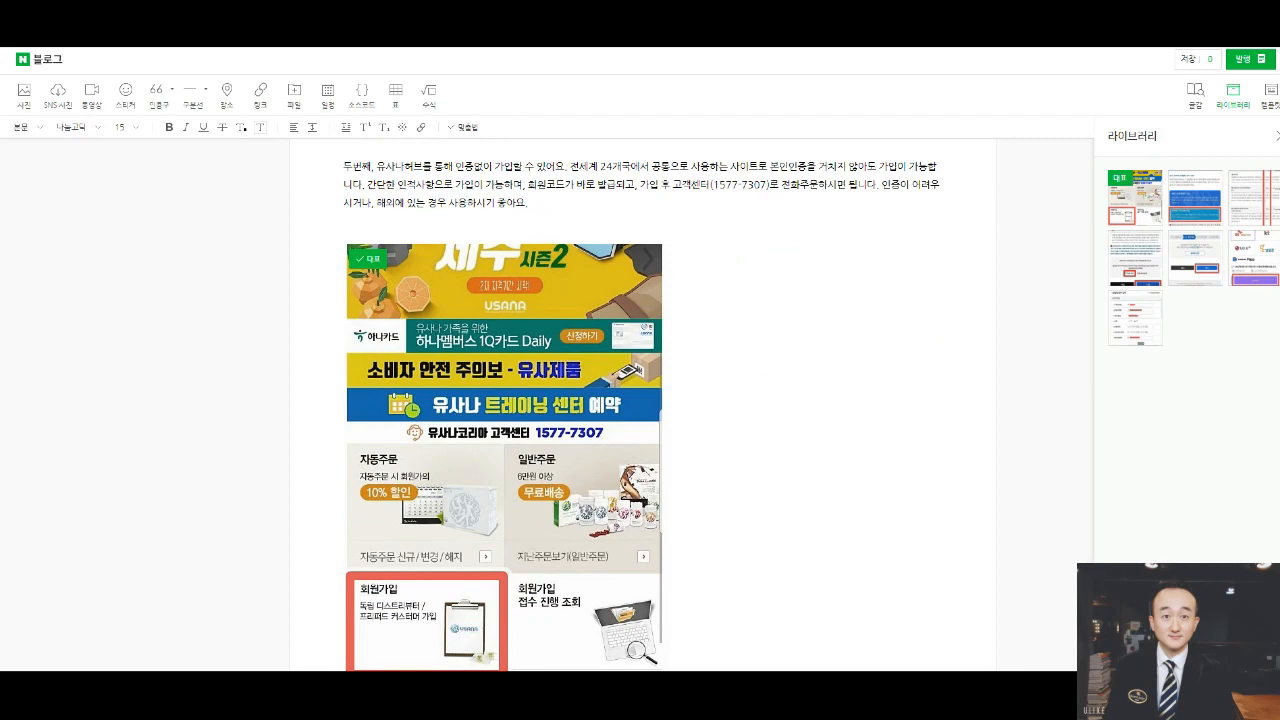
Add the paragraph "이번 시간에는 유사나큐 무료 회원가입 방법을 정리해 드릴께요. 그대로 순서대로 따라오시면 됩니다." above the first image.
{"action": "left_click", "coordinate": [857, 202]}
{"action": "scroll", "coordinate": [855, 204], "scroll_direction": "up", "scroll_amount": 4}
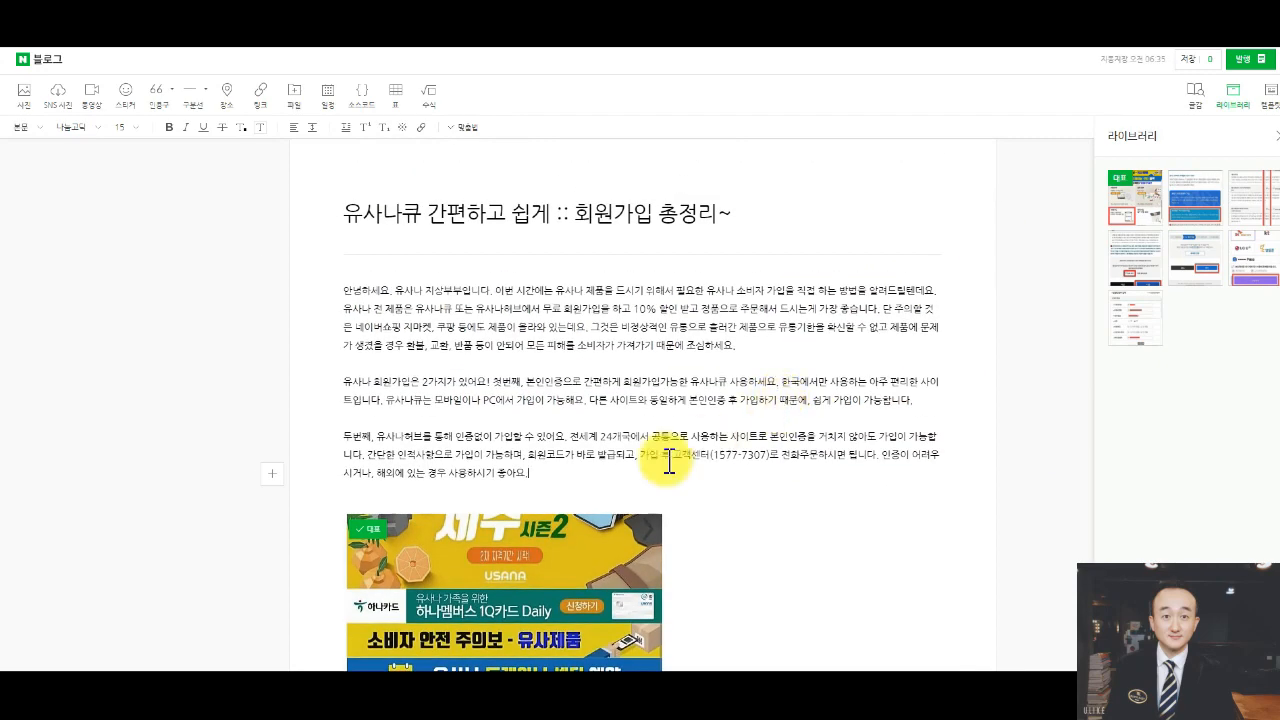
{"action": "scroll", "coordinate": [777, 506], "scroll_direction": "down", "scroll_amount": 2}
{"action": "key", "text": "Return"}
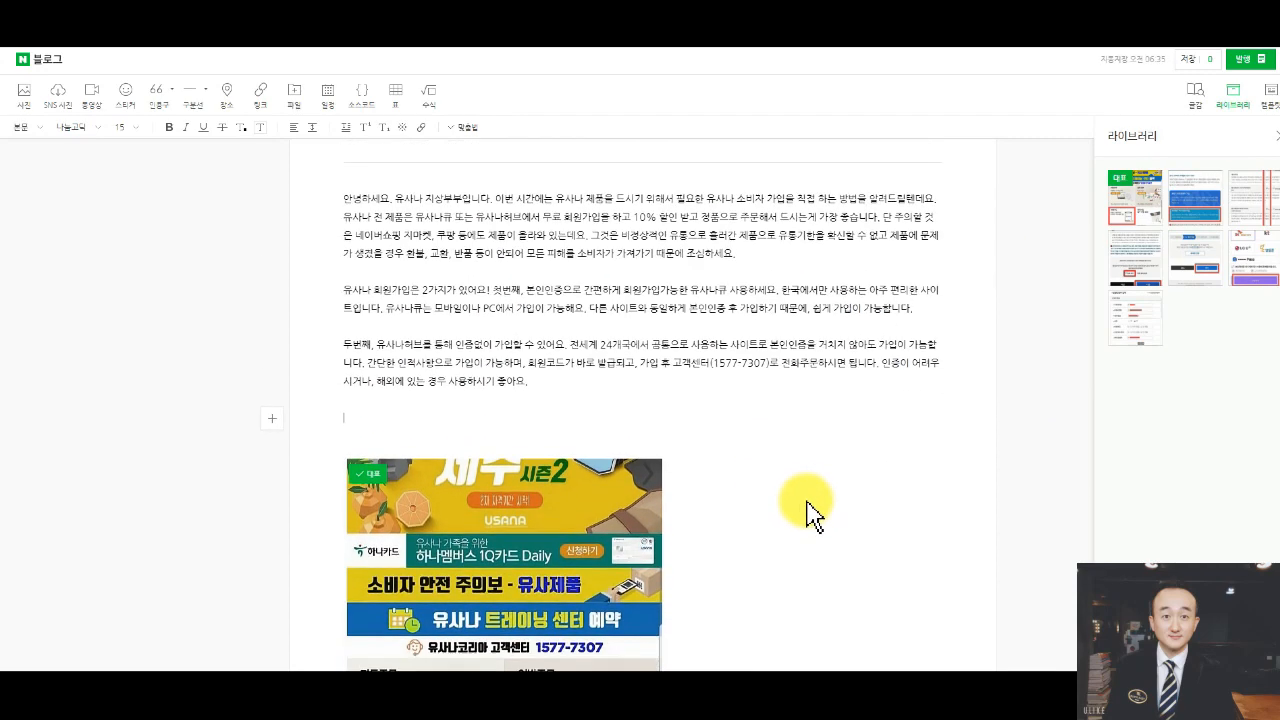
{"action": "type", "text": "이베"}
{"action": "type", "text": " 시간에는 유사나큐"}
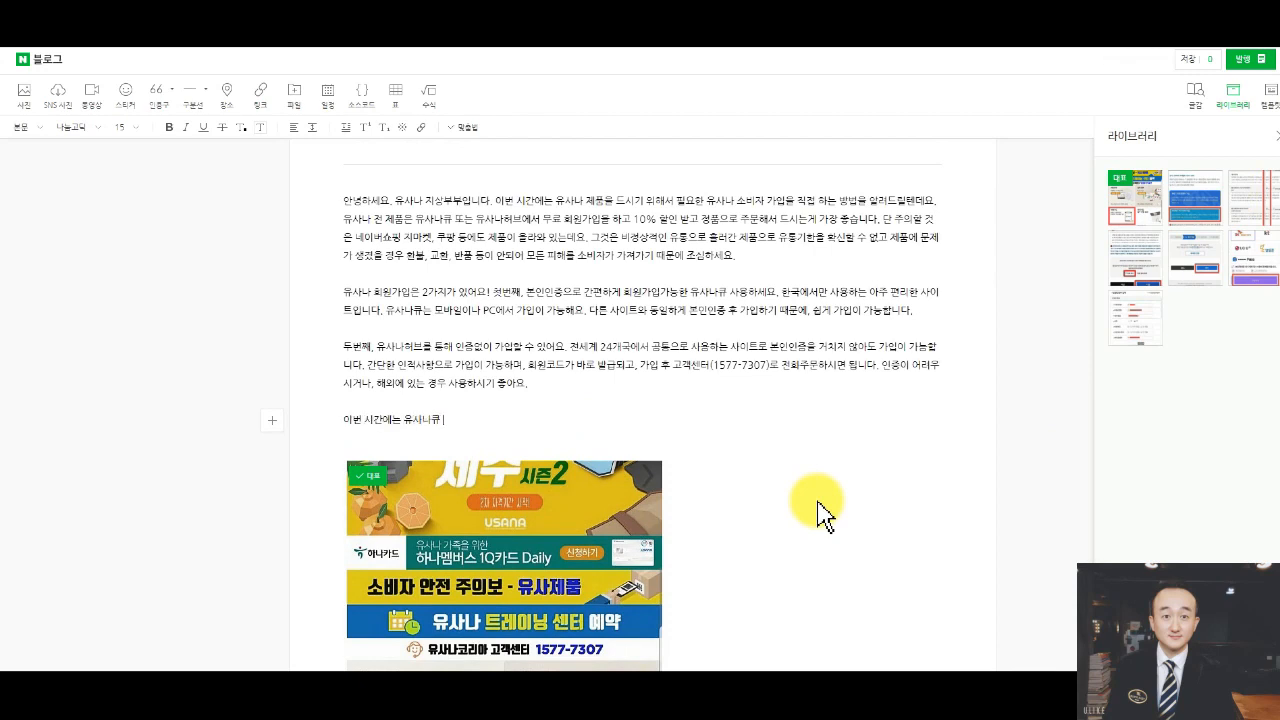
{"action": "type", "text": " 무료 회원가애"}
{"action": "type", "text": "ㅂ 법"}
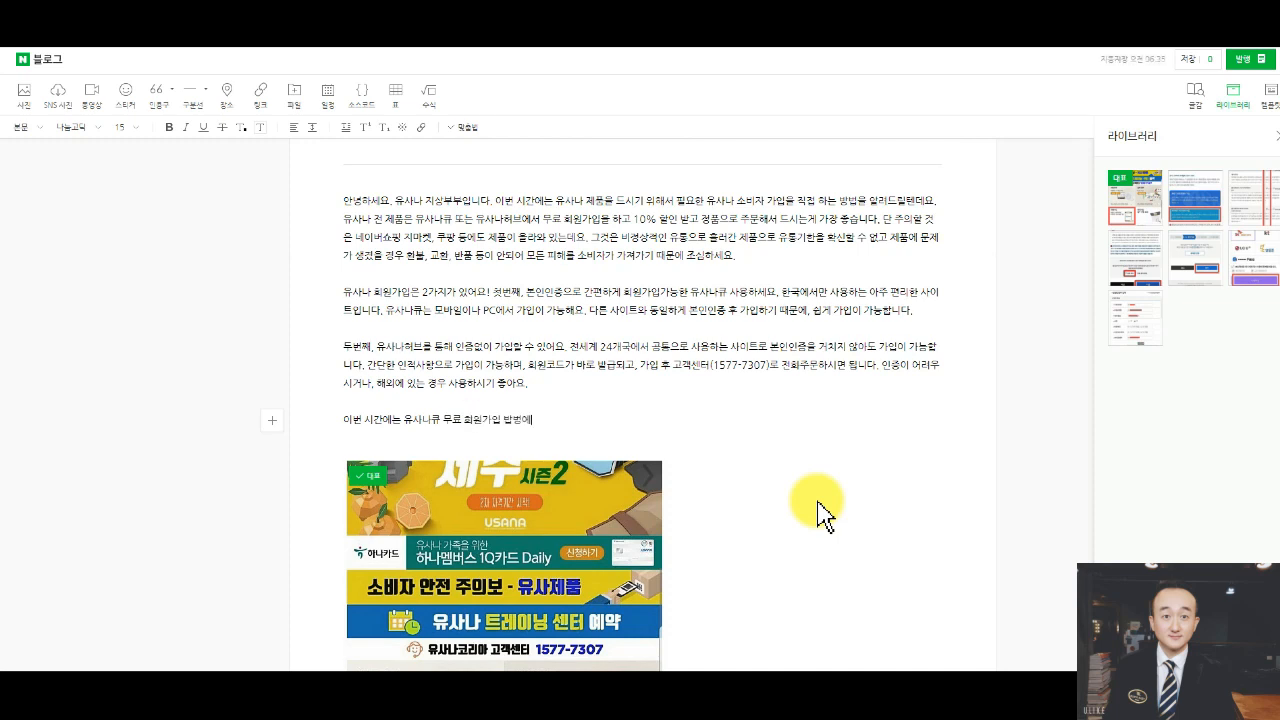
{"action": "type", "text": "ㅂ을 지"}
{"action": "type", "text": "ㅓㅇ리해 드릴게요. "}
{"action": "type", "text": "그대로 순서대"}
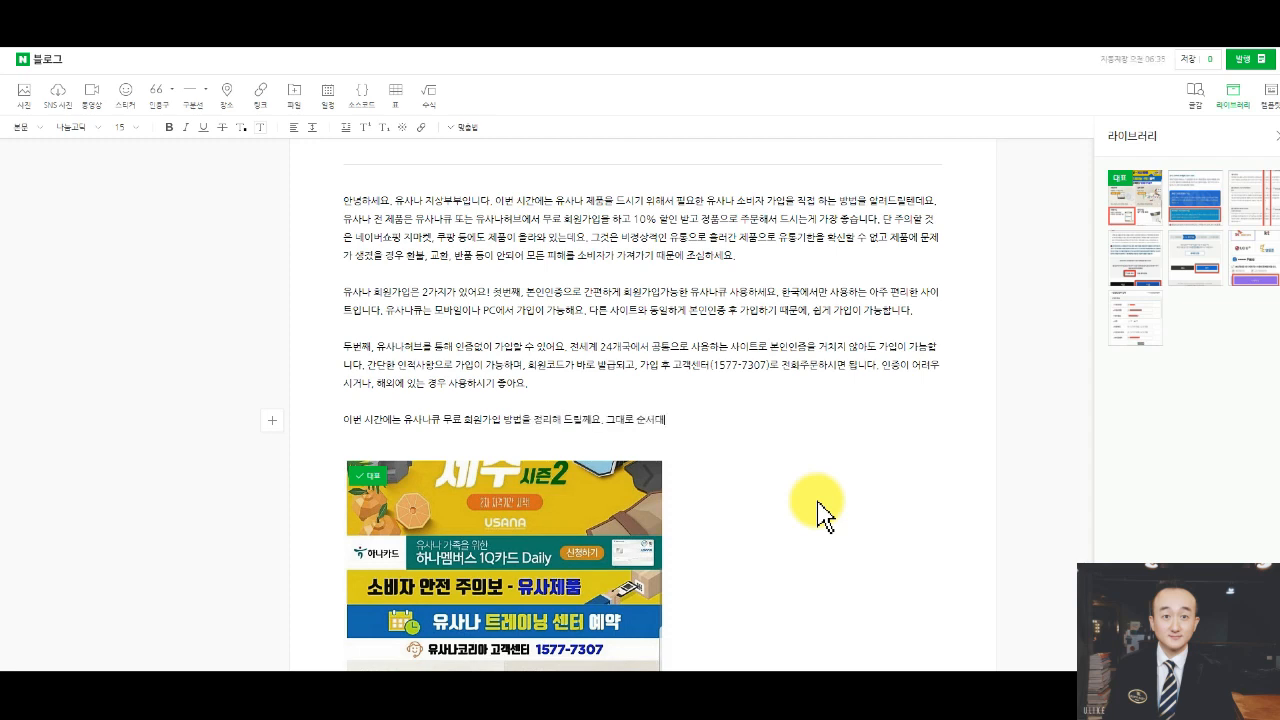
{"action": "type", "text": "로 따"}
{"action": "type", "text": "라"}
{"action": "type", "text": "오시면 되ㅂ니다."}
Add the line "네이버 검색창에서 유사나큐 검색하고 사이트로 들어오세요." as a new paragraph above the first image.
{"action": "scroll", "coordinate": [818, 515], "scroll_direction": "down", "scroll_amount": 5}
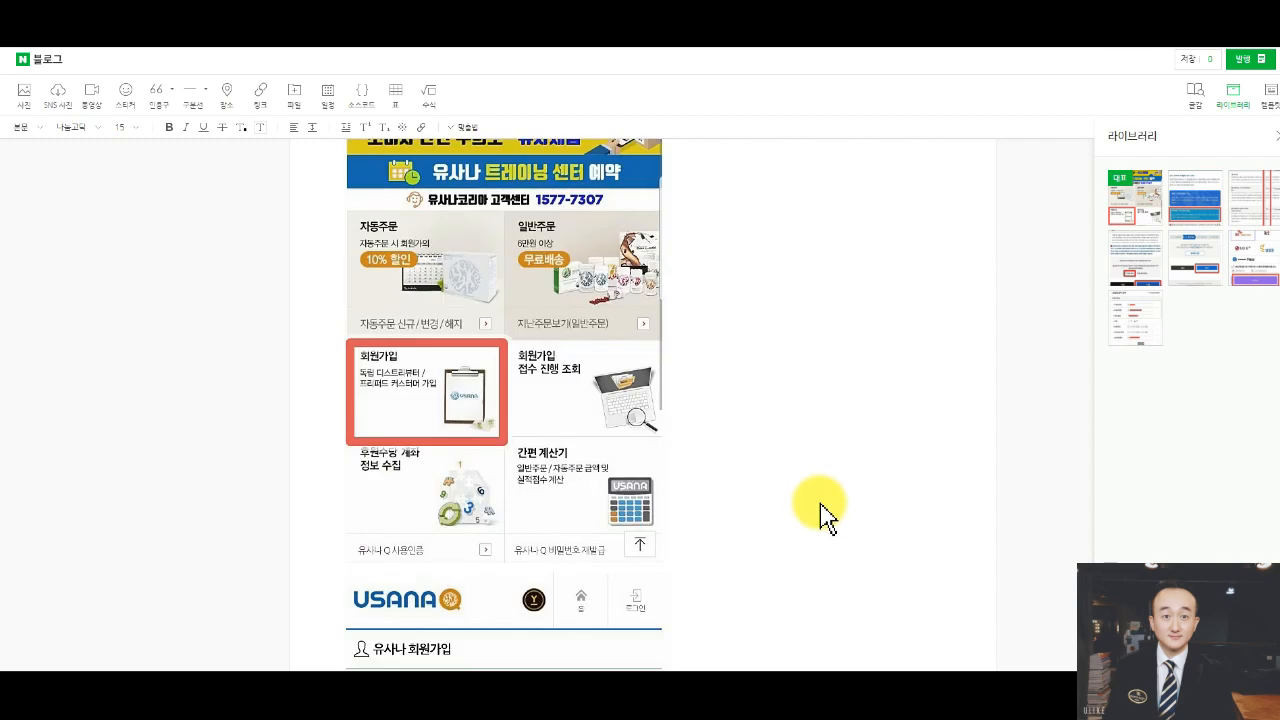
{"action": "scroll", "coordinate": [706, 434], "scroll_direction": "up", "scroll_amount": 4}
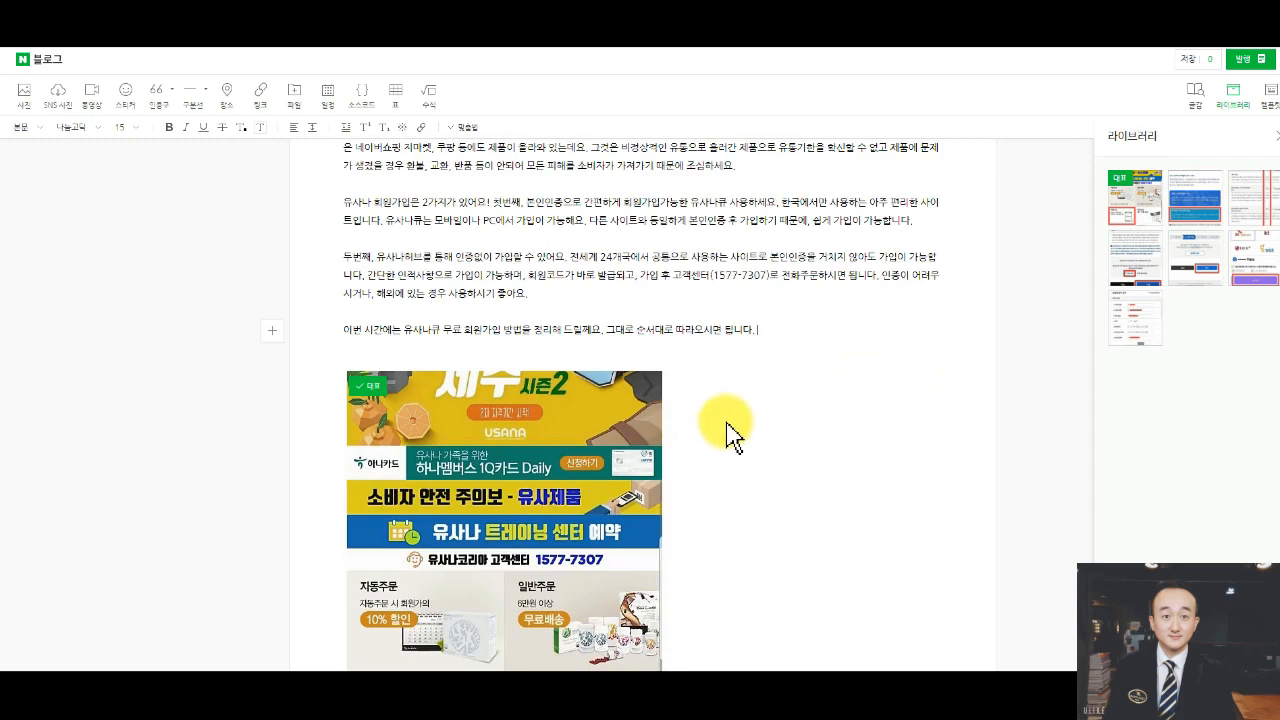
{"action": "scroll", "coordinate": [730, 440], "scroll_direction": "down", "scroll_amount": 3}
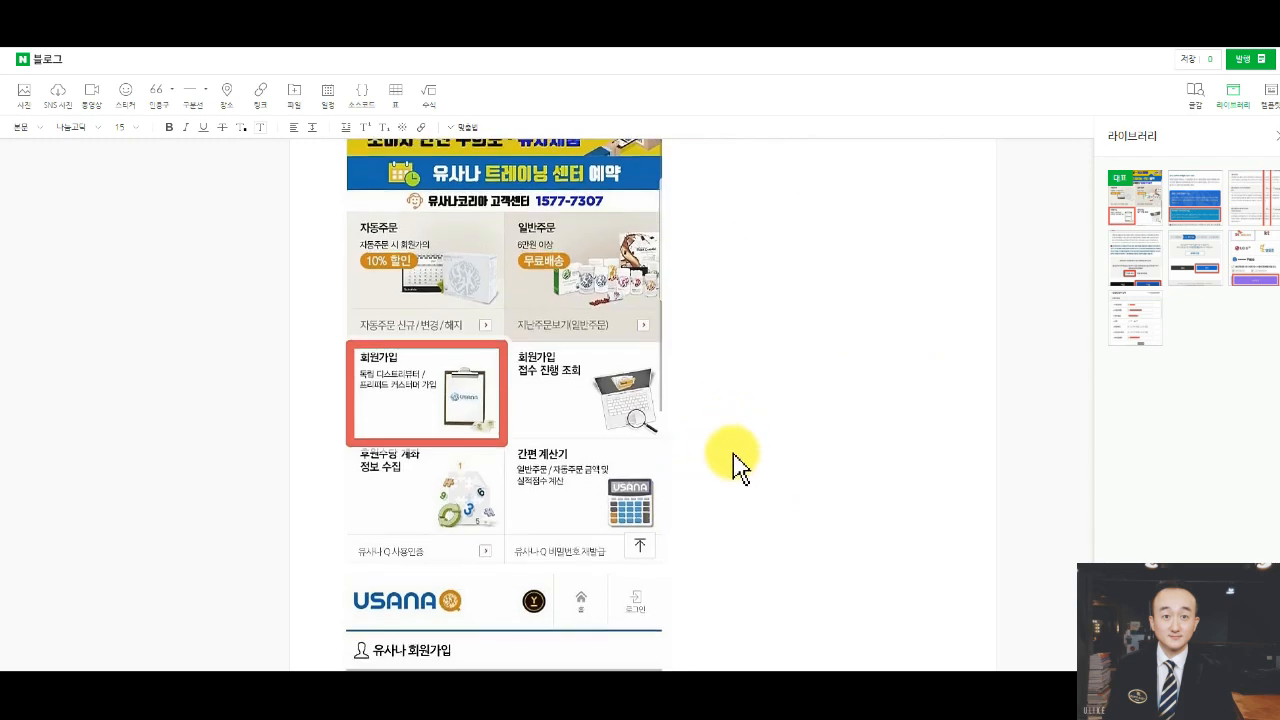
{"action": "scroll", "coordinate": [733, 452], "scroll_direction": "up", "scroll_amount": 3}
{"action": "key", "text": "Return"}
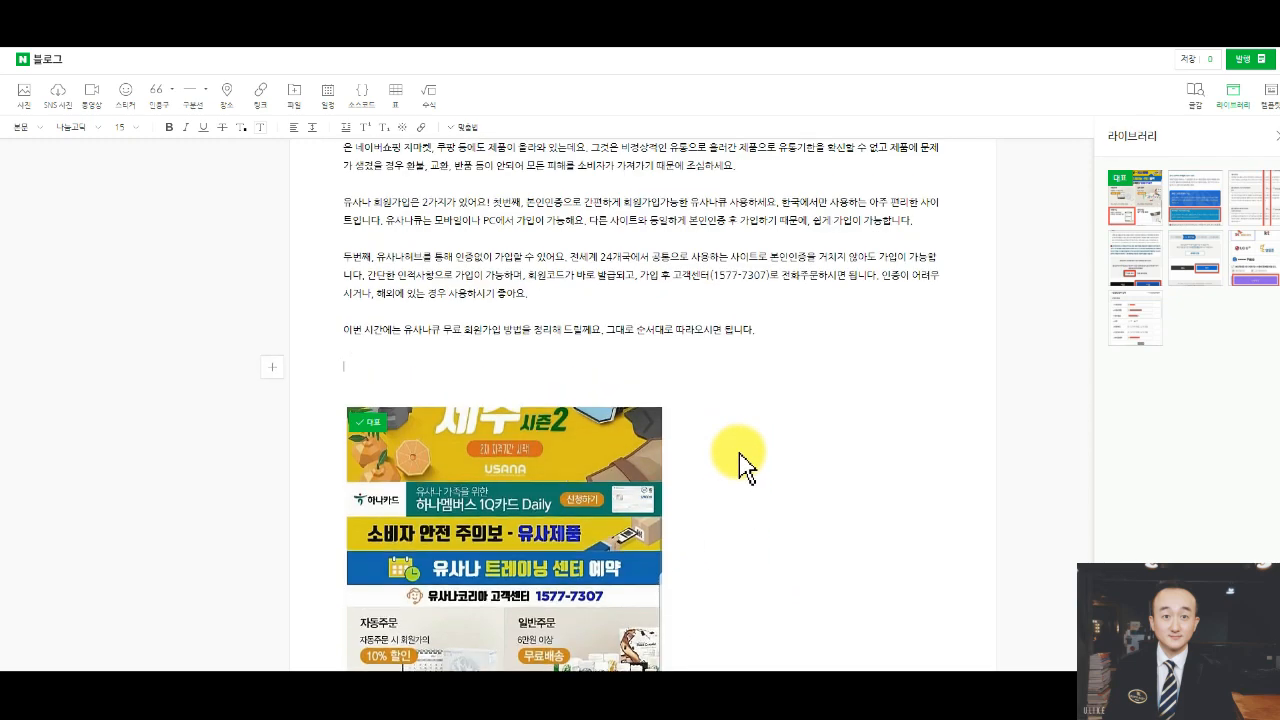
{"action": "type", "text": "네이버 검색차에서 유사"}
{"action": "type", "text": "나큐 "}
{"action": "type", "text": "검색하고 사이트로 들어와"}
{"action": "type", "text": "세요."}
{"action": "key", "text": "Return"}
Add the line "바로 하실 분들은" below the Naver search instruction above the first image, followed by an empty line.
{"action": "type", "text": "바로"}
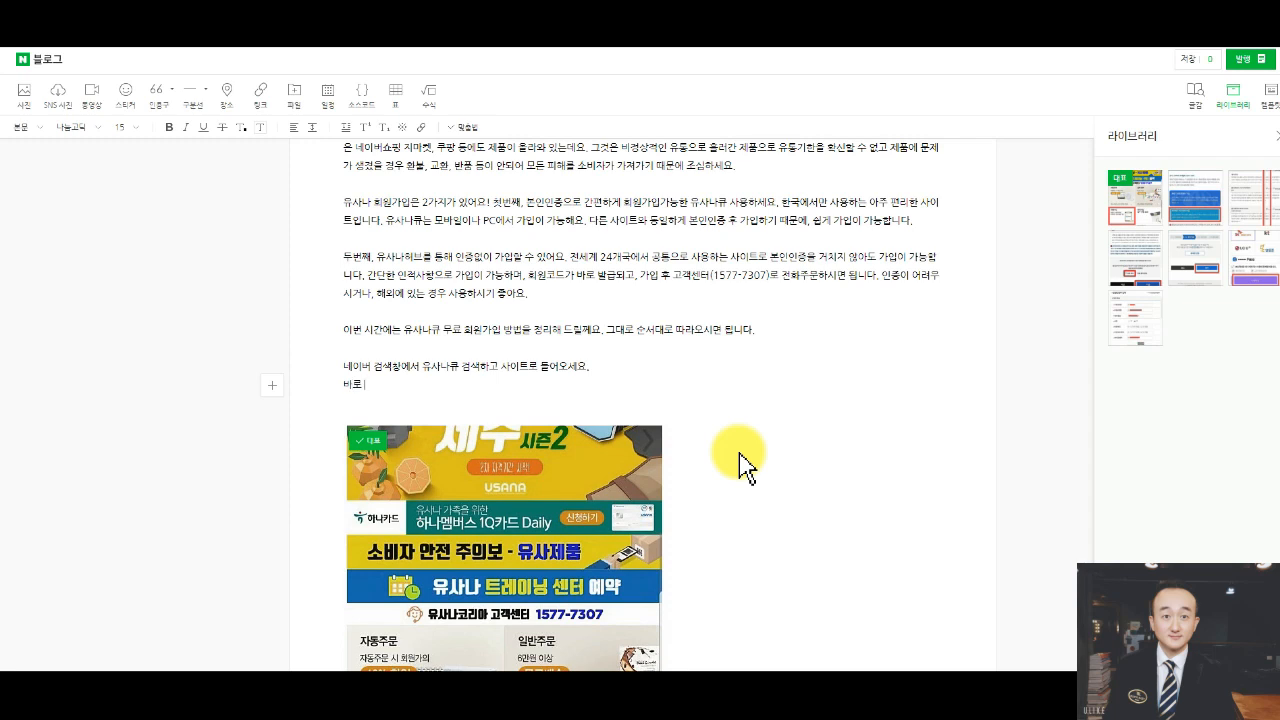
{"action": "type", "text": " 회원"}
{"action": "type", "text": " 분들은"}
{"action": "key", "text": "Return"}
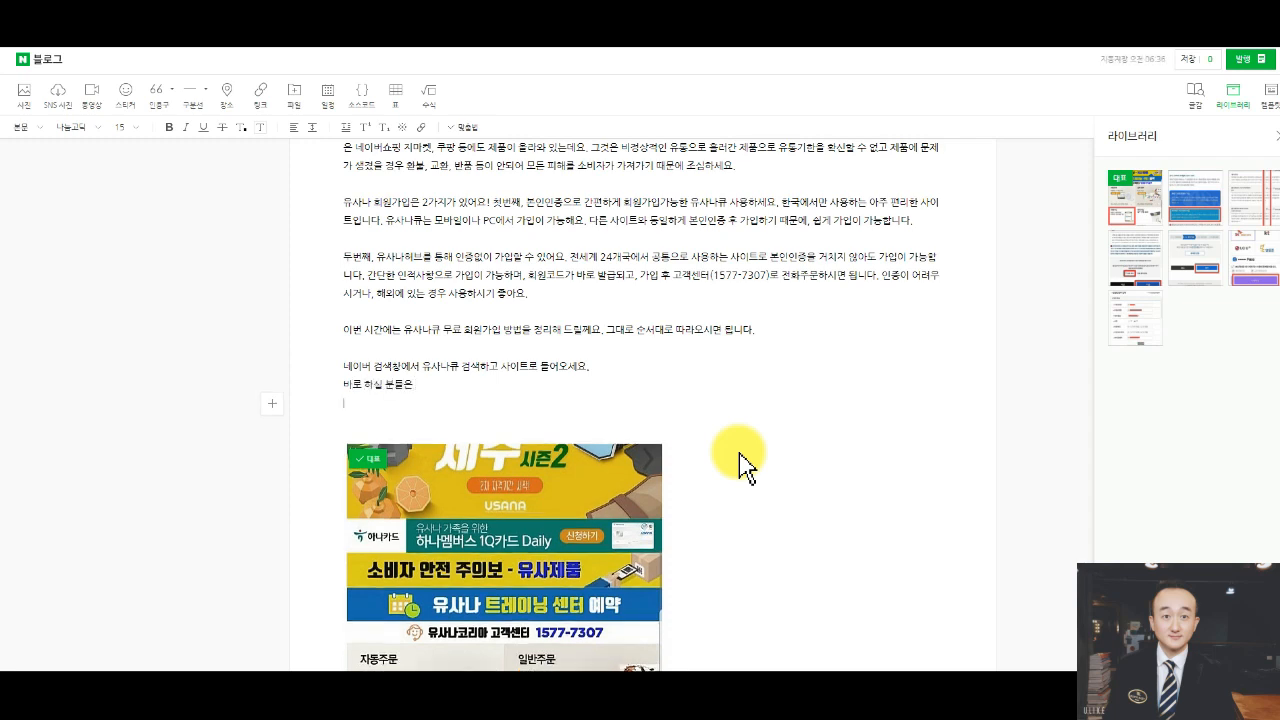
Search Naver for 유사나큐, open the site and copy its address.
{"action": "left_click", "coordinate": [400, 8]}
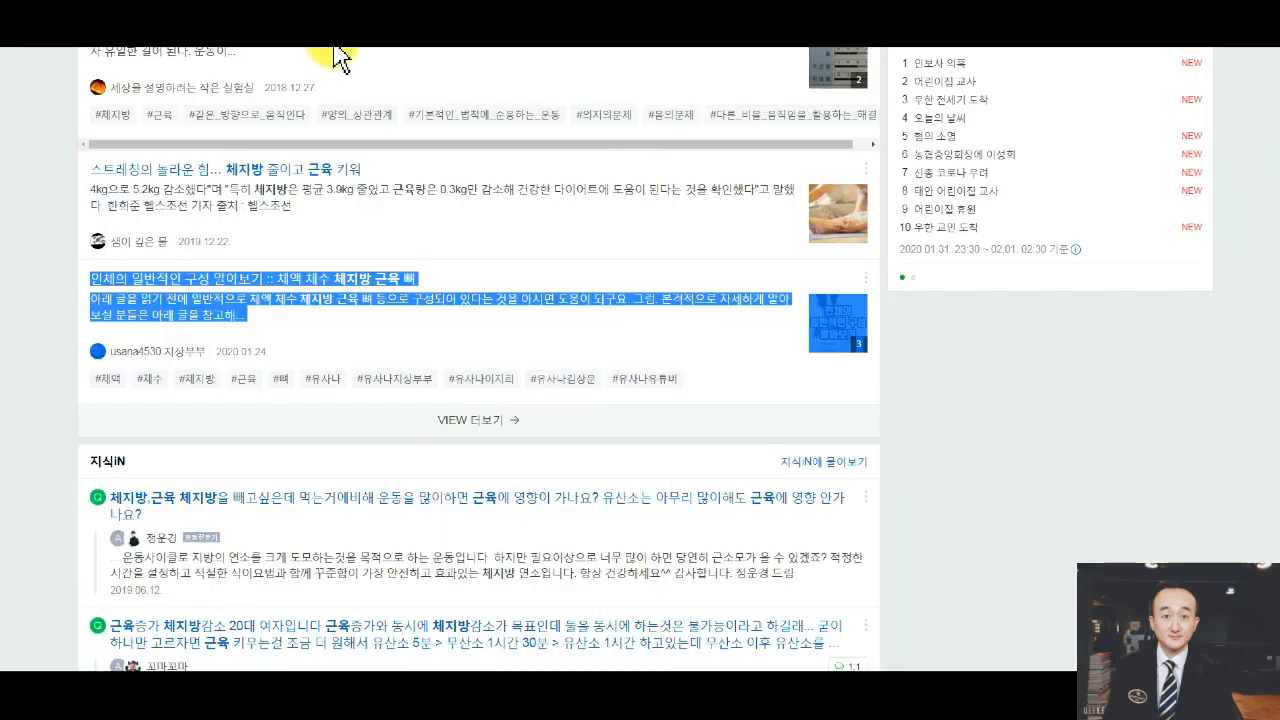
{"action": "left_click", "coordinate": [88, 41]}
{"action": "type", "text": "유사나큐"}
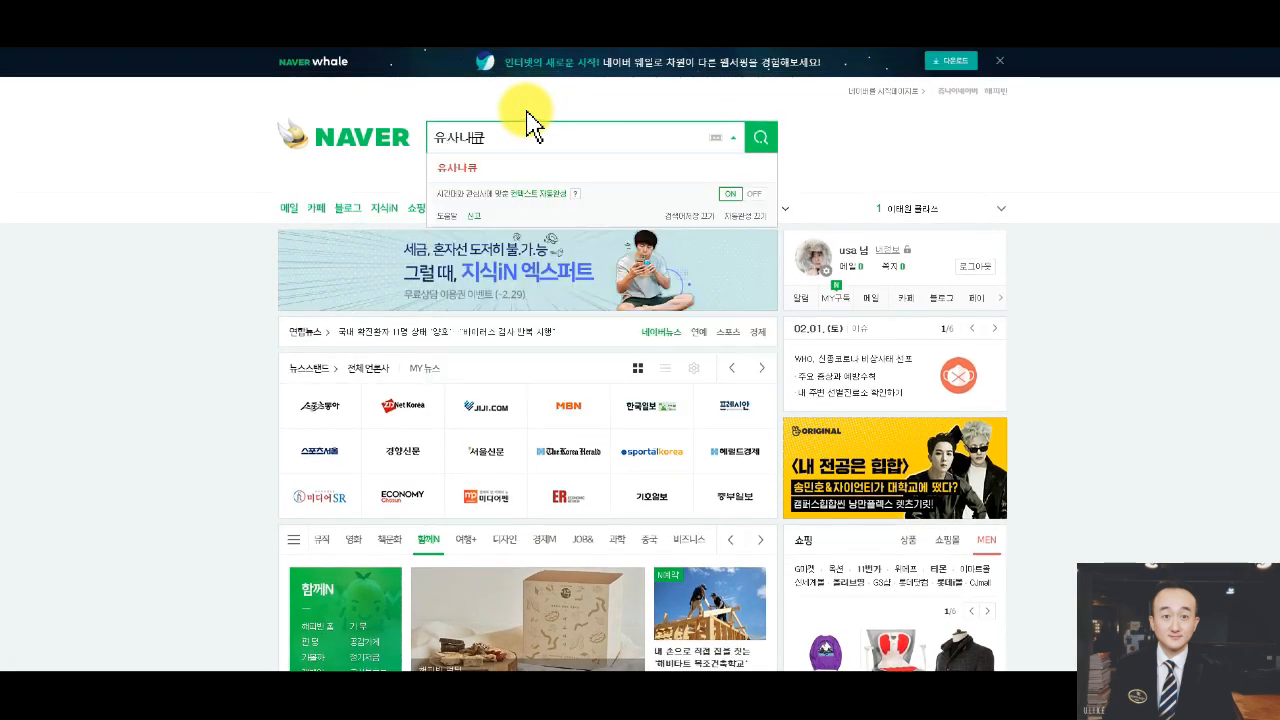
{"action": "key", "text": "Return"}
{"action": "left_click", "coordinate": [378, 256]}
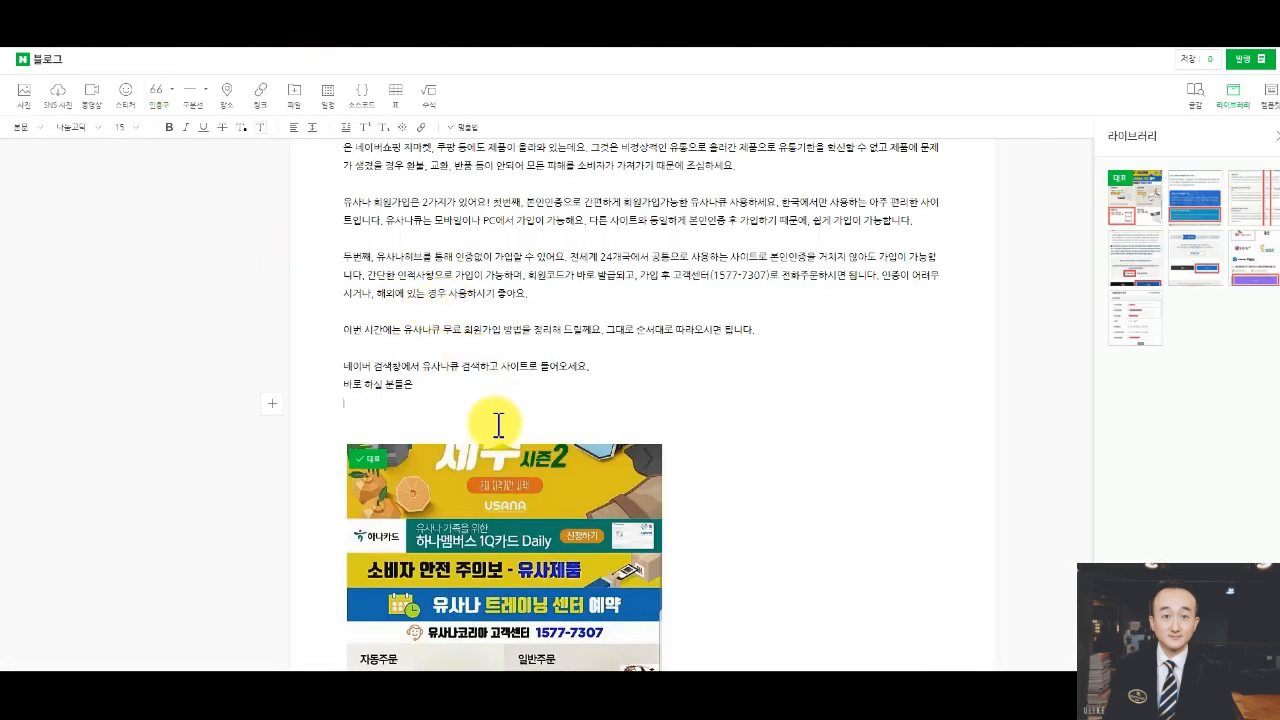
{"action": "type", "text": "https://www.usanag.com/mobile/index.asp"}
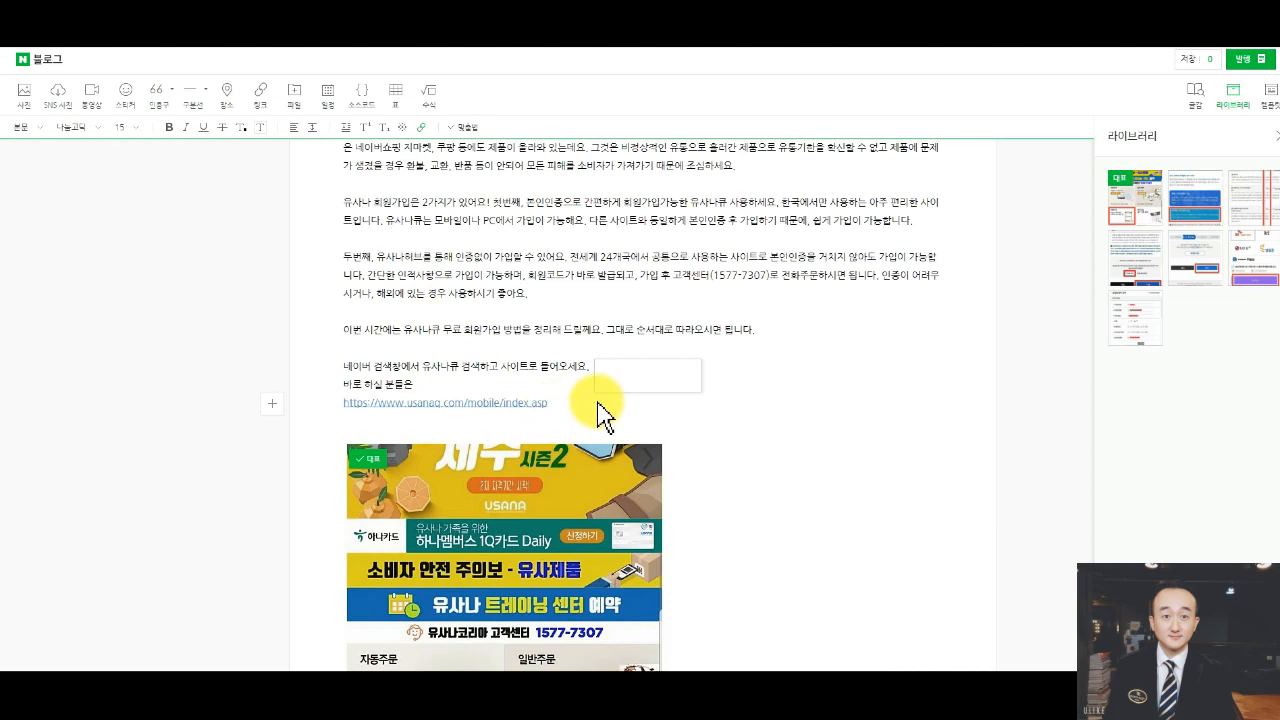
{"action": "left_click", "coordinate": [486, 383]}
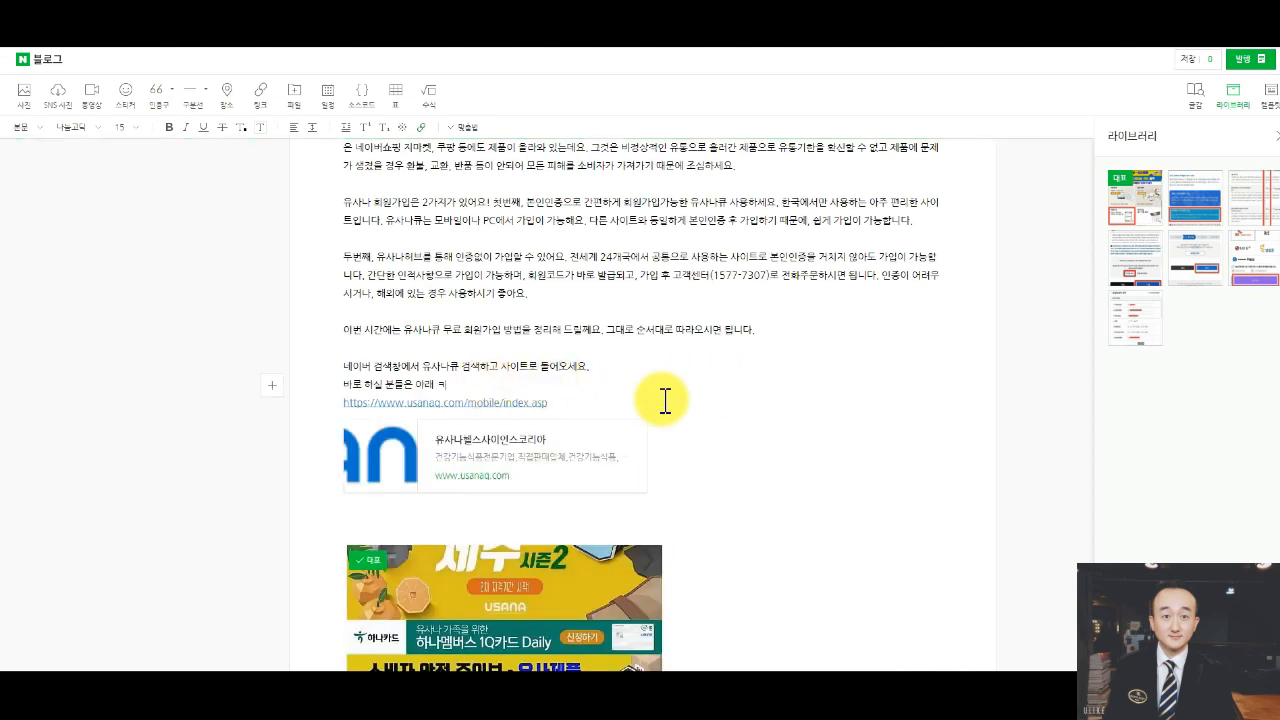
{"action": "type", "text": "아래 클릭하시면 되세요."}
Add the line "회원가입 버튼 클릭하세요." between the first and second images.
{"action": "scroll", "coordinate": [745, 372], "scroll_direction": "down", "scroll_amount": 1}
{"action": "scroll", "coordinate": [745, 372], "scroll_direction": "down", "scroll_amount": 5}
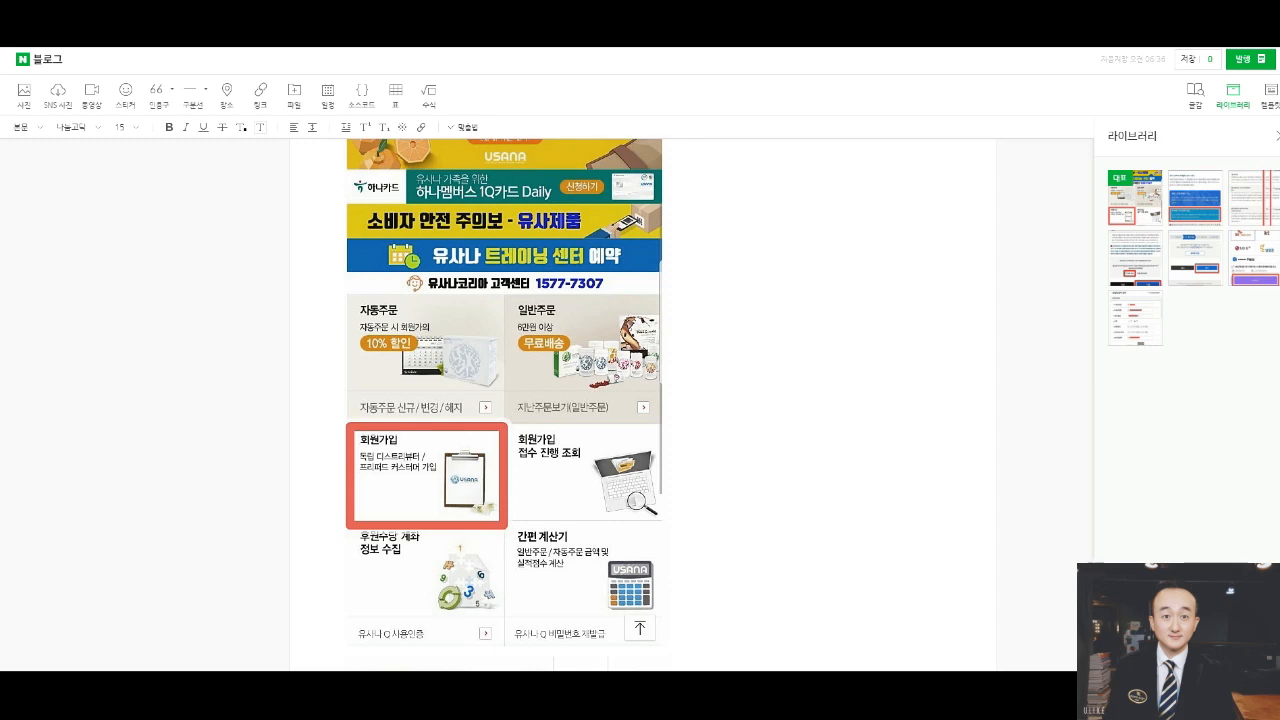
{"action": "left_click", "coordinate": [878, 414]}
{"action": "scroll", "coordinate": [885, 412], "scroll_direction": "down", "scroll_amount": 3}
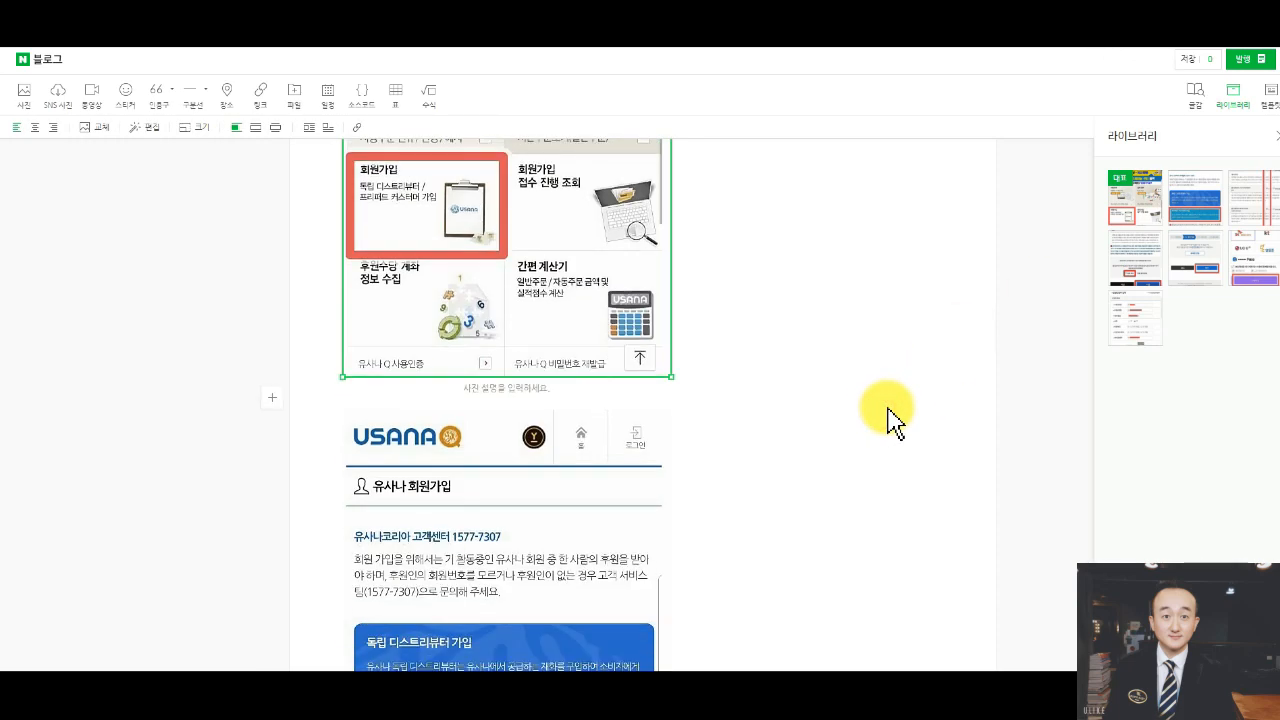
{"action": "left_click", "coordinate": [595, 391]}
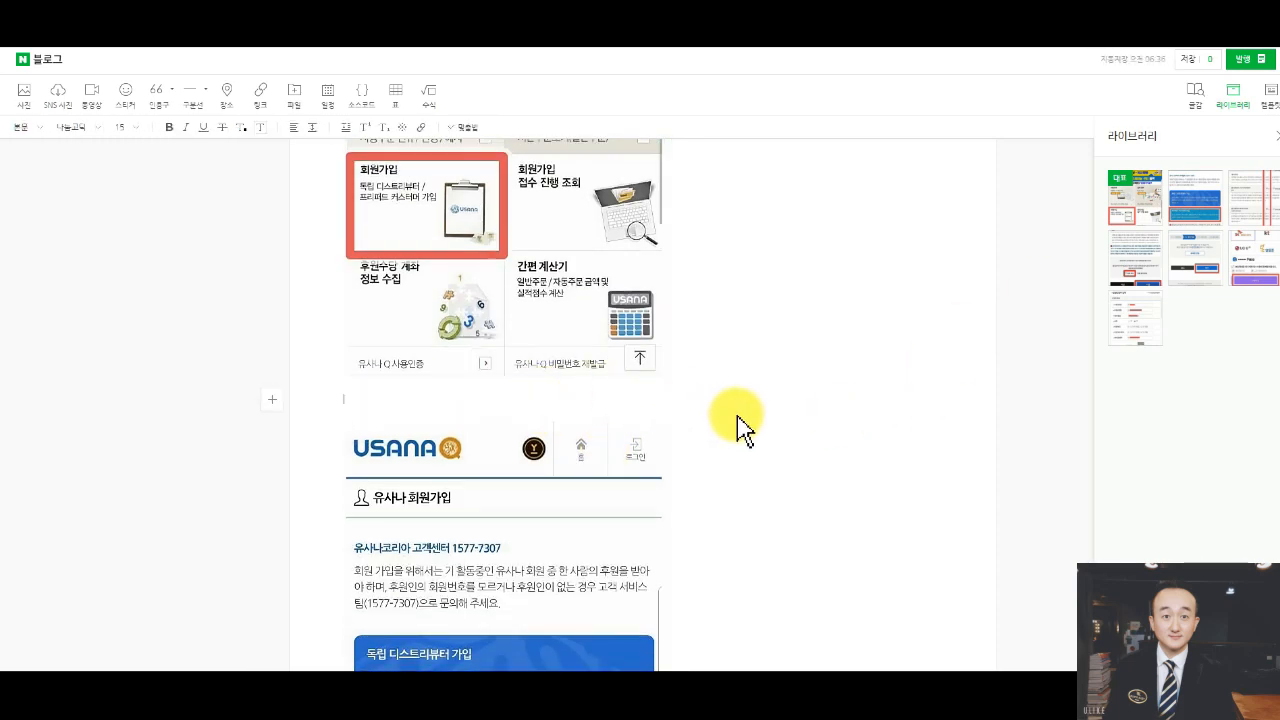
{"action": "scroll", "coordinate": [757, 438], "scroll_direction": "up", "scroll_amount": 1}
{"action": "type", "text": "회원가입 버튼"}
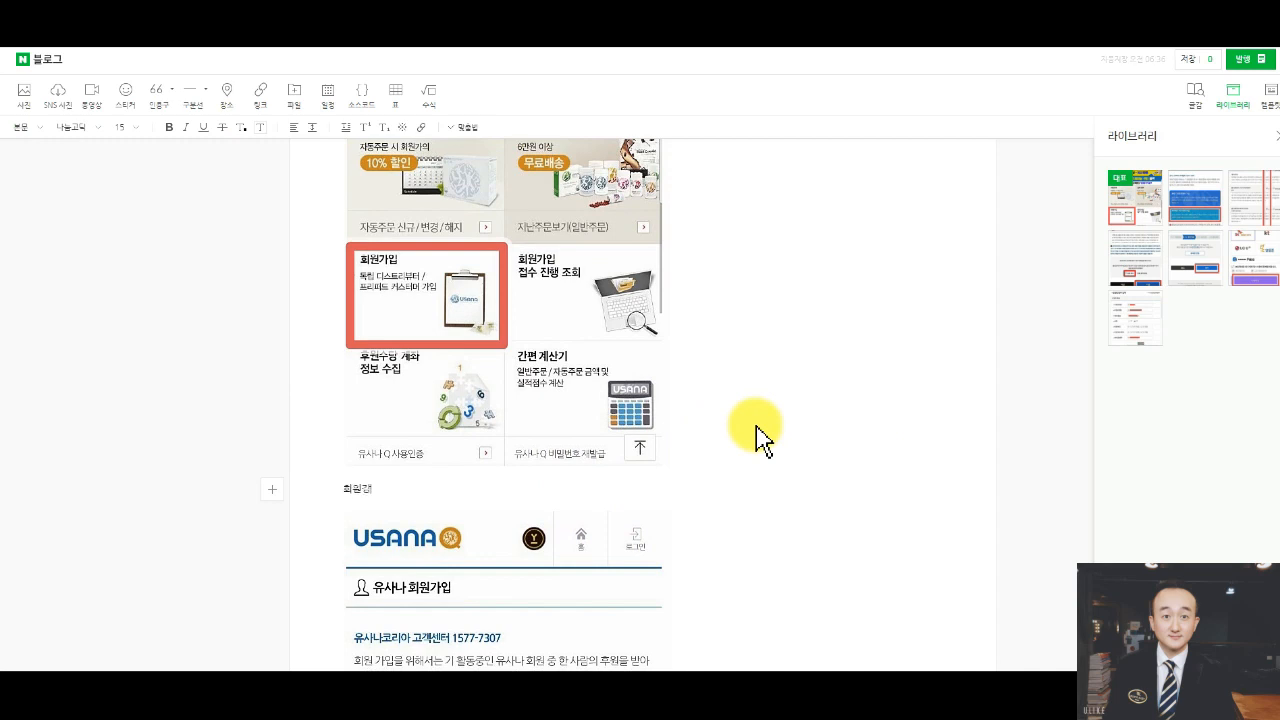
{"action": "type", "text": " 클릭하세요."}
Insert the sign-up types text, from "유사나 가입방법은 2가지가 있어요." to "제품만 주문할 경우 선택!", between the second and third images.
{"action": "scroll", "coordinate": [760, 430], "scroll_direction": "down", "scroll_amount": 5}
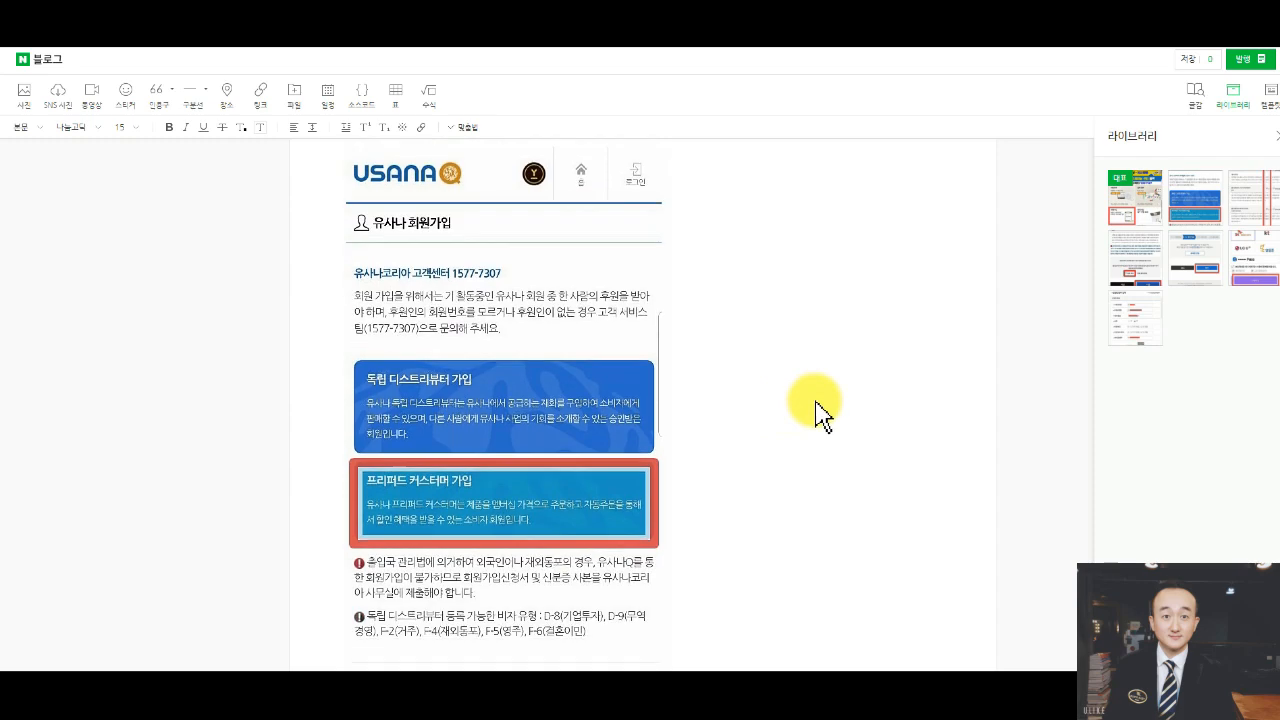
{"action": "left_click", "coordinate": [817, 399]}
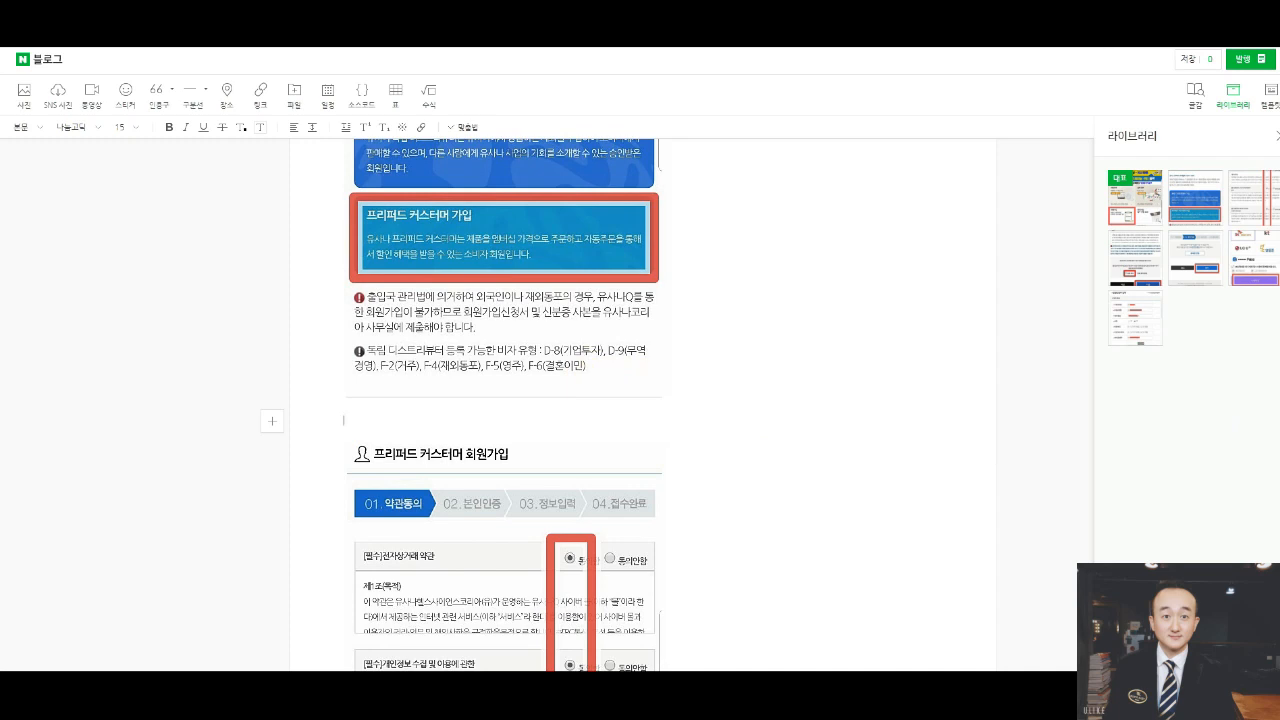
{"action": "type", "text": "유사나 가입방법은 2가지가 있어요.  독립 디스트리뷰터 가입은 2만원의 가입비로  유사나비지니스 책과 다이어리를 제공합니다.  그외에도 사업을 소개하고 캐쉬백을 적립받고  싶으시다면 선택!  프리퍼드 커스터머 가입은 가입비 없이 캐쉬백적립 없이  제품만 주문할 경우 선택!"}
Reword the opening sentence of the sign-up types text as "유사나 가입 종류는 2가지 입니다.".
{"action": "left_click", "coordinate": [545, 316]}
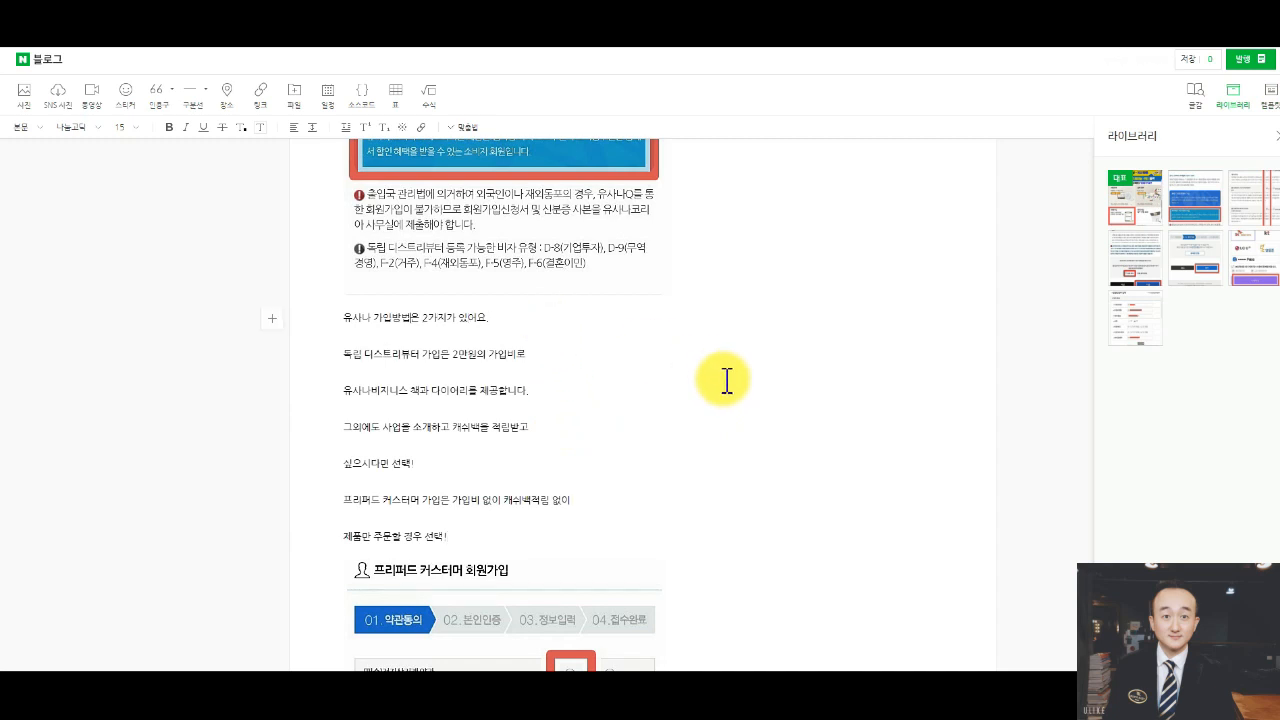
{"action": "key", "text": "BackSpace"}
{"action": "key", "text": "BackSpace"}
{"action": "key", "text": "BackSpace"}
{"action": "key", "text": "BackSpace"}
{"action": "key", "text": "BackSpace"}
{"action": "key", "text": "BackSpace"}
{"action": "key", "text": "BackSpace"}
{"action": "key", "text": "BackSpace"}
{"action": "key", "text": "BackSpace"}
{"action": "key", "text": "BackSpace"}
{"action": "key", "text": "BackSpace"}
{"action": "key", "text": "BackSpace"}
{"action": "key", "text": "BackSpace"}
{"action": "type", "text": "종류는 2가지"}
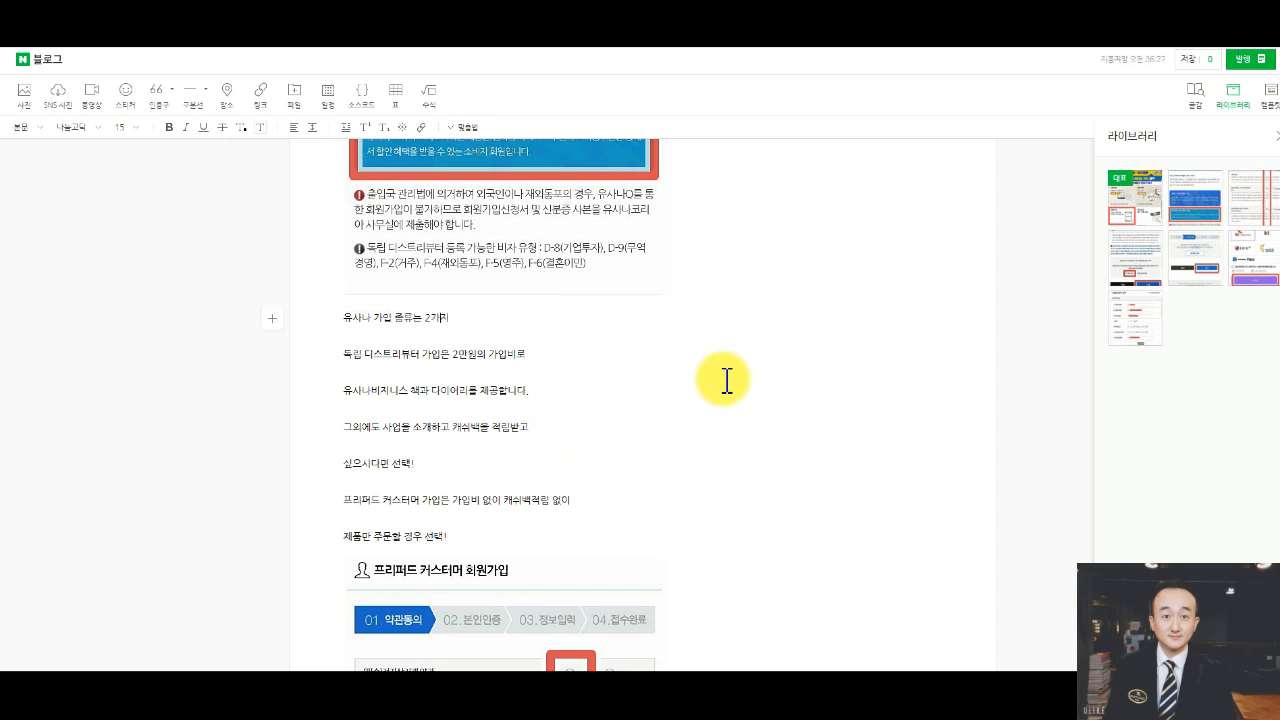
{"action": "type", "text": " 입니"}
Join the opening sentence and the separate 독립 디스트리뷰터 가입 lines into one continuous paragraph.
{"action": "key", "text": "Delete"}
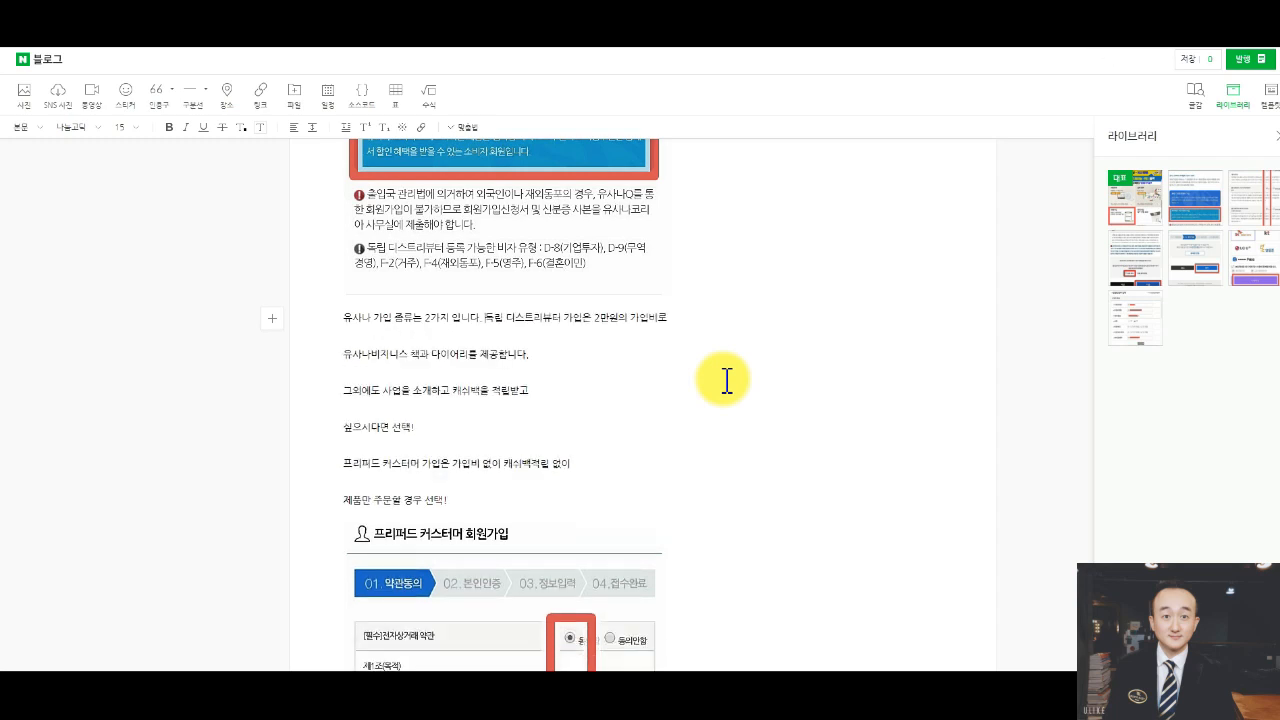
{"action": "key", "text": "Delete"}
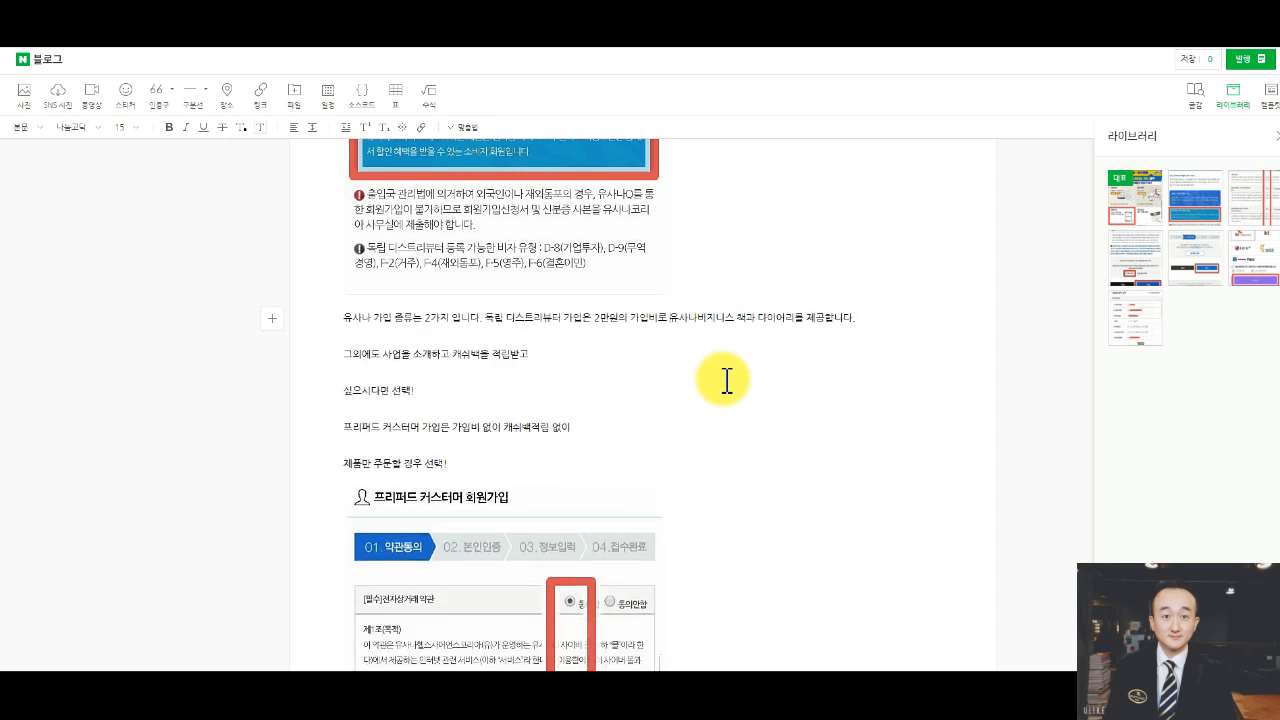
{"action": "key", "text": "Delete"}
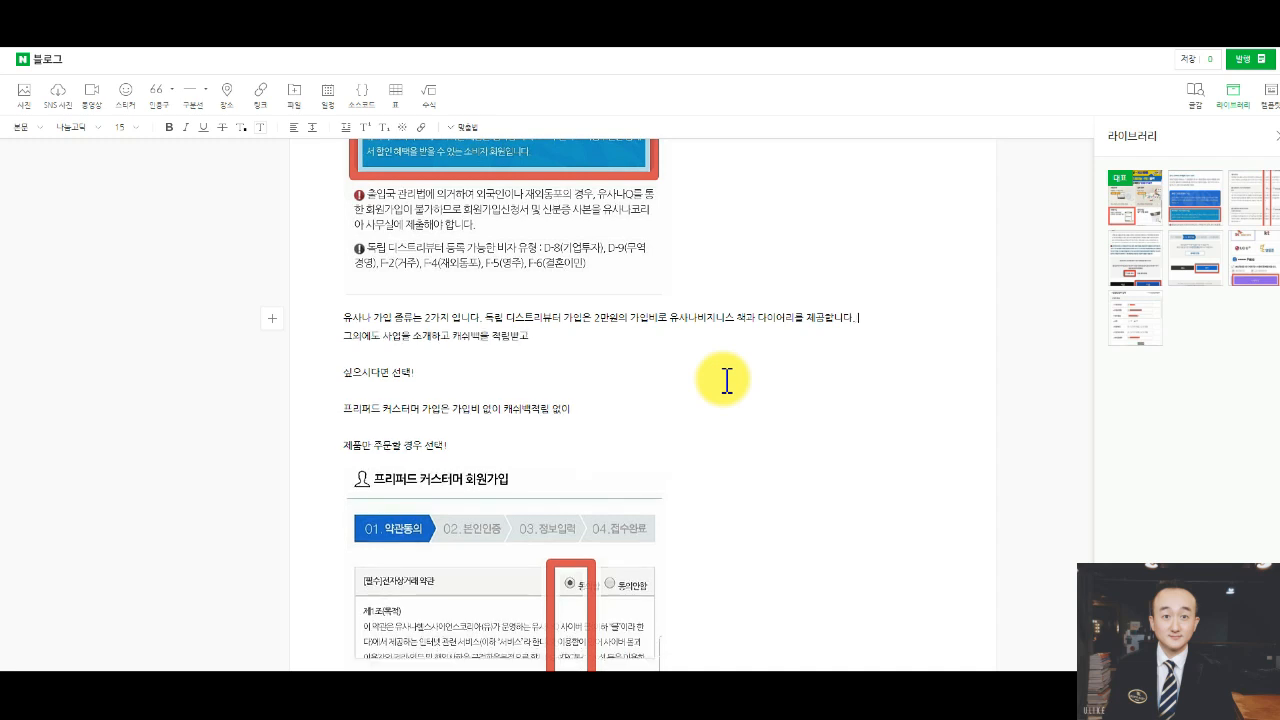
{"action": "key", "text": "Delete"}
{"action": "key", "text": "Delete"}
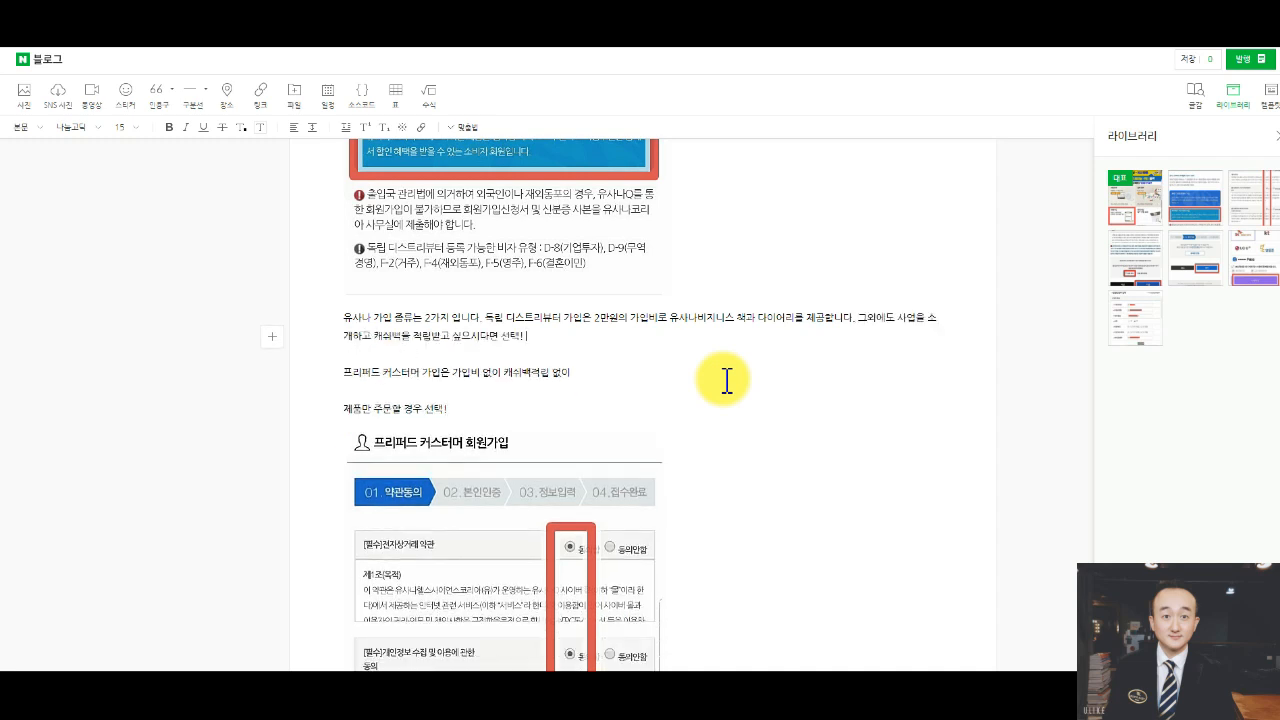
Insert "요거를" before "선택!" in the 독립 디스트리뷰터 paragraph and join the two 프리퍼드 커스터머 lines into one.
{"action": "type", "text": "요거를"}
{"action": "key", "text": "Down"}
{"action": "key", "text": "Down"}
{"action": "key", "text": "Delete"}
{"action": "key", "text": "Delete"}
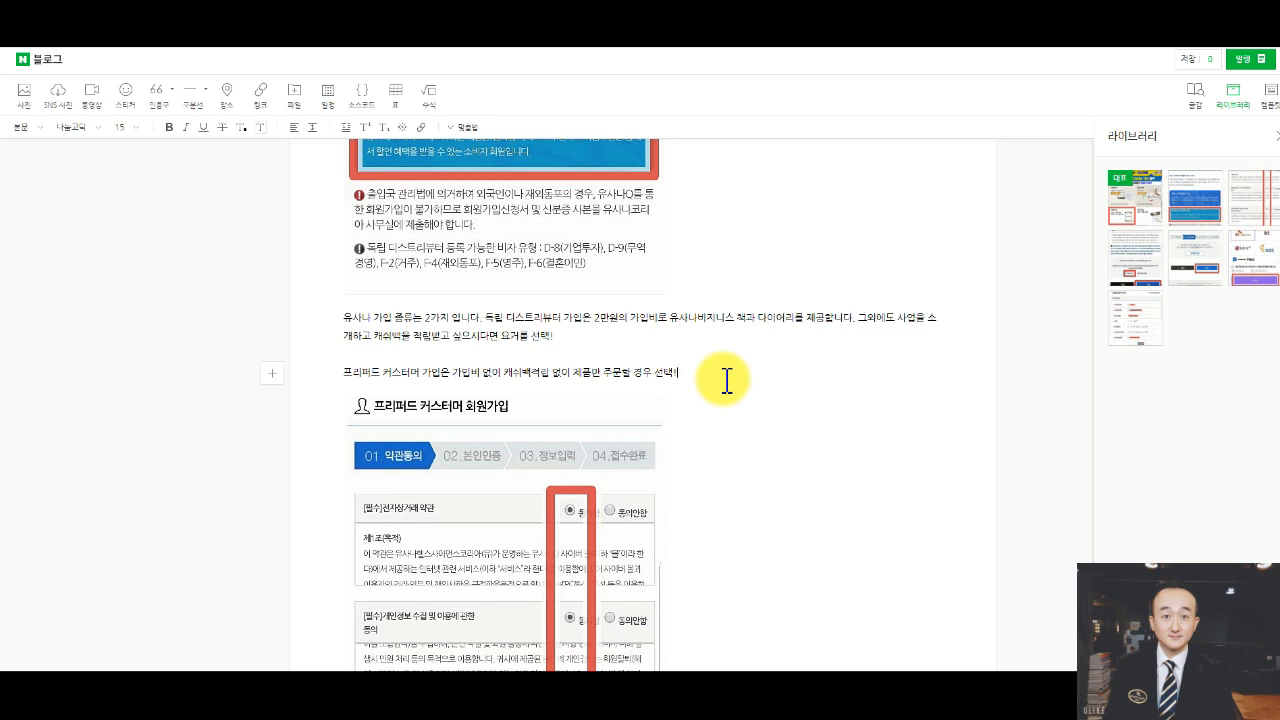
Add the line "소비자는 이렇게 직접 하시면 되구요." below the 프리퍼드 커스터머 sentence.
{"action": "left_click", "coordinate": [671, 350]}
{"action": "scroll", "coordinate": [766, 363], "scroll_direction": "up", "scroll_amount": 2}
{"action": "scroll", "coordinate": [766, 440], "scroll_direction": "down", "scroll_amount": 2}
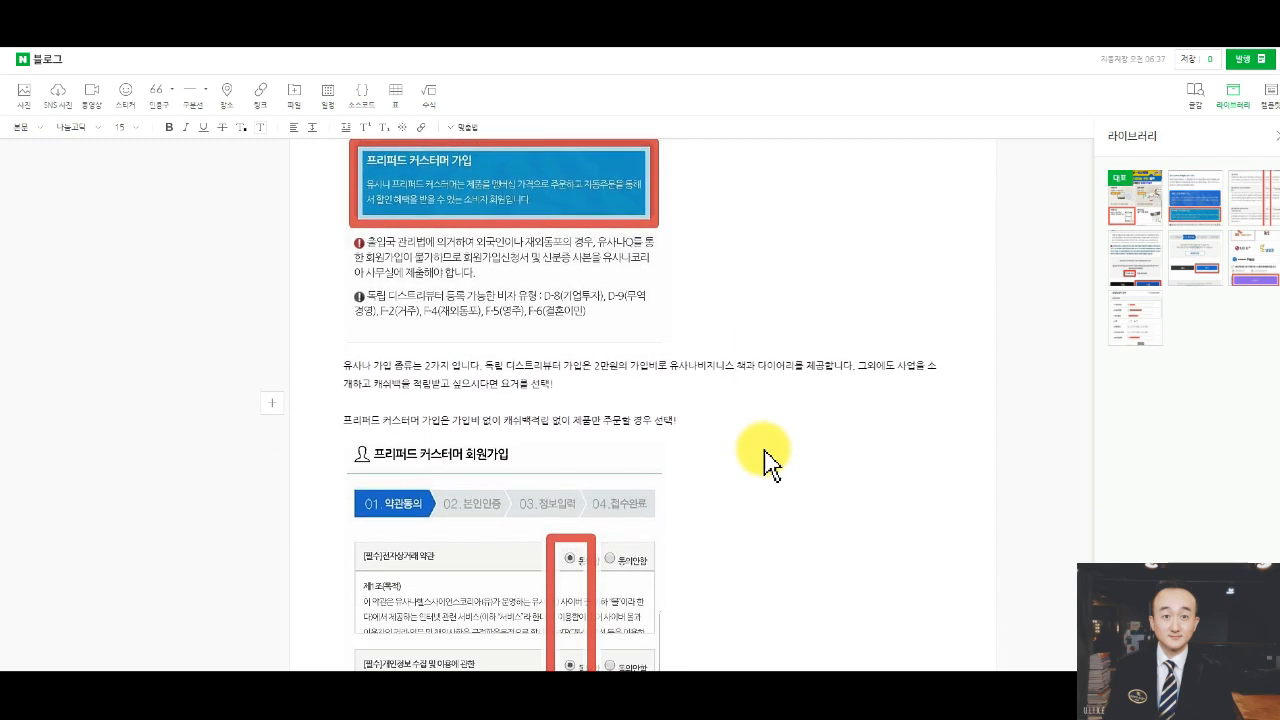
{"action": "left_click", "coordinate": [715, 372]}
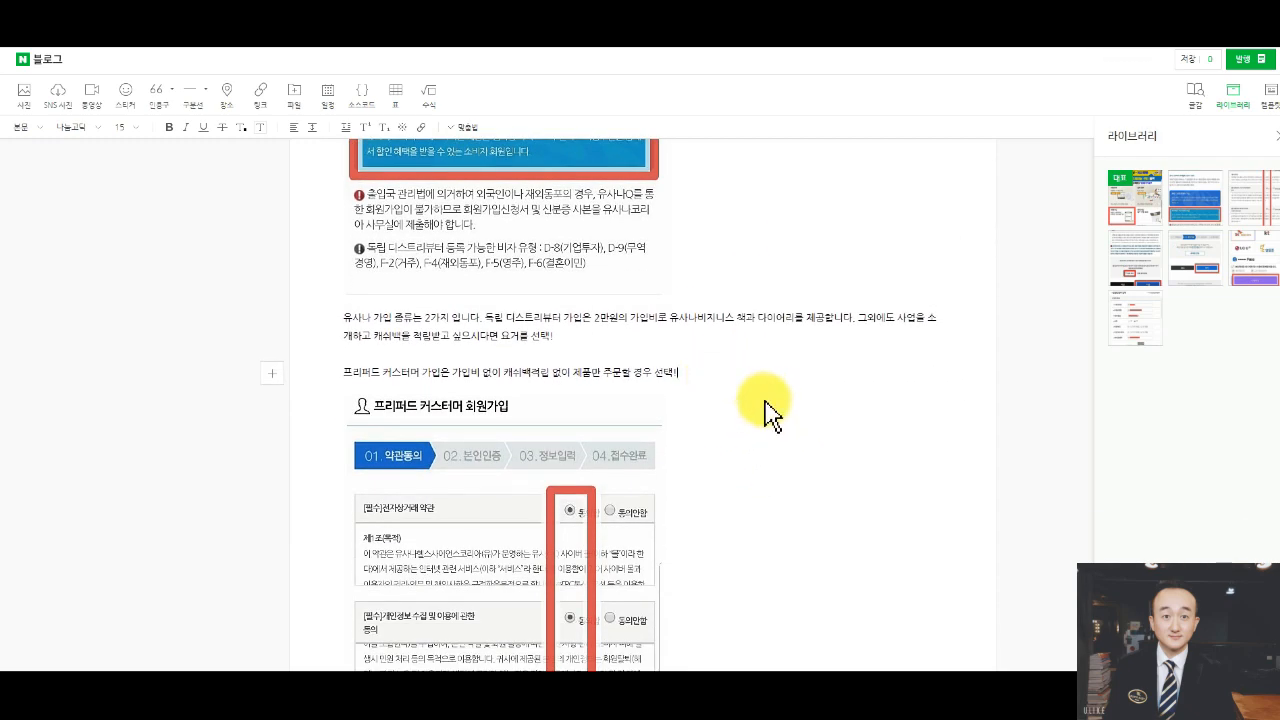
{"action": "key", "text": "Return"}
{"action": "type", "text": "소비재"}
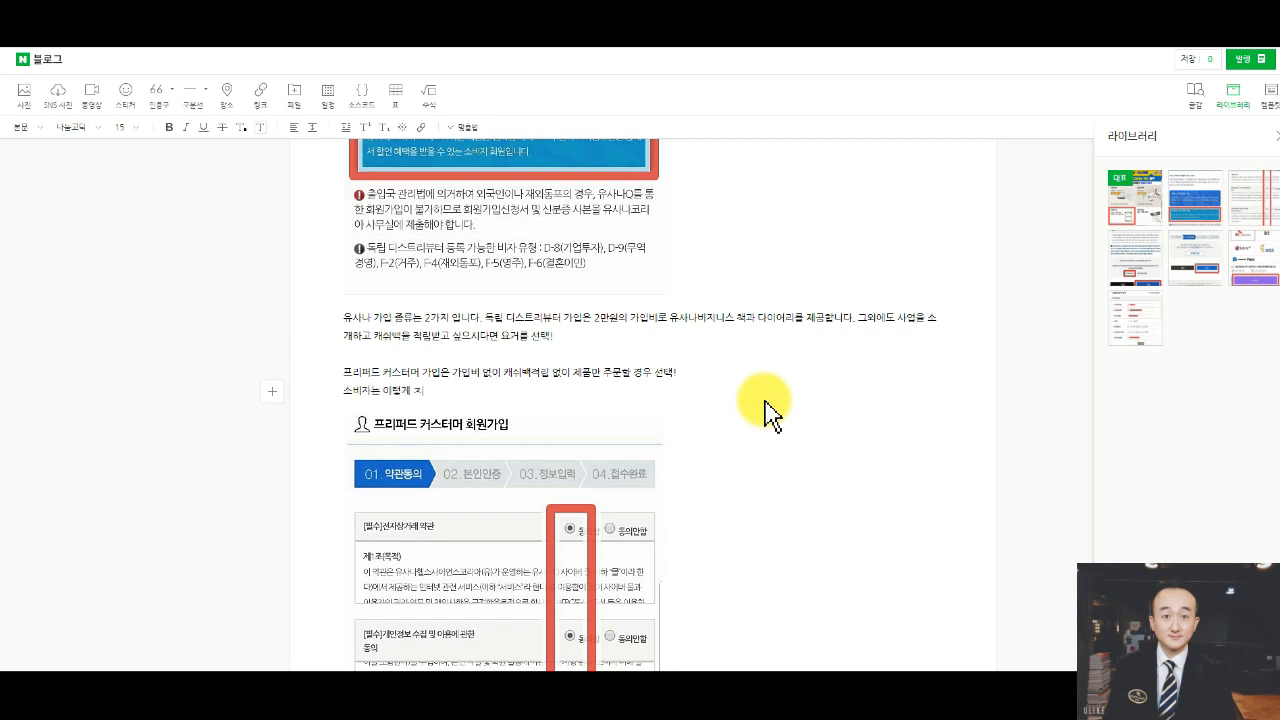
{"action": "type", "text": "는 이렇게 직접 하시면 되구요."}
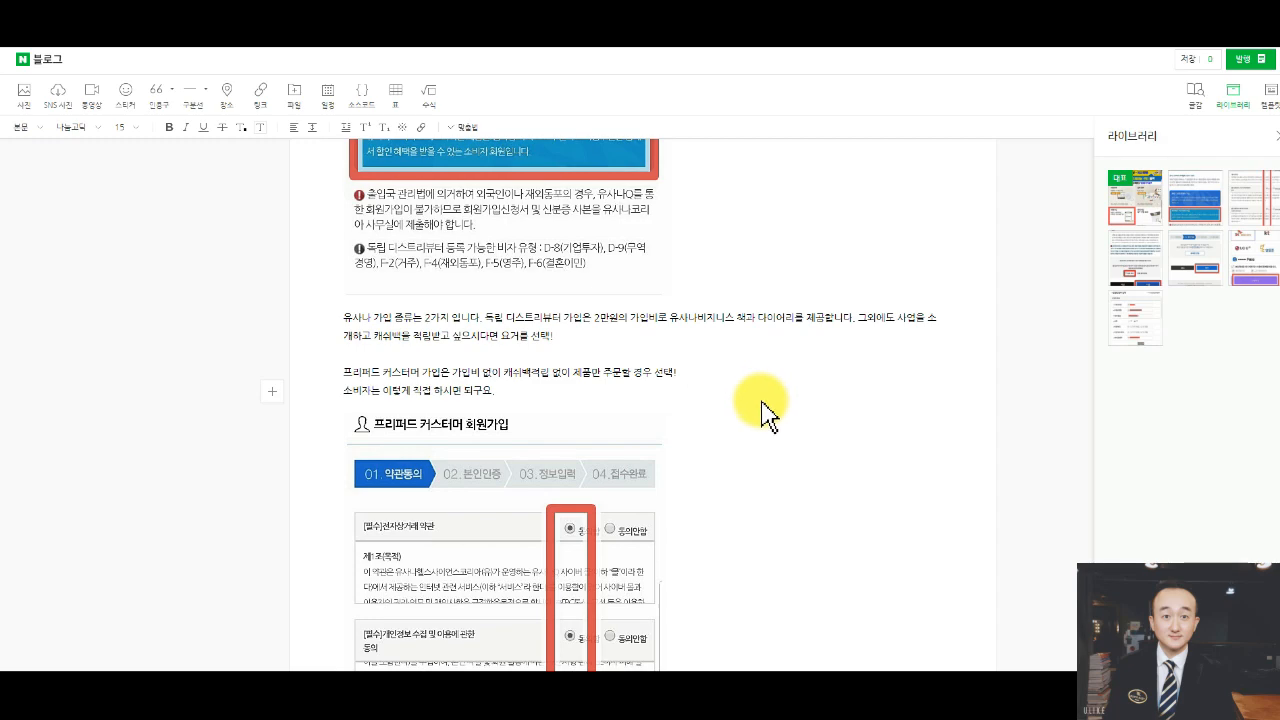
Continue that line with "독립 디스트리뷰터 가입은 연락 한번 주시고 하시면 서로 승승하고 돈되는 곳에 자리를 잡아 드립니다." and start a new line.
{"action": "scroll", "coordinate": [764, 410], "scroll_direction": "up", "scroll_amount": 3}
{"action": "type", "text": "ㄷ독립 ㄷ디스트리뷰터 가입의"}
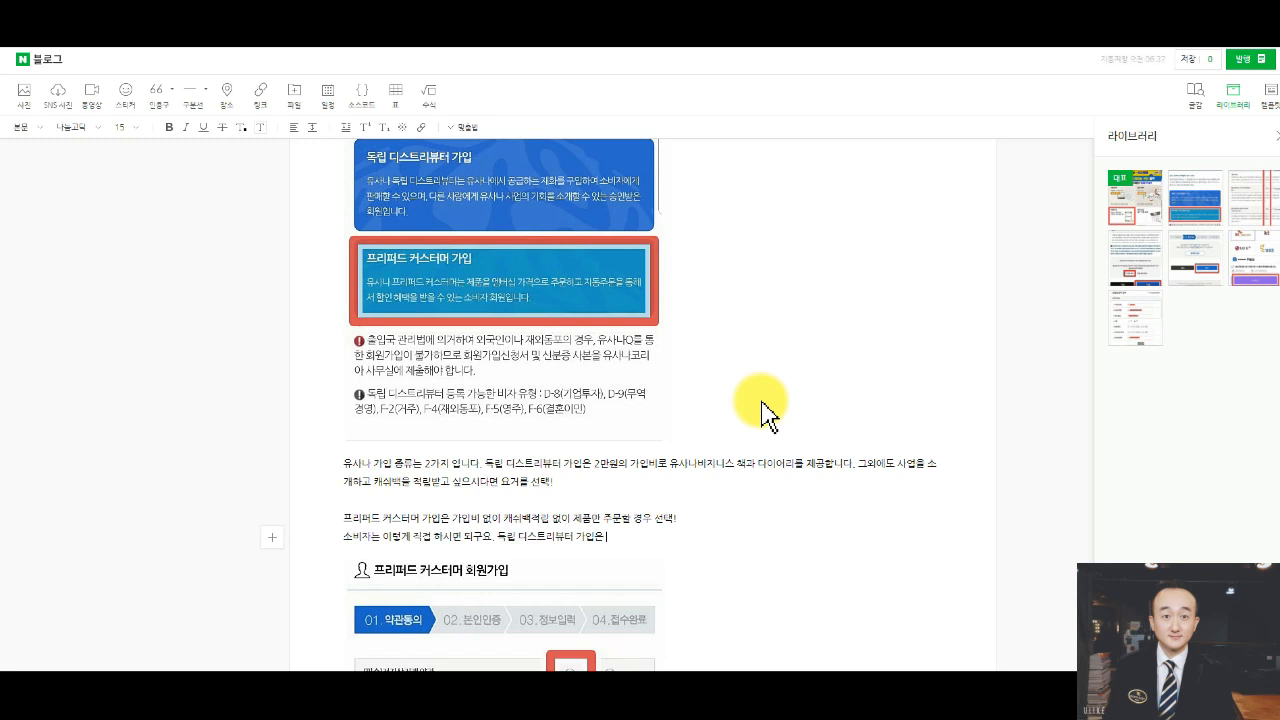
{"action": "type", "text": " 연락 ㅎ번 주세고 하시데"}
{"action": "type", "text": " 서로 승시"}
{"action": "type", "text": "고 되"}
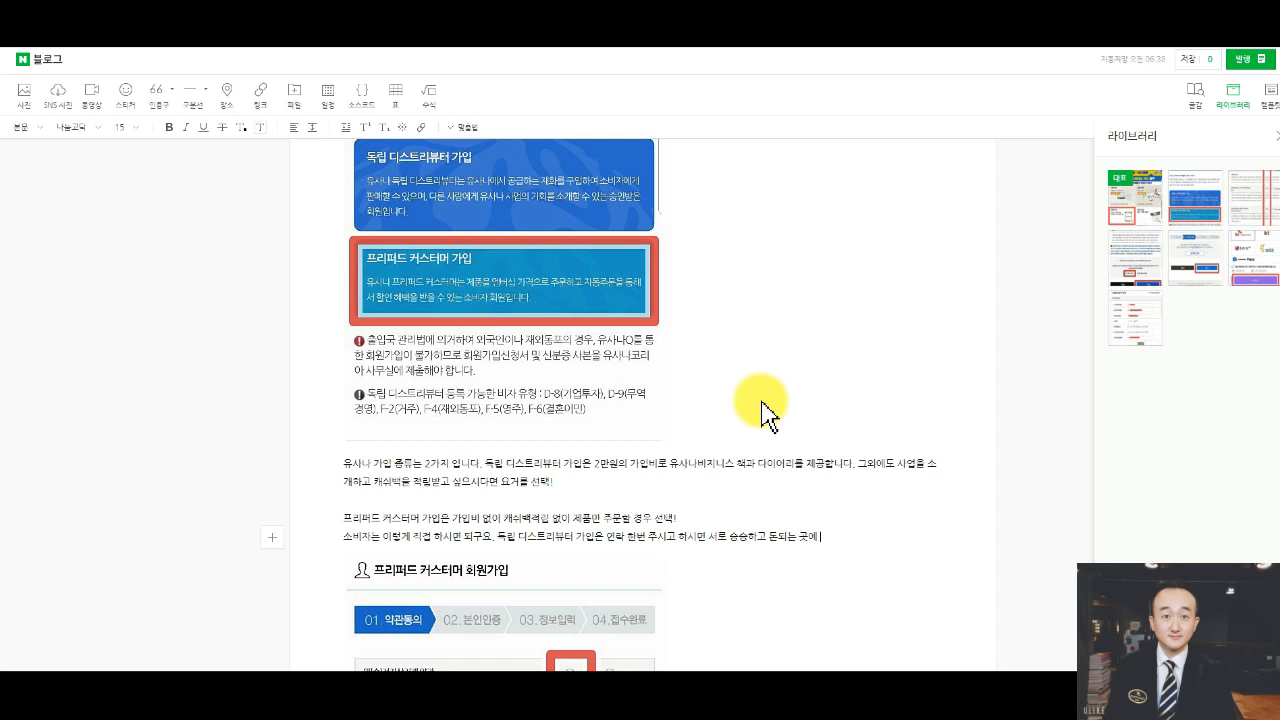
{"action": "type", "text": "를 같이 드리"}
{"action": "type", "text": "니다."}
{"action": "key", "text": "Return"}
Add the line "필수는 동의 선택하고, 선택은 동의함 또는 동의안함으로 하시면 됩니다." between the third and fourth images.
{"action": "scroll", "coordinate": [765, 405], "scroll_direction": "down", "scroll_amount": 1}
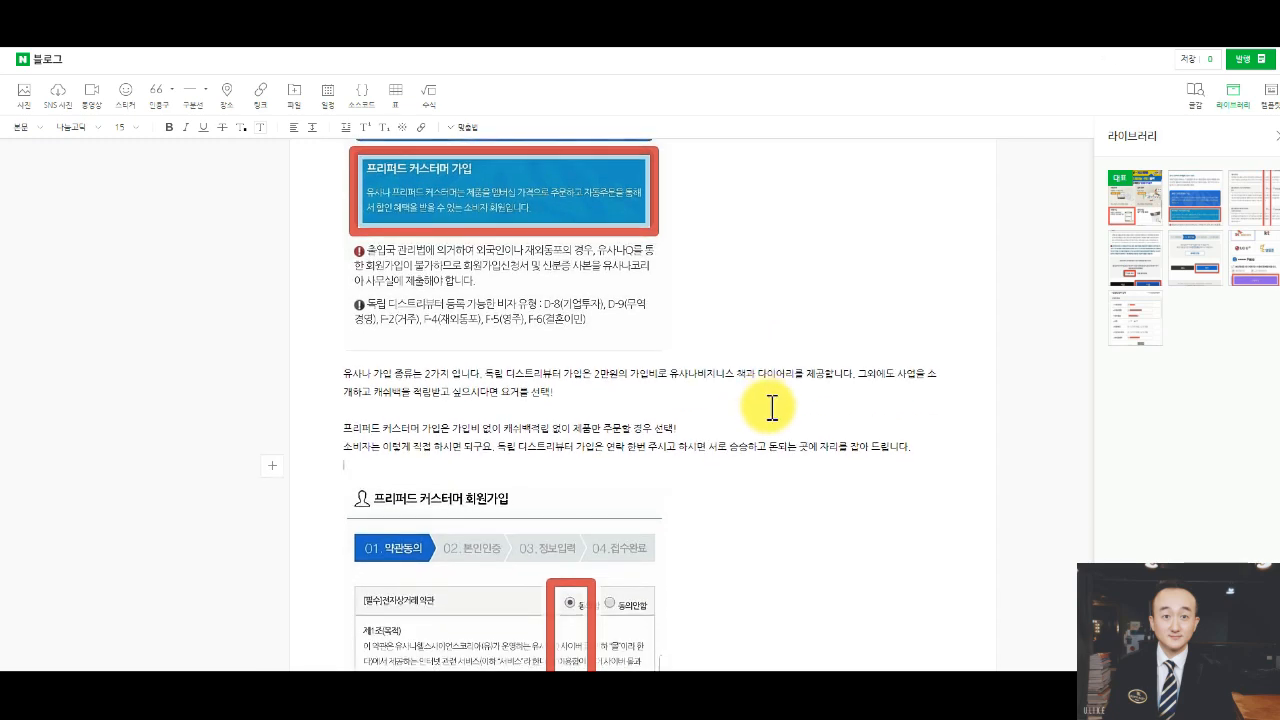
{"action": "scroll", "coordinate": [724, 447], "scroll_direction": "down", "scroll_amount": 10}
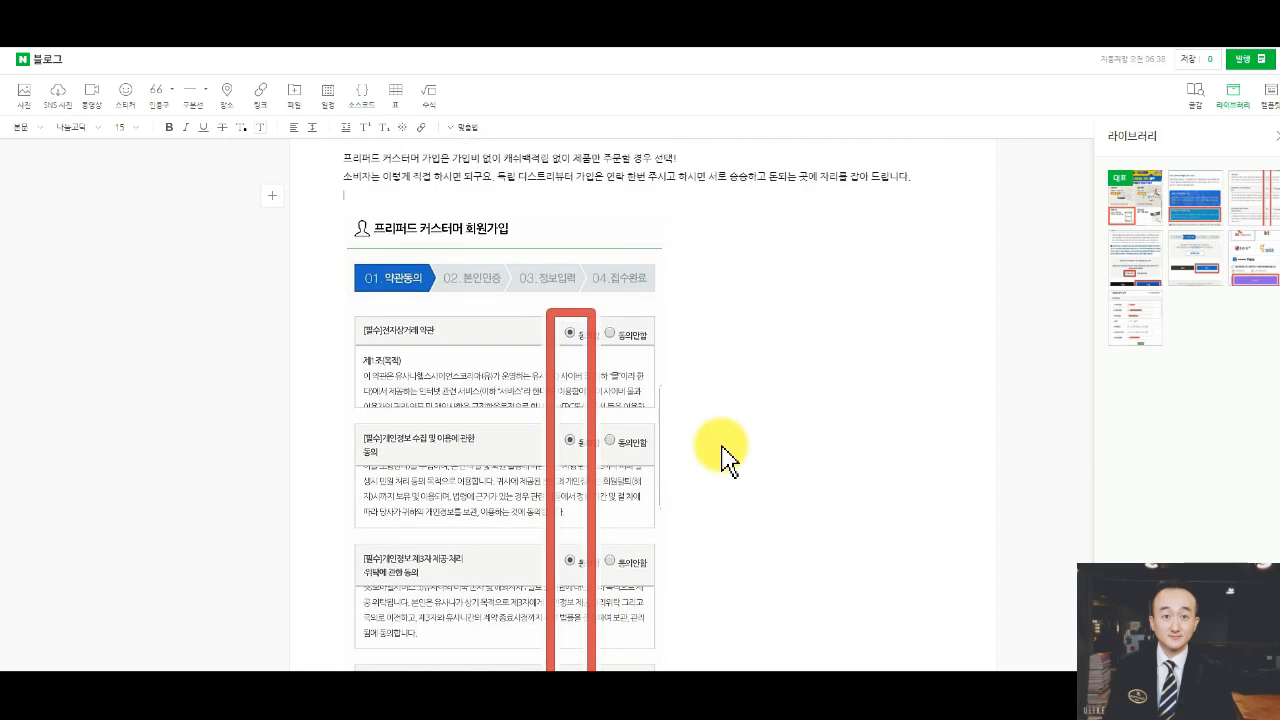
{"action": "scroll", "coordinate": [685, 387], "scroll_direction": "up", "scroll_amount": 1}
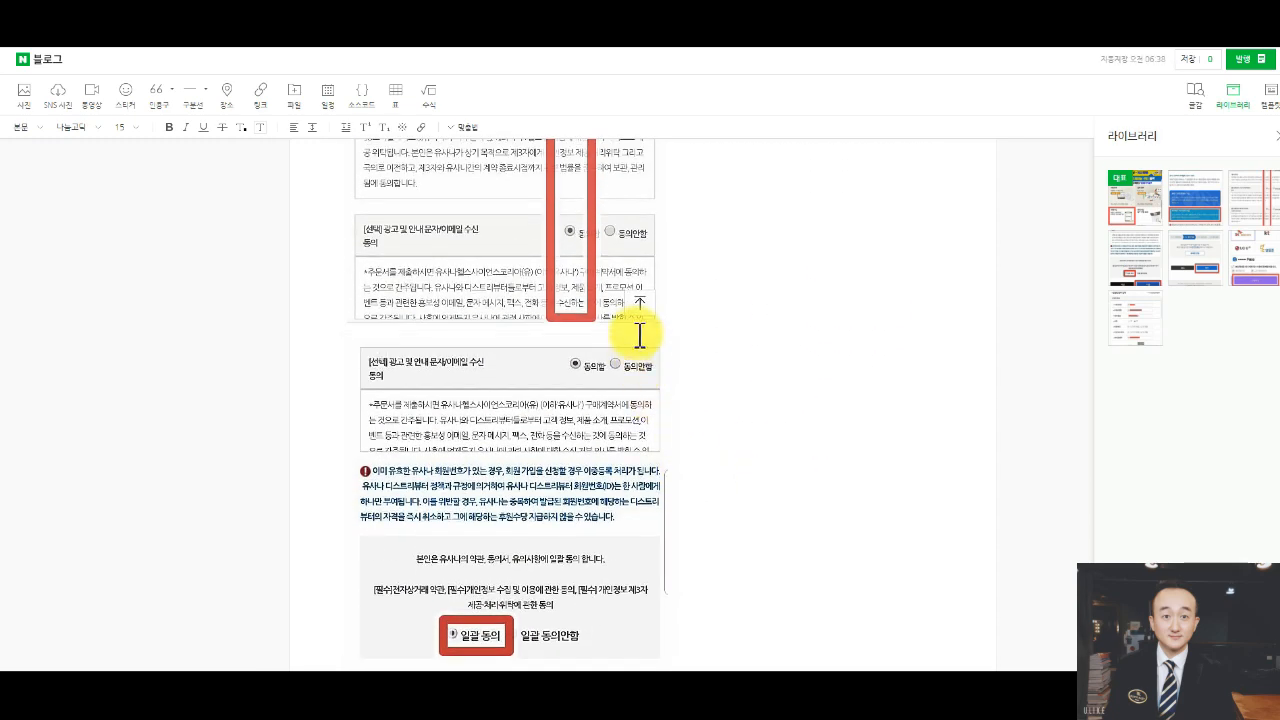
{"action": "left_click", "coordinate": [637, 333]}
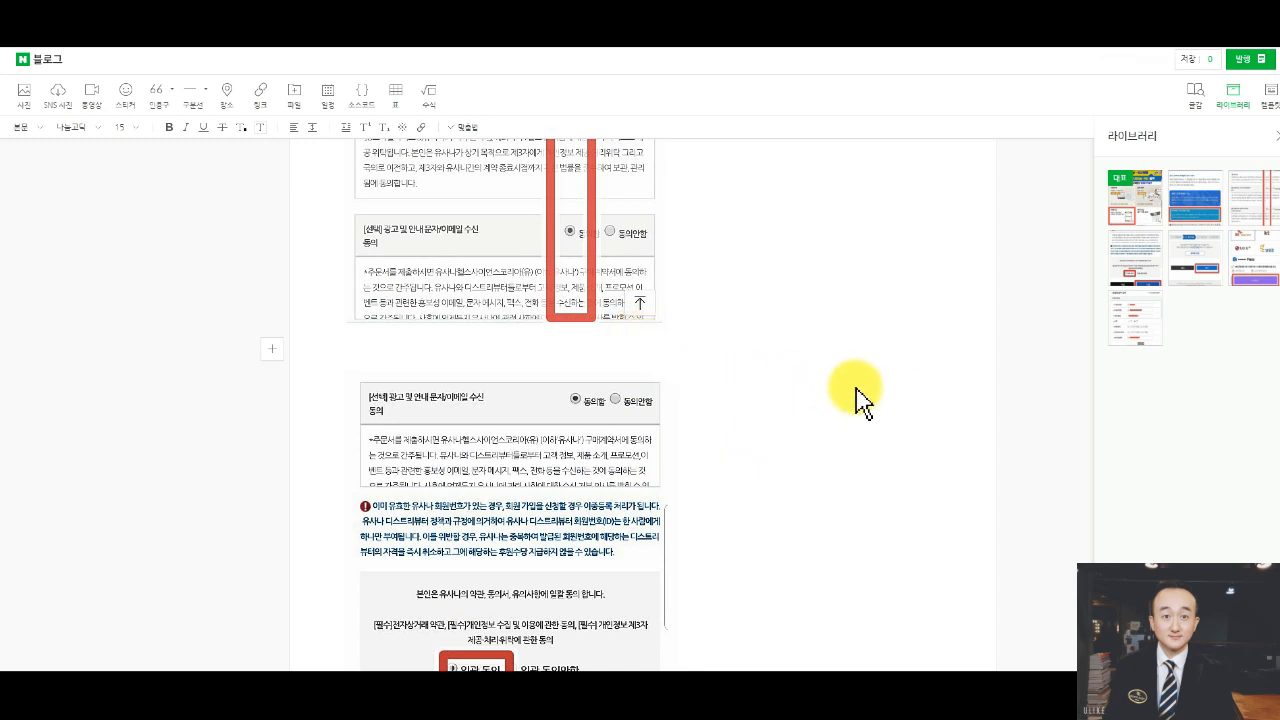
{"action": "type", "text": "필수는 동의"}
{"action": "type", "text": "선택하고, 선택은 동의함"}
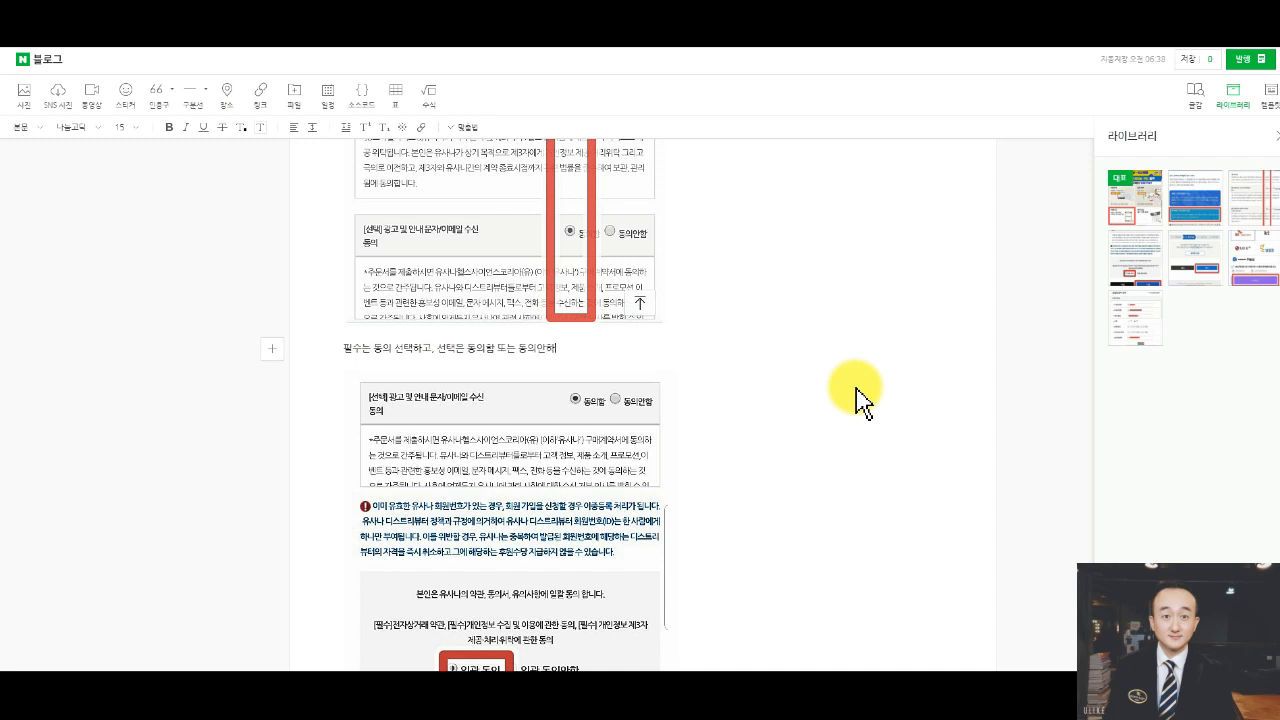
{"action": "type", "text": " 또는 동의안함으로 하시며 ㄴ되"}
{"action": "type", "text": "니다."}
Add the caption "본인인증, 휴대폰 인증 >> 확인 누르고 해주세요." between the 본인인증 screenshot and the PASS screenshot.
{"action": "scroll", "coordinate": [855, 400], "scroll_direction": "up", "scroll_amount": 1}
{"action": "scroll", "coordinate": [849, 428], "scroll_direction": "down", "scroll_amount": 3}
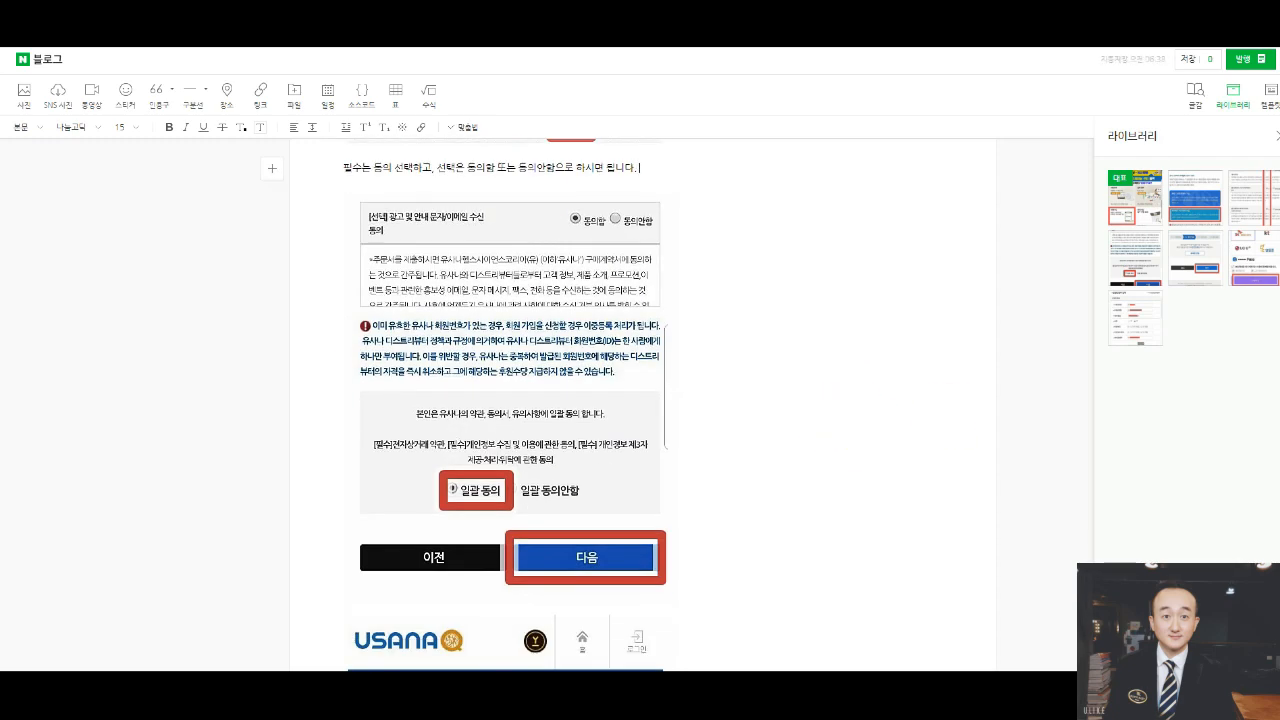
{"action": "left_click", "coordinate": [851, 357]}
{"action": "scroll", "coordinate": [855, 370], "scroll_direction": "down", "scroll_amount": 5}
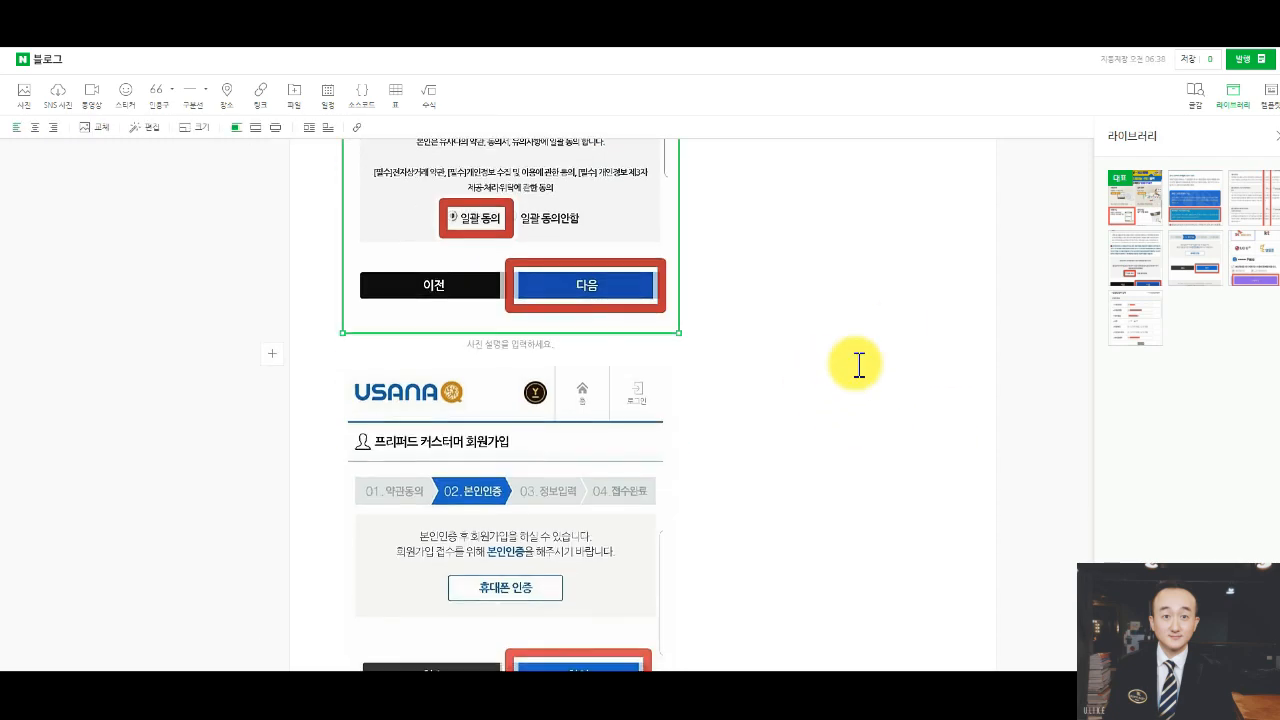
{"action": "scroll", "coordinate": [855, 375], "scroll_direction": "down", "scroll_amount": 2}
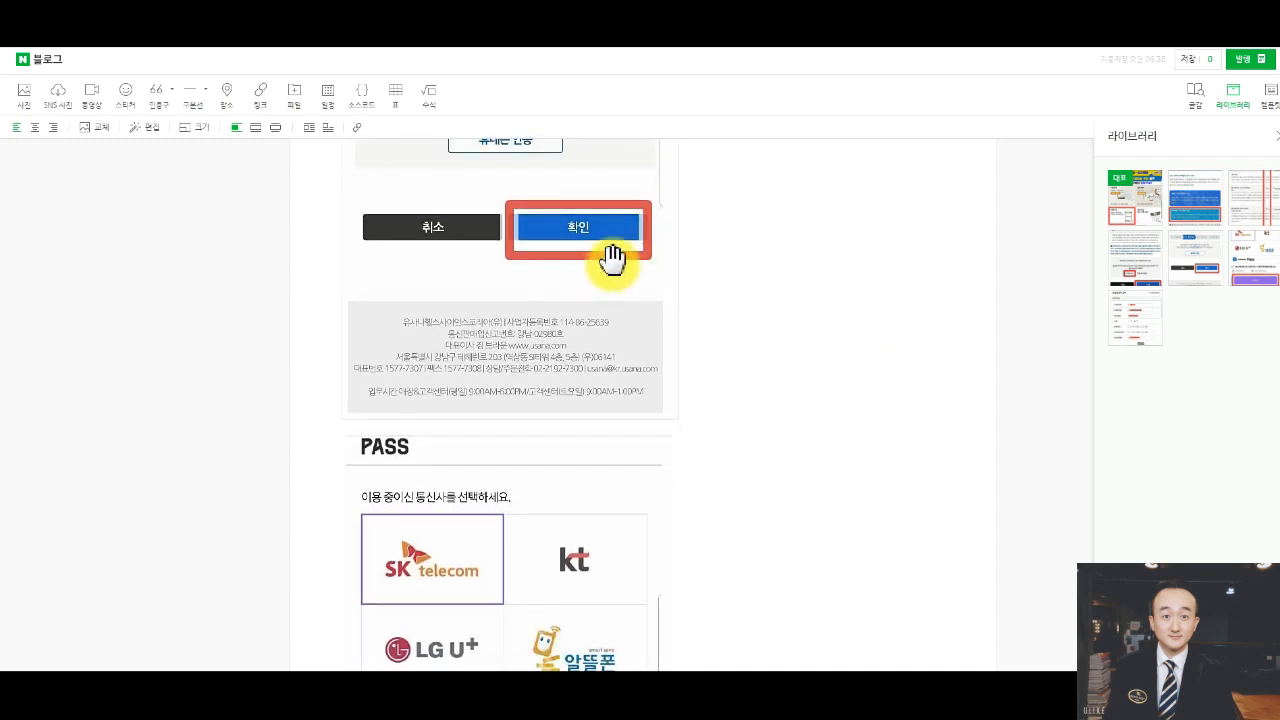
{"action": "left_click", "coordinate": [806, 414]}
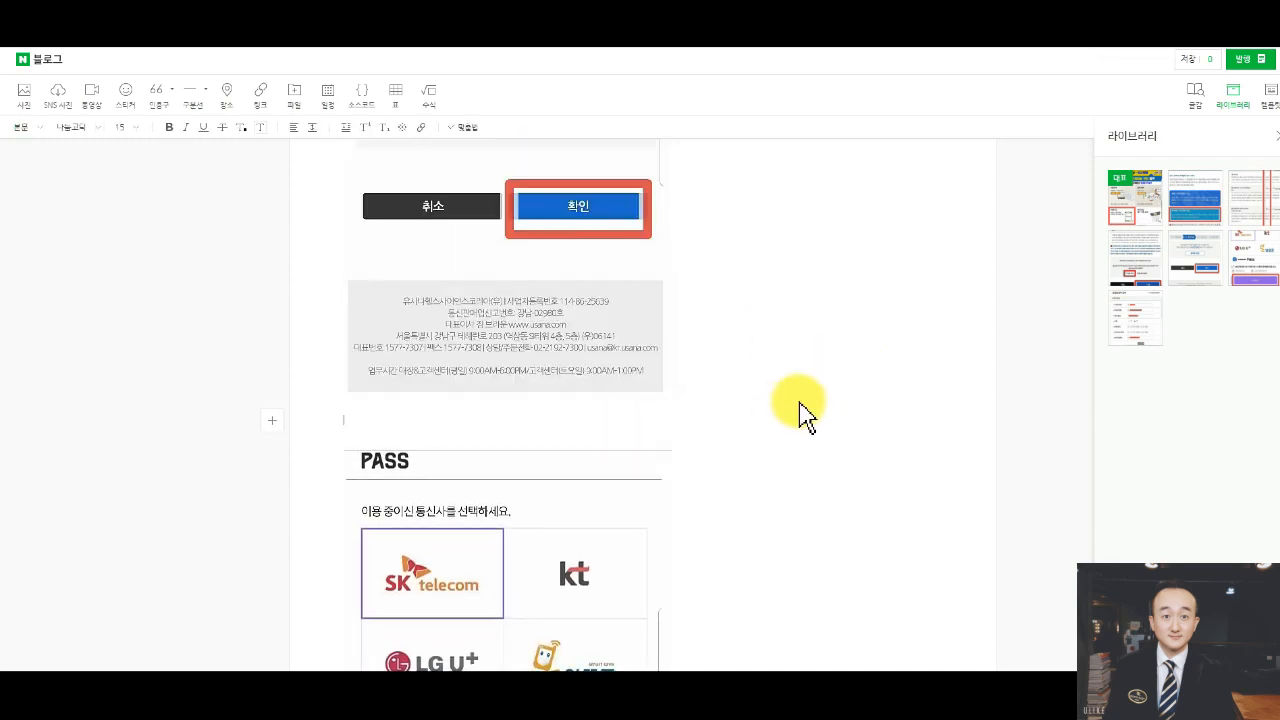
{"action": "scroll", "coordinate": [806, 414], "scroll_direction": "up", "scroll_amount": 3}
{"action": "scroll", "coordinate": [810, 424], "scroll_direction": "down", "scroll_amount": 2}
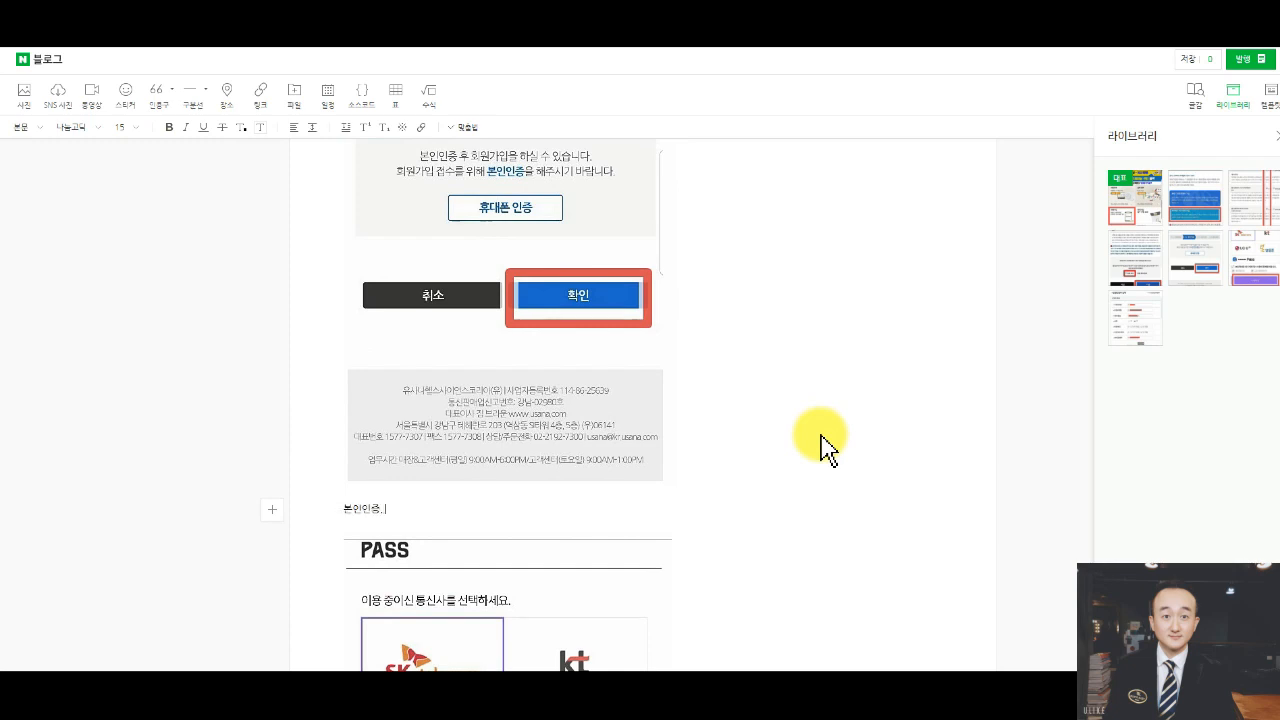
{"action": "type", "text": "증 >> 확인 누르기.."}
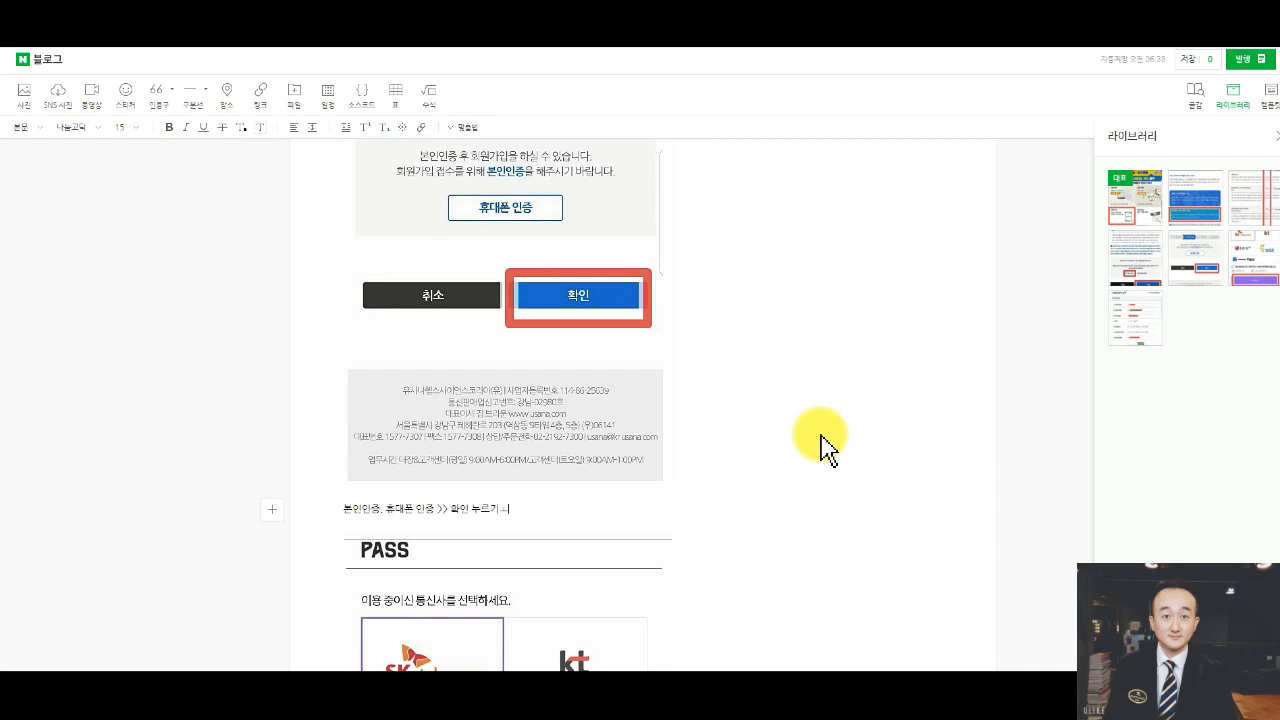
{"action": "type", "text": "르"}
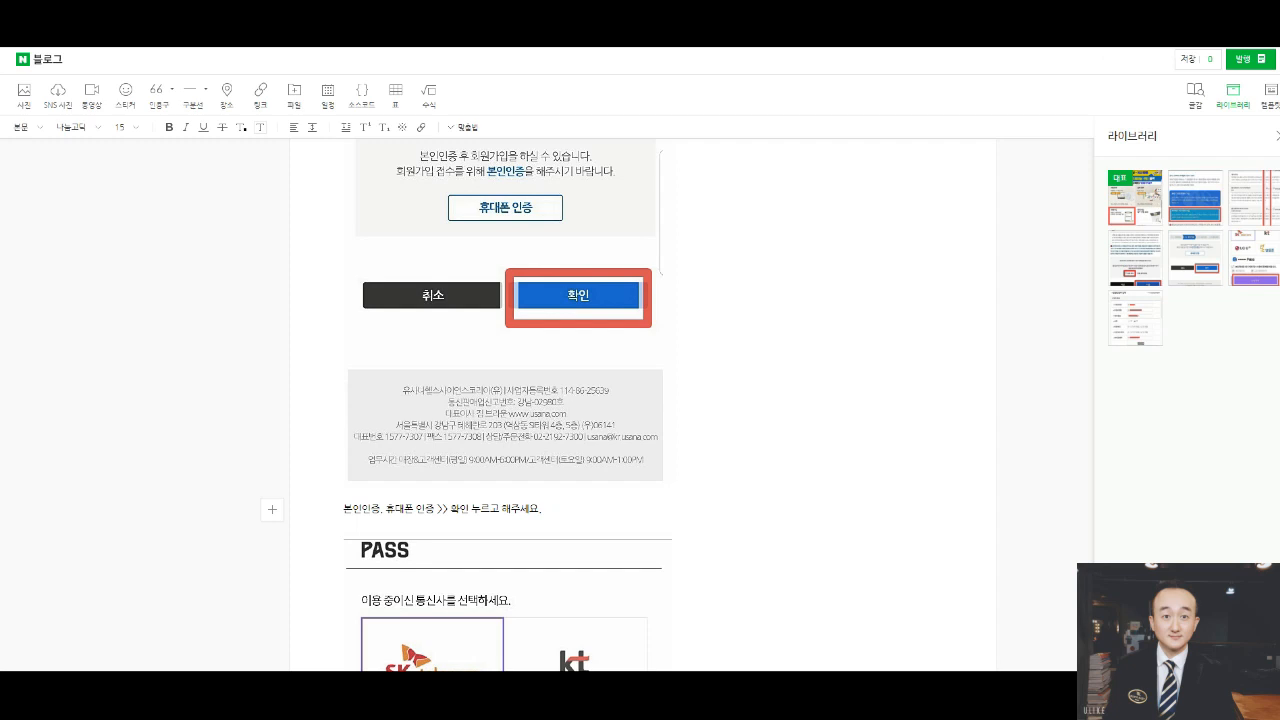
Add the line "인증을 마쳤으면, 아래처럼 정보입력 해주시면 되구요." between the PASS screenshot and the 정보입력 form screenshot.
{"action": "left_click", "coordinate": [863, 429]}
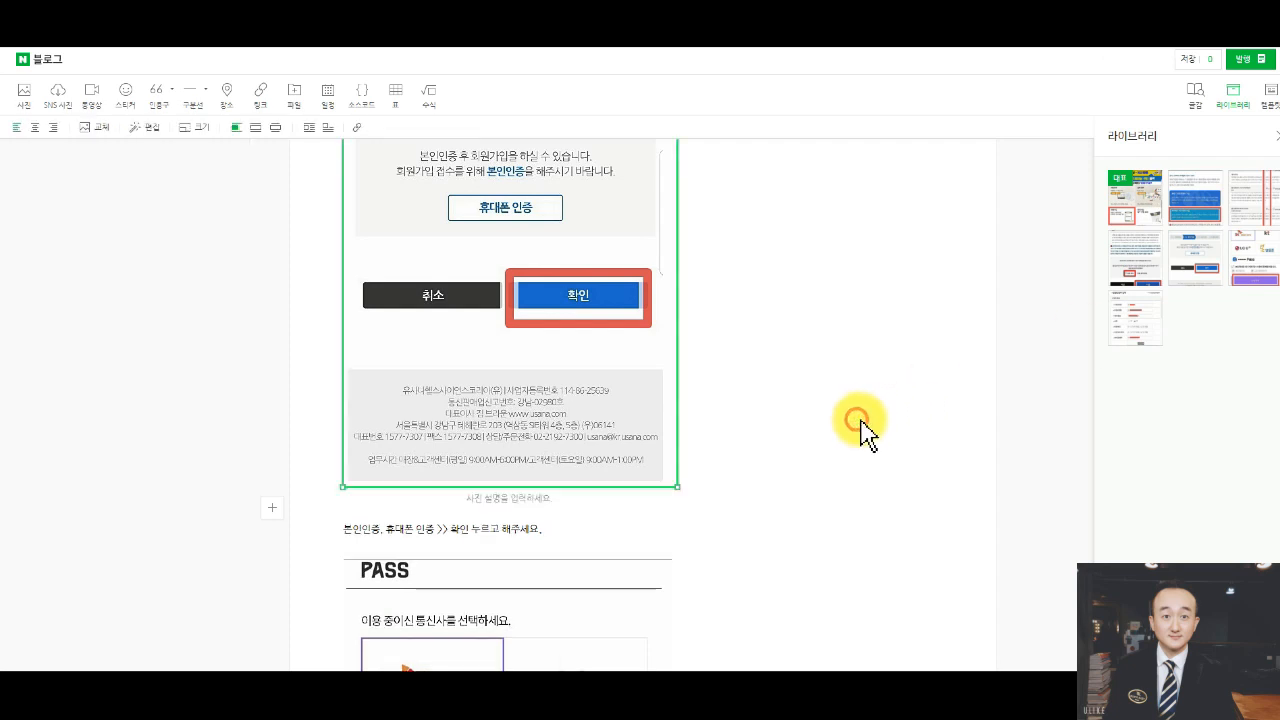
{"action": "scroll", "coordinate": [874, 434], "scroll_direction": "down", "scroll_amount": 6}
{"action": "scroll", "coordinate": [874, 434], "scroll_direction": "down", "scroll_amount": 4}
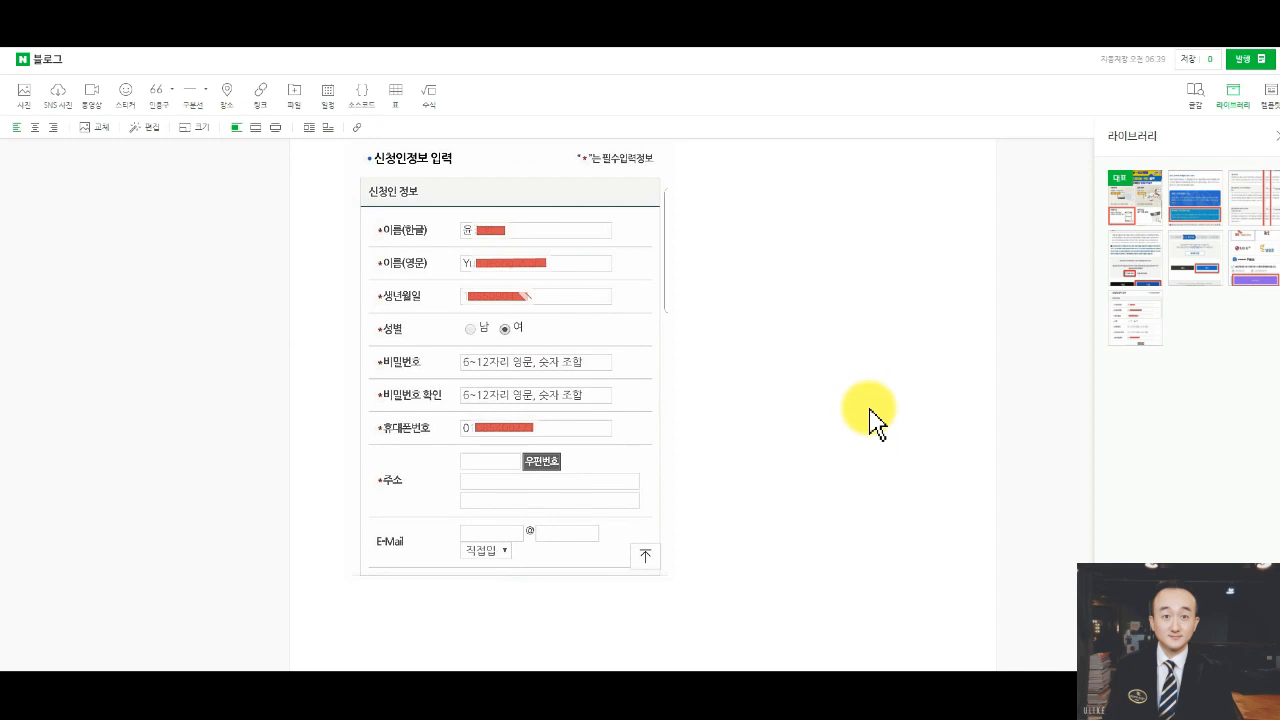
{"action": "scroll", "coordinate": [751, 428], "scroll_direction": "up", "scroll_amount": 4}
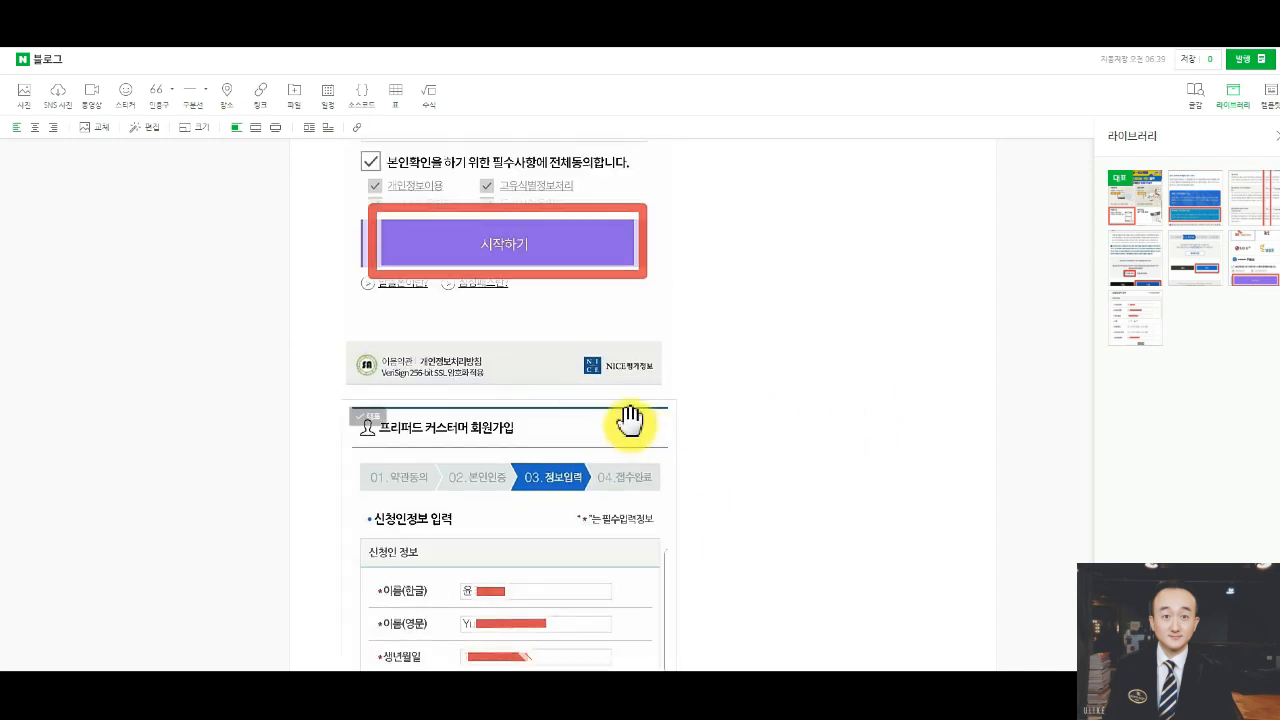
{"action": "left_click", "coordinate": [614, 394]}
{"action": "scroll", "coordinate": [777, 429], "scroll_direction": "down", "scroll_amount": 1}
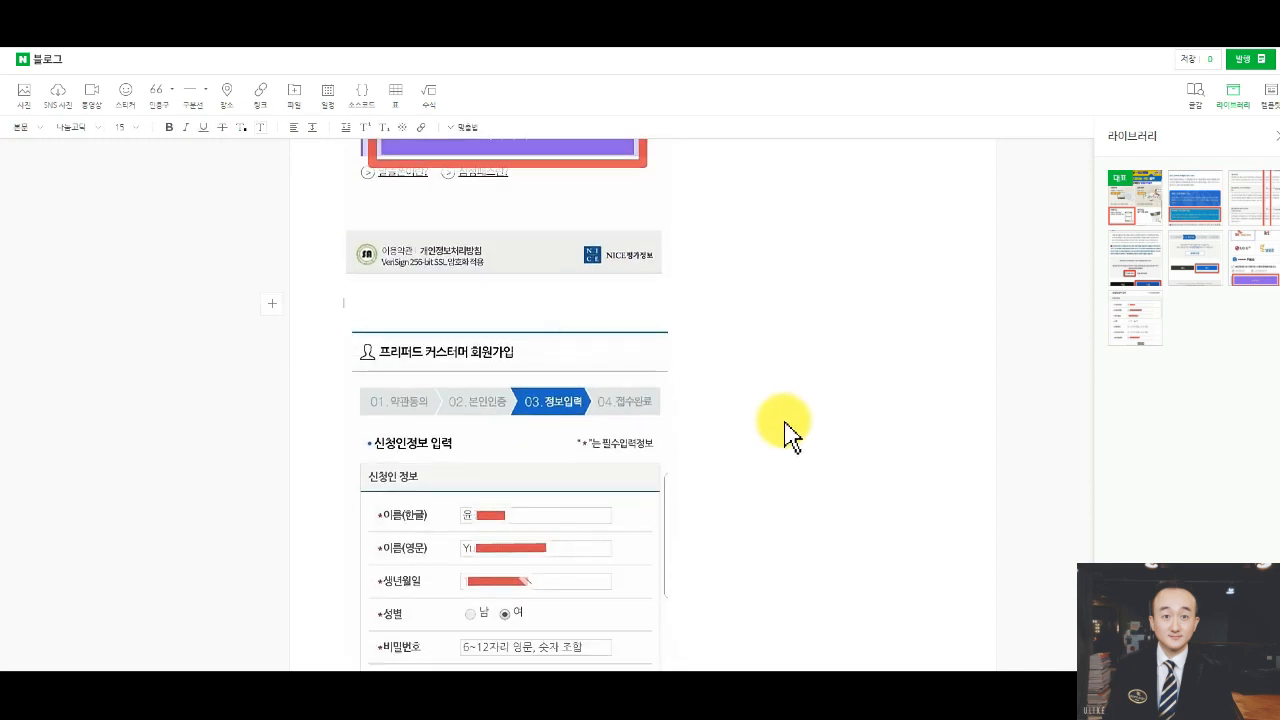
{"action": "type", "text": "인증을 마쳤으면, 아래처"}
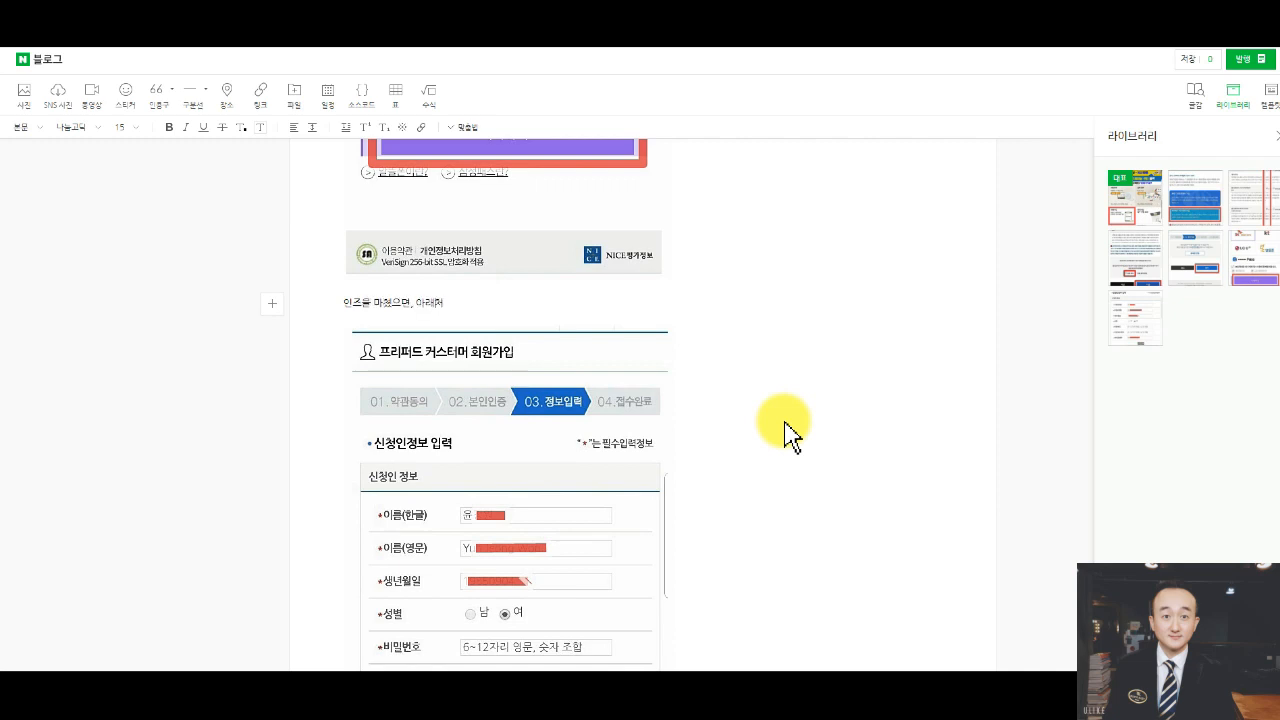
{"action": "type", "text": "럼 정보입력 해주시면 되구요."}
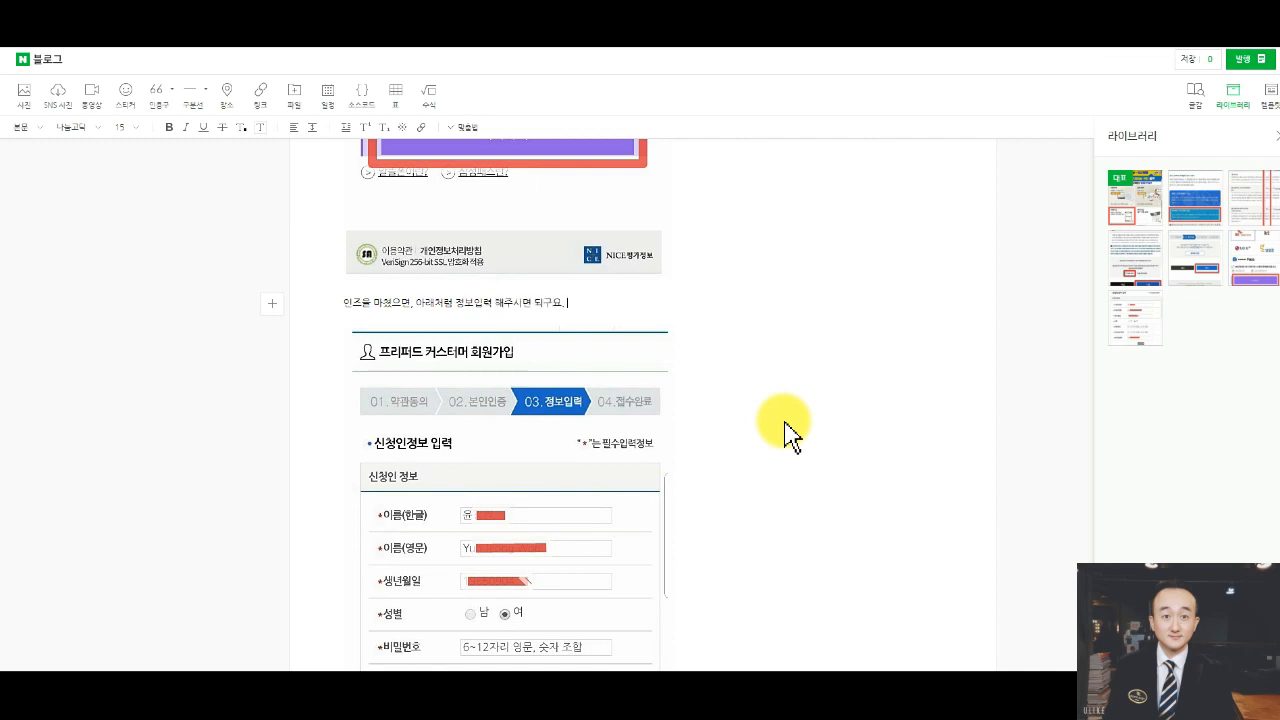
Paste the introducer-information screenshot and the closing sign-up text below the 신청인정보 form image.
{"action": "scroll", "coordinate": [877, 480], "scroll_direction": "down", "scroll_amount": 4}
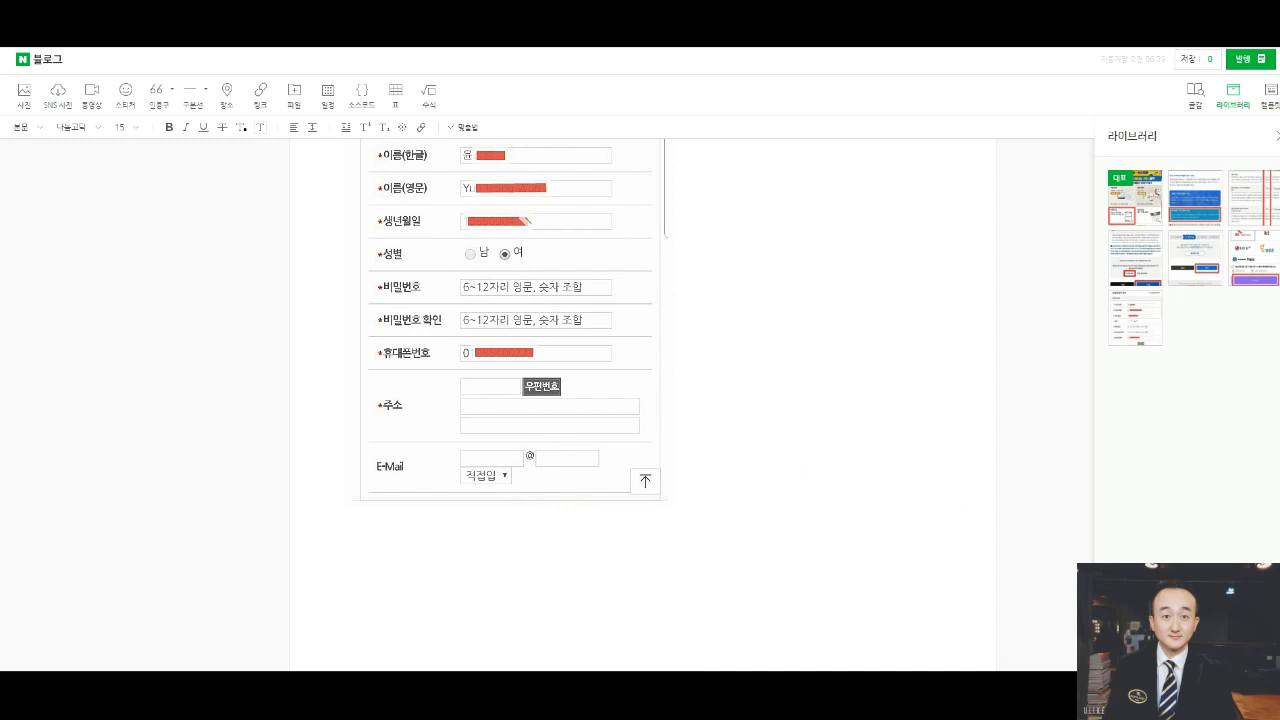
{"action": "left_click", "coordinate": [632, 528]}
{"action": "key", "text": "ctrl+v"}
{"action": "left_click", "coordinate": [743, 442]}
{"action": "scroll", "coordinate": [741, 453], "scroll_direction": "down", "scroll_amount": 1}
{"action": "left_click", "coordinate": [344, 344]}
{"action": "key", "text": "Return"}
{"action": "left_click_drag", "start_coordinate": [443, 518], "coordinate": [325, 489]}
{"action": "left_click", "coordinate": [610, 454]}
Join the three closing lines from "드디어 유사나 회원가입이 완료되었어요!" to "도착합니다." into one, and remove the gap before the 회원코드(ID) line.
{"action": "scroll", "coordinate": [769, 421], "scroll_direction": "down", "scroll_amount": 4}
{"action": "scroll", "coordinate": [775, 430], "scroll_direction": "down", "scroll_amount": 3}
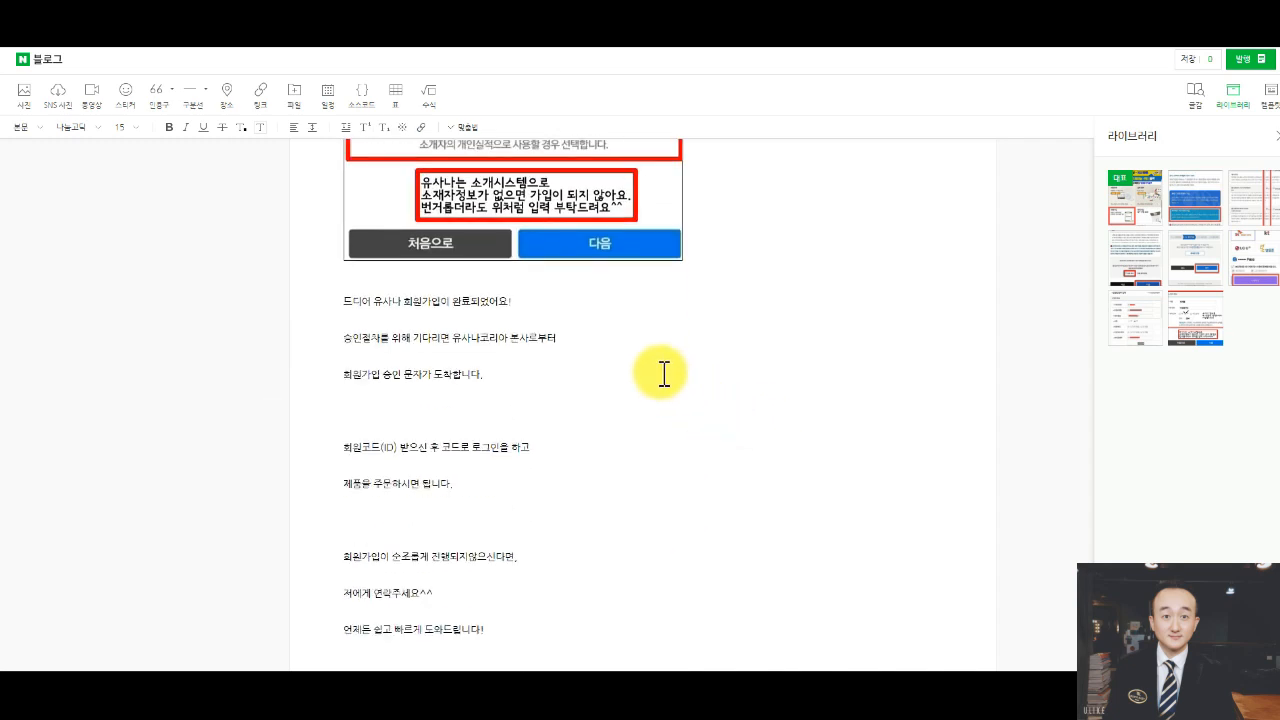
{"action": "key", "text": "BackSpace"}
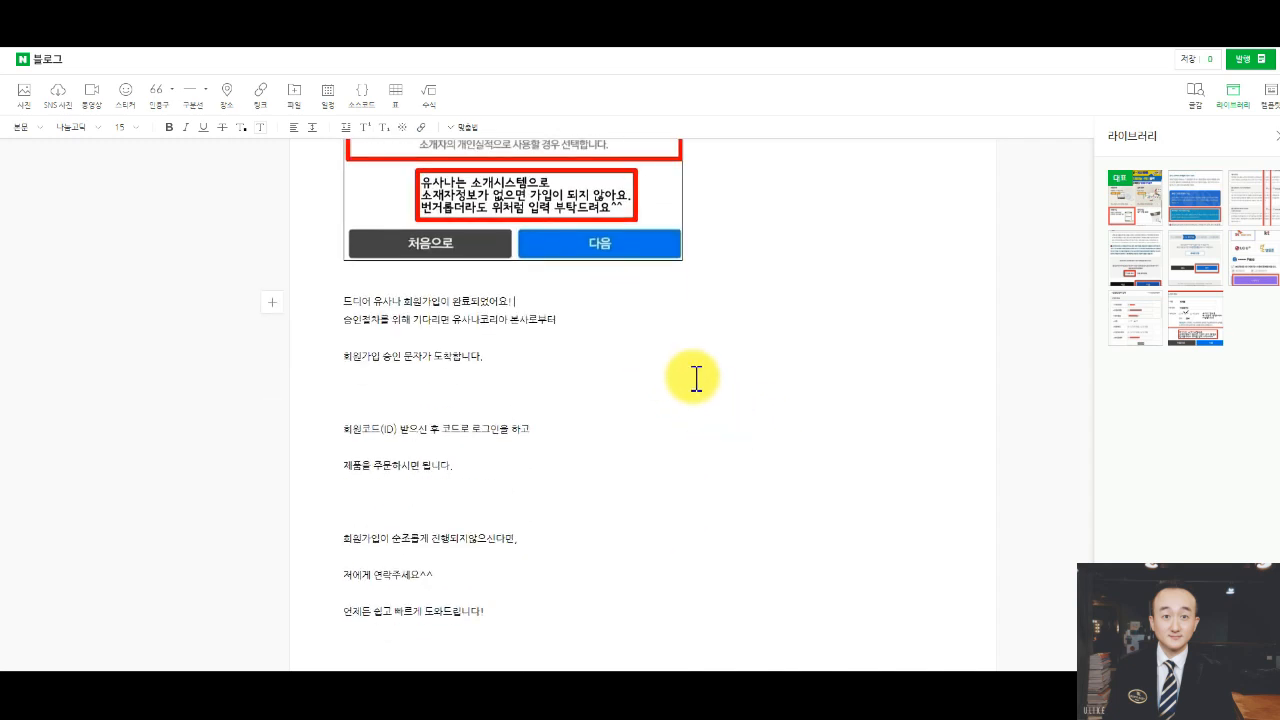
{"action": "key", "text": "Delete"}
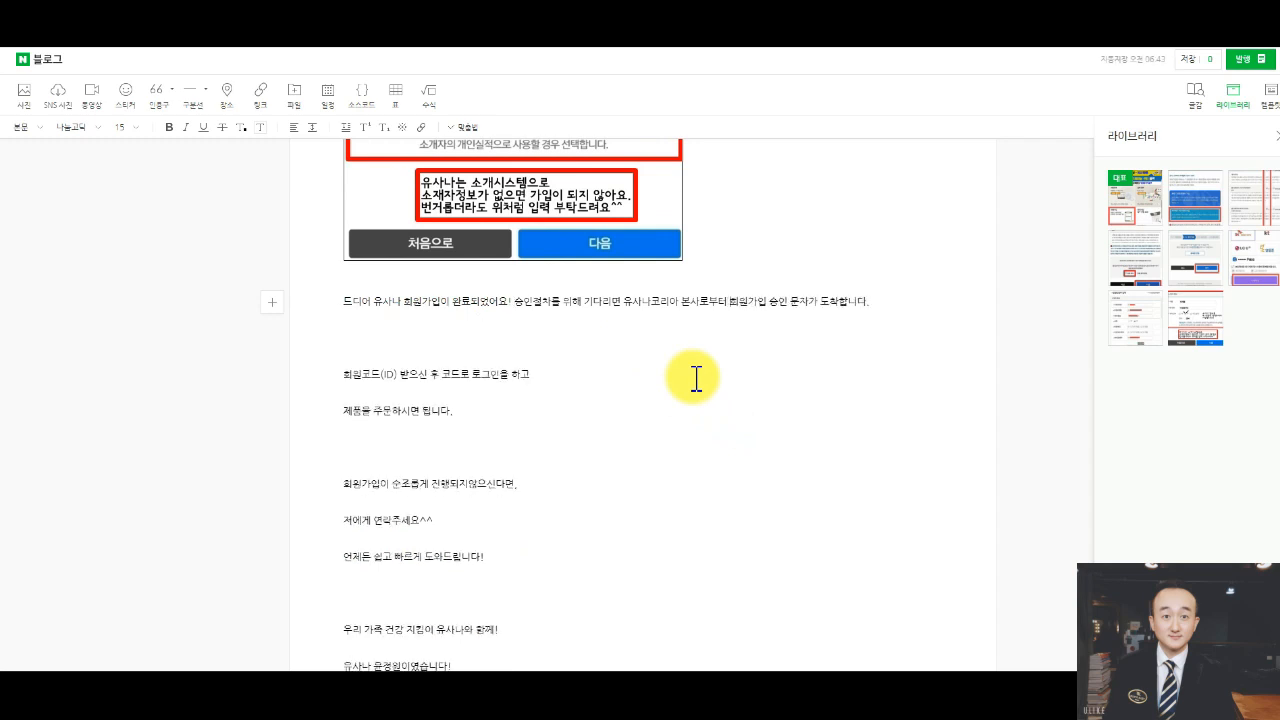
{"action": "key", "text": "Down"}
{"action": "key", "text": "Delete"}
{"action": "key", "text": "Delete"}
{"action": "key", "text": "Delete"}
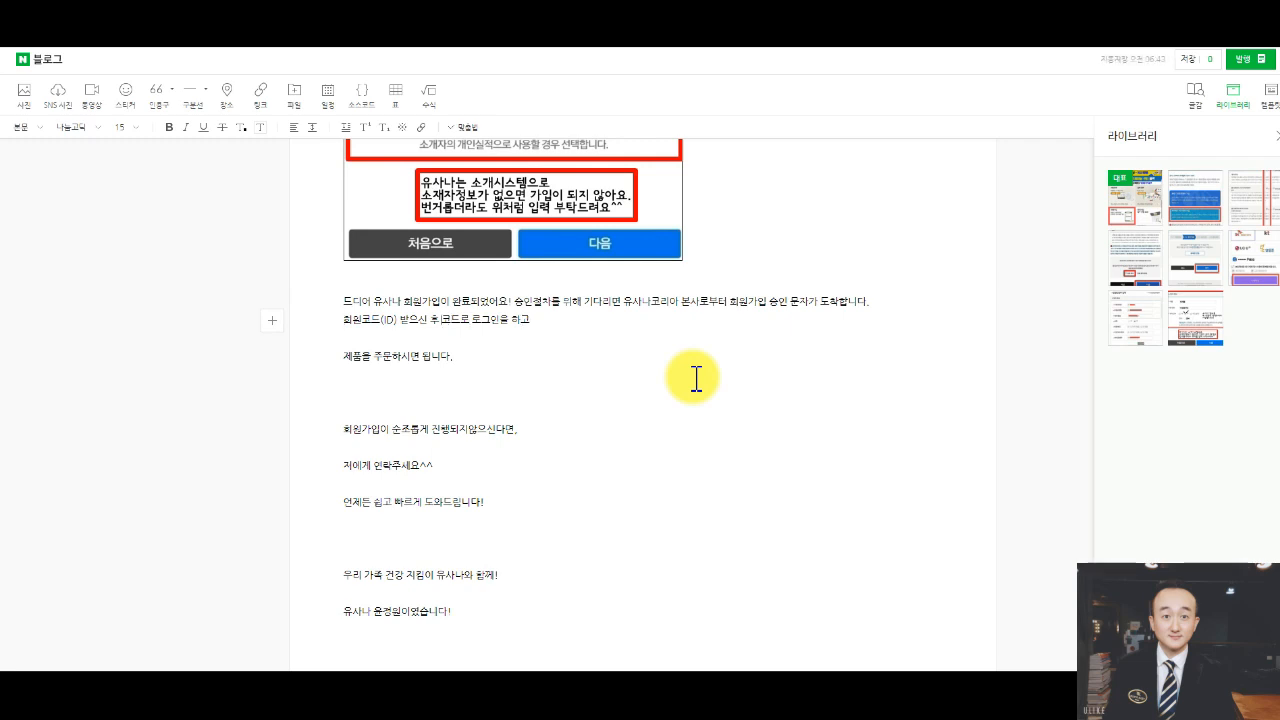
Replace "코드로" with "아이디로" in the 회원코드(ID) line and join "제품을 주문하시면 됩니다." onto it.
{"action": "key", "text": "shift+Right"}
{"action": "key", "text": "shift+Right"}
{"action": "key", "text": "shift+Right"}
{"action": "key", "text": "shift+Right"}
{"action": "key", "text": "Delete"}
{"action": "type", "text": "아이디로"}
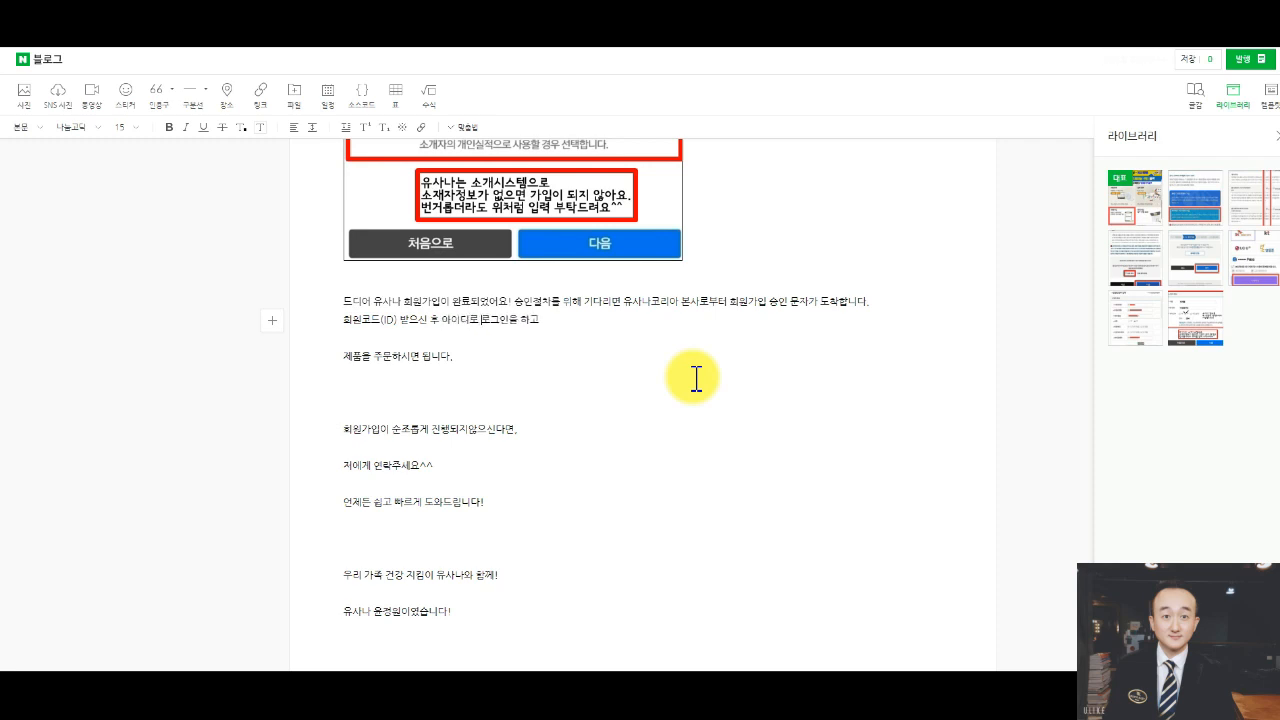
{"action": "key", "text": "End"}
{"action": "key", "text": "Delete"}
{"action": "key", "text": "Delete"}
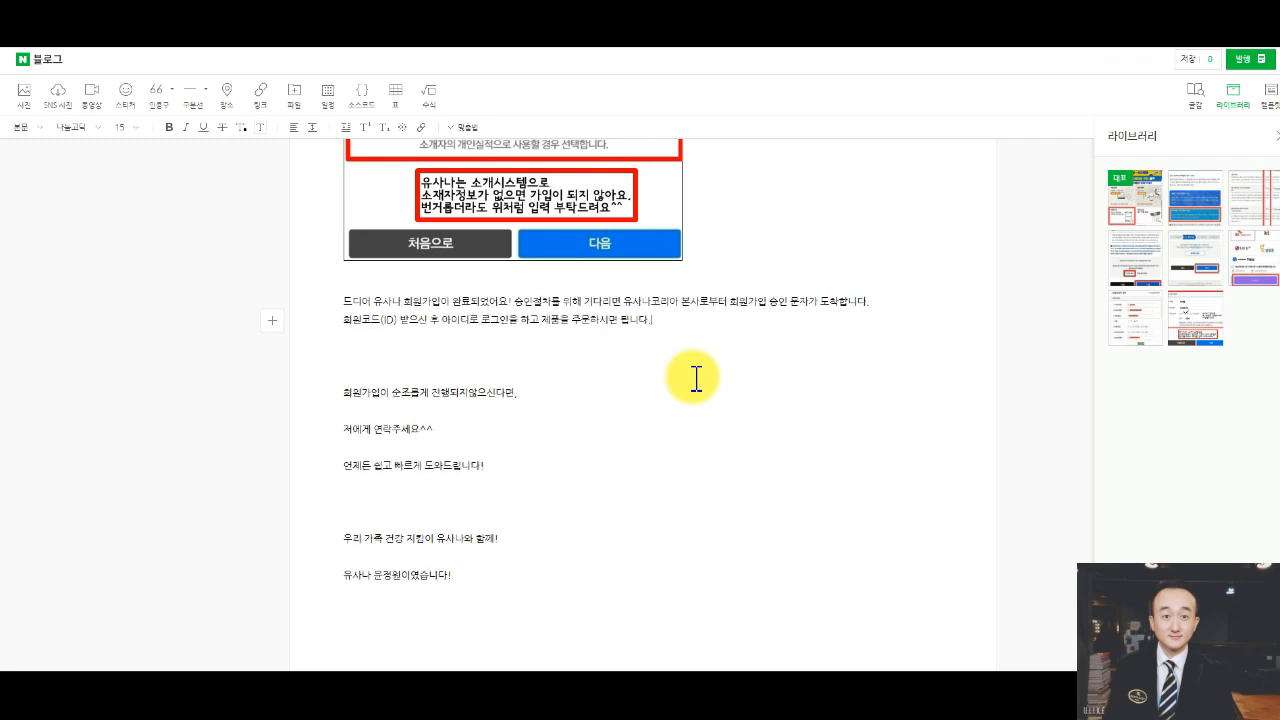
Remove the extra blank line above "회원가입이 순조롭게", correct the spacing to "진행되지 않으신다면," and join the two following lines onto it.
{"action": "key", "text": "Down"}
{"action": "key", "text": "Down"}
{"action": "key", "text": "Delete"}
{"action": "key", "text": "Delete"}
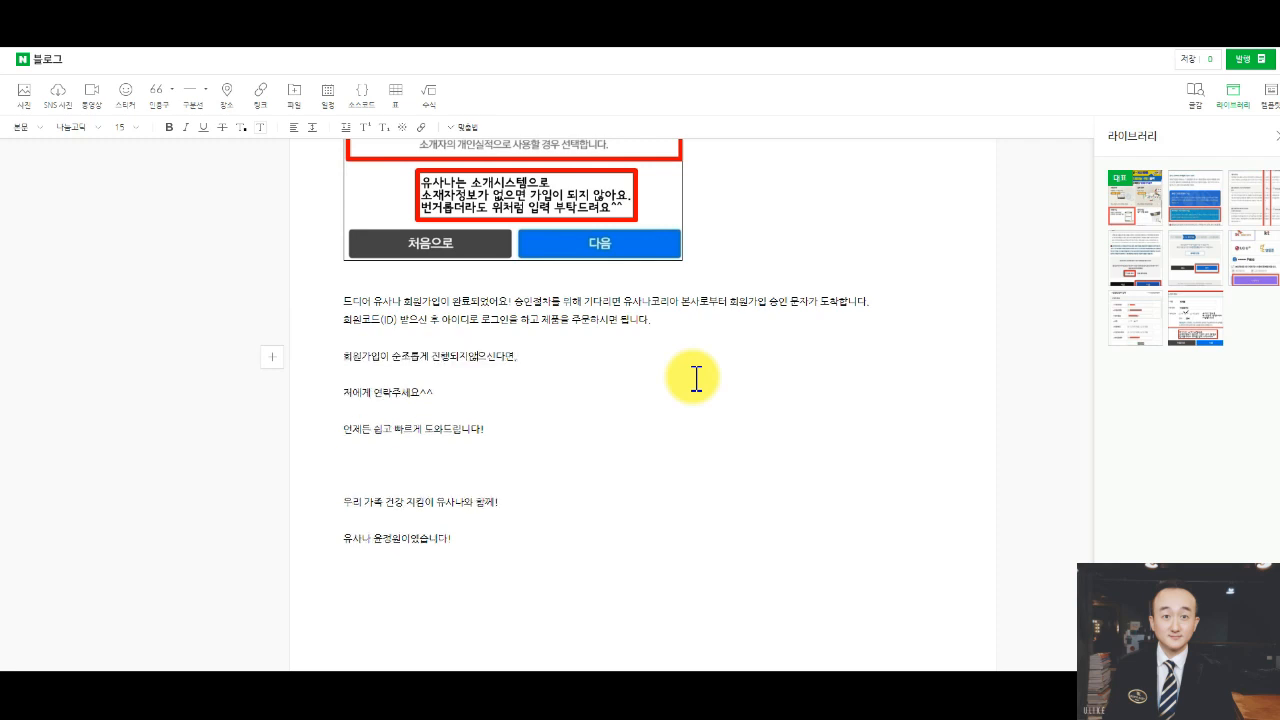
{"action": "key", "text": "End"}
{"action": "key", "text": "Delete"}
{"action": "key", "text": "Delete"}
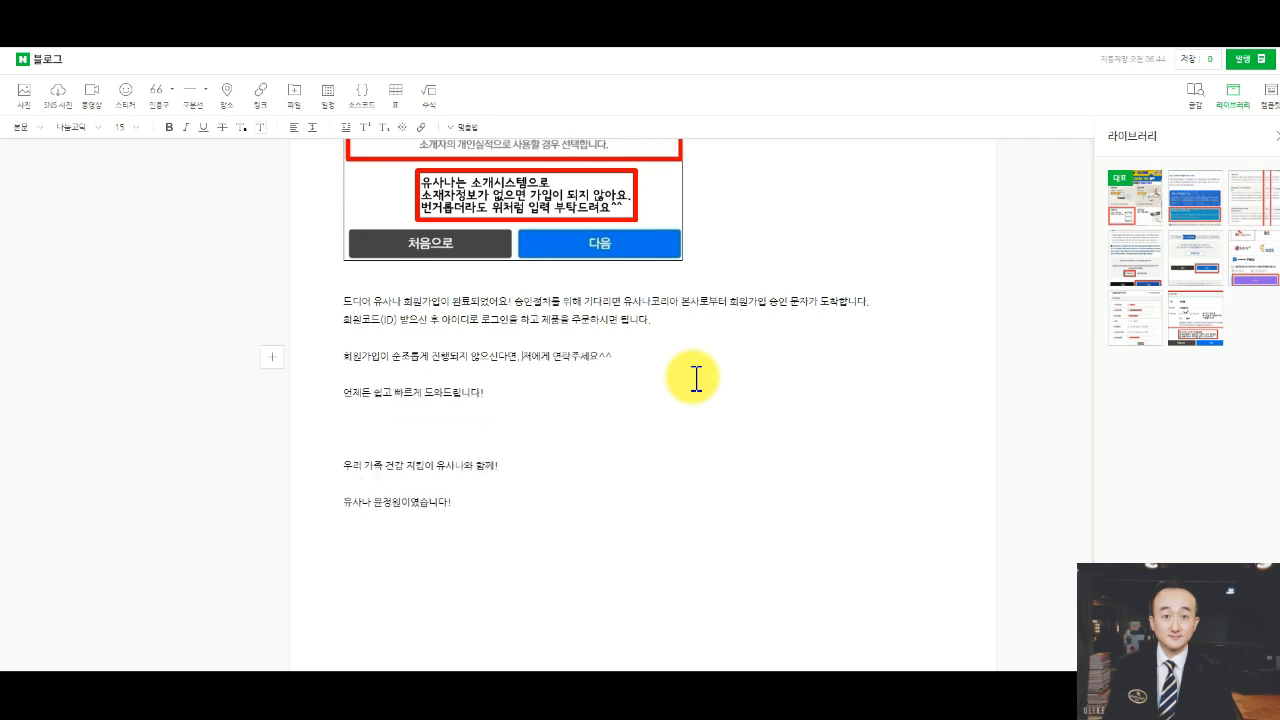
{"action": "key", "text": "Delete"}
{"action": "key", "text": "Delete"}
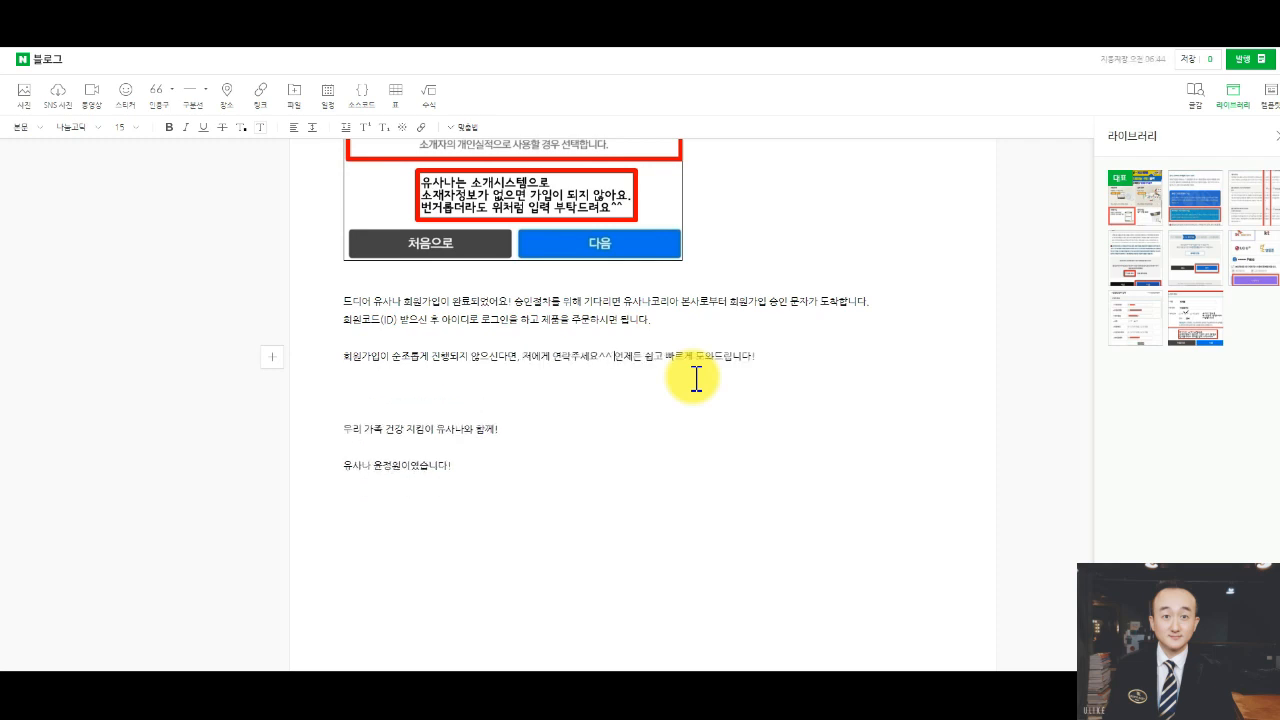
Close the gap above "우리 가족 건강 지킴이 유사나와 함께!", join the sign-off onto it and replace the author's name with the blog nickname.
{"action": "key", "text": "Delete"}
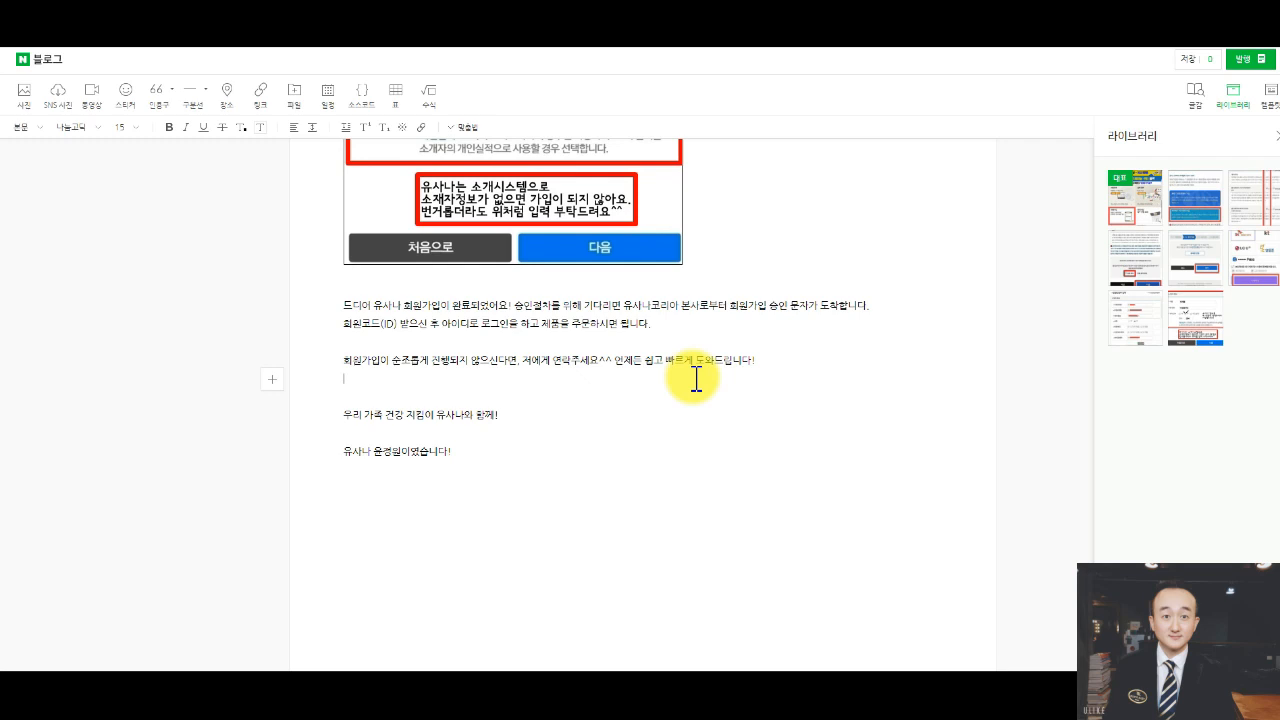
{"action": "key", "text": "Delete"}
{"action": "key", "text": "Delete"}
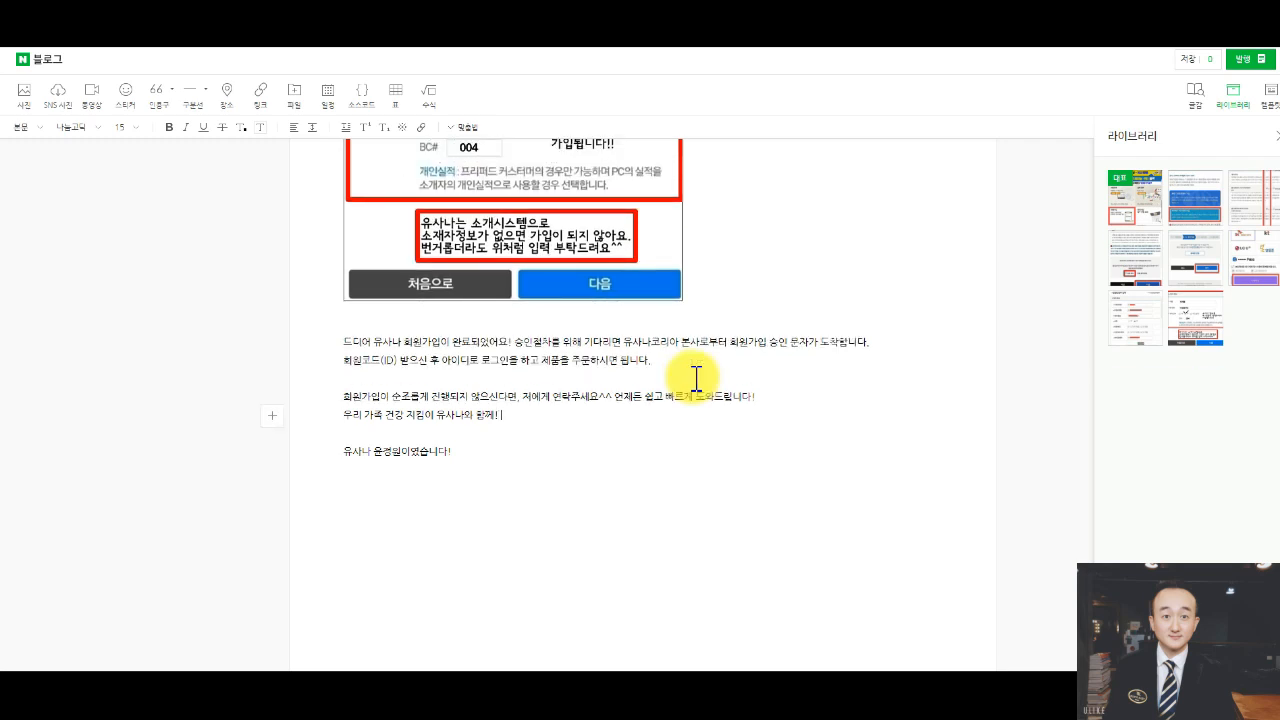
{"action": "key", "text": "Delete"}
{"action": "key", "text": "Delete"}
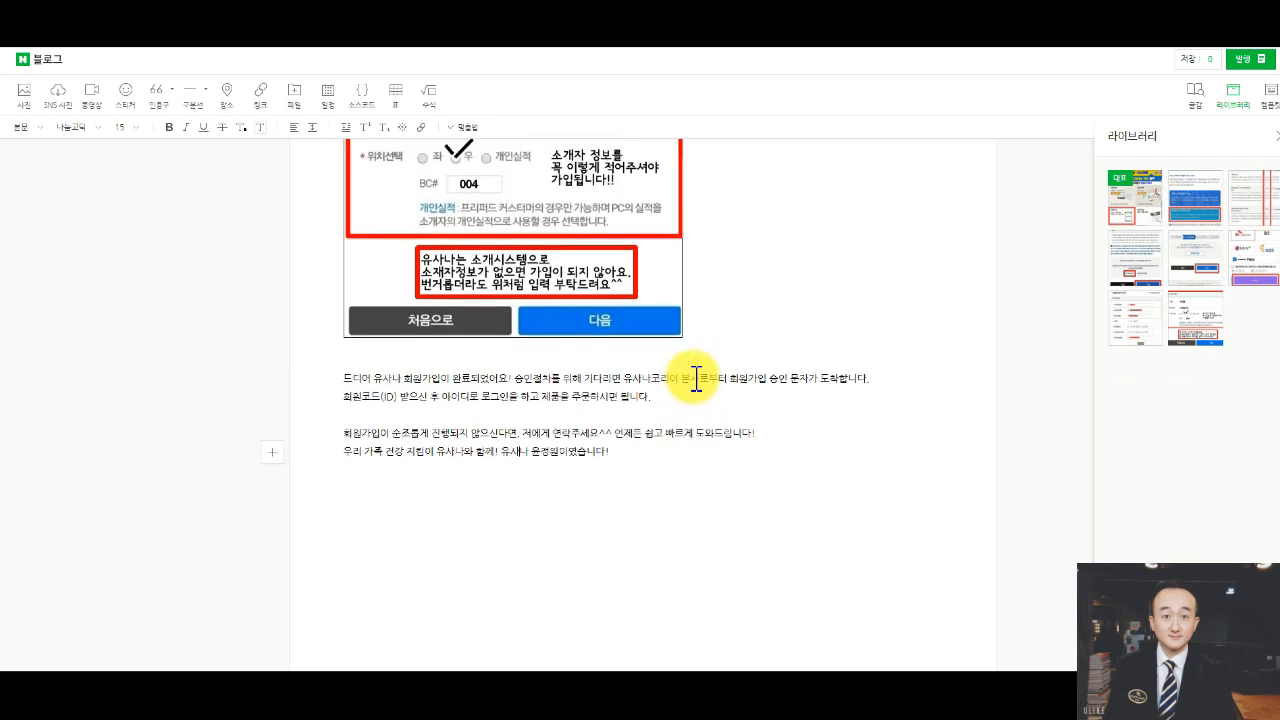
{"action": "key", "text": "shift+End"}
{"action": "key", "text": "Delete"}
{"action": "type", "text": "지상부붕"}
Insert a new empty line below the opening paragraph that ends with "조심하세요.".
{"action": "scroll", "coordinate": [740, 415], "scroll_direction": "down", "scroll_amount": 10}
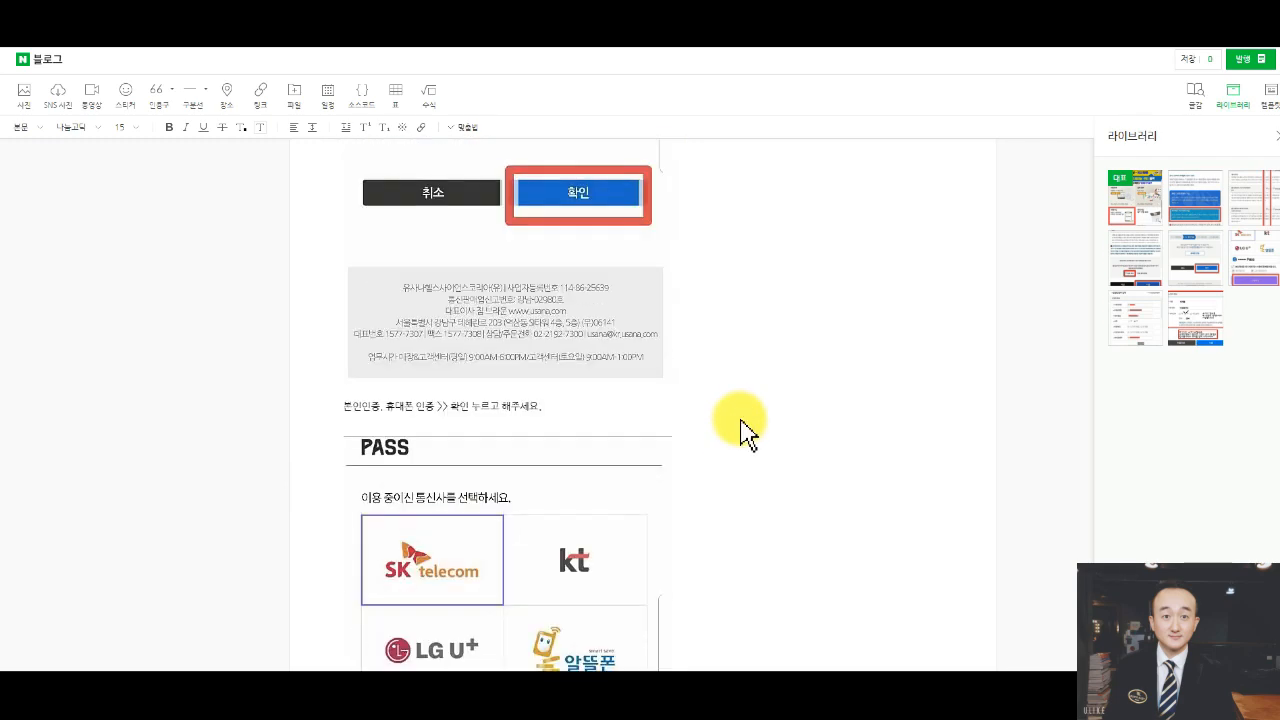
{"action": "scroll", "coordinate": [741, 421], "scroll_direction": "up", "scroll_amount": 15}
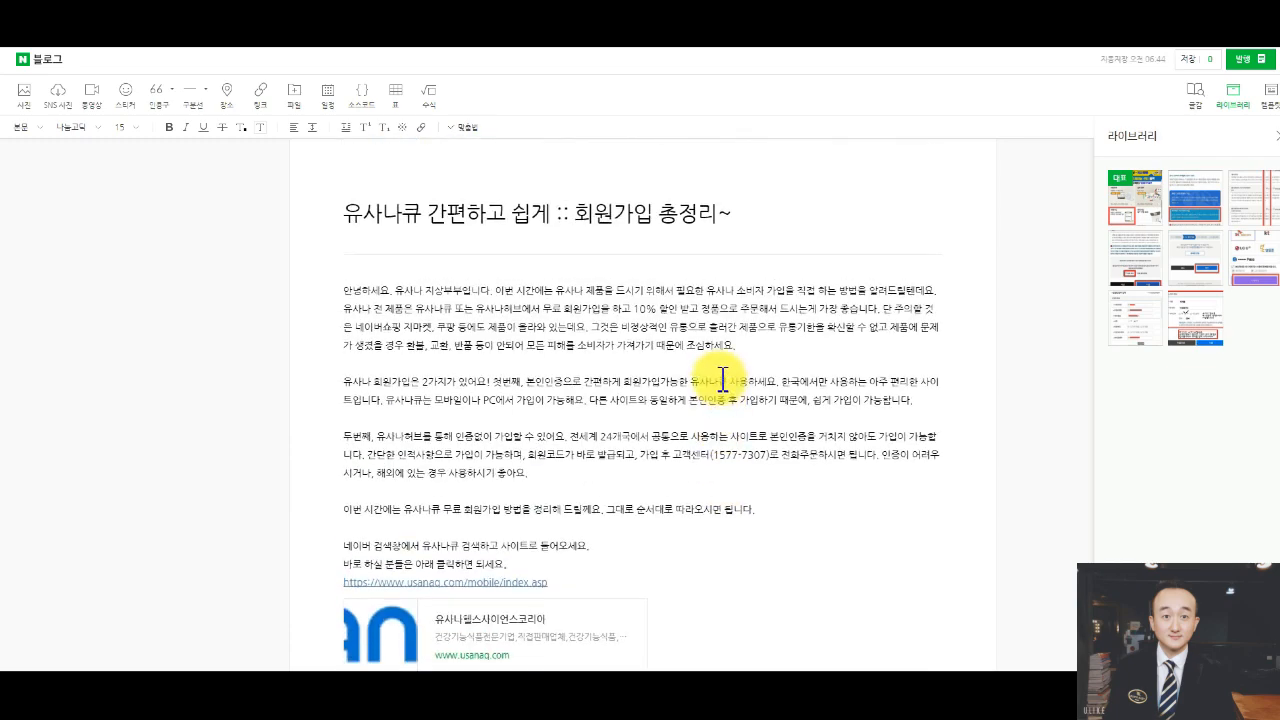
{"action": "left_click", "coordinate": [768, 345]}
{"action": "key", "text": "Return"}
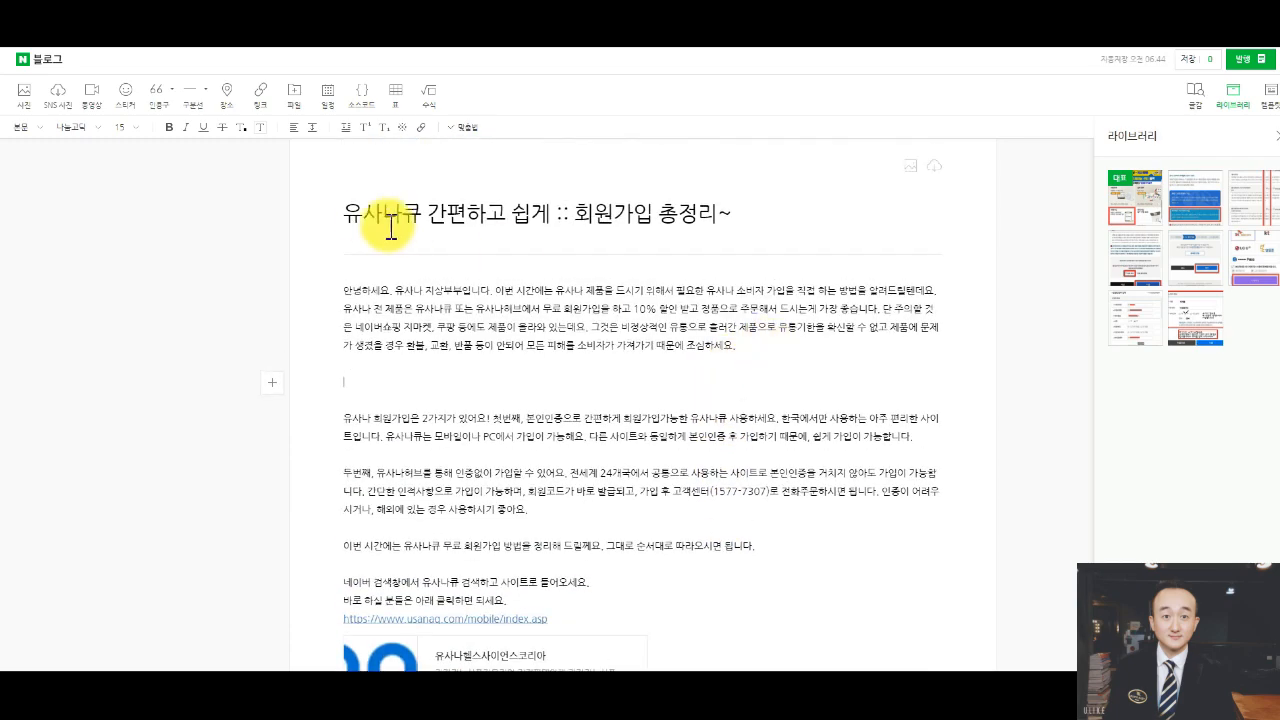
Copy the post title "유사나큐 간편하고 쉽게 :: 회원가입 총정리" and replace the thumbnail text in Photoshop's 티스토리.psd with it.
{"action": "left_click_drag", "start_coordinate": [347, 212], "coordinate": [712, 214]}
{"action": "key", "text": "ctrl+c"}
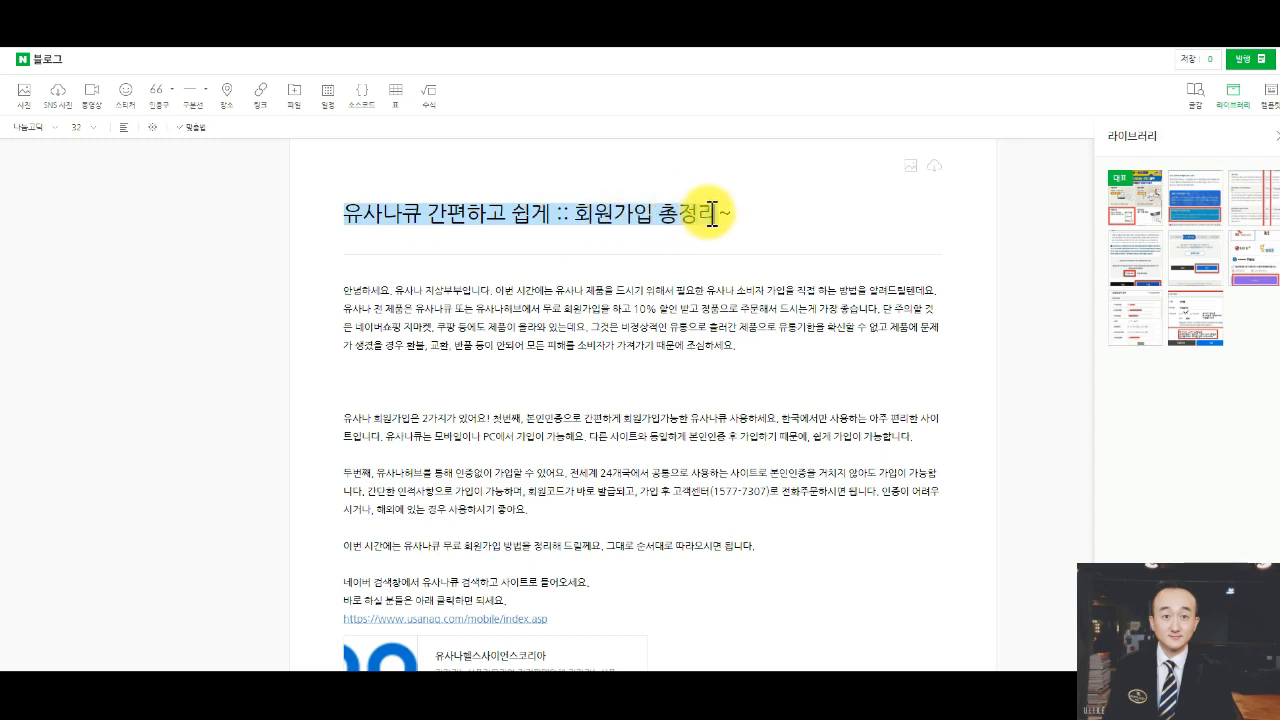
{"action": "left_click", "coordinate": [267, 686]}
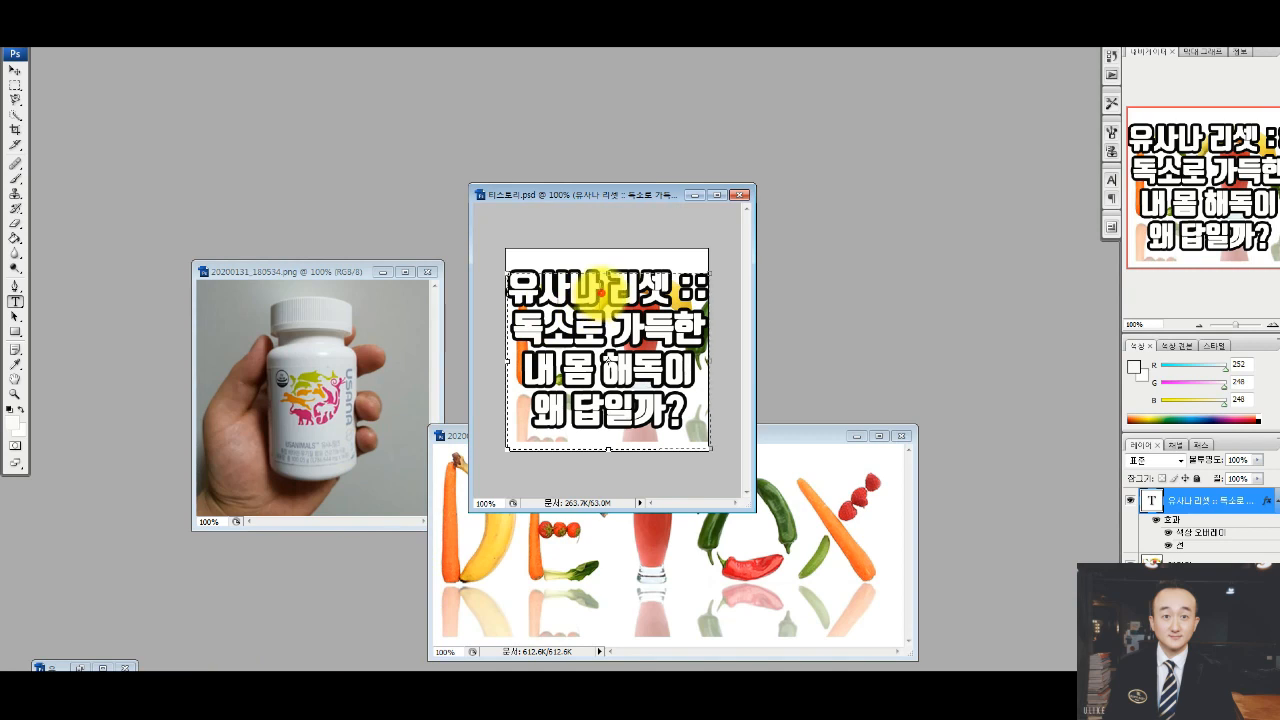
{"action": "left_click", "coordinate": [601, 292]}
{"action": "key", "text": "ctrl+a"}
{"action": "key", "text": "ctrl+v"}
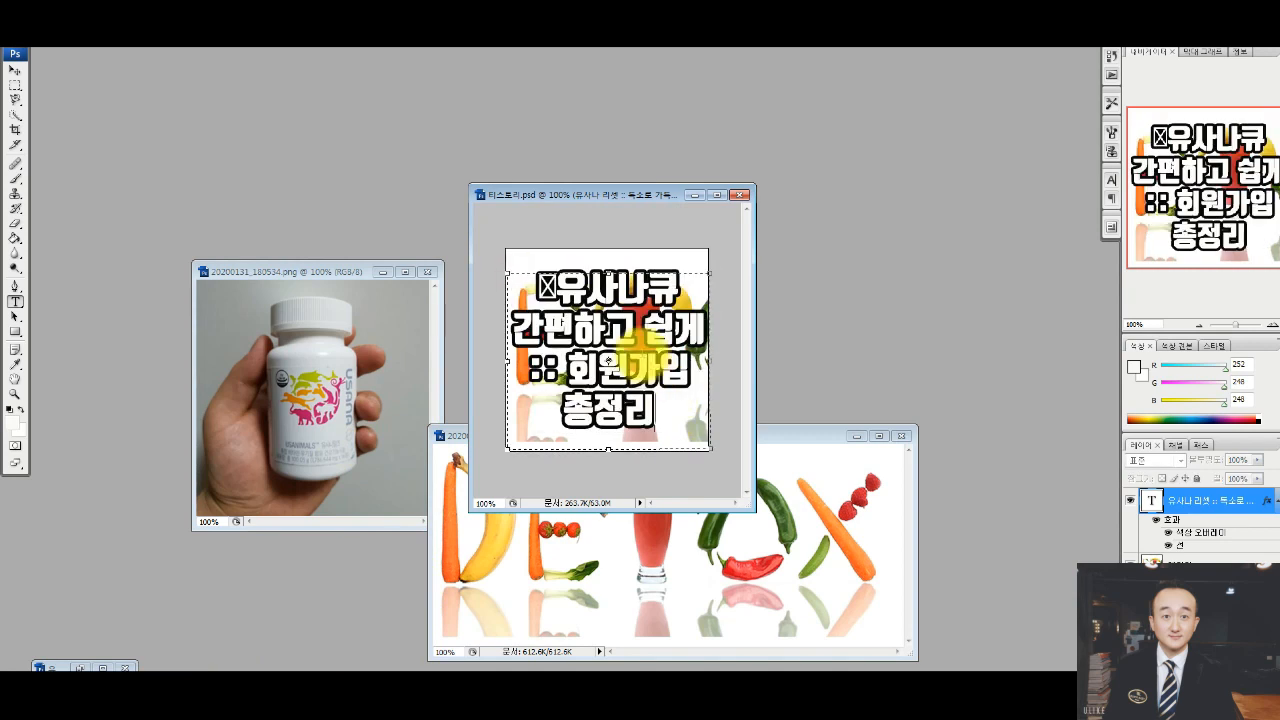
Delete the stray character before "유사나큐" in the thumbnail text and apply the text edit.
{"action": "left_click", "coordinate": [616, 289]}
{"action": "key", "text": "Left"}
{"action": "key", "text": "Left"}
{"action": "key", "text": "Left"}
{"action": "key", "text": "Delete"}
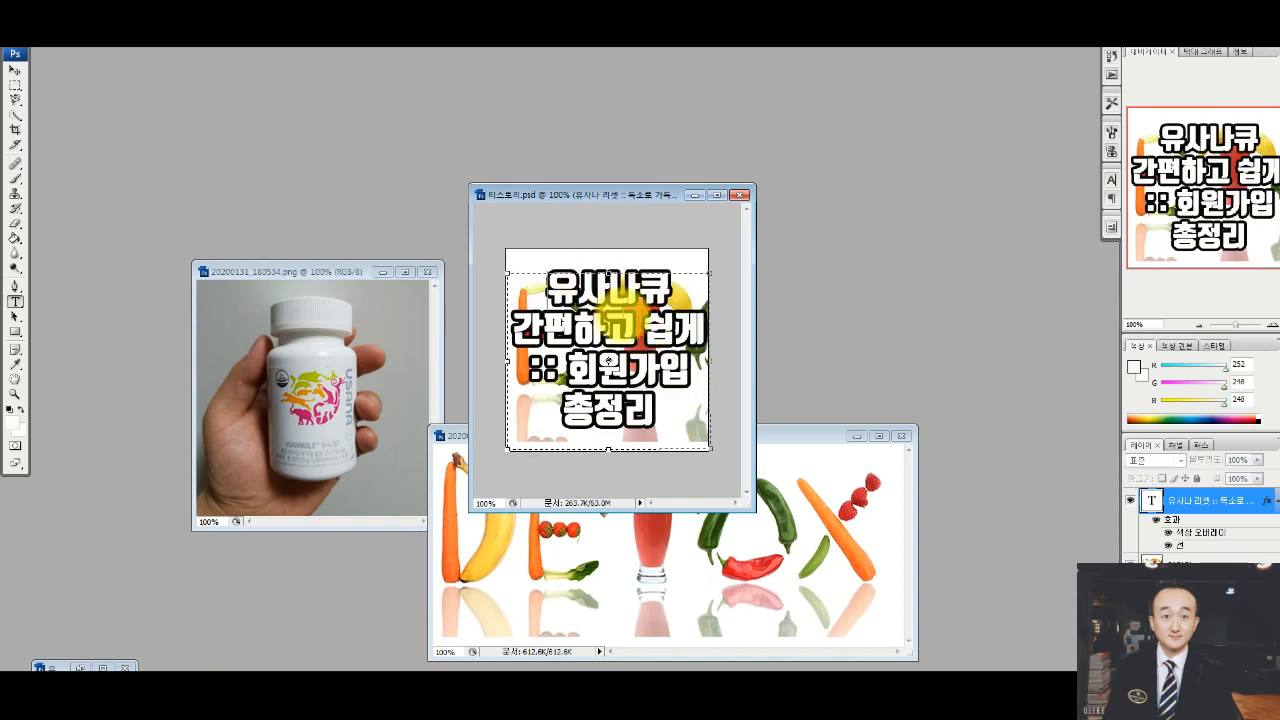
{"action": "key", "text": "Down"}
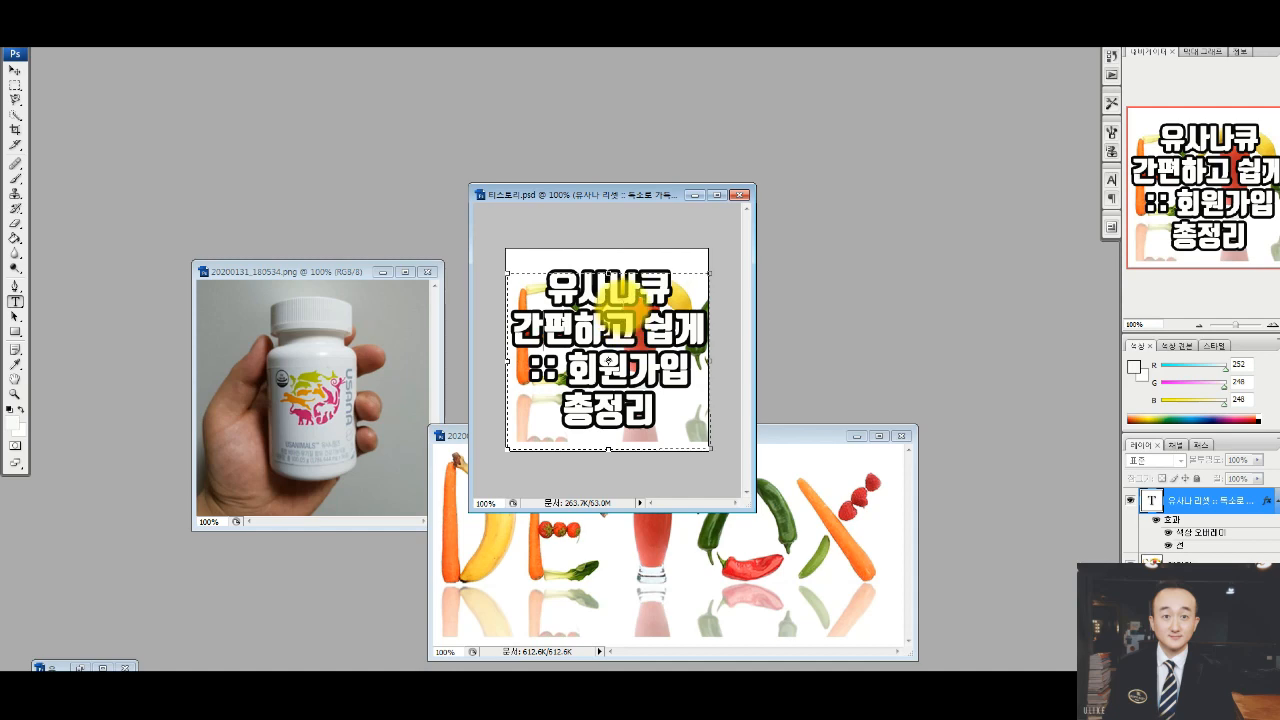
{"action": "left_click", "coordinate": [18, 8]}
{"action": "left_click", "coordinate": [88, 166]}
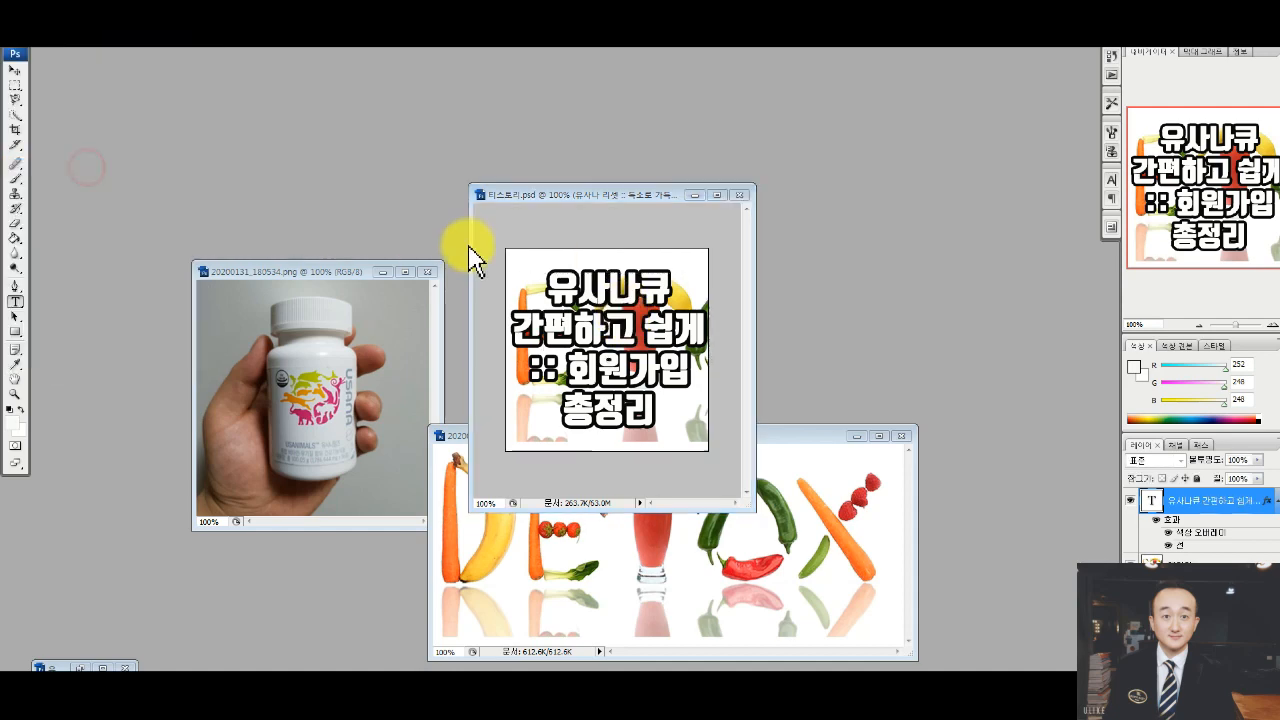
Save a copy of the finished thumbnail to the desktop (바탕 화면) in JPEG format under a new file name.
{"action": "left_click", "coordinate": [445, 210]}
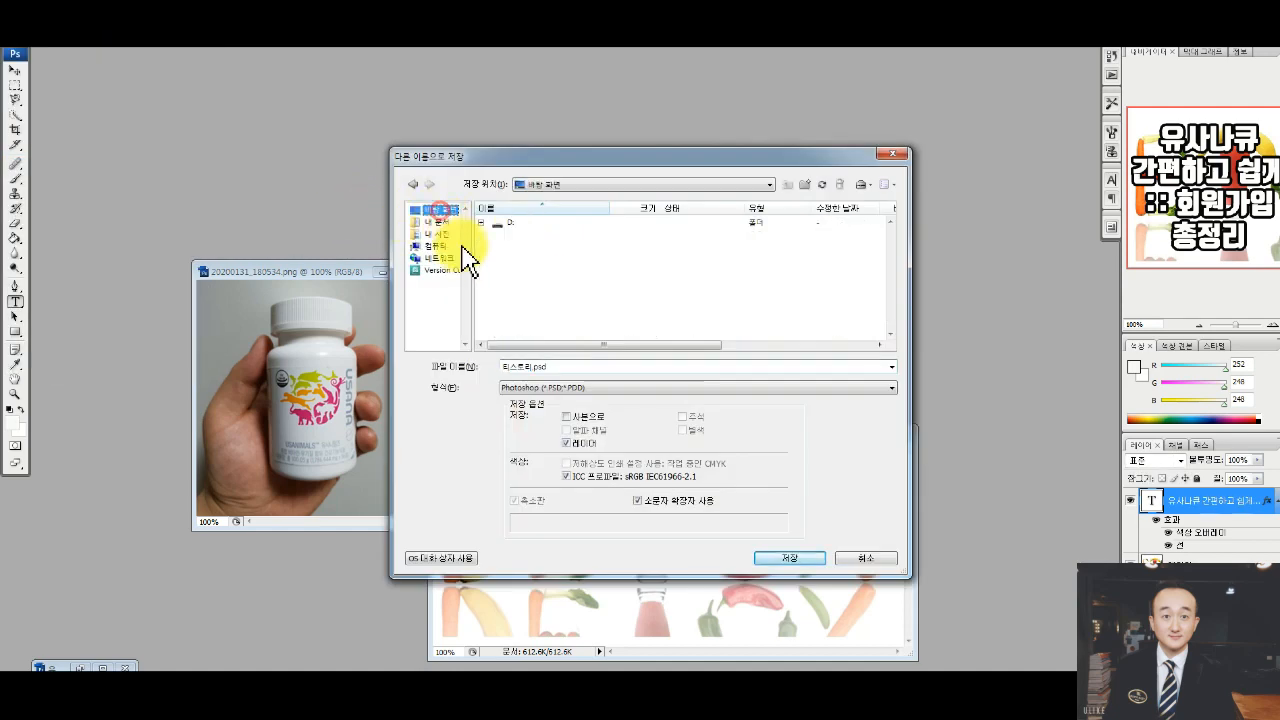
{"action": "left_click", "coordinate": [560, 387]}
{"action": "scroll", "coordinate": [565, 490], "scroll_direction": "down", "scroll_amount": 3}
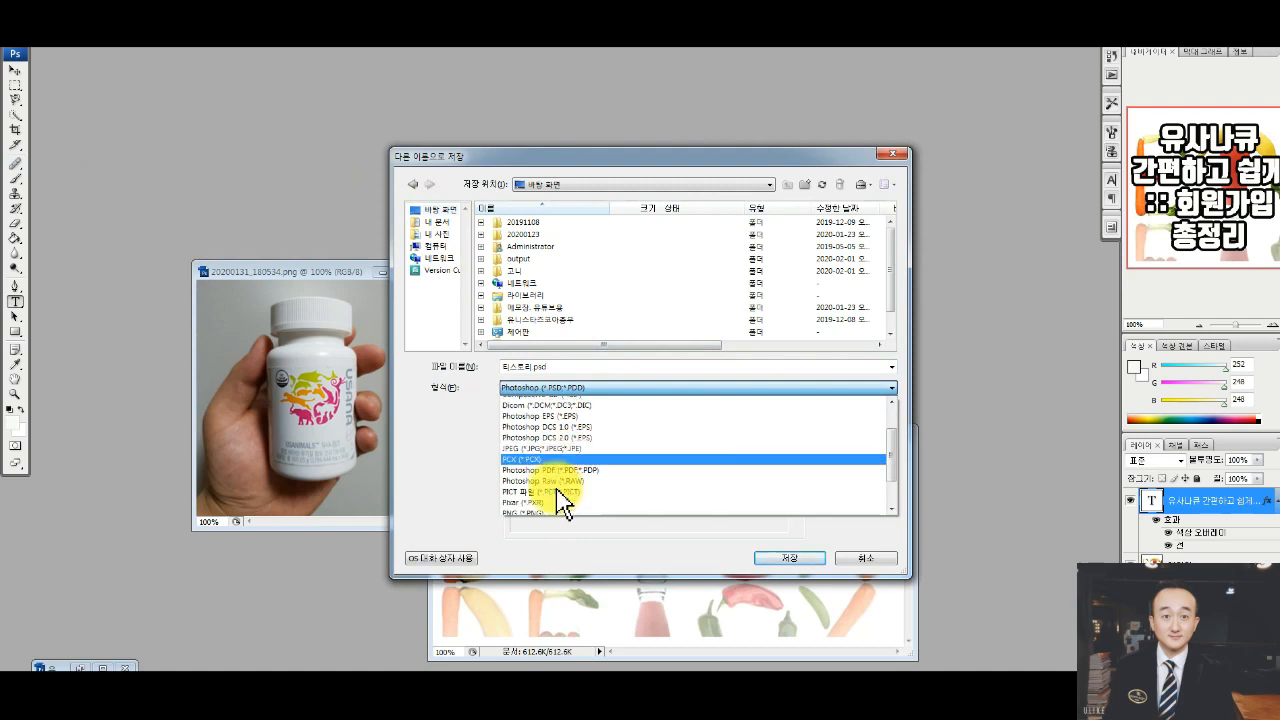
{"action": "left_click", "coordinate": [531, 455]}
{"action": "double_click", "coordinate": [563, 363]}
{"action": "type", "text": "ㅡ궤"}
{"action": "left_click", "coordinate": [789, 558]}
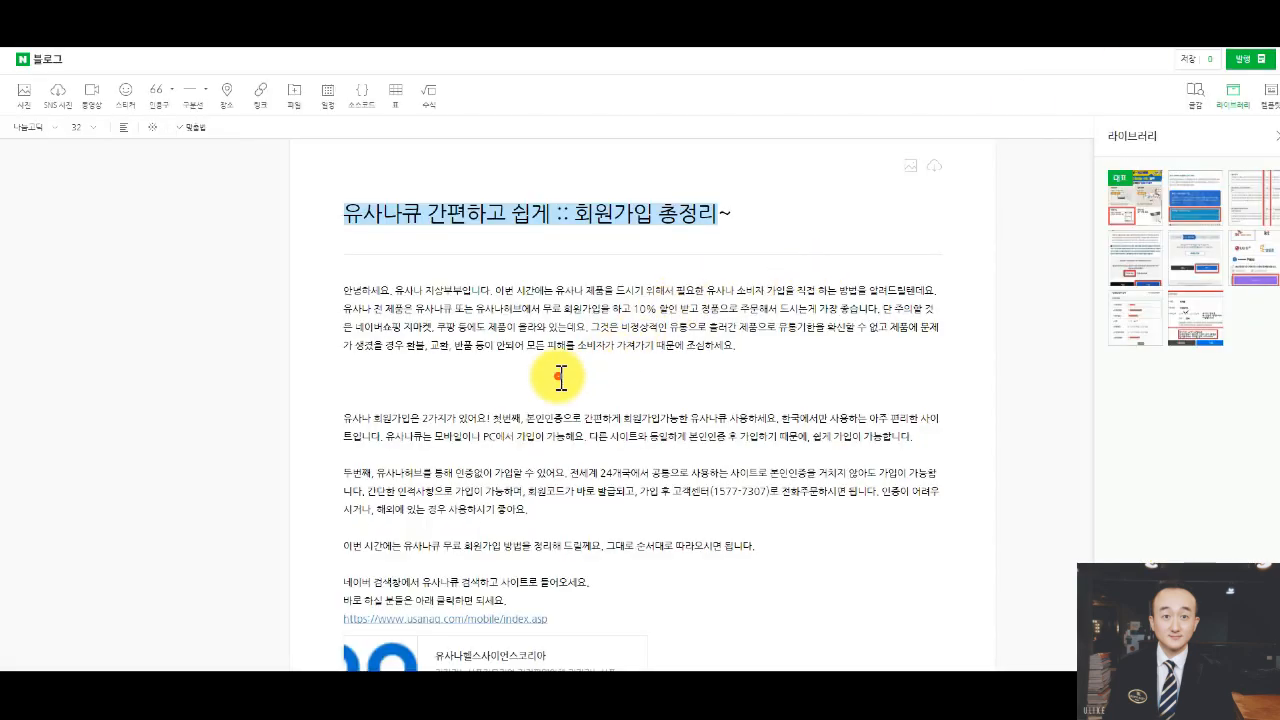
Switch to the Naver blog editor and insert the saved thumbnail from the desktop on the empty line below the opening paragraph.
{"action": "left_click", "coordinate": [563, 375]}
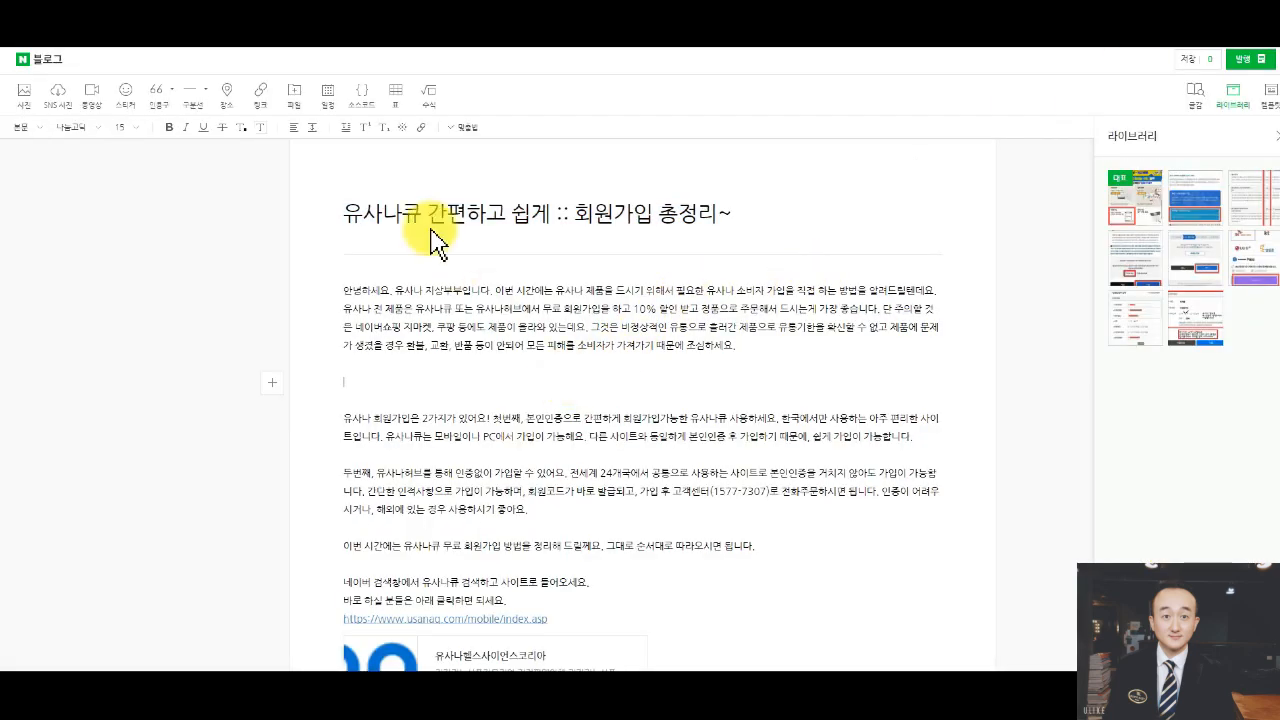
{"action": "left_click", "coordinate": [274, 381]}
{"action": "left_click", "coordinate": [237, 410]}
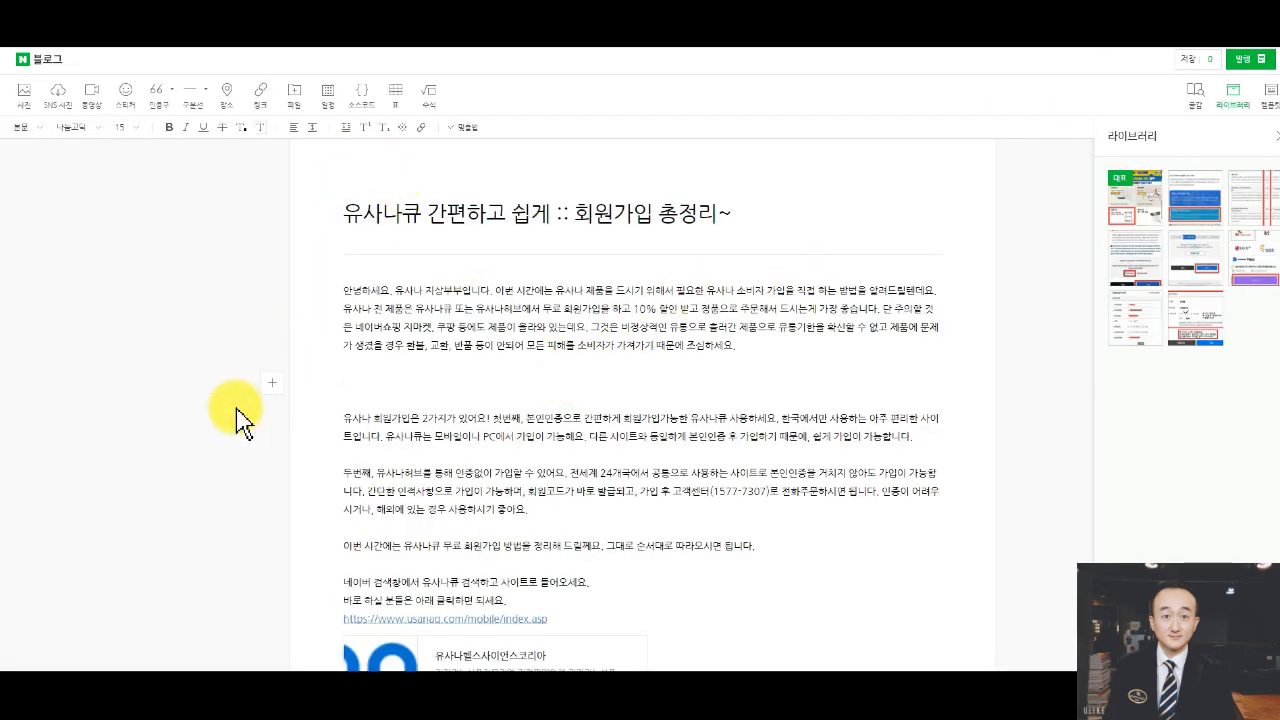
{"action": "left_click", "coordinate": [223, 171]}
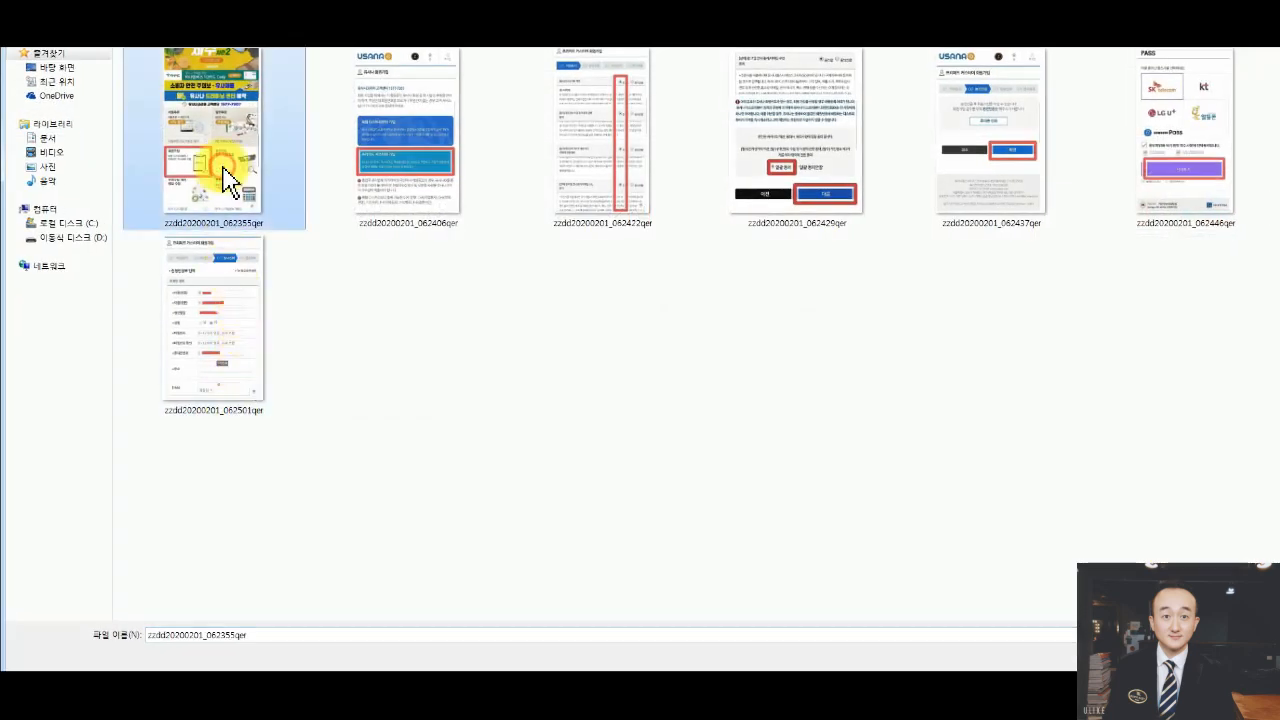
{"action": "left_click", "coordinate": [62, 67]}
{"action": "left_click", "coordinate": [349, 120]}
{"action": "double_click", "coordinate": [250, 125]}
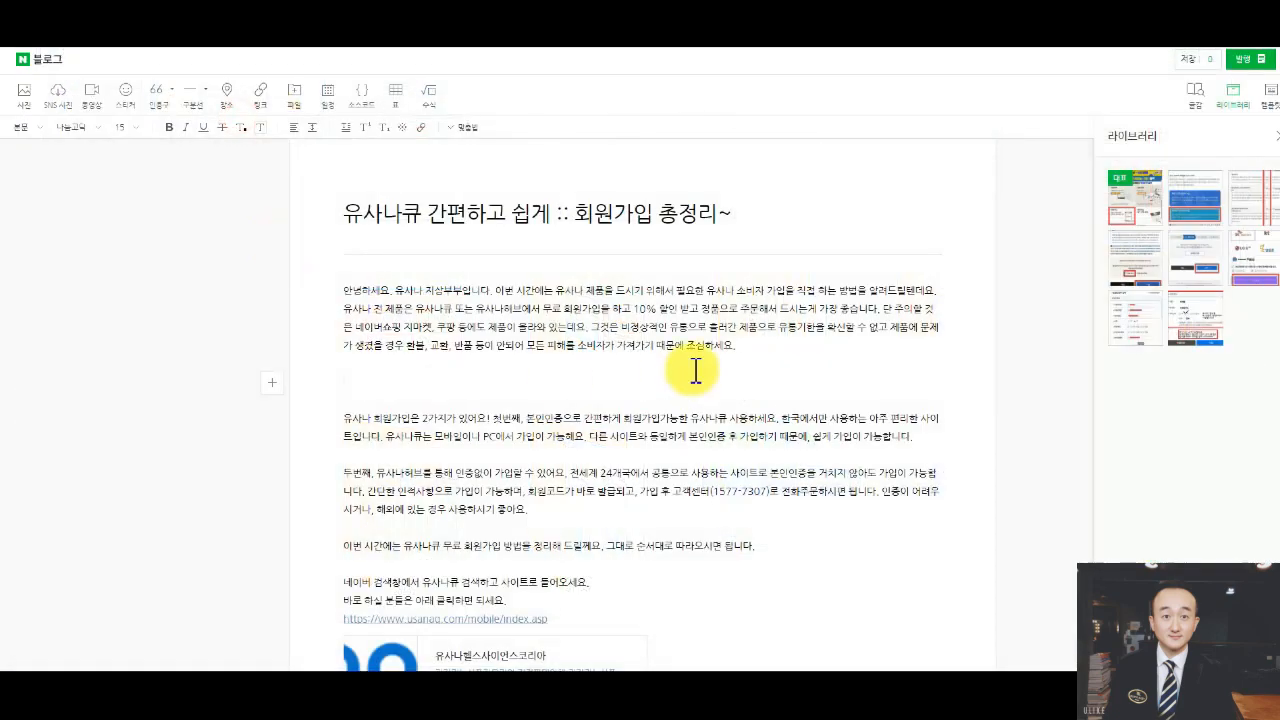
{"action": "left_click", "coordinate": [712, 307]}
{"action": "scroll", "coordinate": [755, 377], "scroll_direction": "down", "scroll_amount": 5}
{"action": "scroll", "coordinate": [756, 385], "scroll_direction": "up", "scroll_amount": 2}
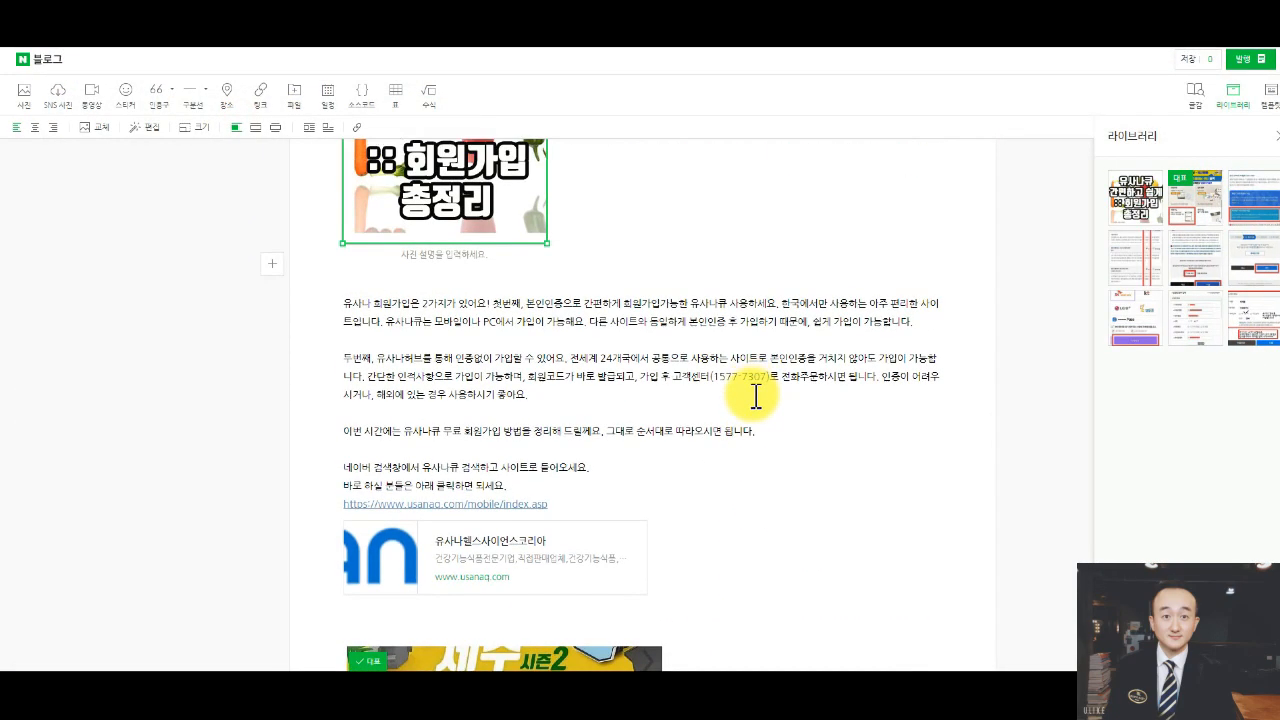
{"action": "left_click", "coordinate": [607, 397]}
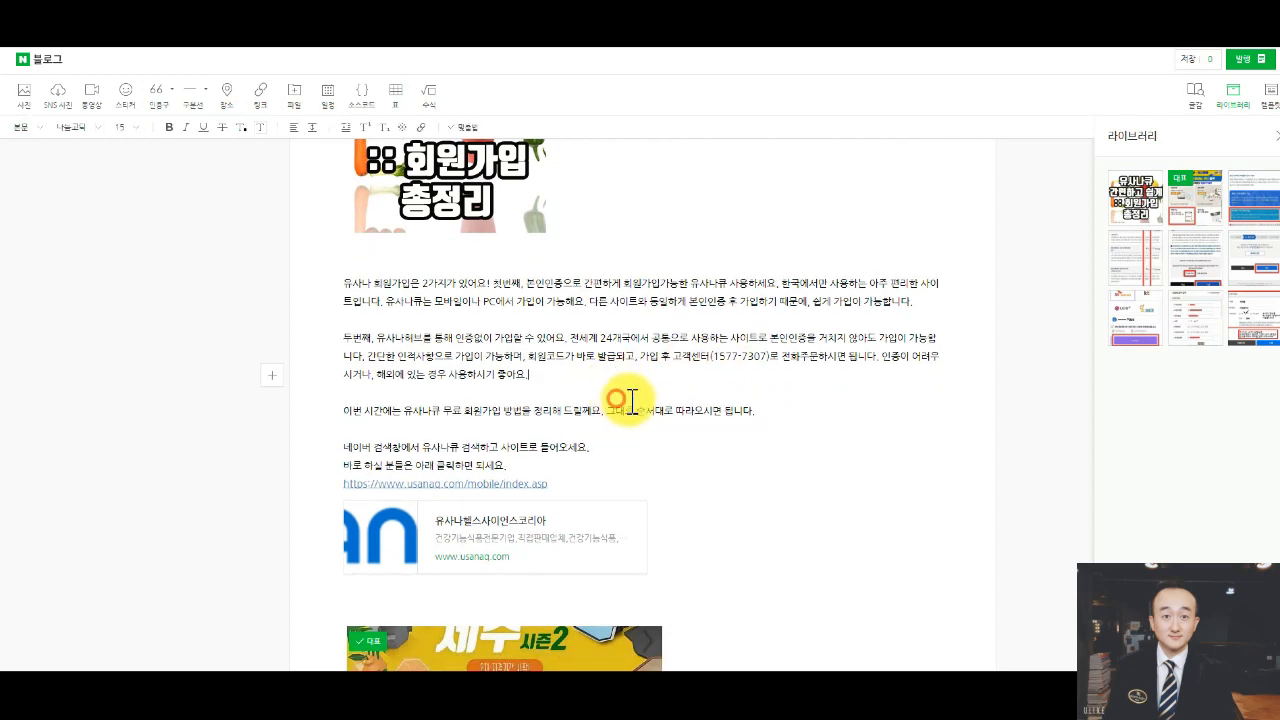
Set all of the post's body text to font size 19 and black.
{"action": "left_click_drag", "start_coordinate": [520, 467], "coordinate": [351, 449]}
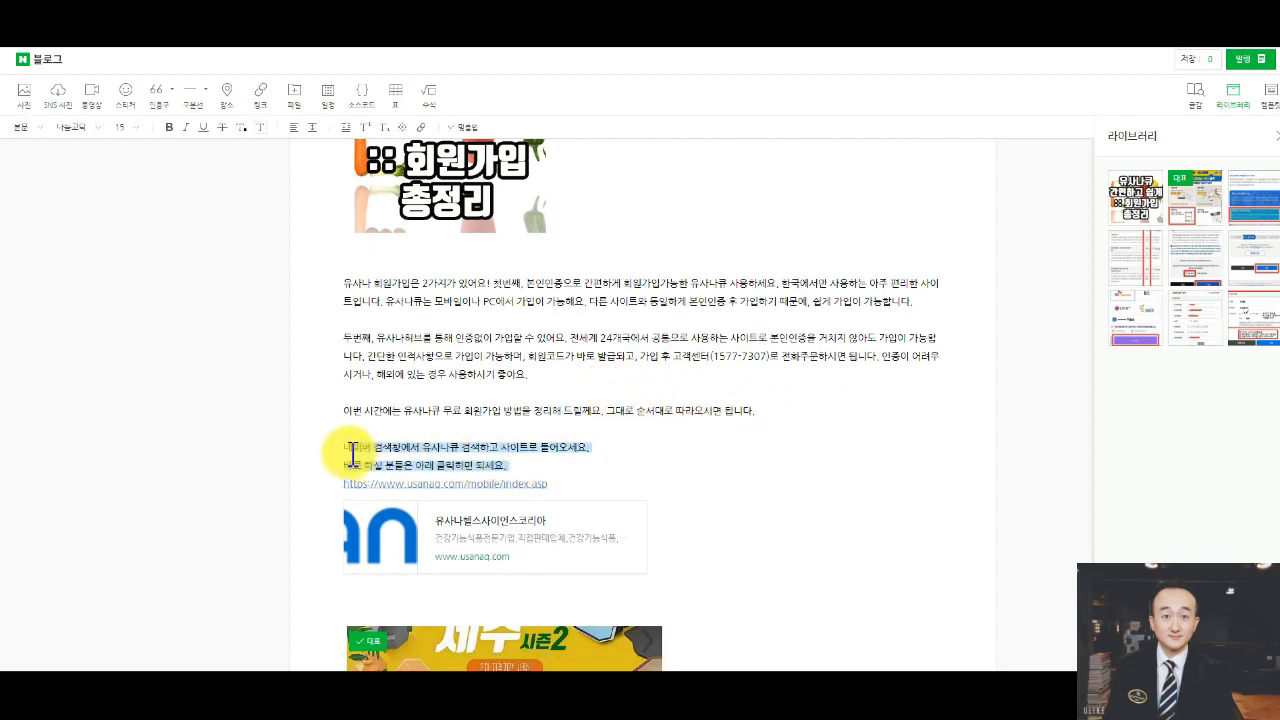
{"action": "left_click", "coordinate": [582, 368]}
{"action": "key", "text": "ctrl+a"}
{"action": "left_click", "coordinate": [126, 128]}
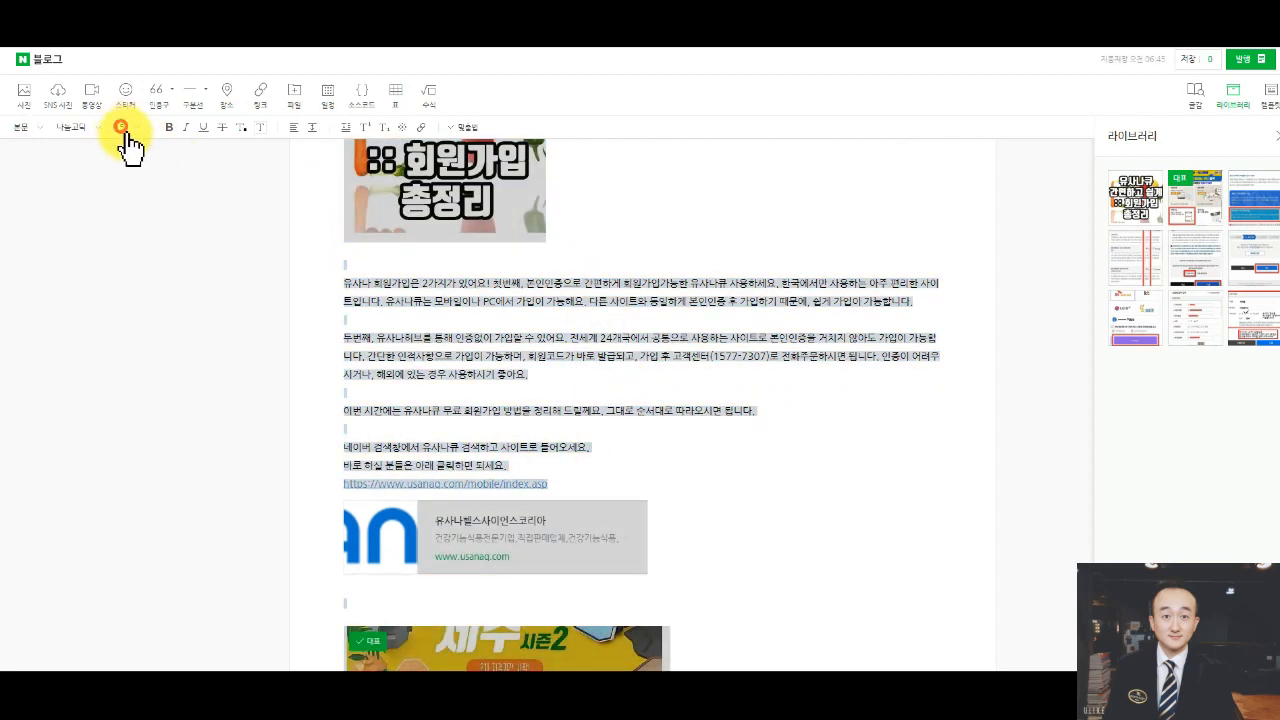
{"action": "left_click", "coordinate": [145, 242]}
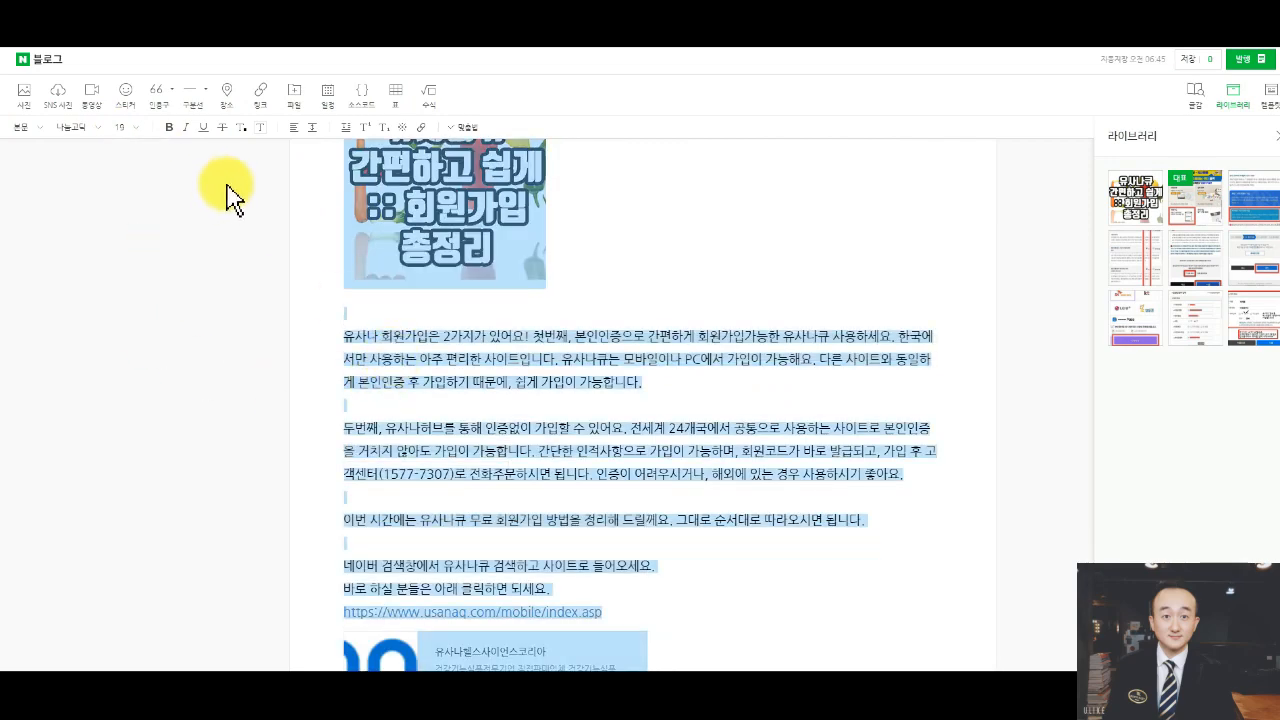
{"action": "left_click", "coordinate": [247, 128]}
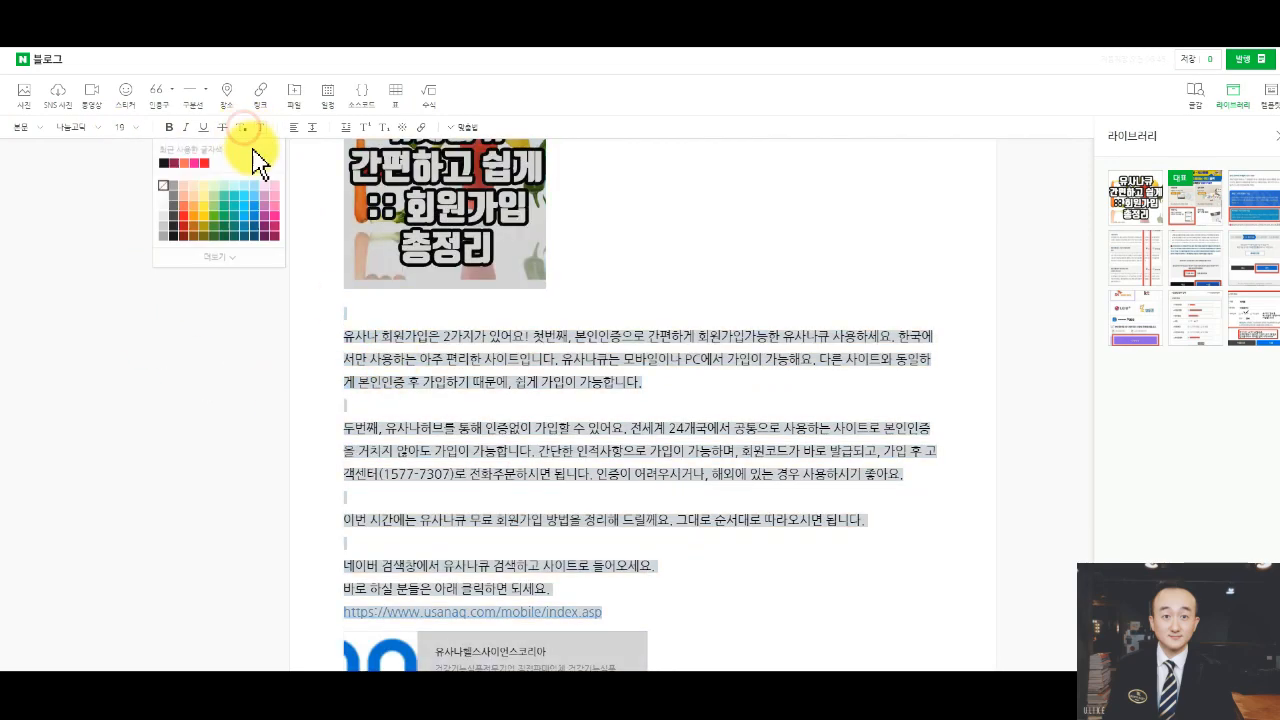
{"action": "left_click", "coordinate": [163, 164]}
{"action": "left_click", "coordinate": [660, 358]}
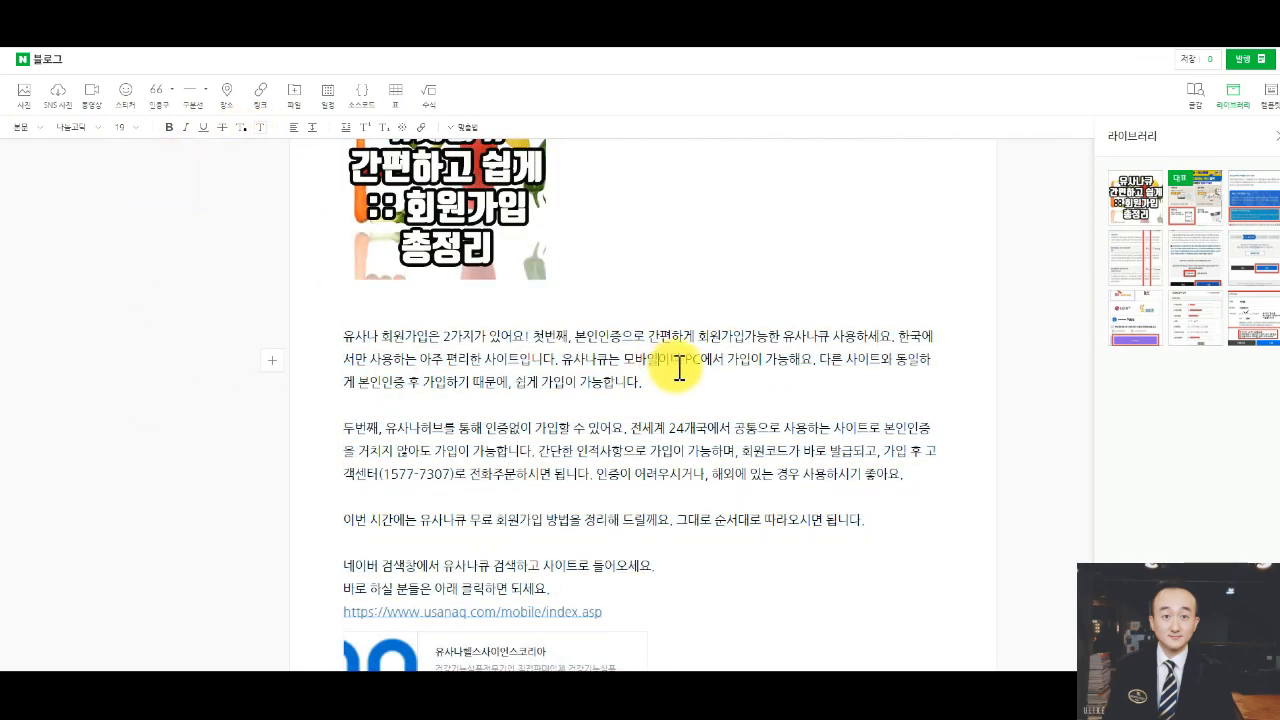
Insert an empty line above "유사나 가입 종류는 2가지 입니다." and make that sentence bold and red.
{"action": "scroll", "coordinate": [690, 375], "scroll_direction": "up", "scroll_amount": 5}
{"action": "scroll", "coordinate": [785, 384], "scroll_direction": "down", "scroll_amount": 6}
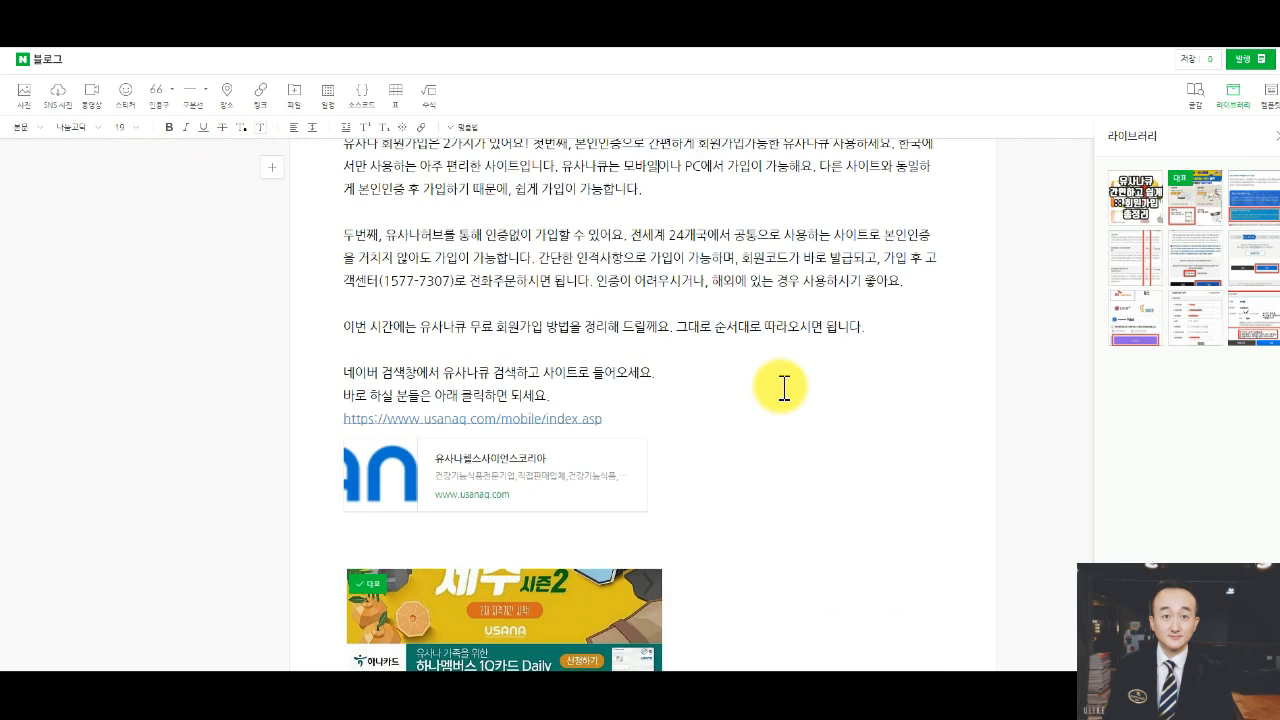
{"action": "scroll", "coordinate": [784, 388], "scroll_direction": "down", "scroll_amount": 12}
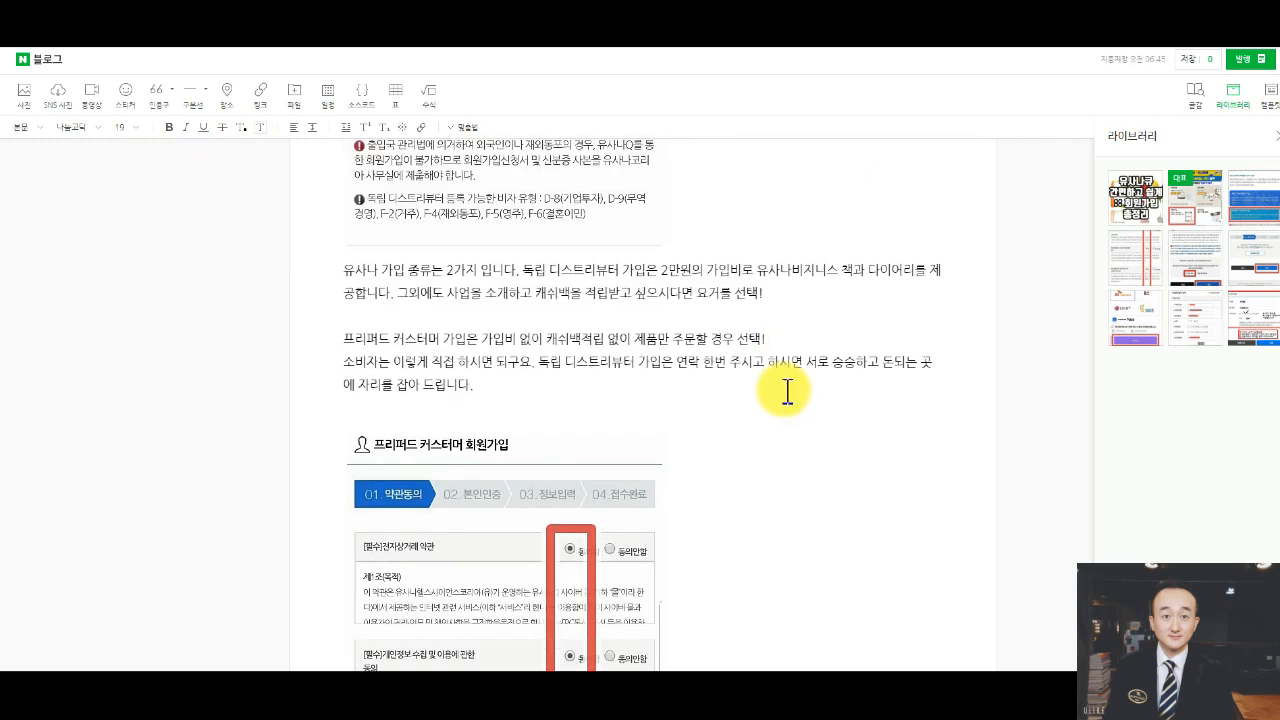
{"action": "left_click", "coordinate": [345, 270]}
{"action": "key", "text": "Return"}
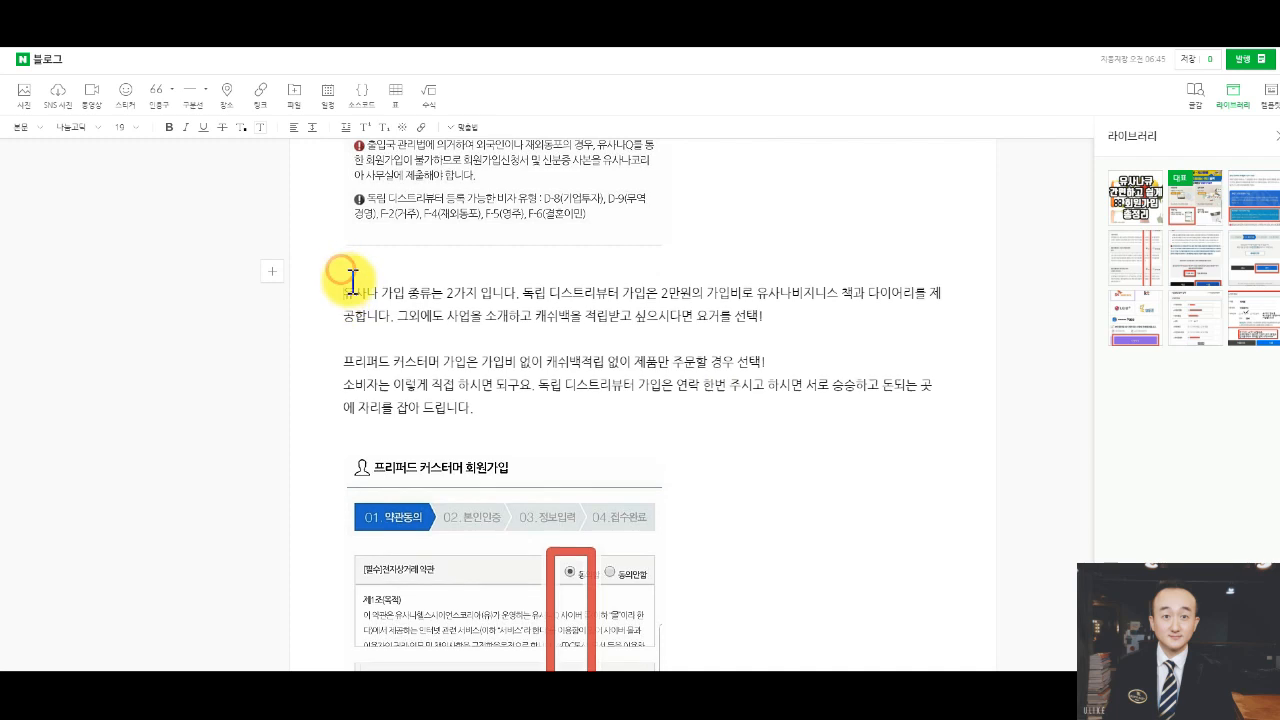
{"action": "left_click_drag", "start_coordinate": [518, 292], "coordinate": [348, 293]}
{"action": "left_click", "coordinate": [437, 270]}
{"action": "left_click", "coordinate": [480, 270]}
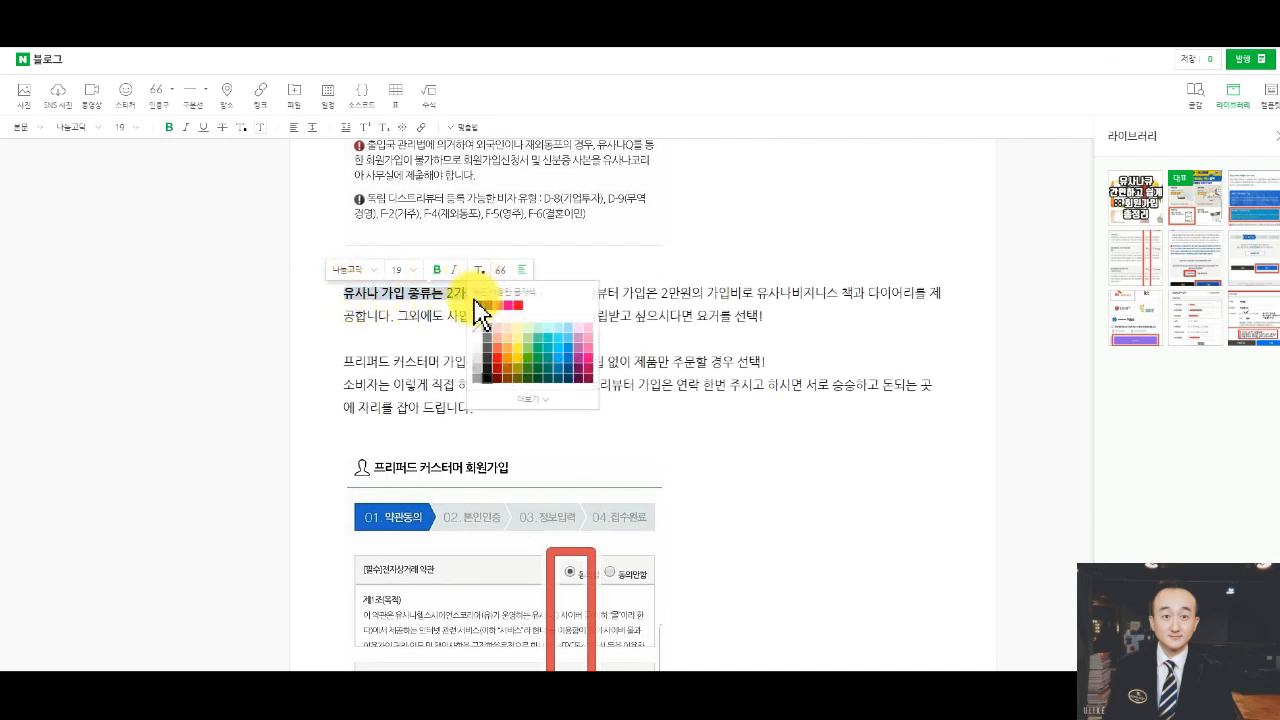
{"action": "left_click", "coordinate": [519, 305]}
{"action": "left_click", "coordinate": [785, 388]}
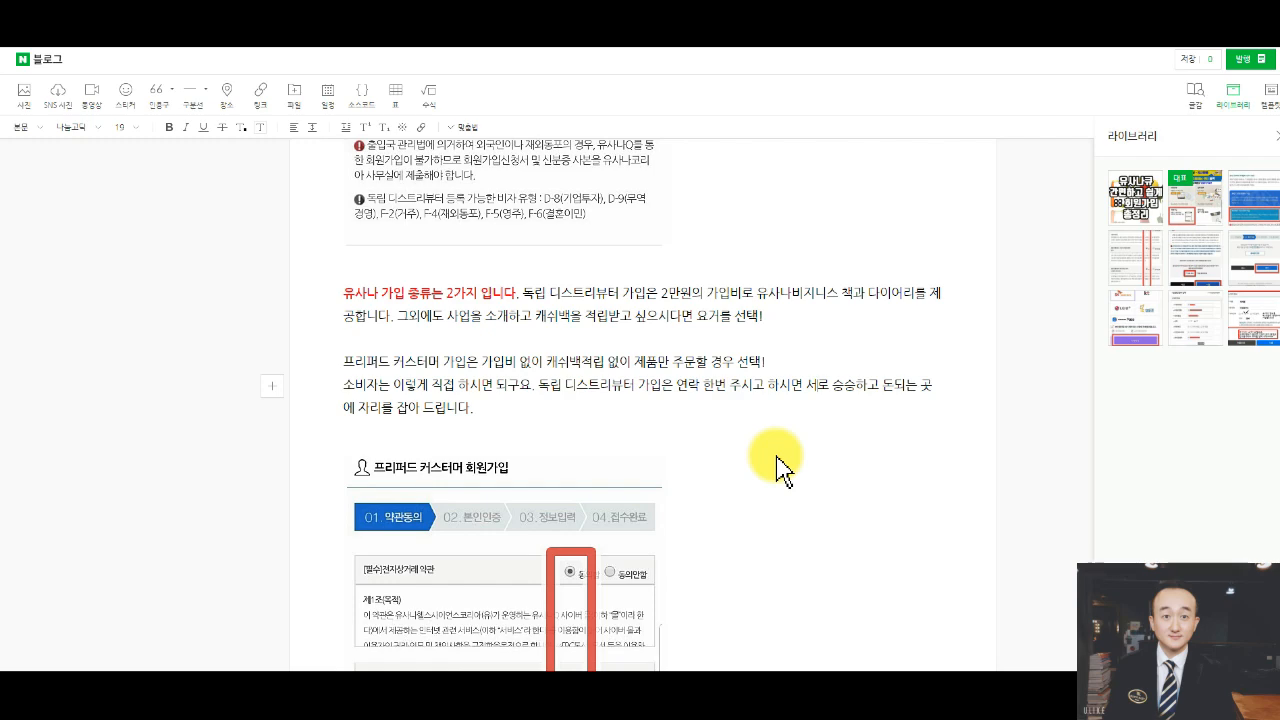
Format the three referrer lines (name, ID number, position) above the 소개자 정보 screenshot as bold, size 28 and black.
{"action": "scroll", "coordinate": [778, 465], "scroll_direction": "down", "scroll_amount": 4}
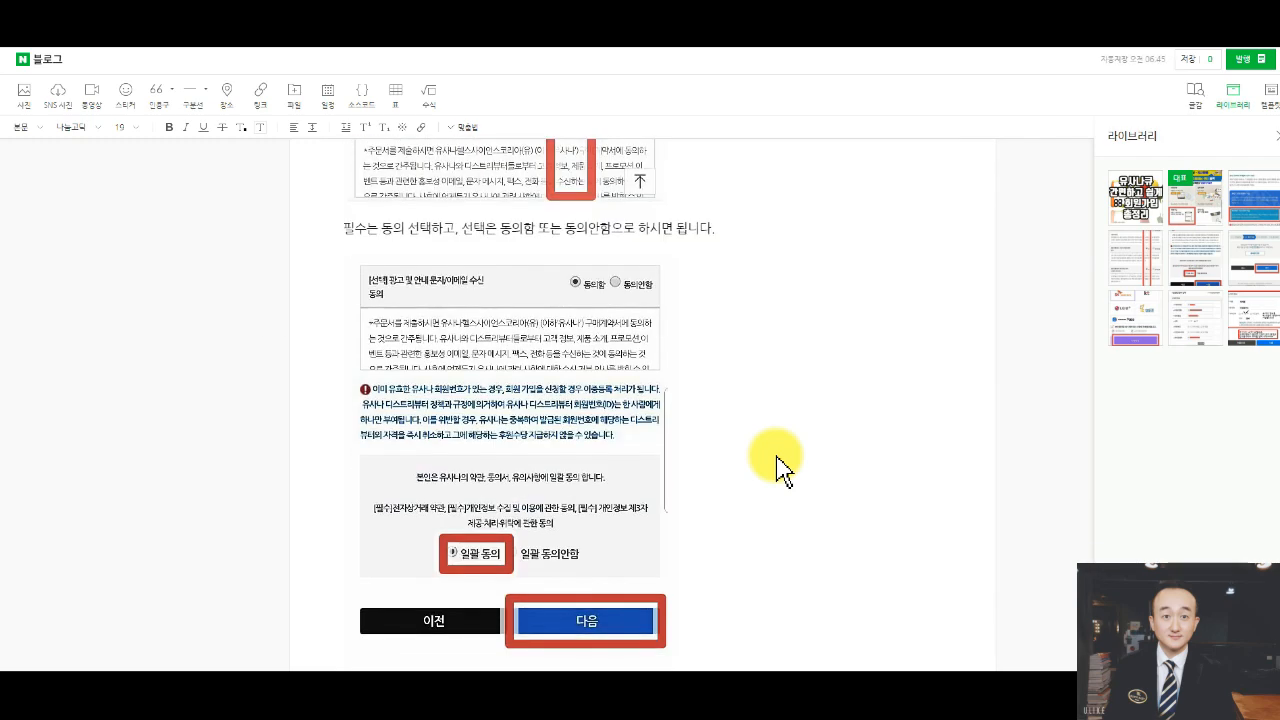
{"action": "scroll", "coordinate": [790, 400], "scroll_direction": "down", "scroll_amount": 10}
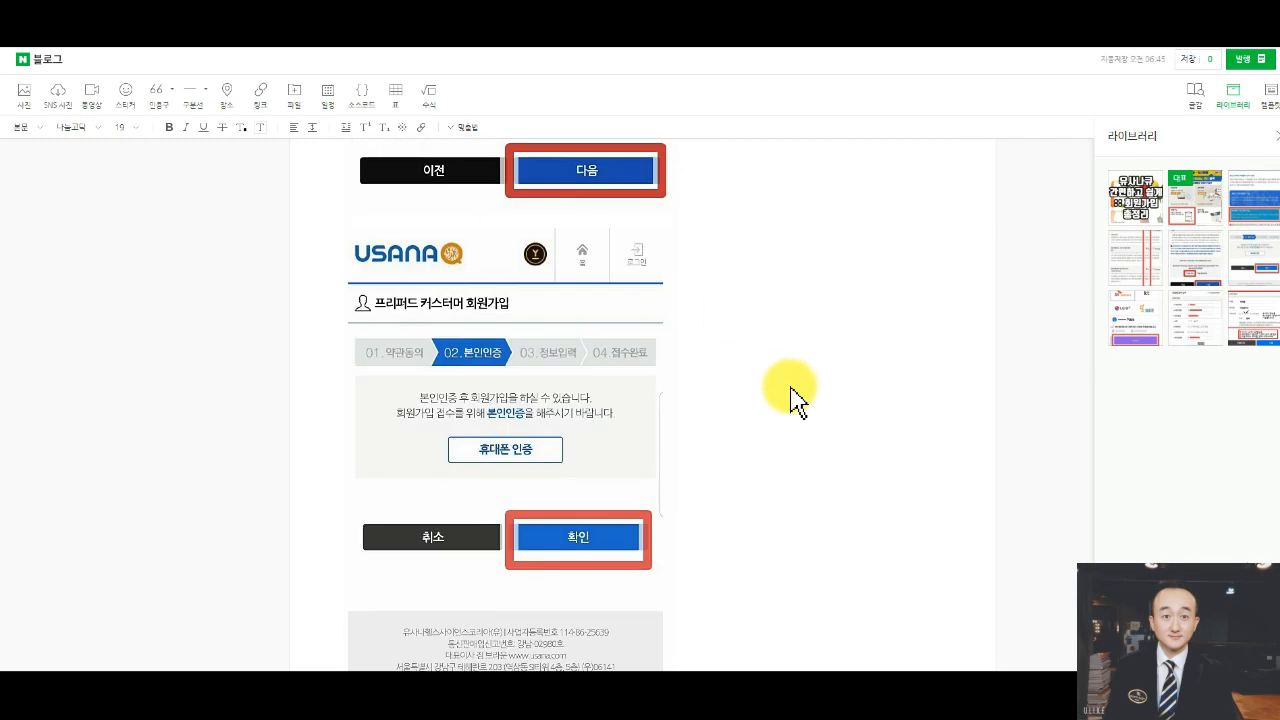
{"action": "scroll", "coordinate": [790, 400], "scroll_direction": "down", "scroll_amount": 15}
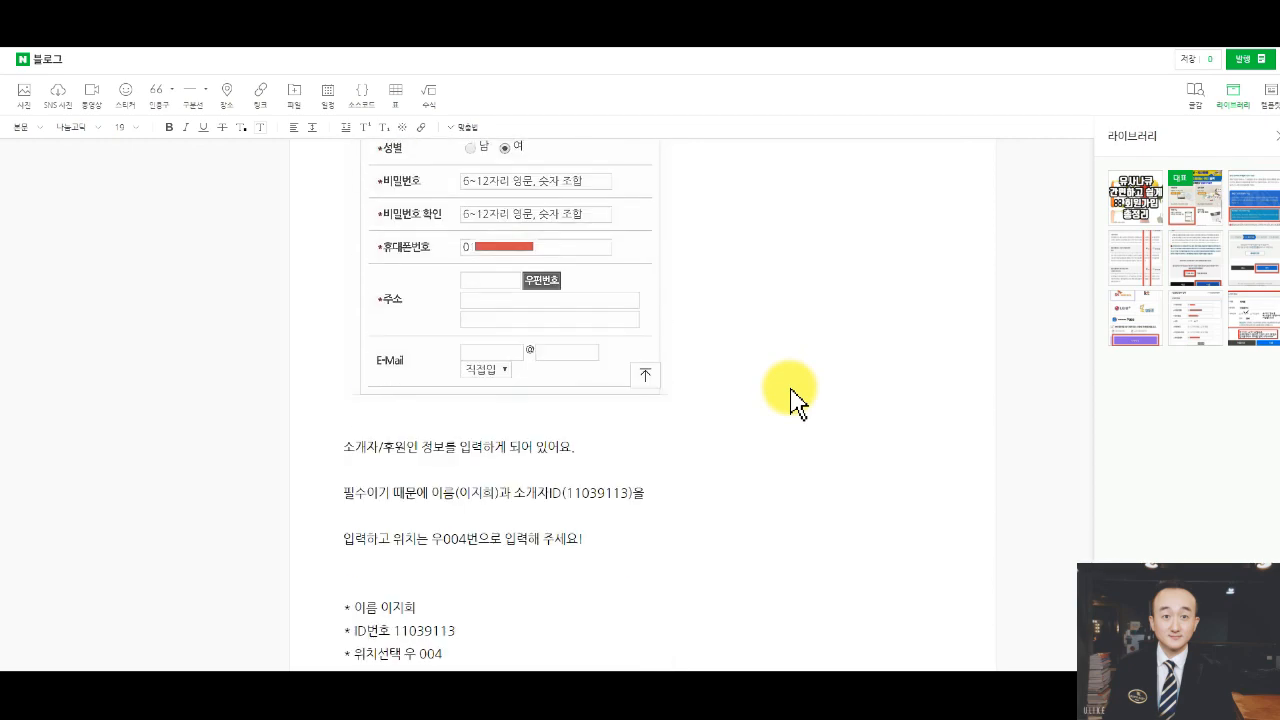
{"action": "left_click_drag", "start_coordinate": [444, 471], "coordinate": [340, 425]}
{"action": "key", "text": "ctrl+b"}
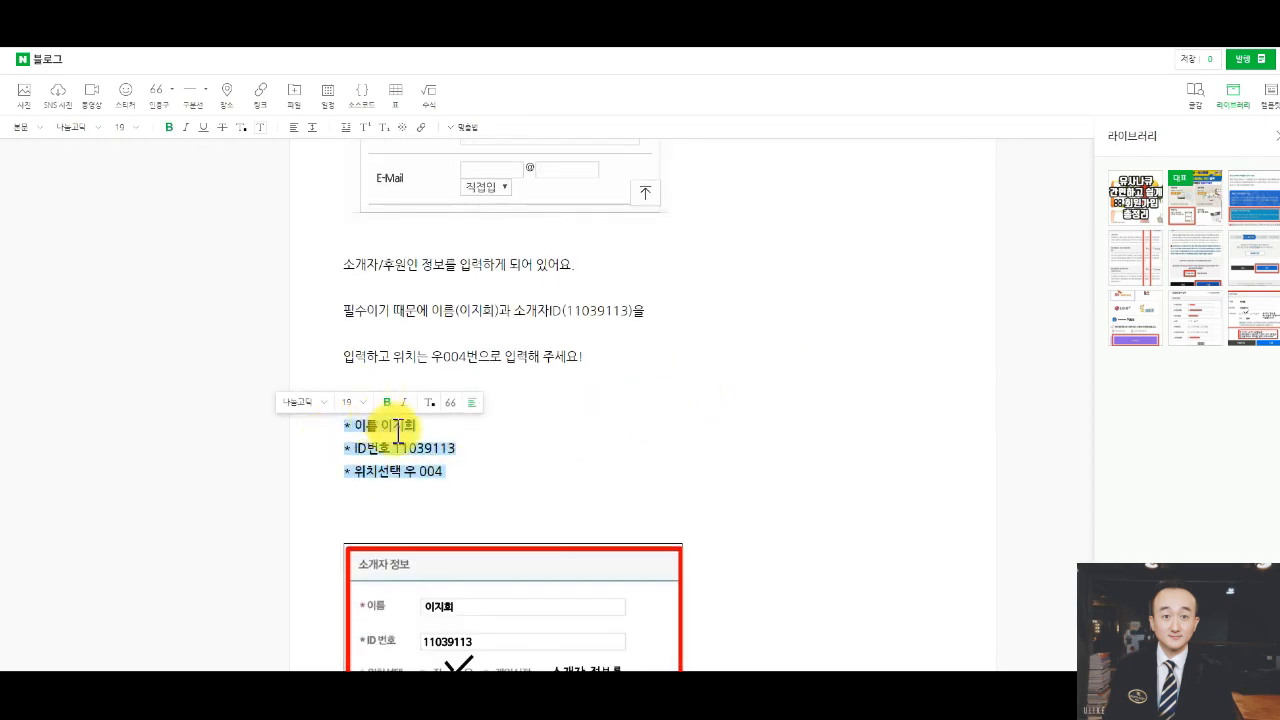
{"action": "left_click", "coordinate": [355, 402]}
{"action": "left_click", "coordinate": [367, 560]}
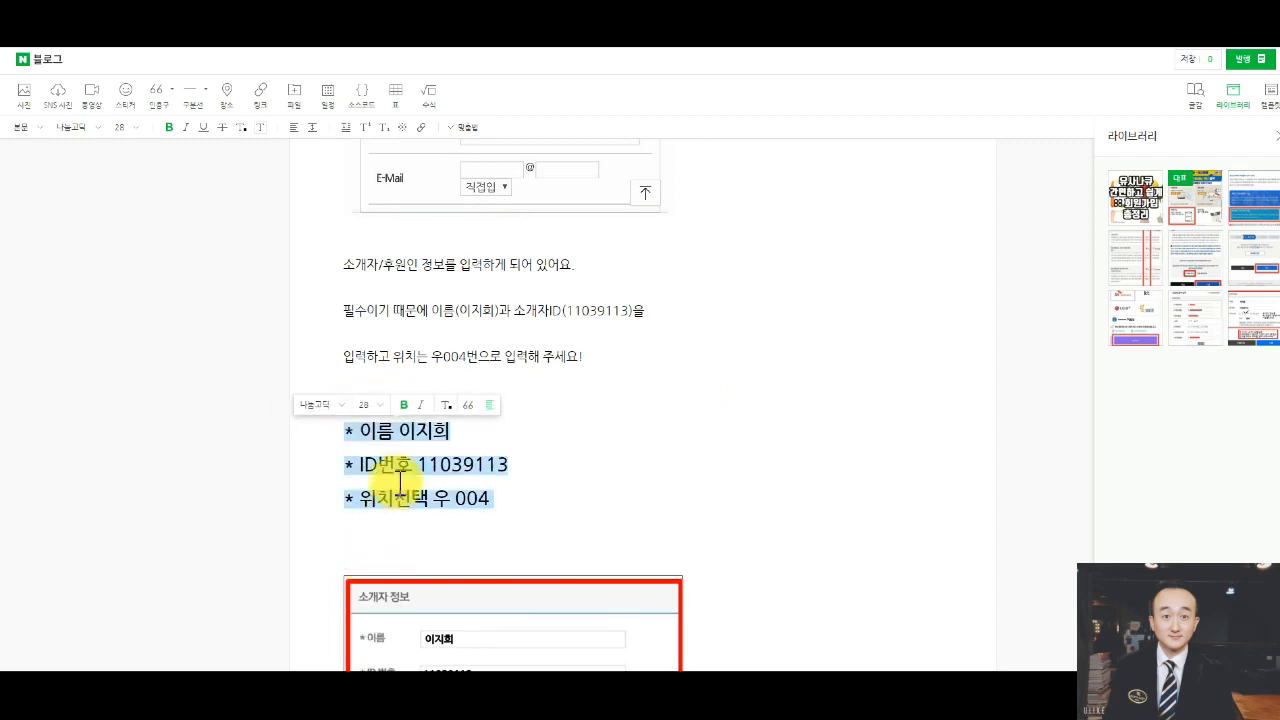
{"action": "left_click", "coordinate": [447, 406]}
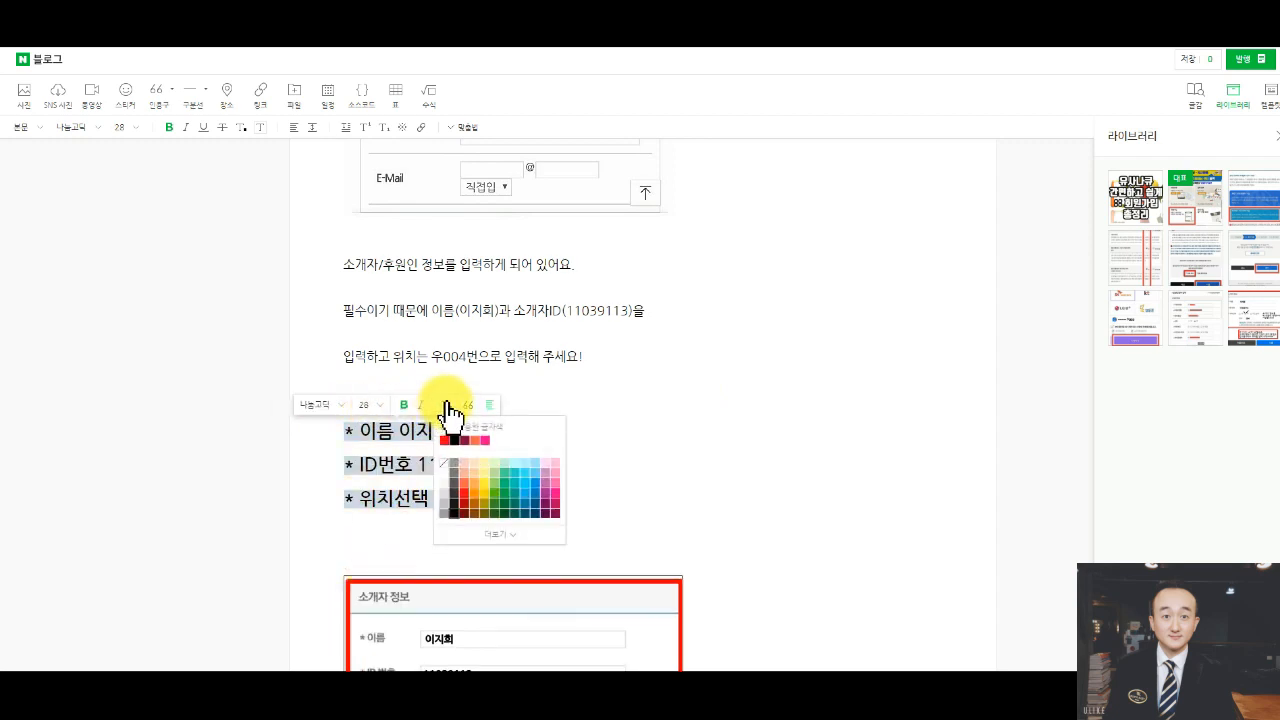
{"action": "left_click", "coordinate": [457, 440]}
{"action": "left_click", "coordinate": [733, 400]}
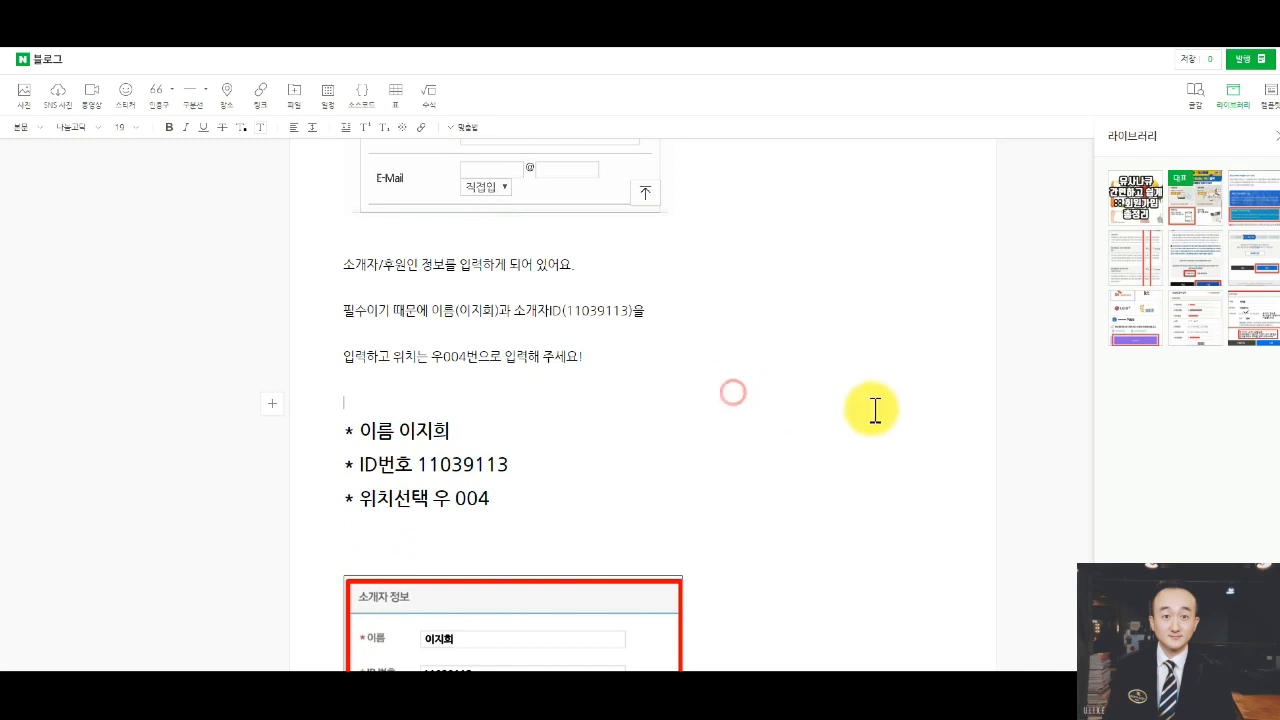
Add two new lines below the closing sign-off that starts with "우리 가족 건강 지킴이 유사나와 함께!".
{"action": "scroll", "coordinate": [877, 410], "scroll_direction": "down", "scroll_amount": 2}
{"action": "scroll", "coordinate": [875, 420], "scroll_direction": "down", "scroll_amount": 2}
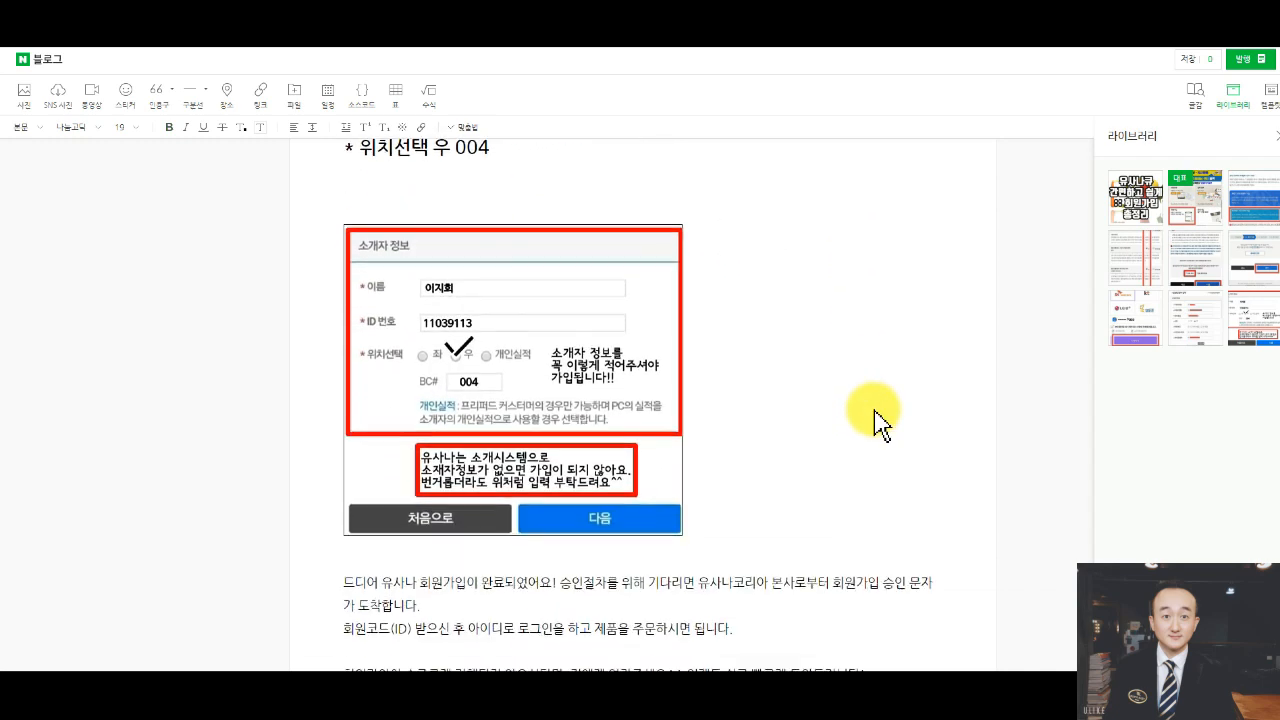
{"action": "scroll", "coordinate": [875, 425], "scroll_direction": "down", "scroll_amount": 3}
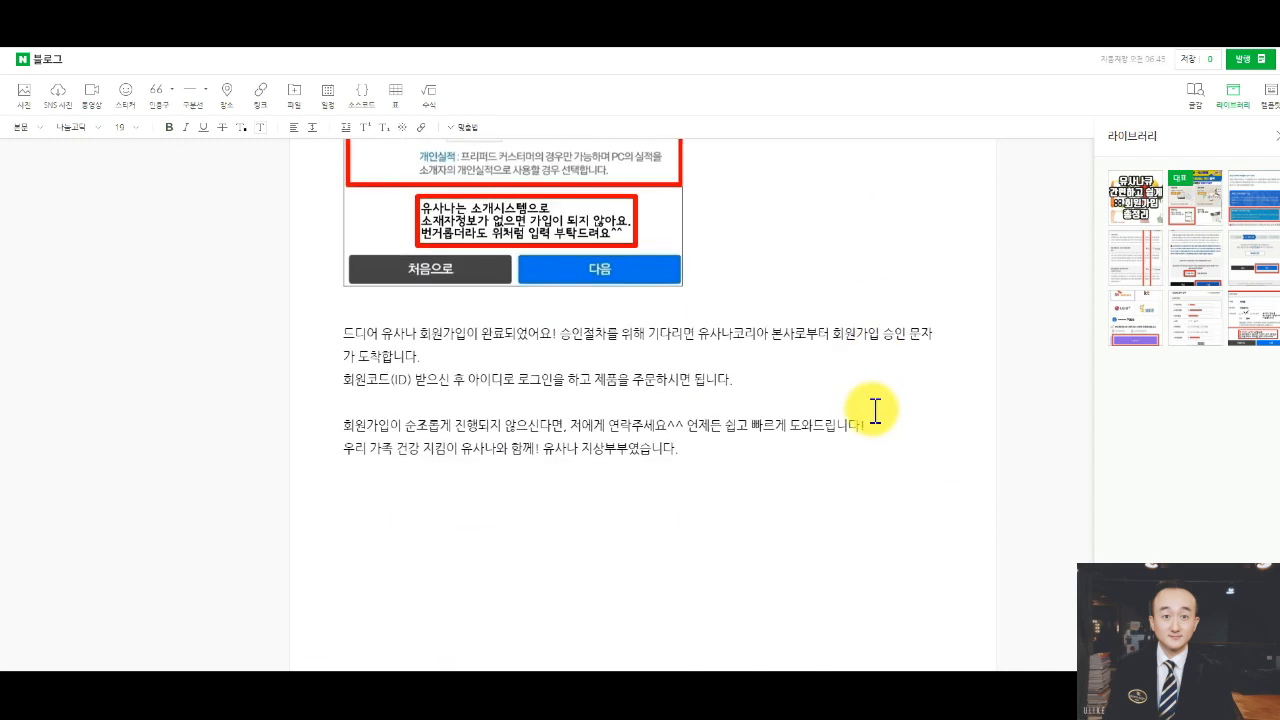
{"action": "left_click", "coordinate": [763, 456]}
{"action": "key", "text": "Return"}
{"action": "key", "text": "Return"}
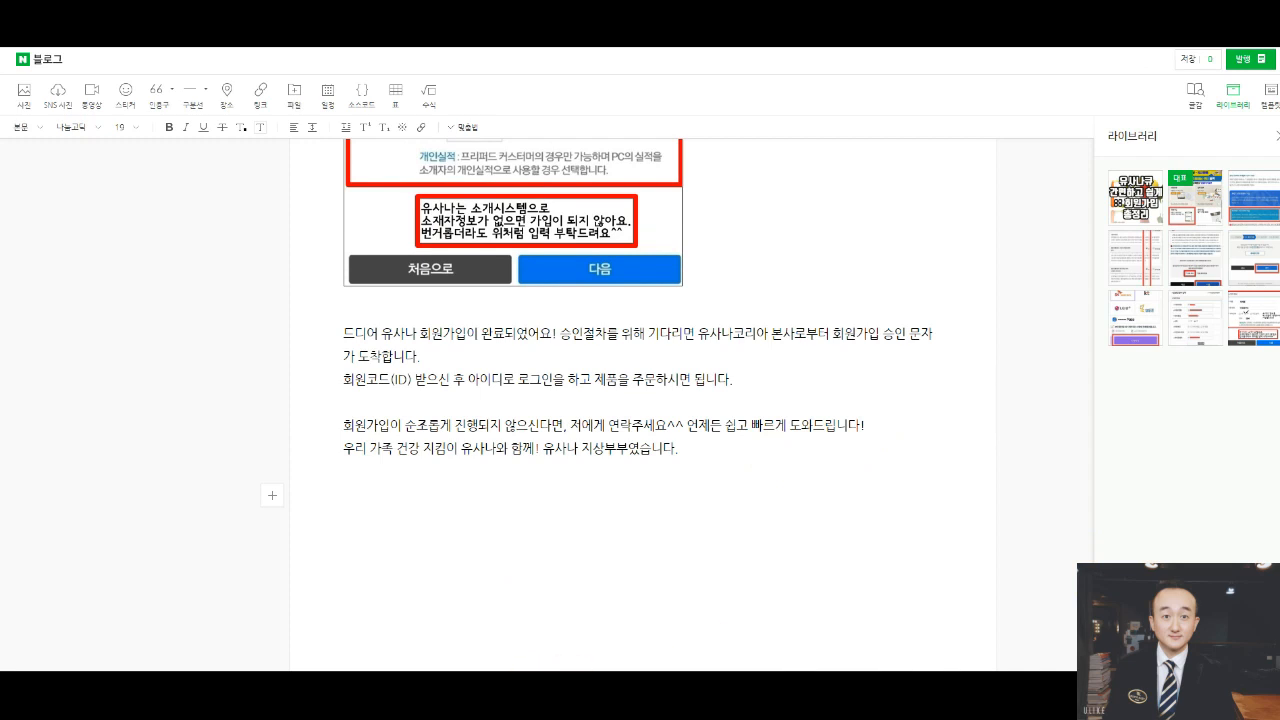
{"action": "left_click", "coordinate": [272, 495]}
{"action": "left_click", "coordinate": [505, 523]}
{"action": "left_click", "coordinate": [272, 495]}
{"action": "left_click", "coordinate": [255, 423]}
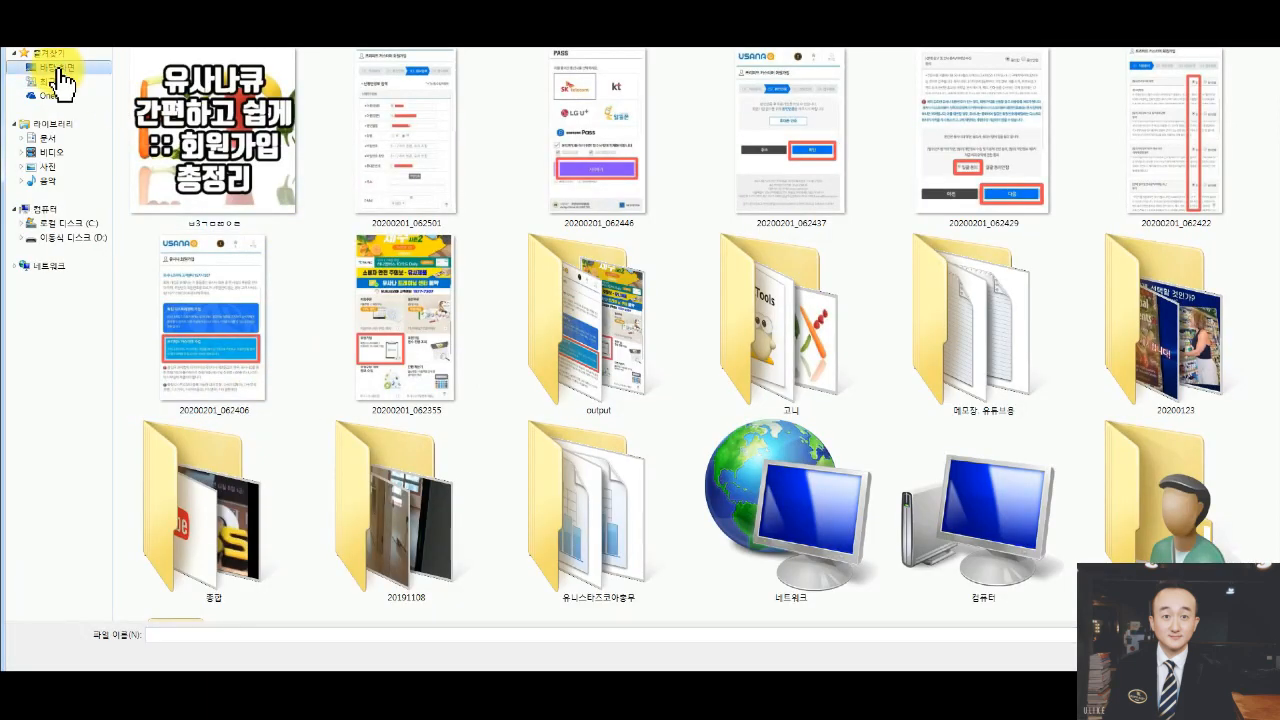
{"action": "left_click", "coordinate": [966, 348]}
{"action": "scroll", "coordinate": [930, 370], "scroll_direction": "down", "scroll_amount": 2}
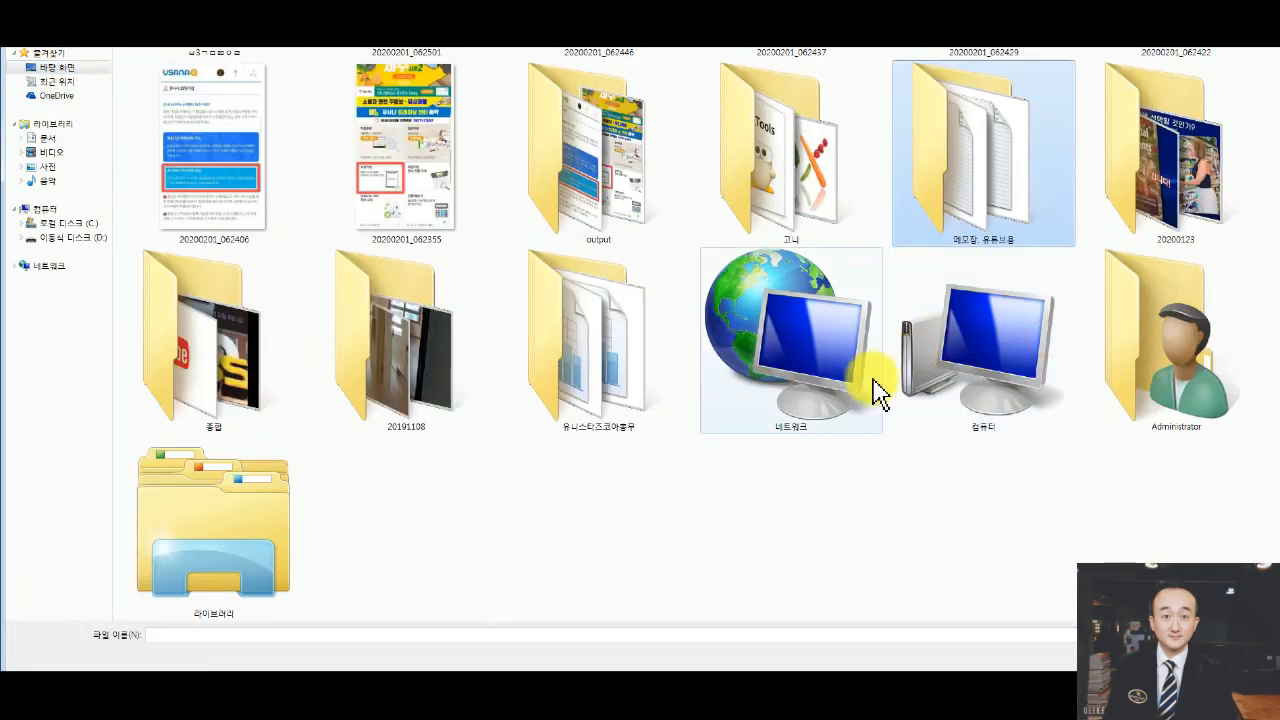
{"action": "double_click", "coordinate": [575, 188]}
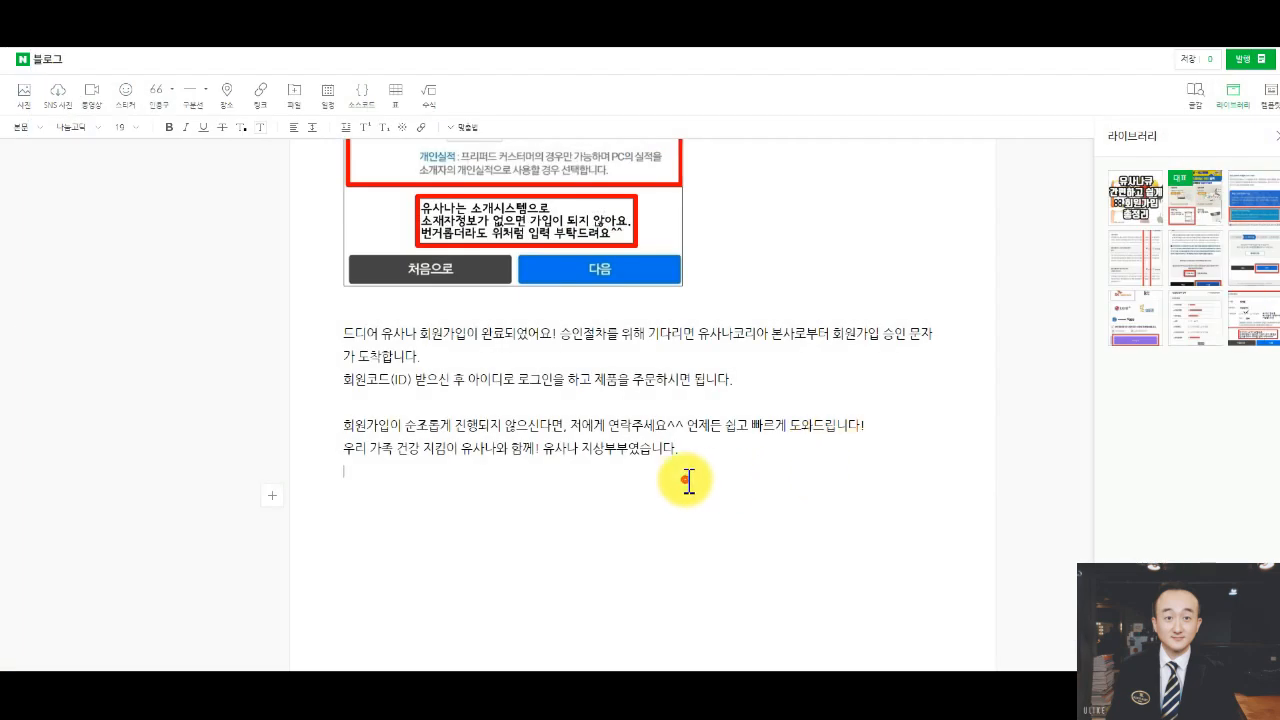
Paste the pink contact banner with the couple's photo below the sign-off, leaving an empty line between them.
{"action": "key", "text": "Return"}
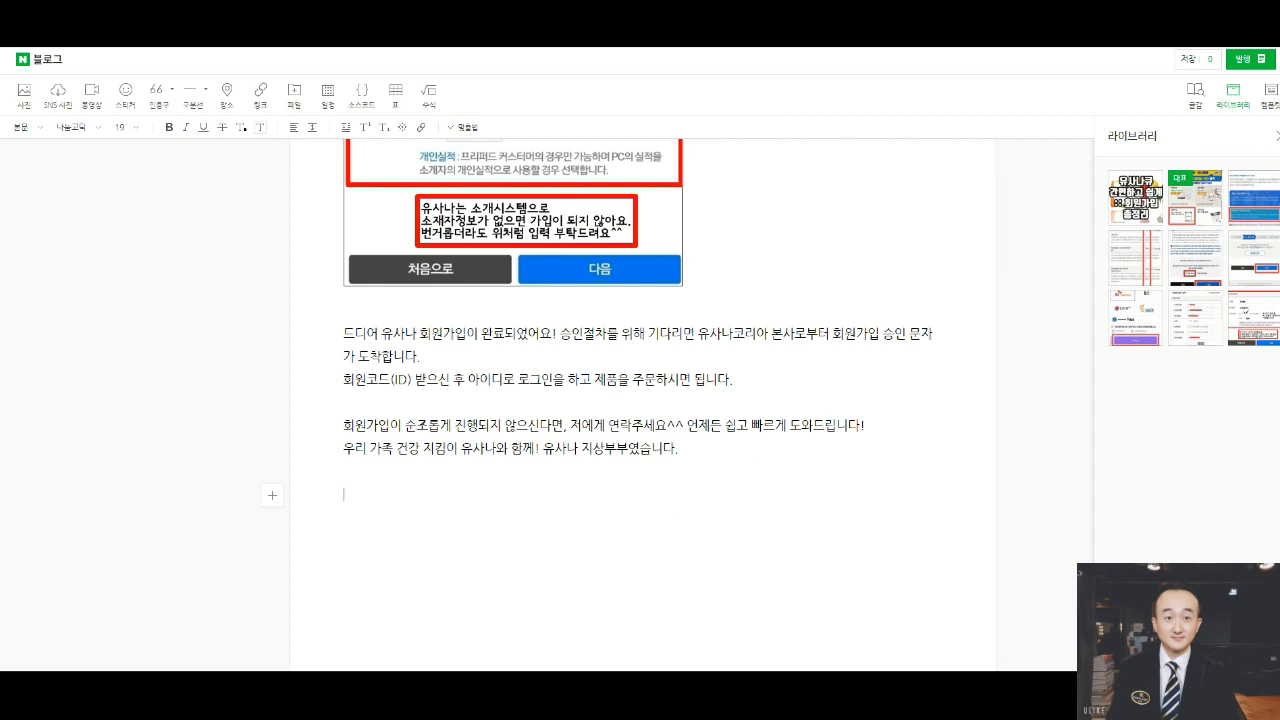
{"action": "key", "text": "ctrl+v"}
{"action": "scroll", "coordinate": [745, 458], "scroll_direction": "up", "scroll_amount": 4}
{"action": "scroll", "coordinate": [745, 460], "scroll_direction": "up", "scroll_amount": 4}
{"action": "scroll", "coordinate": [750, 490], "scroll_direction": "down", "scroll_amount": 2}
{"action": "left_click", "coordinate": [692, 574]}
{"action": "scroll", "coordinate": [730, 572], "scroll_direction": "down", "scroll_amount": 8}
{"action": "left_click", "coordinate": [645, 505]}
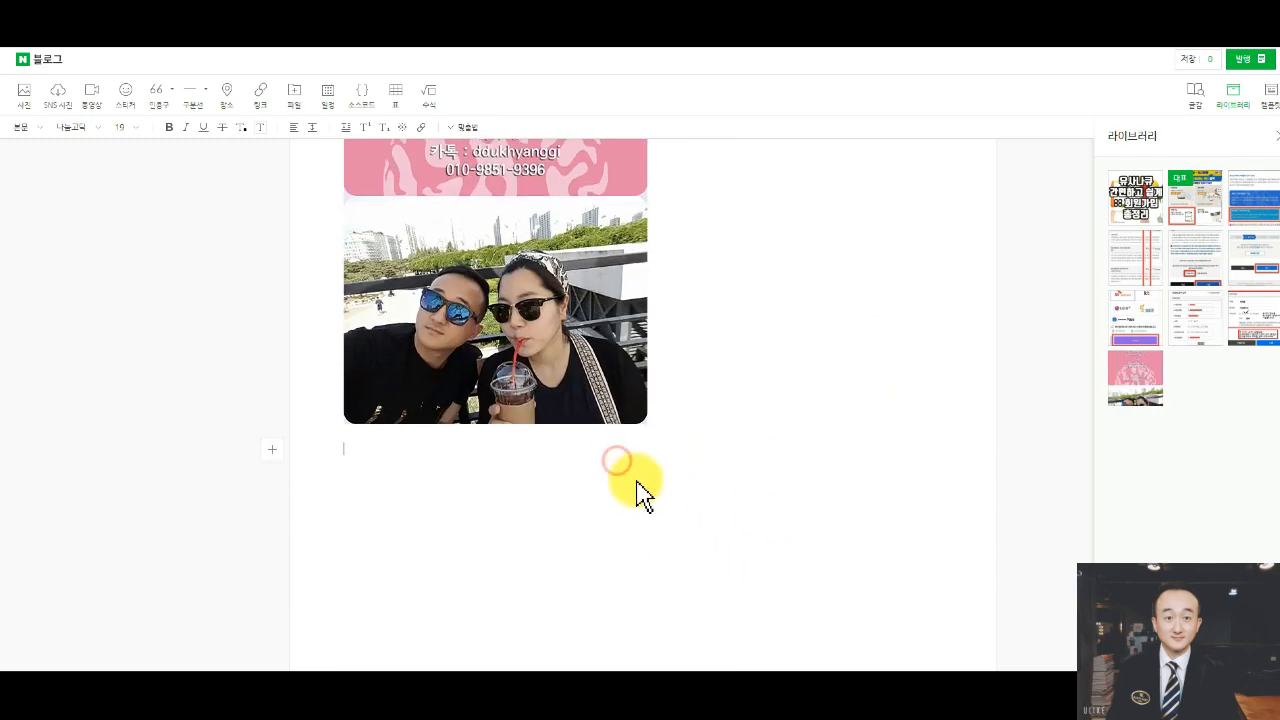
{"action": "scroll", "coordinate": [688, 497], "scroll_direction": "up", "scroll_amount": 15}
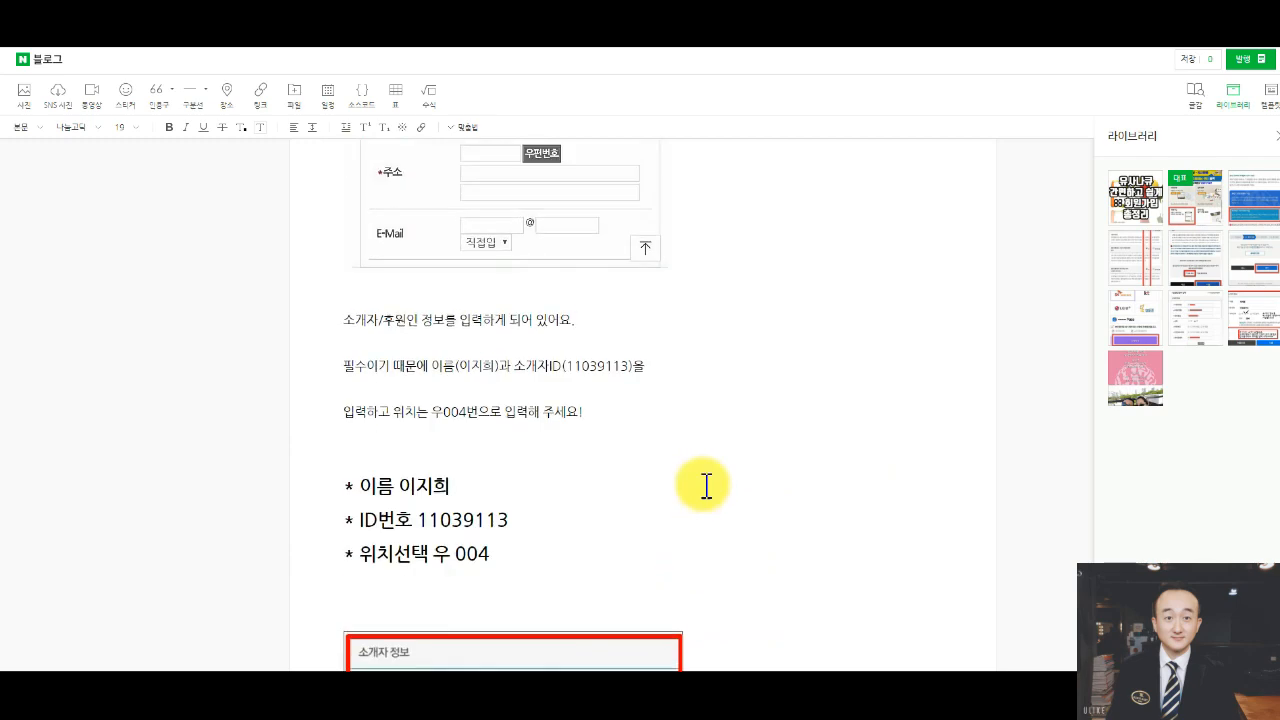
Make the title thumbnail the post's representative image and open the publish settings.
{"action": "scroll", "coordinate": [752, 493], "scroll_direction": "up", "scroll_amount": 5}
{"action": "left_click", "coordinate": [1137, 198]}
{"action": "left_click", "coordinate": [1242, 60]}
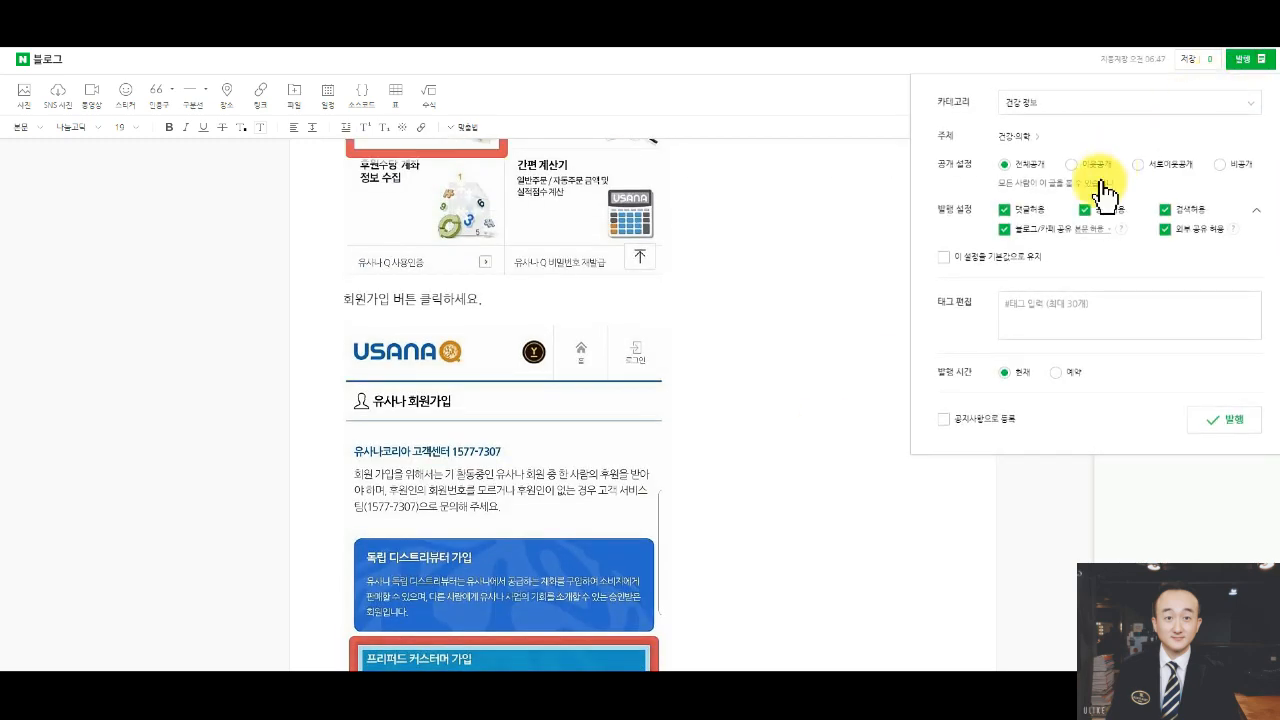
Add the Korean tags 유사나, 유사나큐, 유사나회원가입, 유사나소비자가입 and 유사나가입방법 to the post.
{"action": "left_click", "coordinate": [1101, 304]}
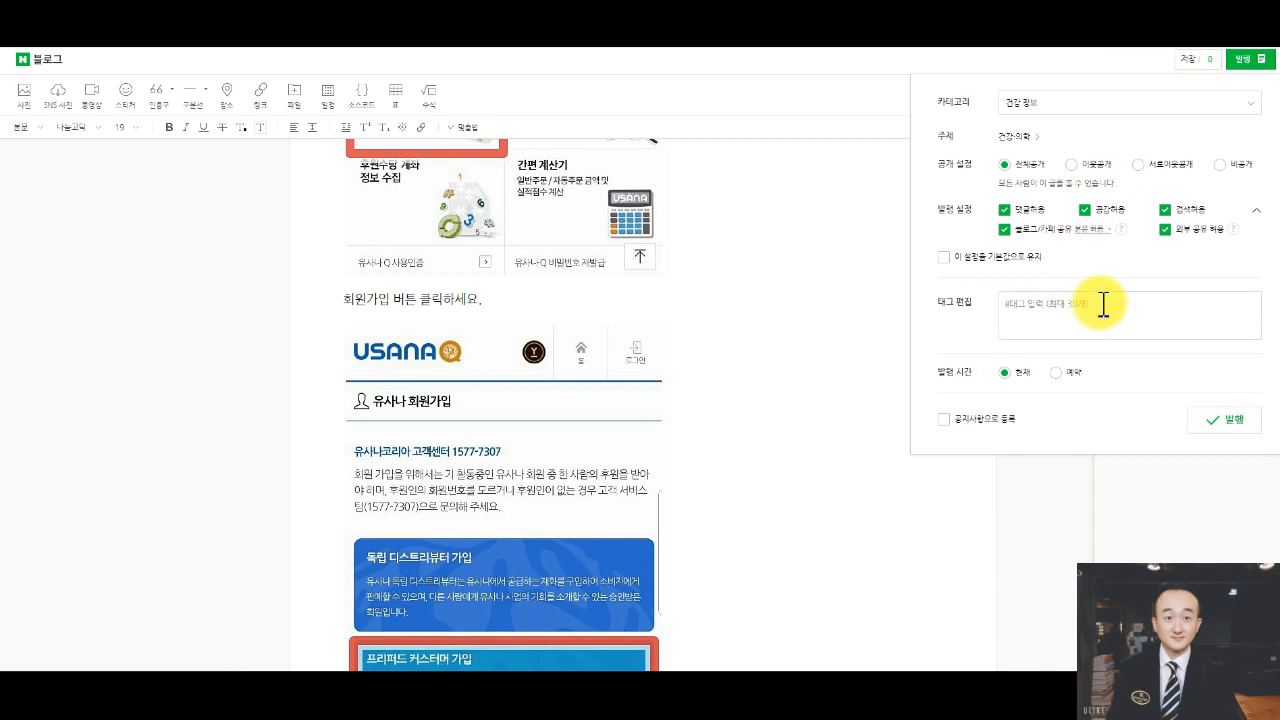
{"action": "type", "text": "유사나"}
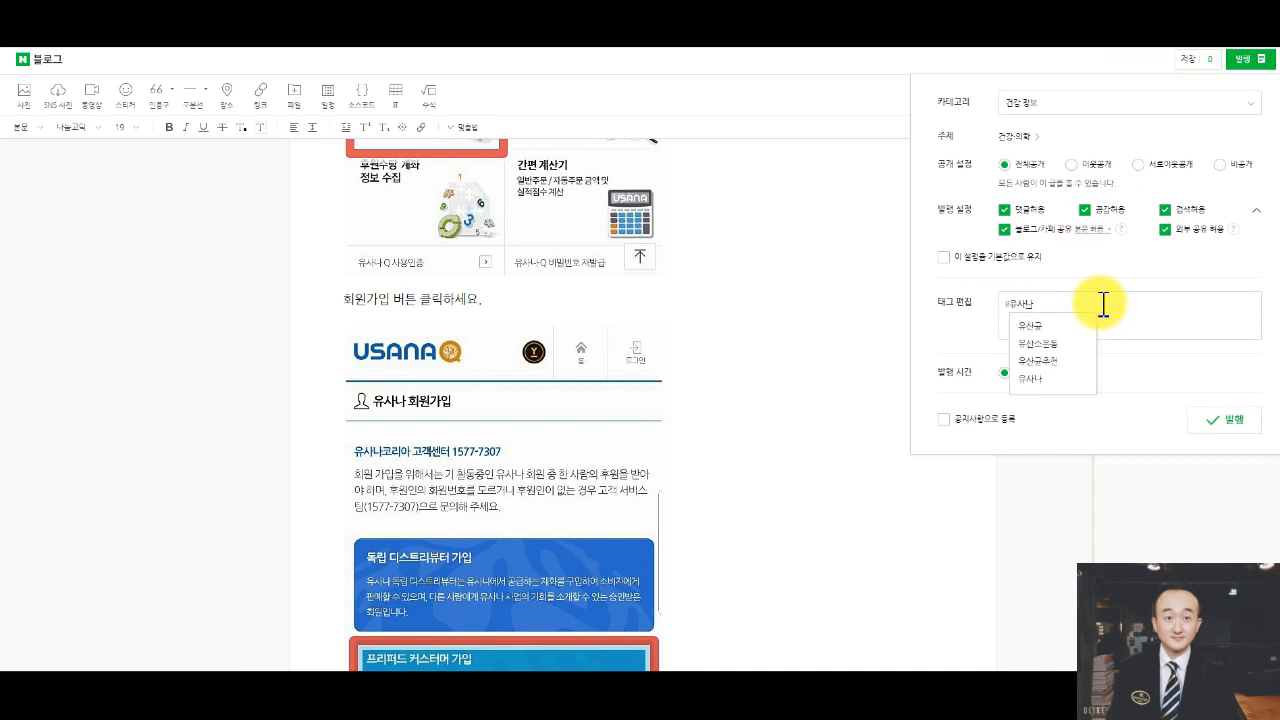
{"action": "key", "text": "Return"}
{"action": "type", "text": "ㅇ"}
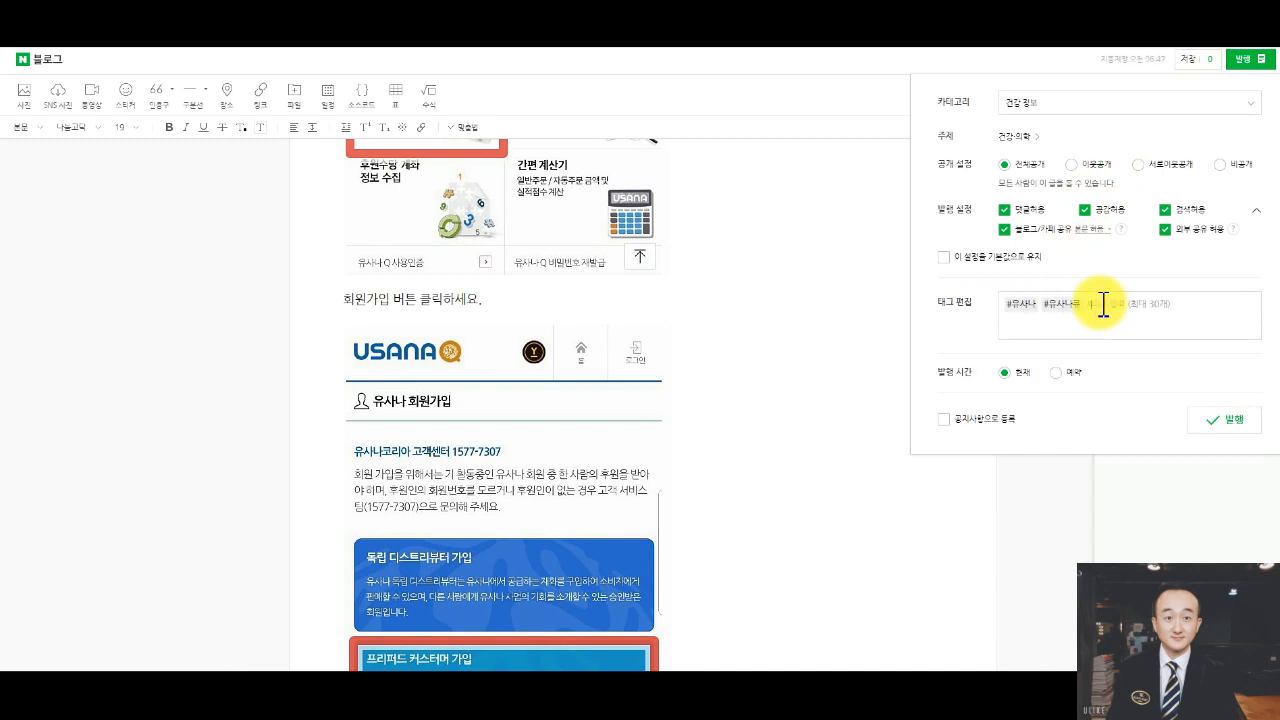
{"action": "type", "text": "나회원"}
{"action": "key", "text": "Return"}
{"action": "type", "text": "유사나스"}
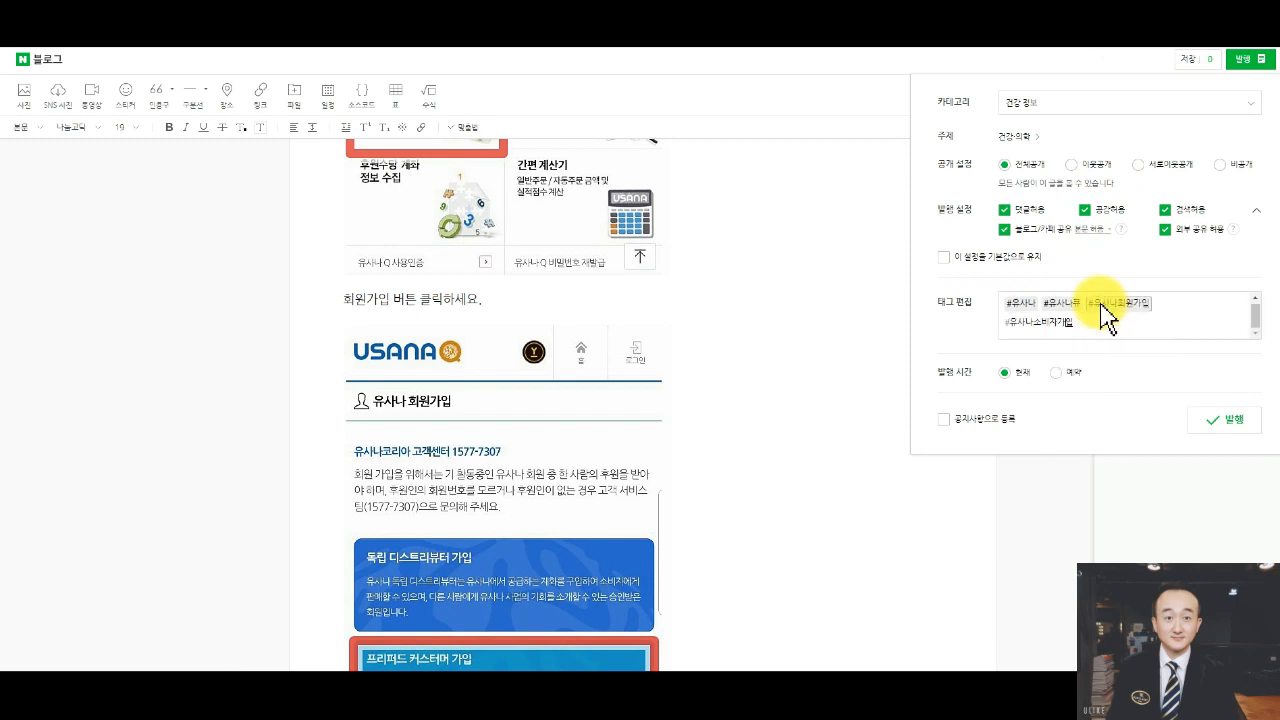
{"action": "type", "text": "비자가입"}
{"action": "key", "text": "Return"}
{"action": "type", "text": "유사나가입방법"}
{"action": "key", "text": "Return"}
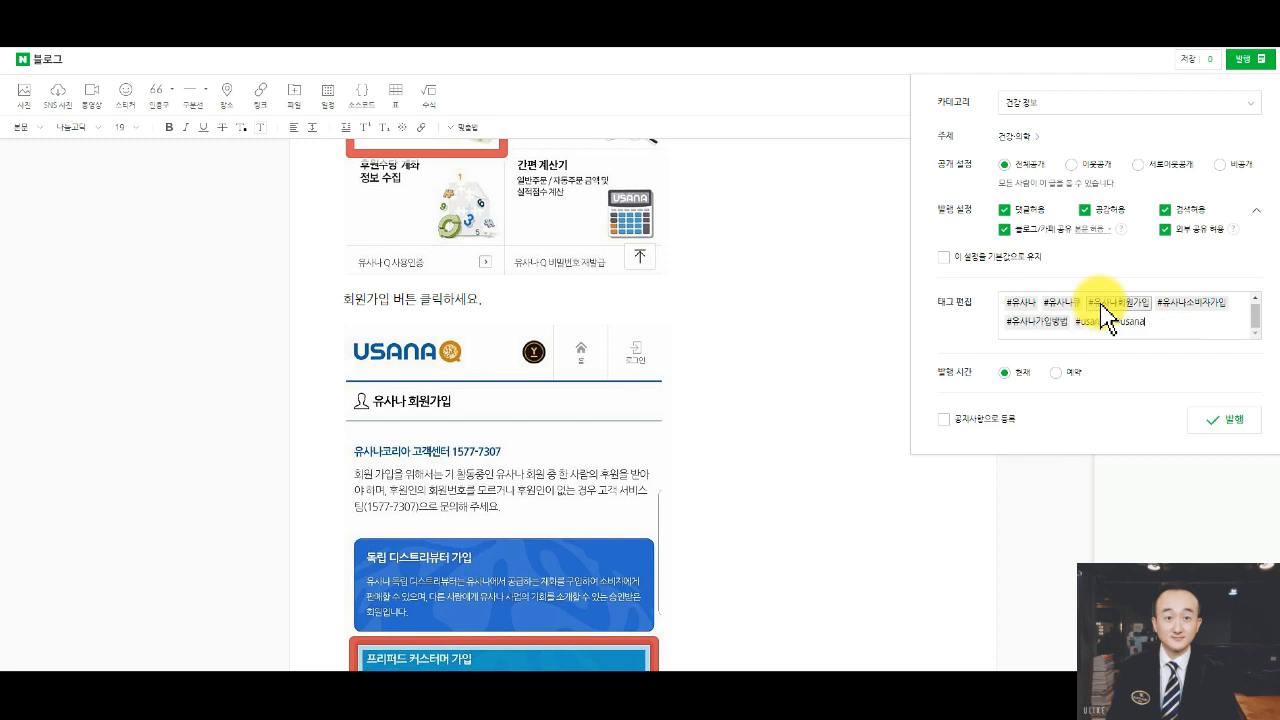
Add the English tags usanaq, usanahub and usana, and publish the post.
{"action": "key", "text": "Return"}
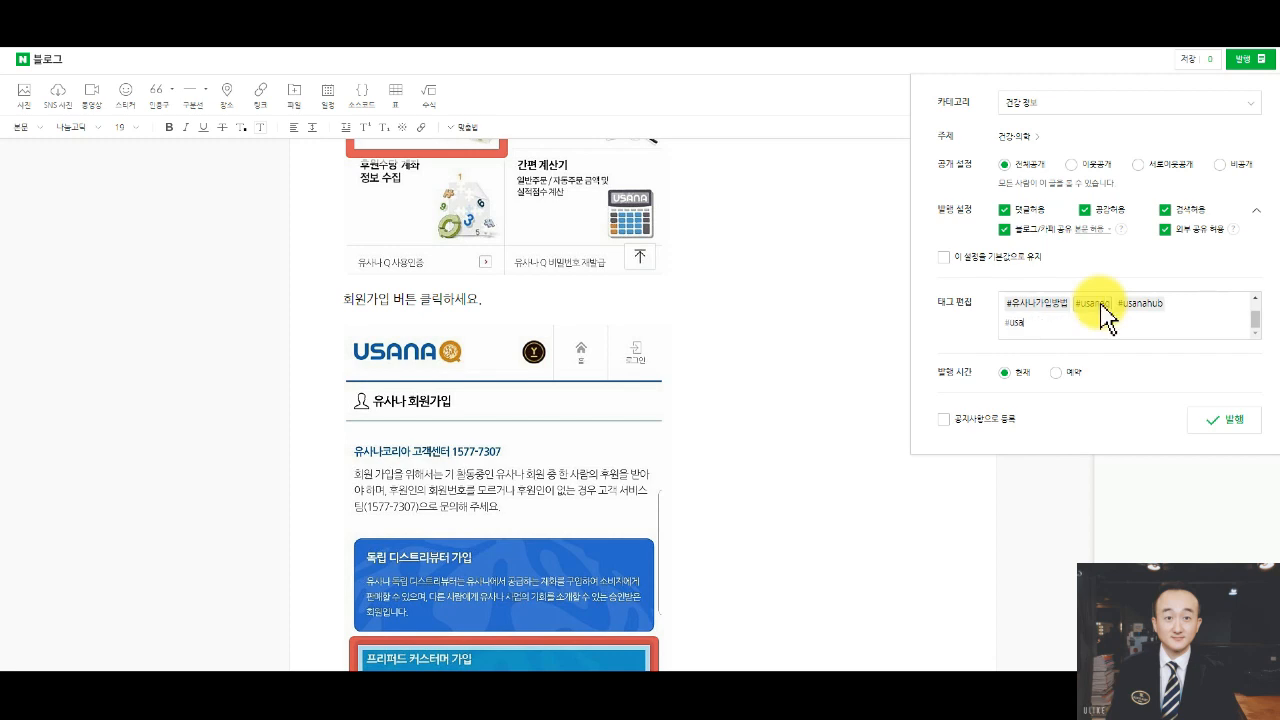
{"action": "key", "text": "Return"}
{"action": "scroll", "coordinate": [1104, 318], "scroll_direction": "up", "scroll_amount": 1}
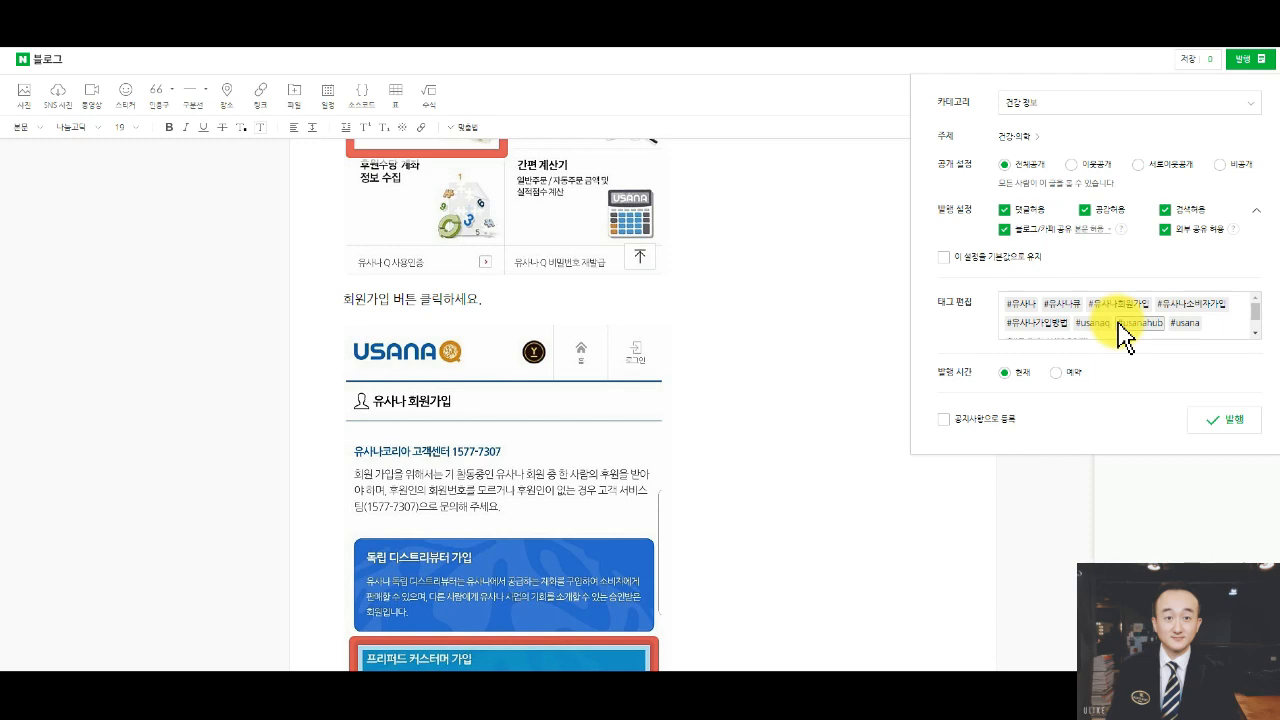
{"action": "left_click", "coordinate": [1236, 438]}
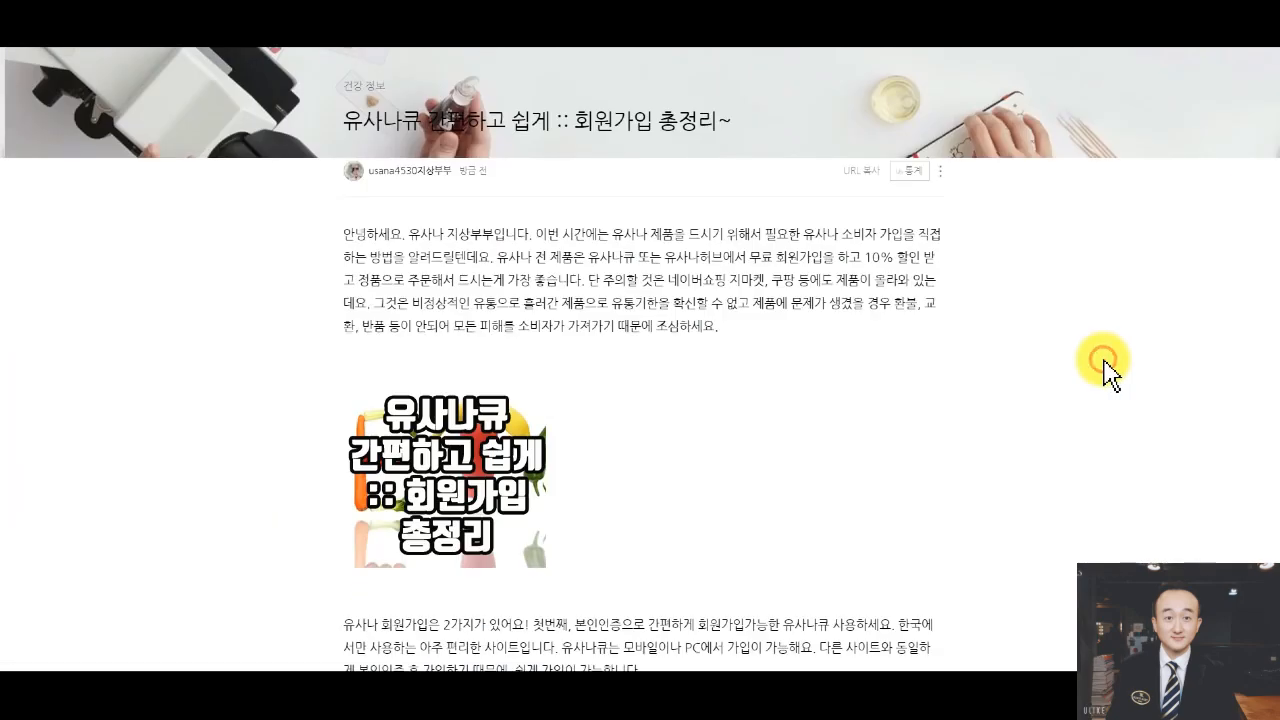
Review the published post from start to end, checking its text, screenshots, contact banner and tags.
{"action": "scroll", "coordinate": [1110, 375], "scroll_direction": "down", "scroll_amount": 20}
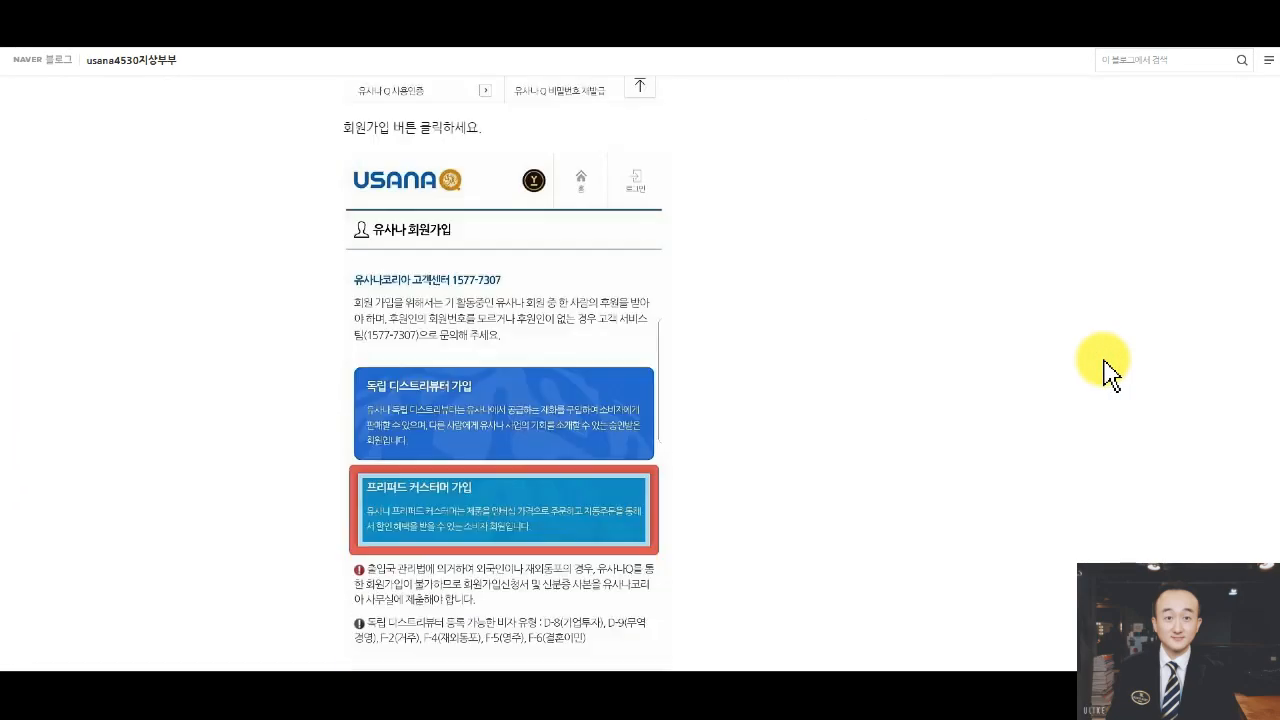
{"action": "scroll", "coordinate": [1110, 375], "scroll_direction": "down", "scroll_amount": 20}
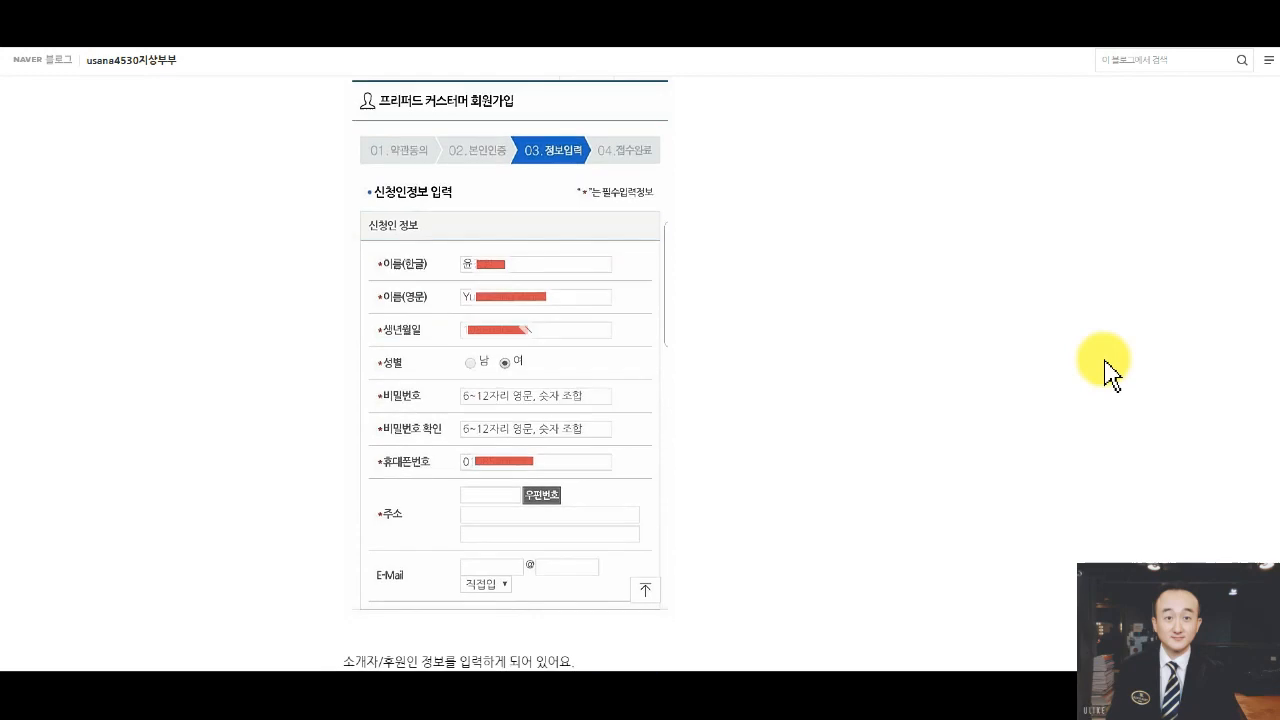
{"action": "scroll", "coordinate": [1110, 375], "scroll_direction": "down", "scroll_amount": 15}
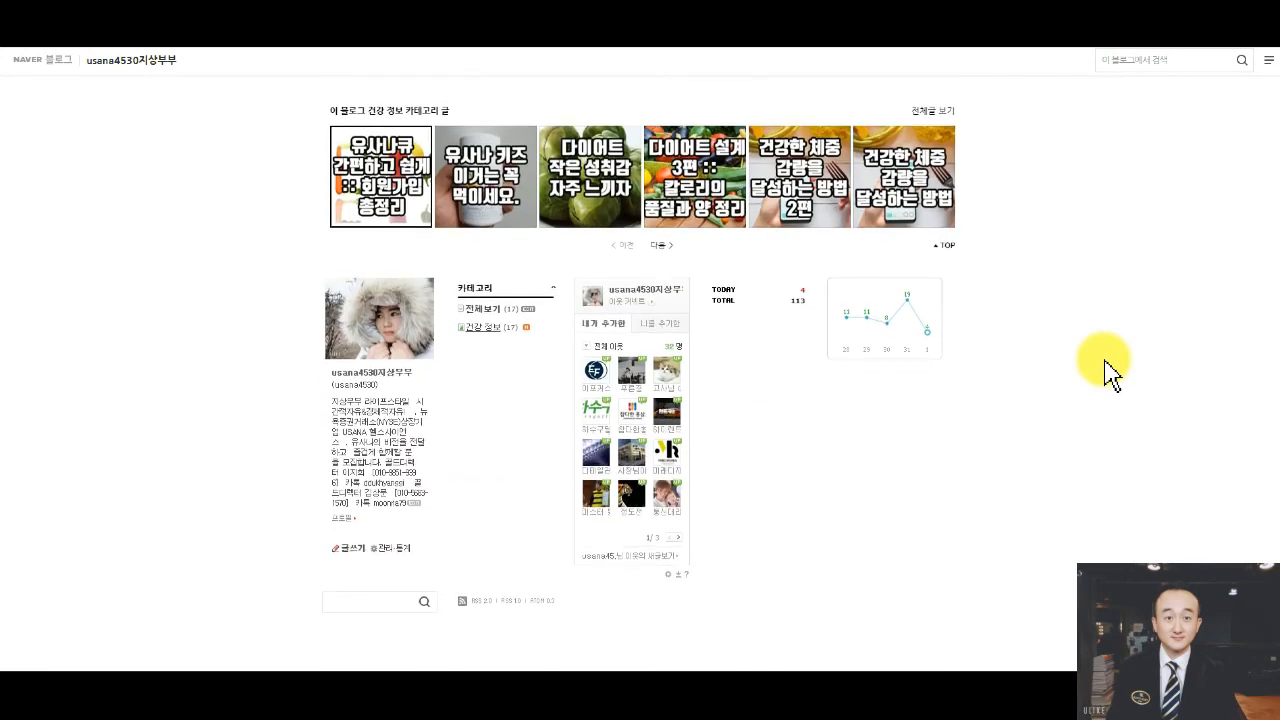
{"action": "scroll", "coordinate": [1110, 375], "scroll_direction": "up", "scroll_amount": 6}
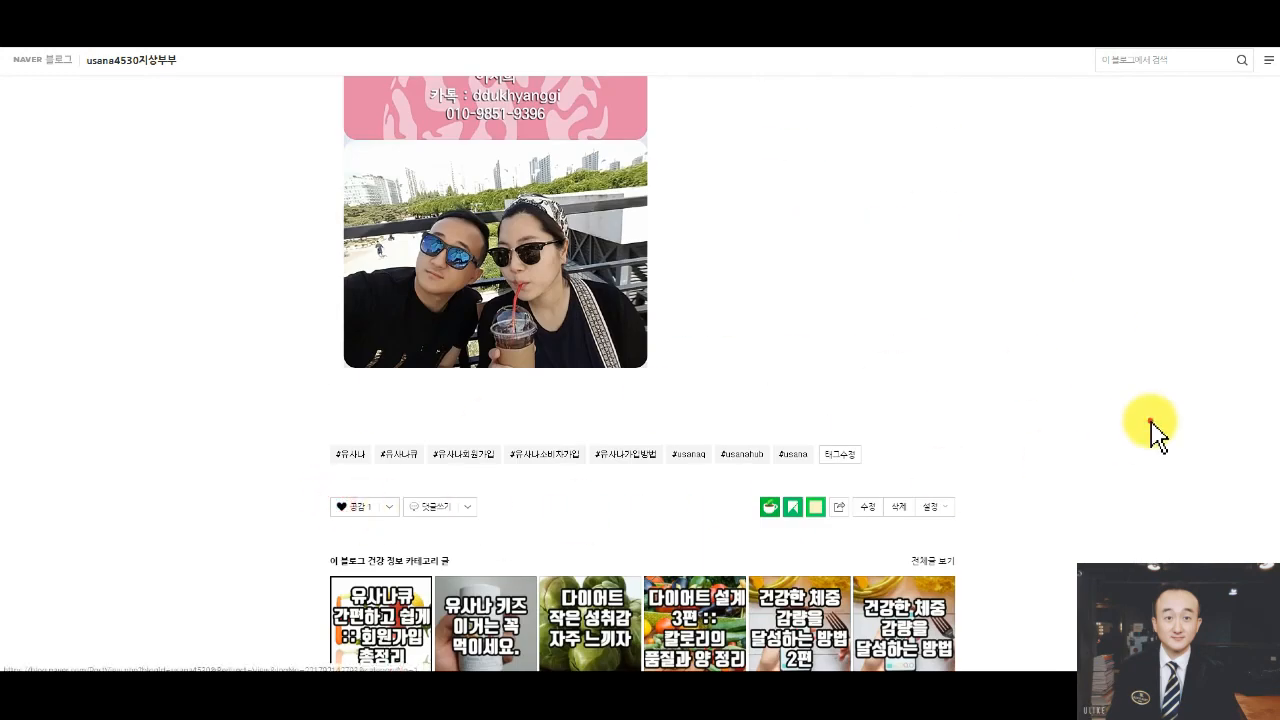
{"action": "scroll", "coordinate": [1153, 432], "scroll_direction": "up", "scroll_amount": 4}
{"action": "scroll", "coordinate": [1153, 432], "scroll_direction": "up", "scroll_amount": 20}
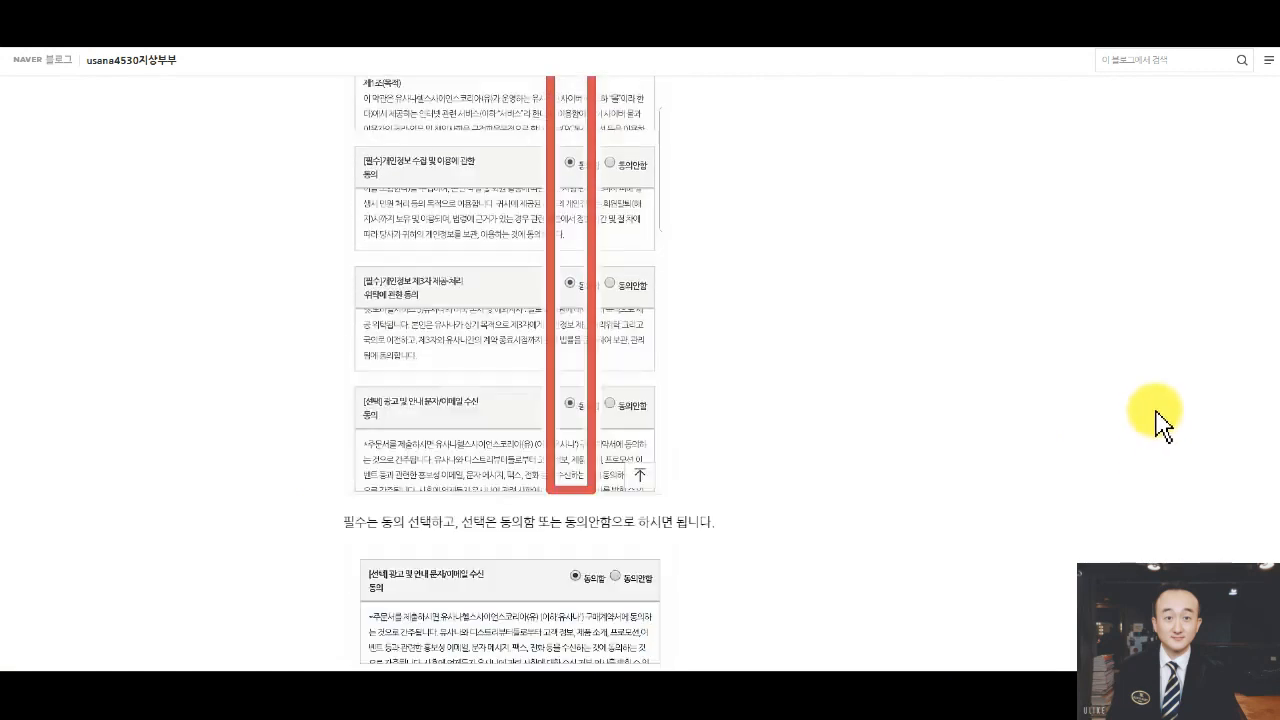
{"action": "scroll", "coordinate": [1160, 424], "scroll_direction": "up", "scroll_amount": 15}
{"action": "scroll", "coordinate": [1157, 424], "scroll_direction": "down", "scroll_amount": 5}
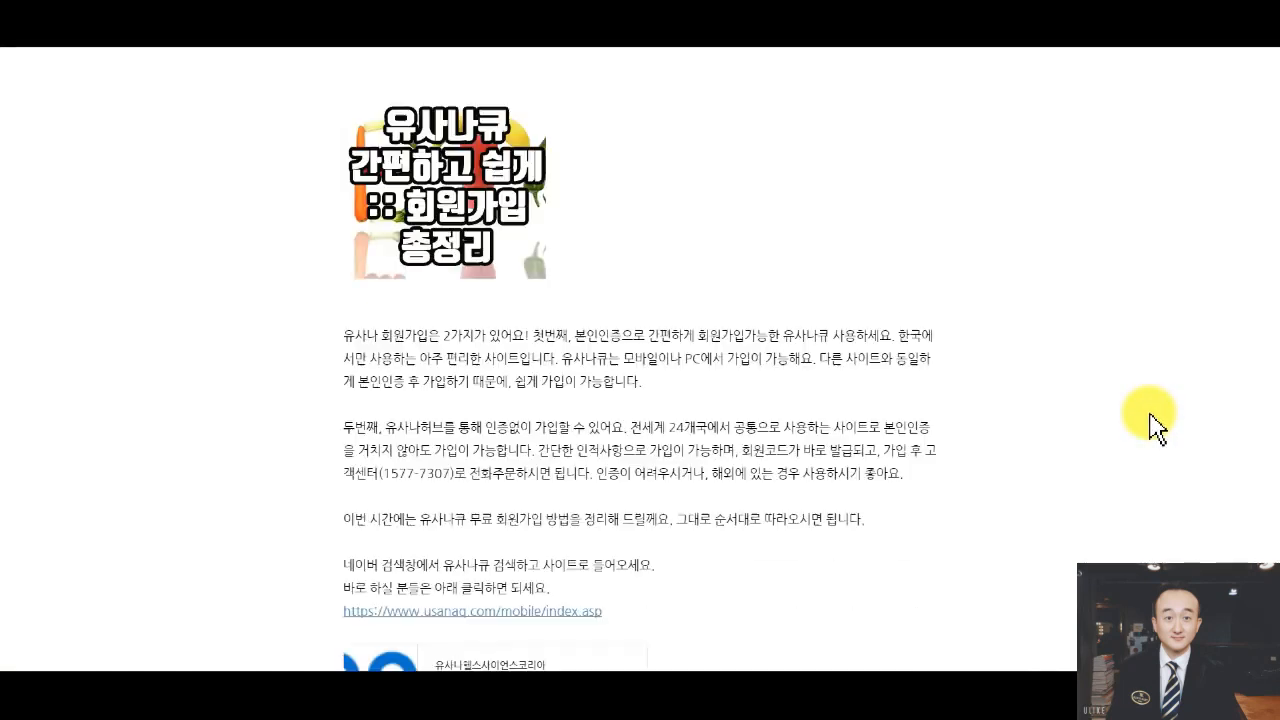
{"action": "scroll", "coordinate": [1152, 425], "scroll_direction": "up", "scroll_amount": 4}
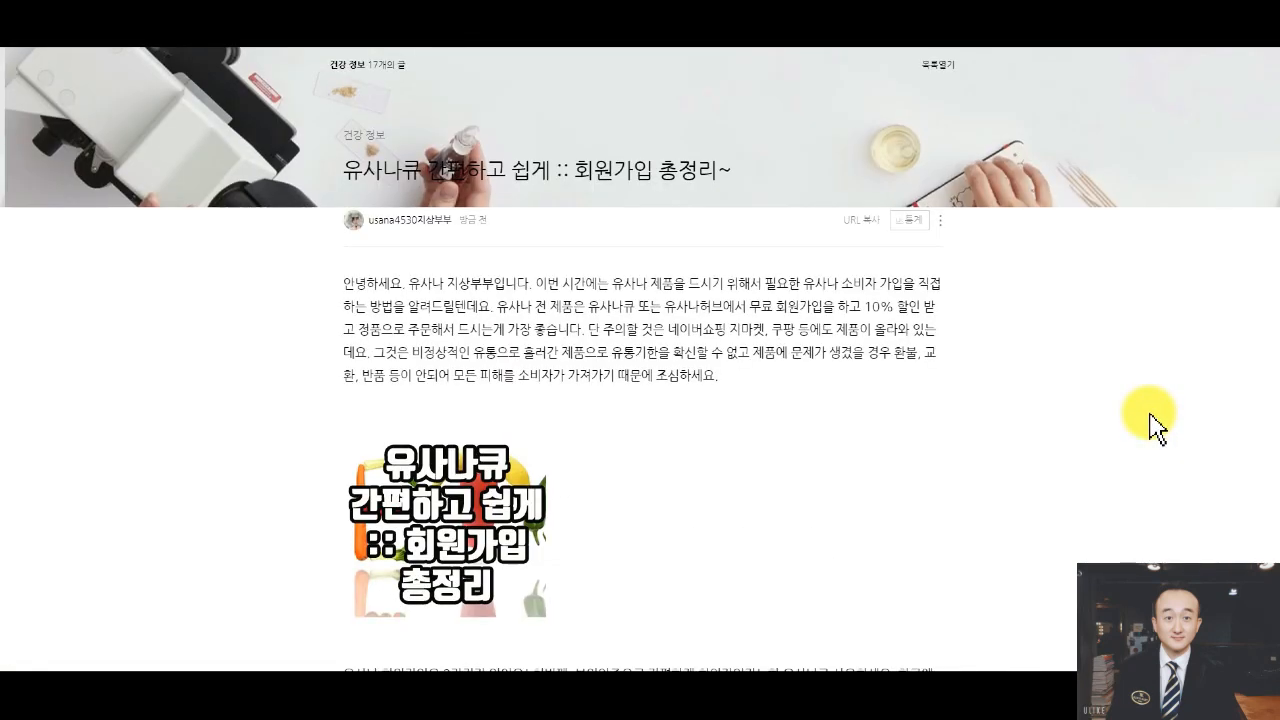
{"action": "scroll", "coordinate": [1157, 423], "scroll_direction": "down", "scroll_amount": 4}
{"action": "scroll", "coordinate": [1150, 400], "scroll_direction": "up", "scroll_amount": 8}
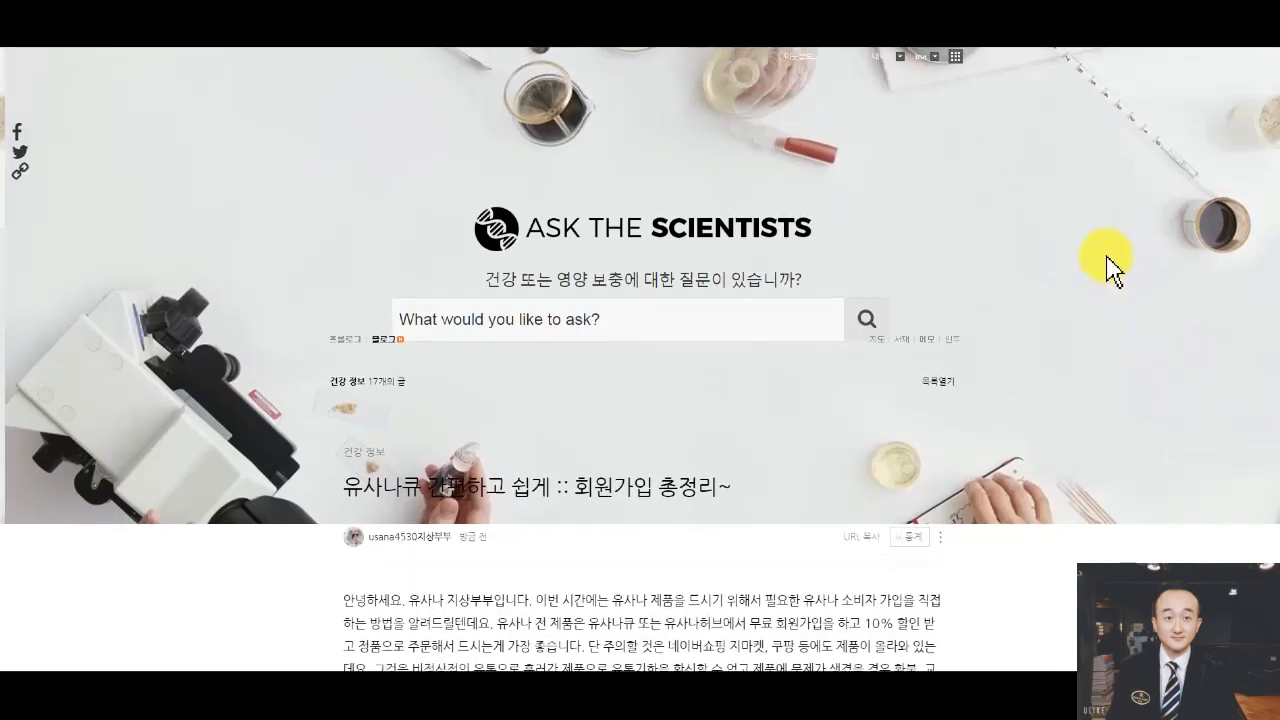
Look through the blog's 건강 정보 post list and reopen the new 유사나큐 post down to its comment area.
{"action": "left_click", "coordinate": [1068, 58]}
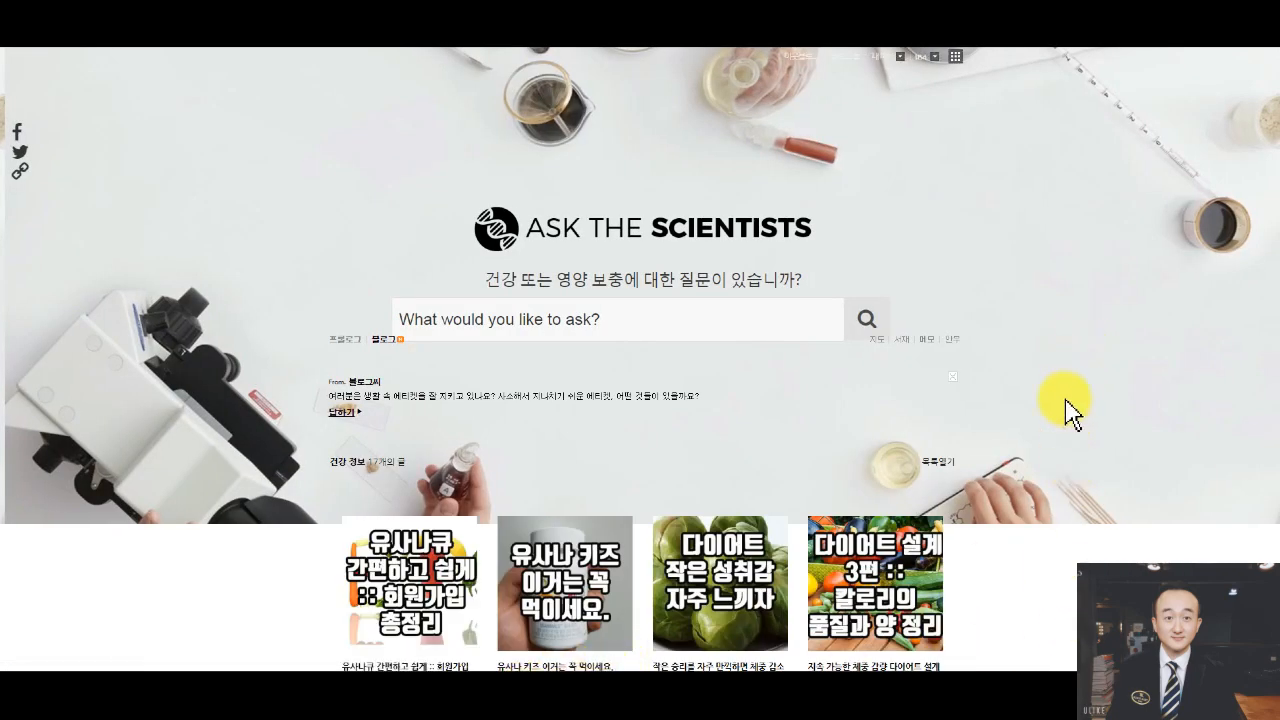
{"action": "scroll", "coordinate": [1097, 405], "scroll_direction": "down", "scroll_amount": 15}
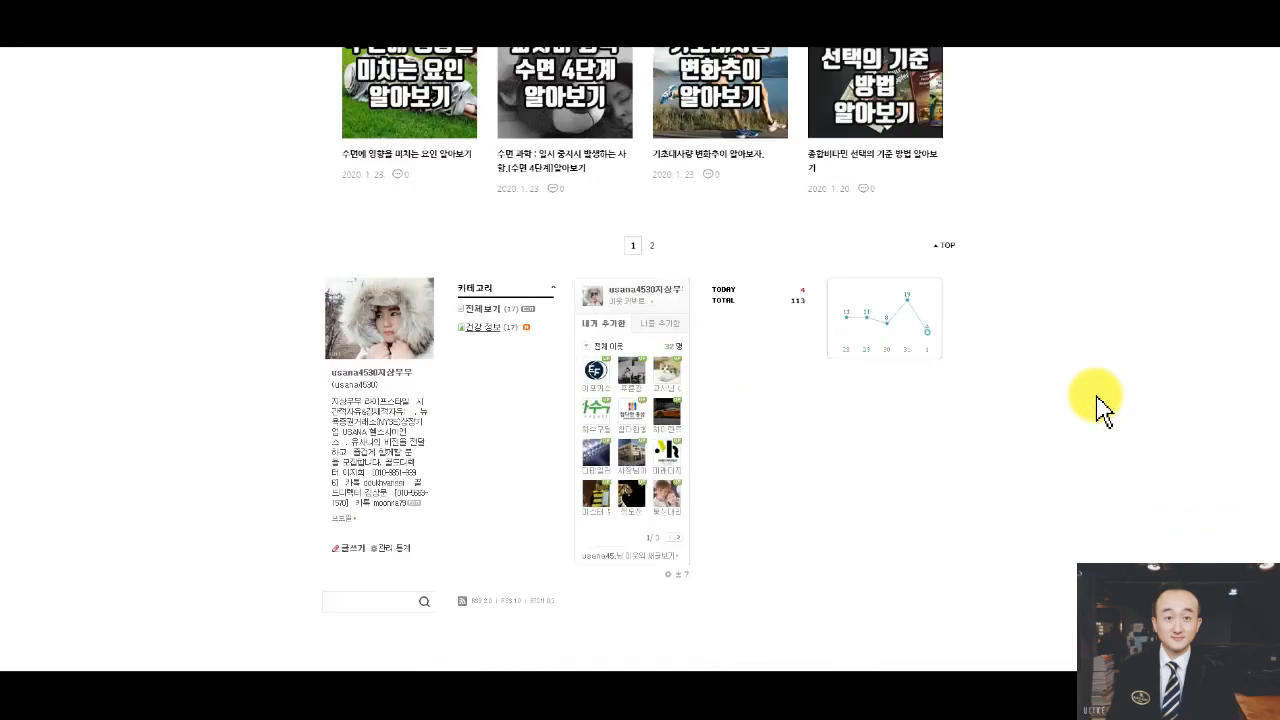
{"action": "scroll", "coordinate": [1097, 405], "scroll_direction": "up", "scroll_amount": 15}
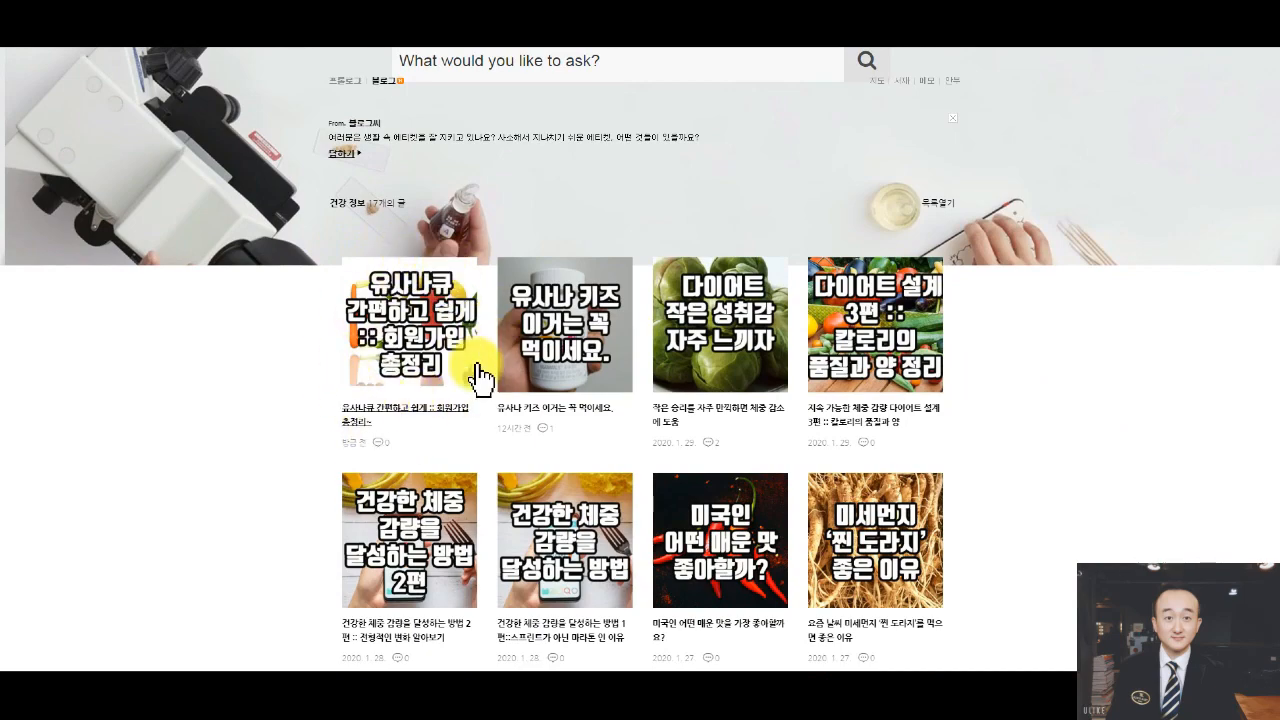
{"action": "left_click", "coordinate": [428, 408]}
{"action": "scroll", "coordinate": [428, 412], "scroll_direction": "down", "scroll_amount": 20}
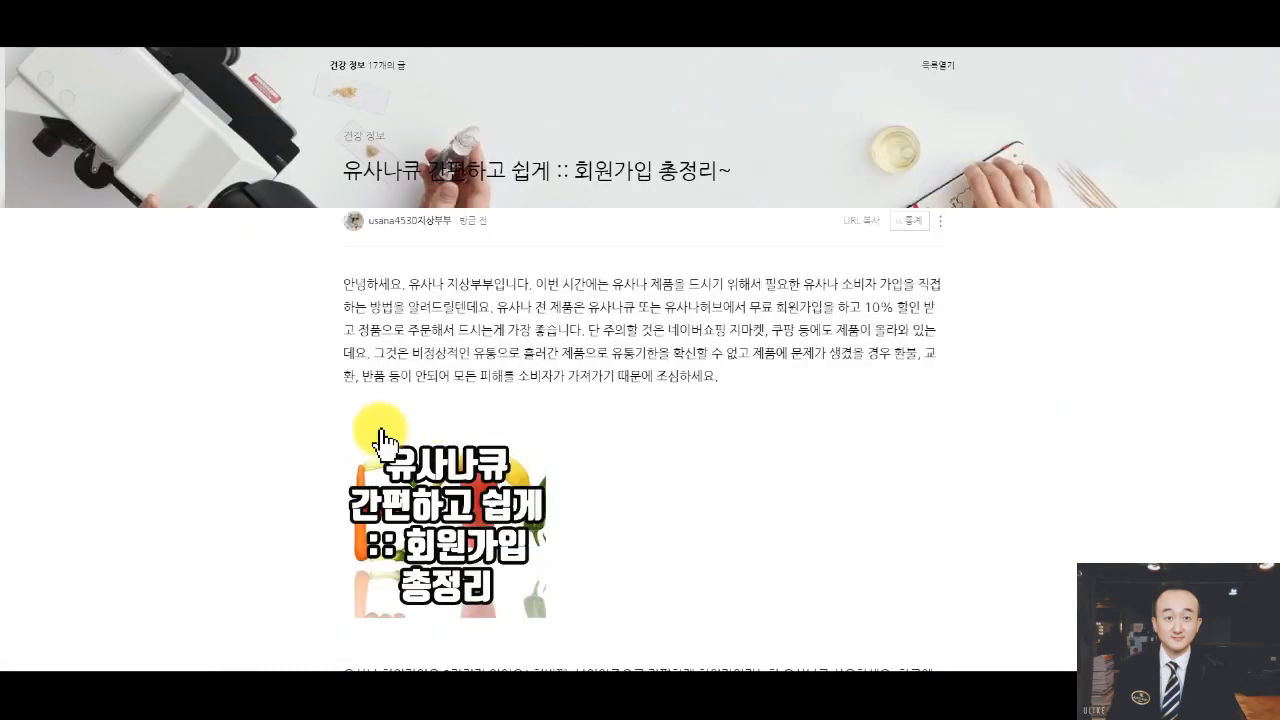
{"action": "scroll", "coordinate": [275, 530], "scroll_direction": "down", "scroll_amount": 20}
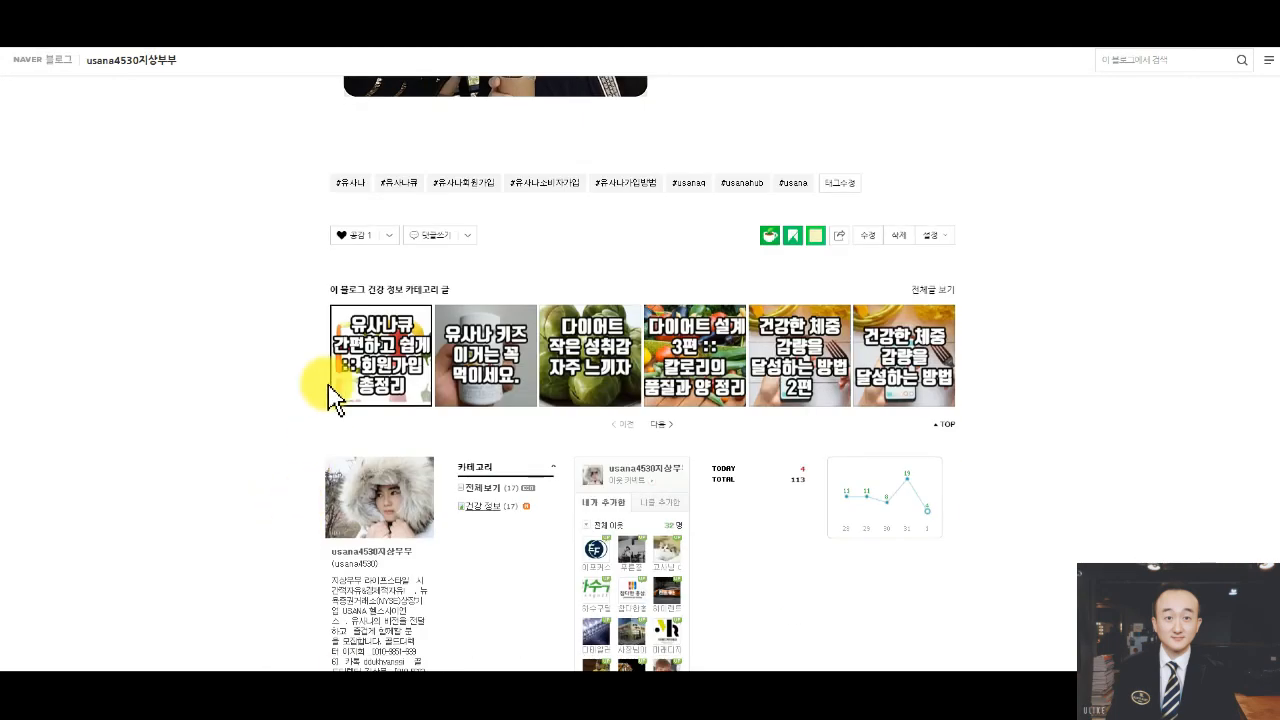
Open the post's comment area and submit the test text "adfadfadf" as a secret comment.
{"action": "left_click", "coordinate": [460, 236]}
{"action": "left_click", "coordinate": [440, 305]}
{"action": "type", "text": "adfadfadf"}
{"action": "left_click", "coordinate": [513, 378]}
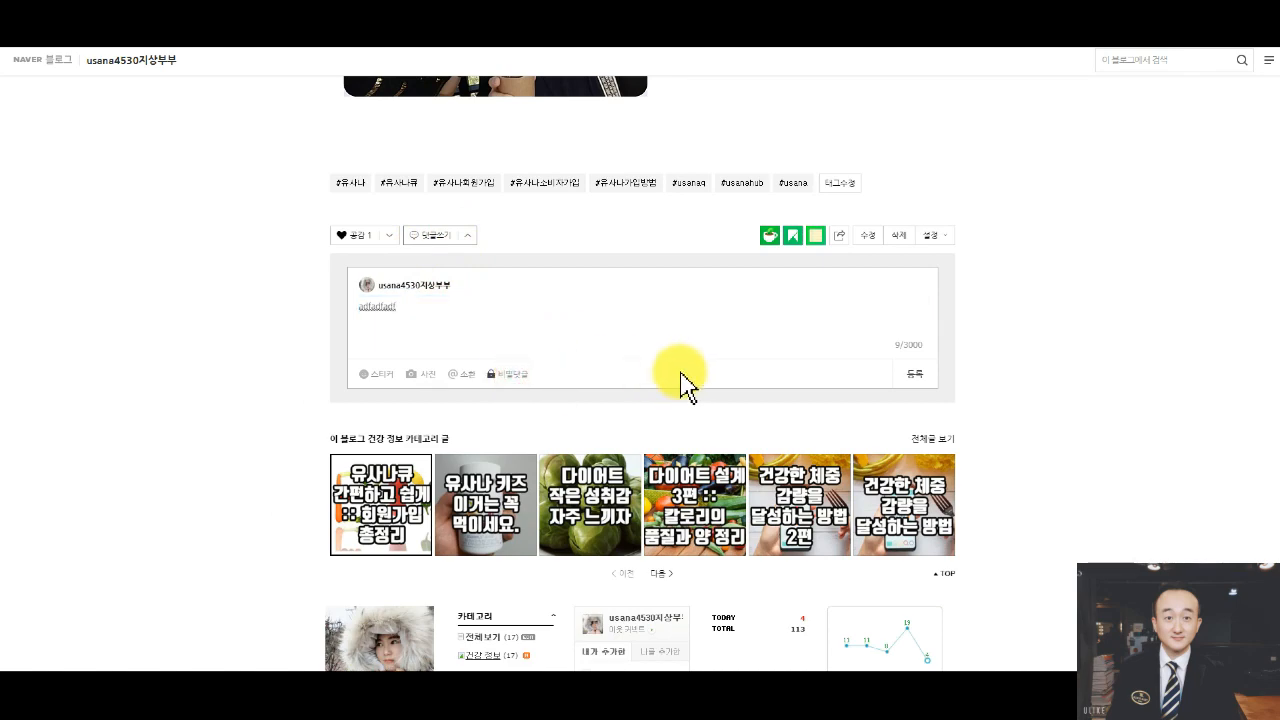
{"action": "left_click", "coordinate": [915, 376]}
Look over the published post once more, from the page end back up to the blog header.
{"action": "scroll", "coordinate": [1127, 346], "scroll_direction": "down", "scroll_amount": 5}
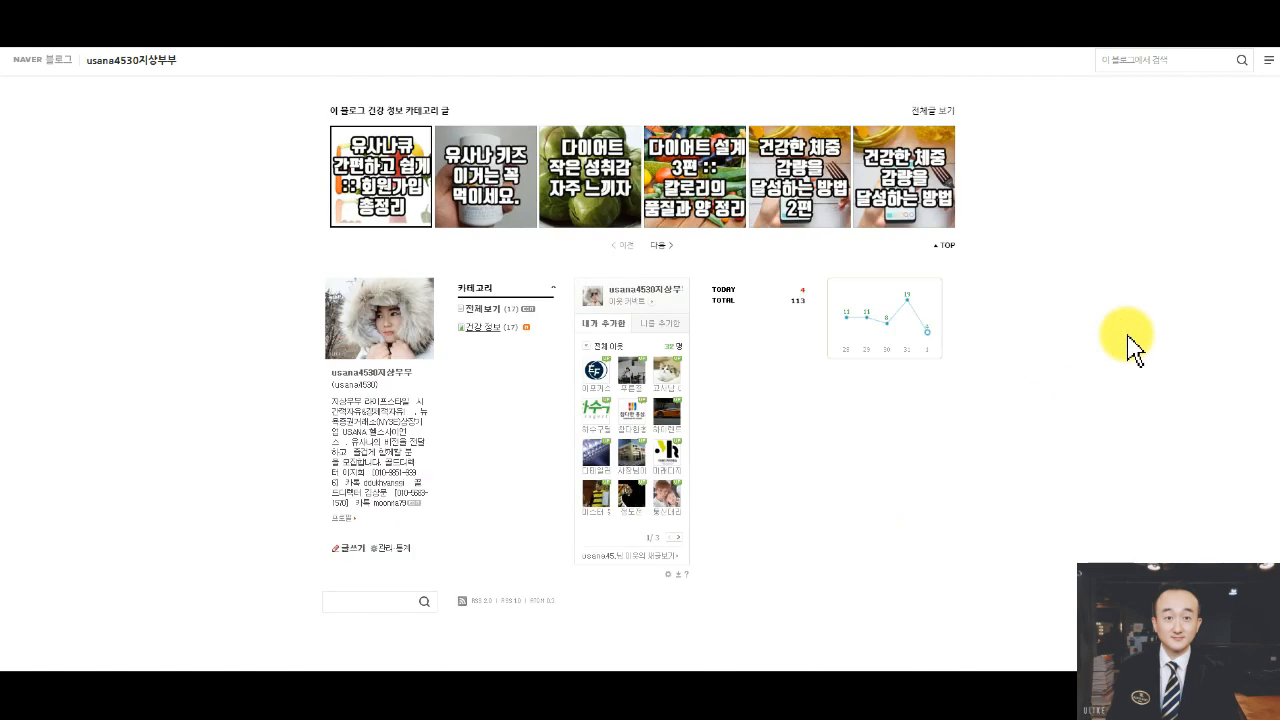
{"action": "scroll", "coordinate": [1134, 346], "scroll_direction": "up", "scroll_amount": 12}
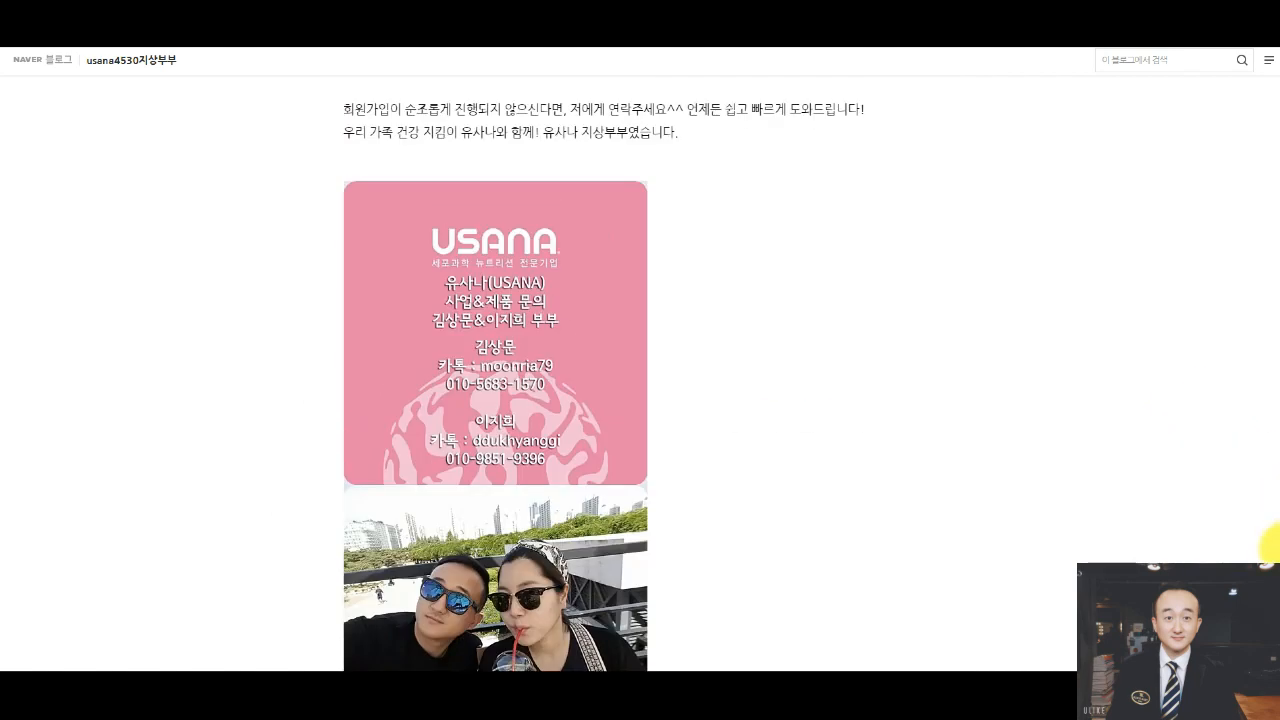
{"action": "scroll", "coordinate": [1272, 545], "scroll_direction": "up", "scroll_amount": 10}
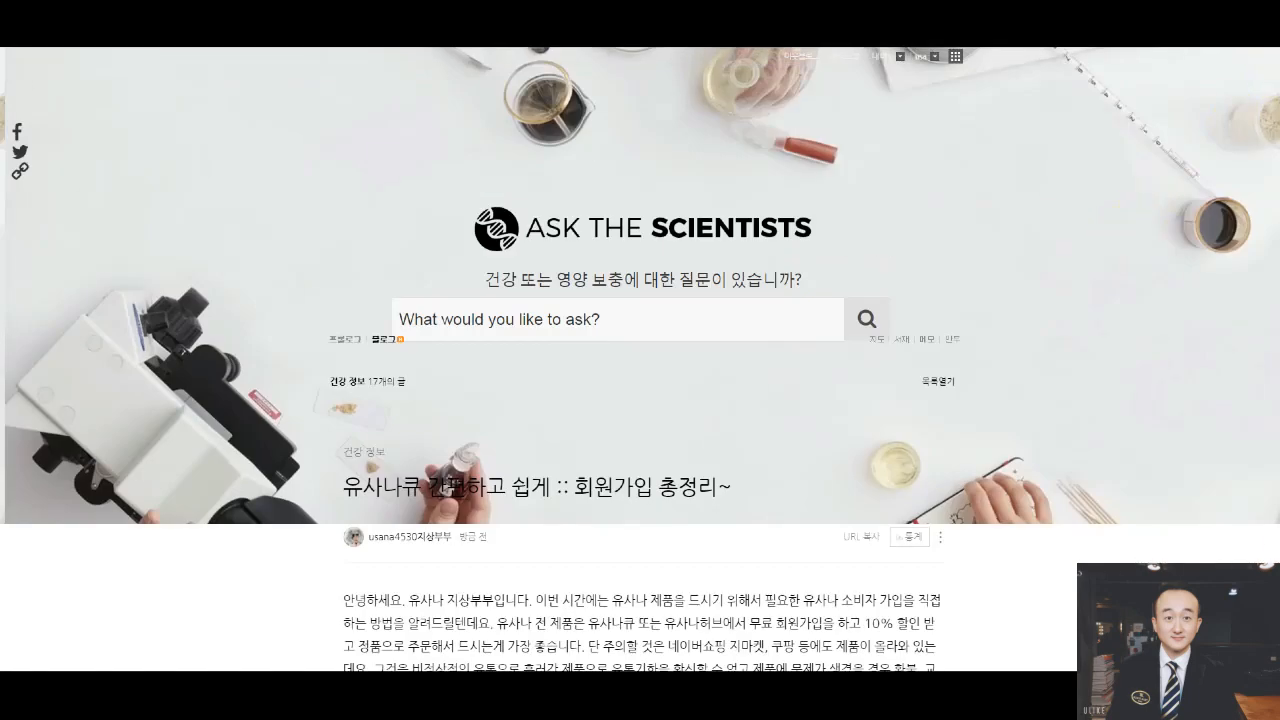